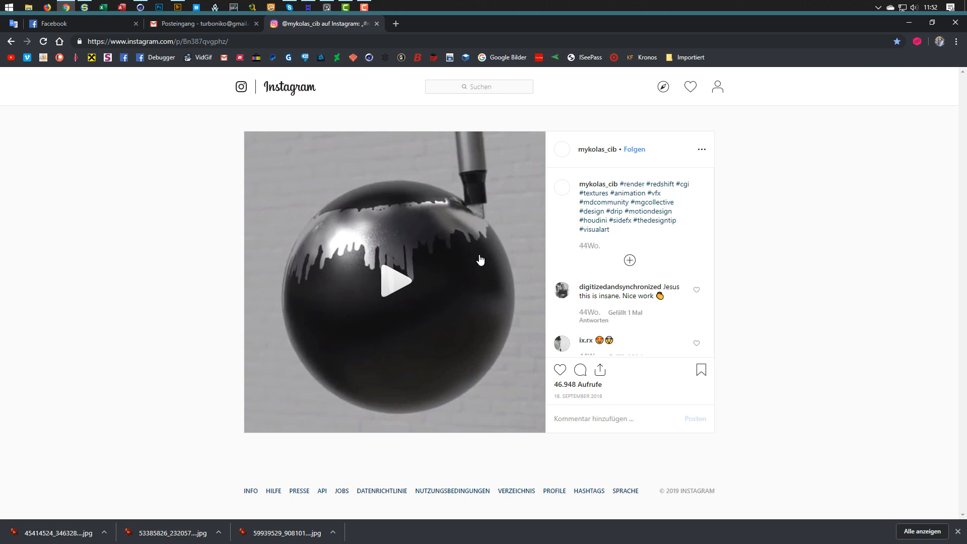
# Play the Instagram reference video of a drip brush painting a black sphere.
pyautogui.click(398, 316)
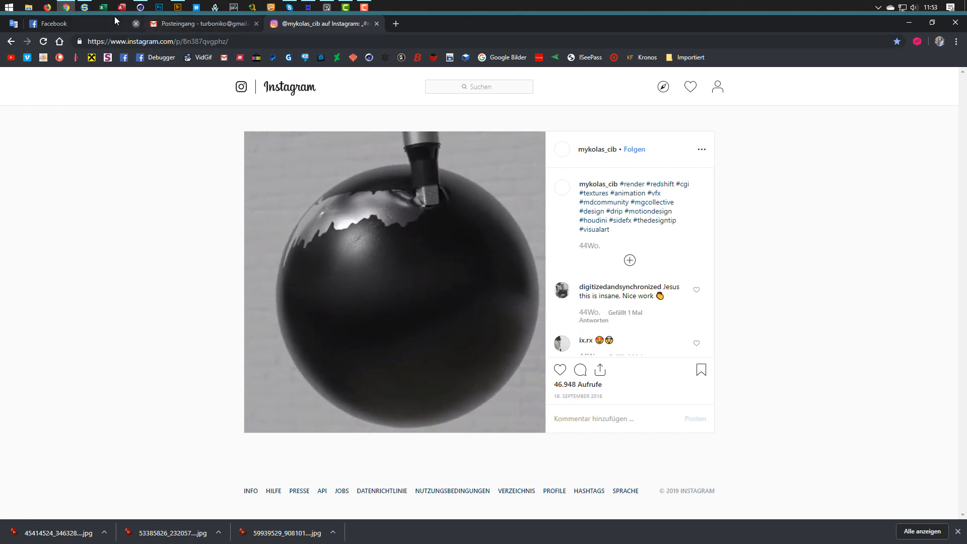
# In Cinema 4D, add a Sphere primitive with 300 segments.
pyautogui.click(142, 7)
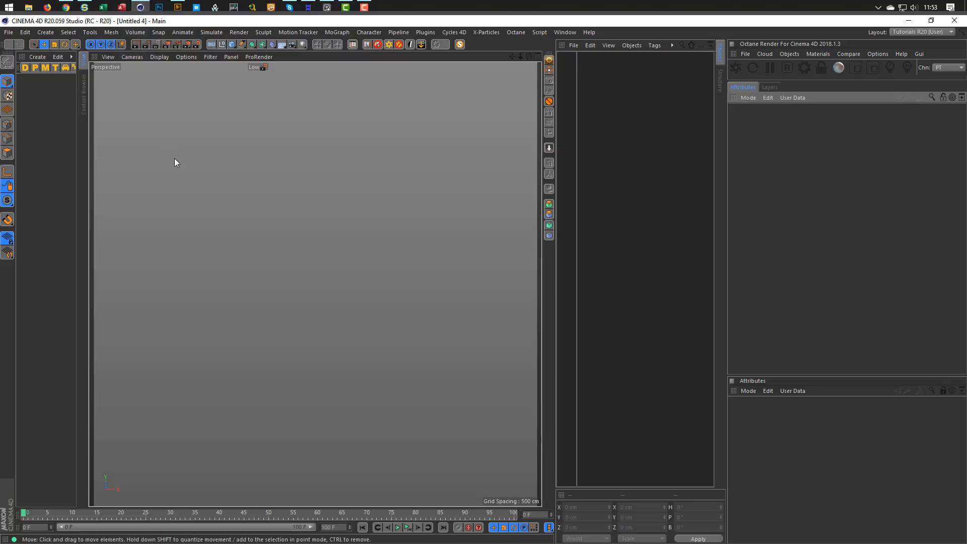
pyautogui.click(232, 44)
pyautogui.click(431, 80)
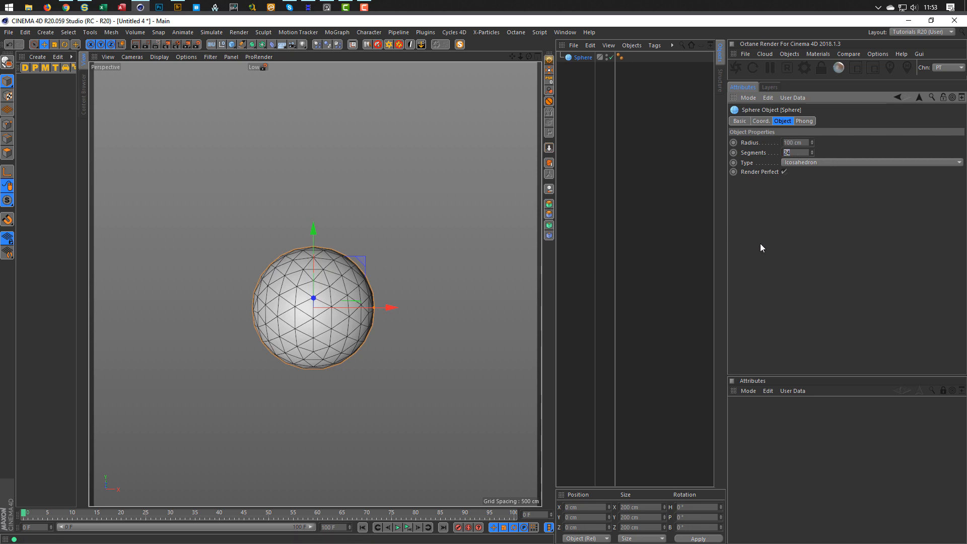
pyautogui.write('300')
pyautogui.press('Return')
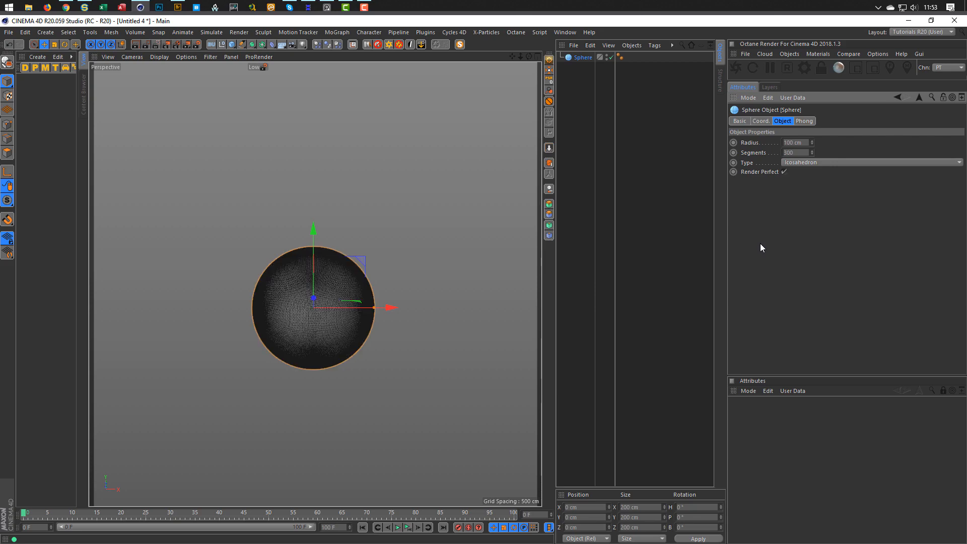
pyautogui.scroll(6, 306, 316)
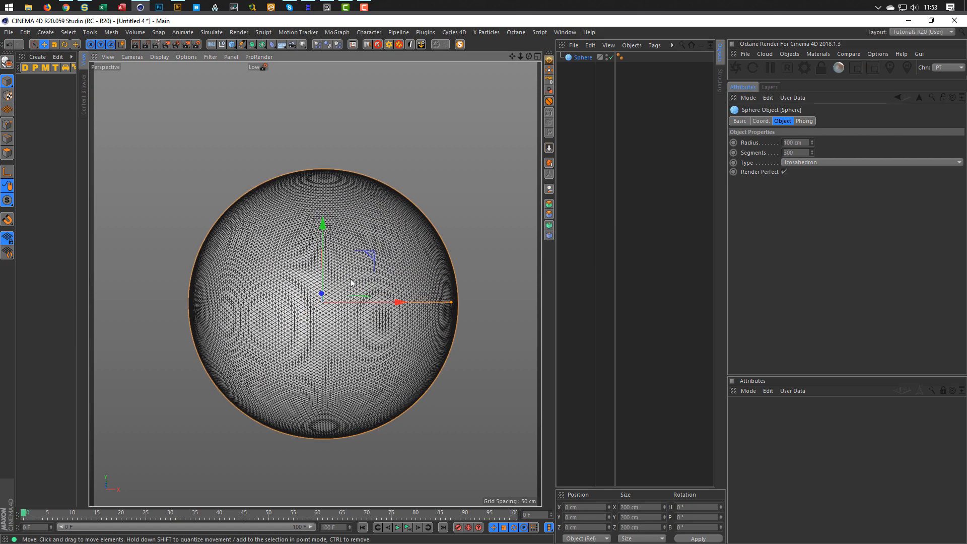
pyautogui.scroll(2, 337, 258)
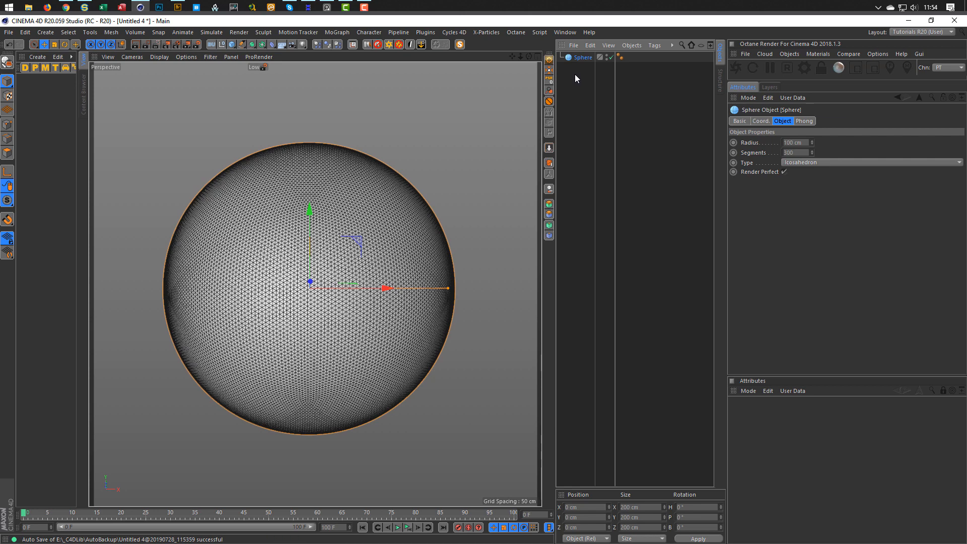
# Make the sphere an editable polygon object and reframe the view around it.
pyautogui.press('c')
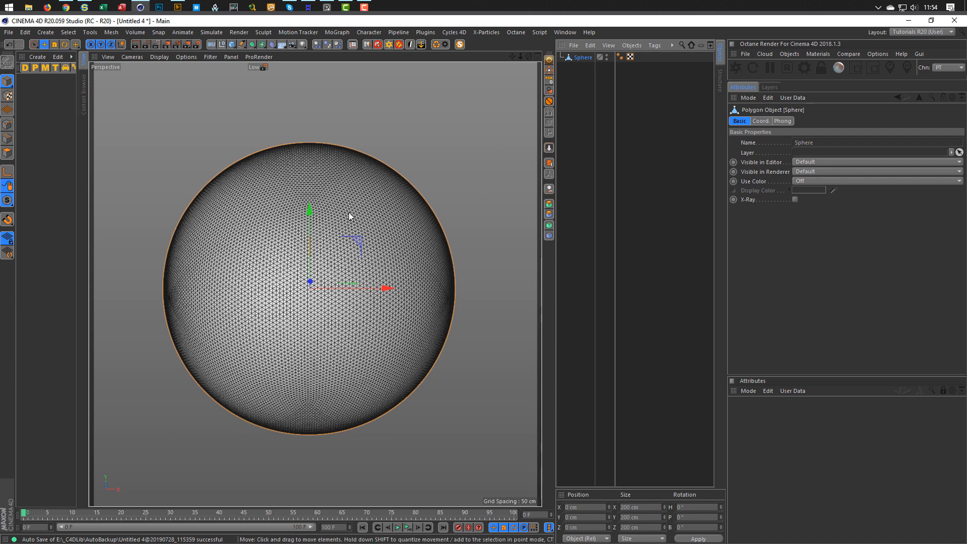
pyautogui.scroll(-2, 348, 212)
pyautogui.scroll(-1, 319, 219)
pyautogui.keyDown('alt'); pyautogui.moveTo(310, 240); pyautogui.dragTo(297, 269, button='middle'); pyautogui.keyUp('alt')
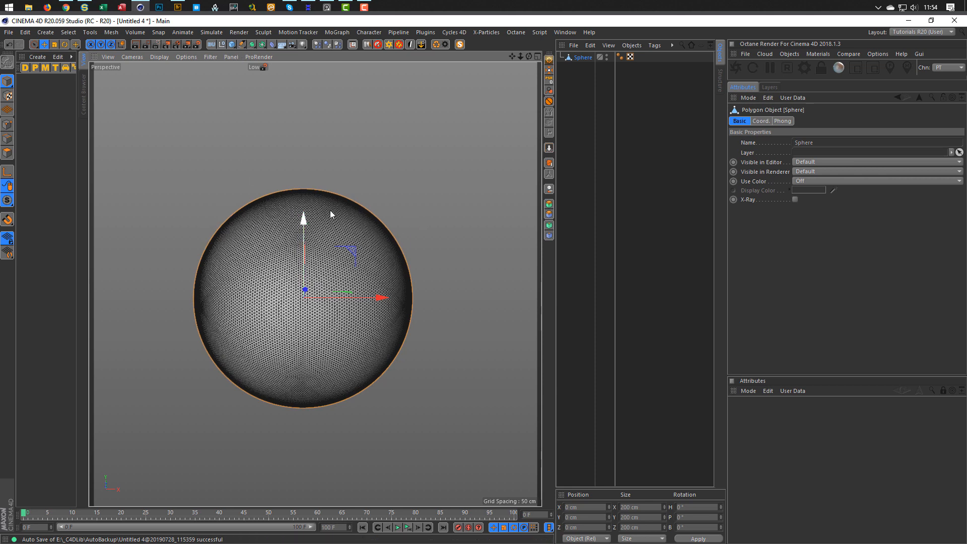
# Add a Cube sized 10 cm in X and 10 cm in Z.
pyautogui.click(232, 44)
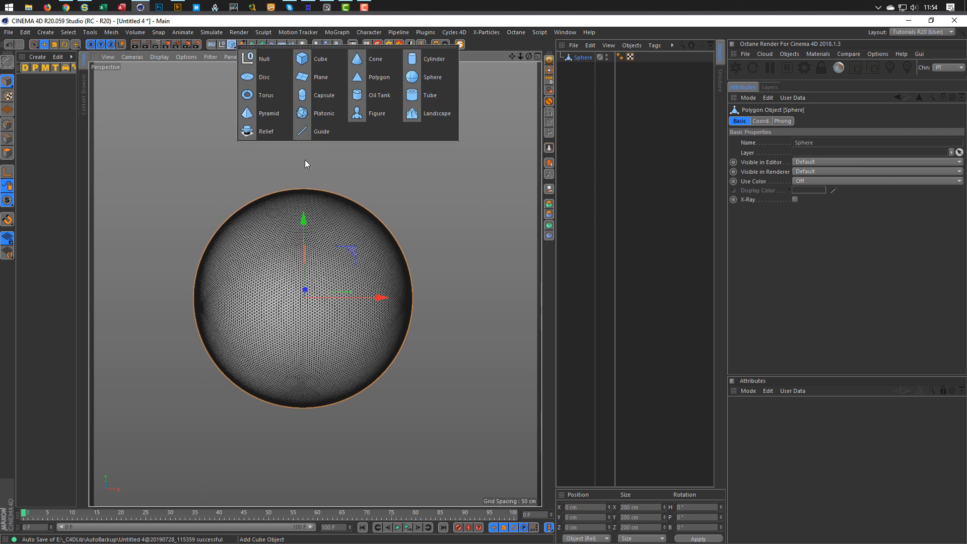
pyautogui.click(312, 61)
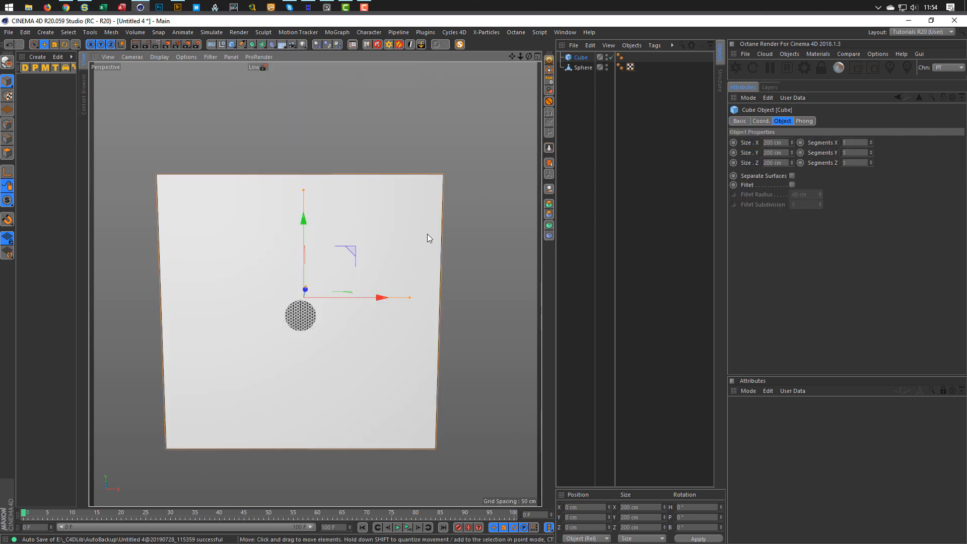
pyautogui.doubleClick(776, 142)
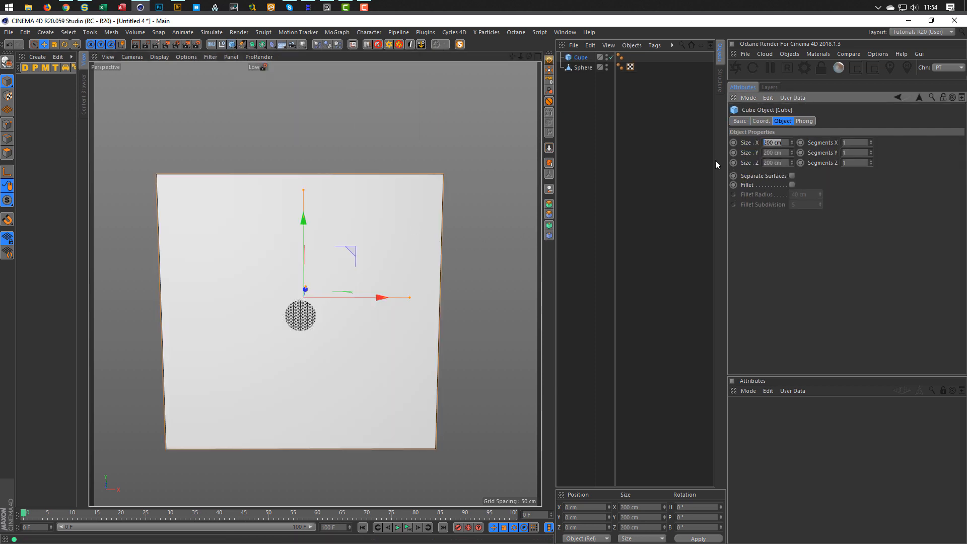
pyautogui.write('10')
pyautogui.press('Tab')
pyautogui.press('Tab')
pyautogui.write('10')
pyautogui.press('Return')
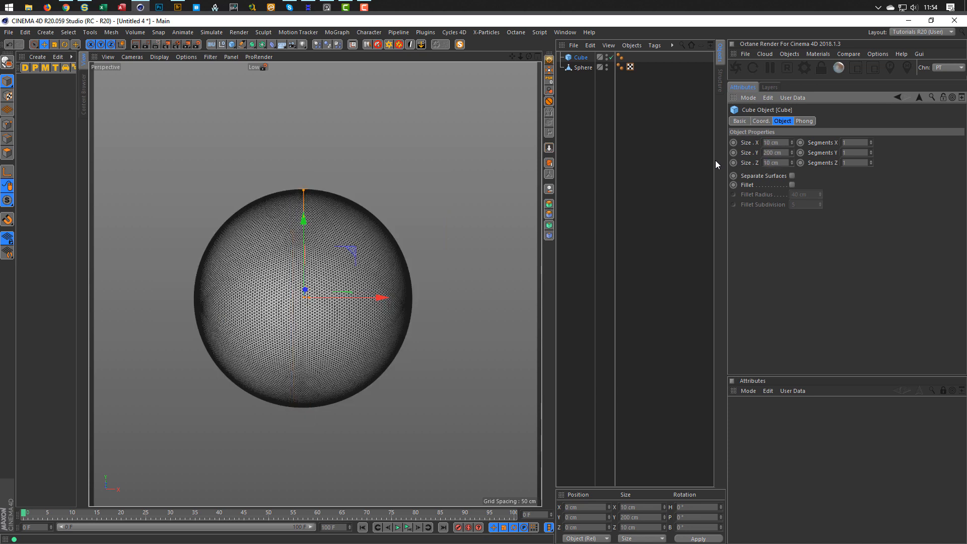
# Hide the Sphere and fillet the cube's edges with a 2 cm radius.
pyautogui.doubleClick(606, 65)
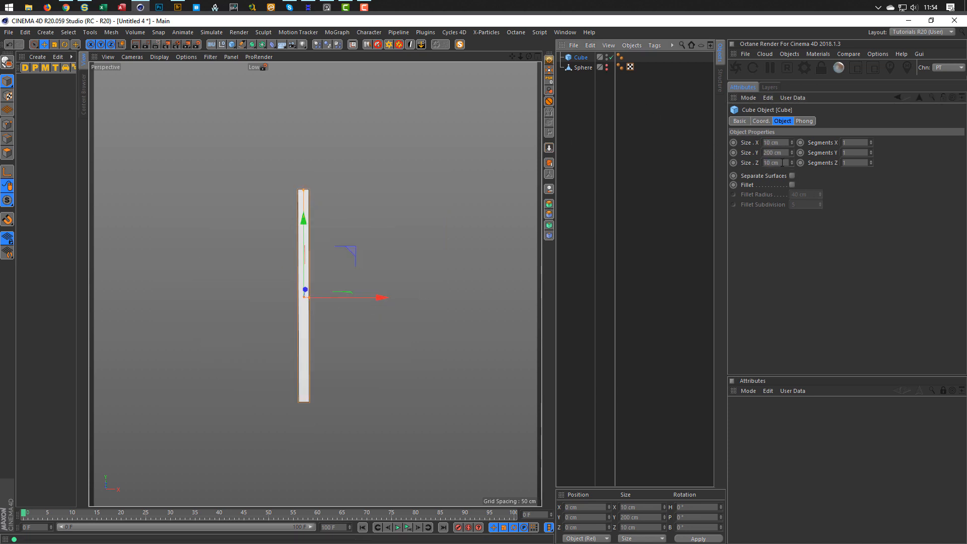
pyautogui.click(791, 185)
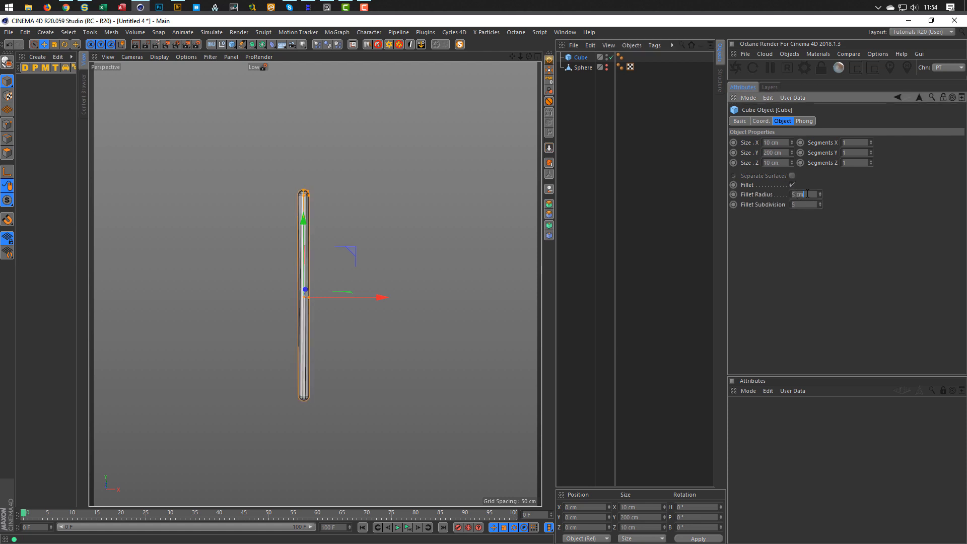
pyautogui.write('2')
pyautogui.press('Tab')
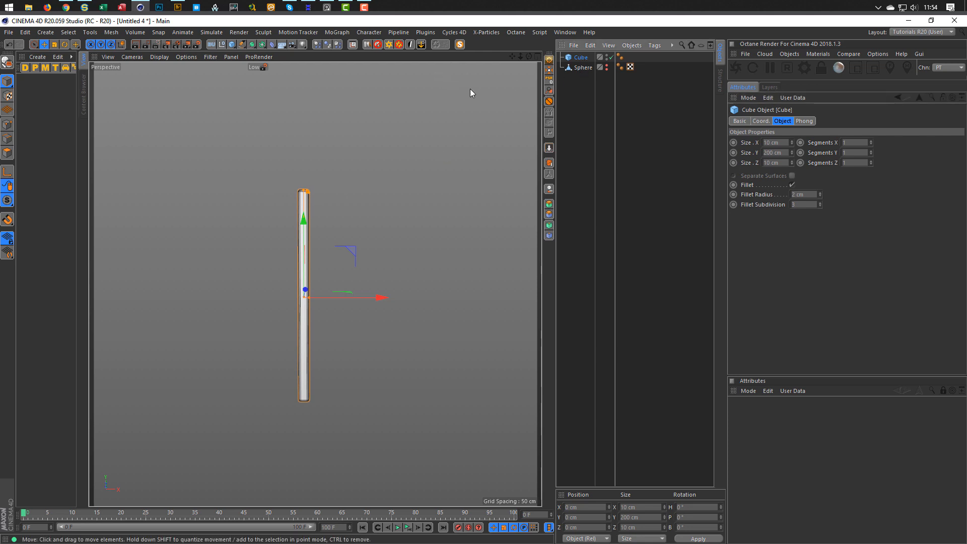
# Make the bar editable and orbit in to view its bottom end.
pyautogui.press('c')
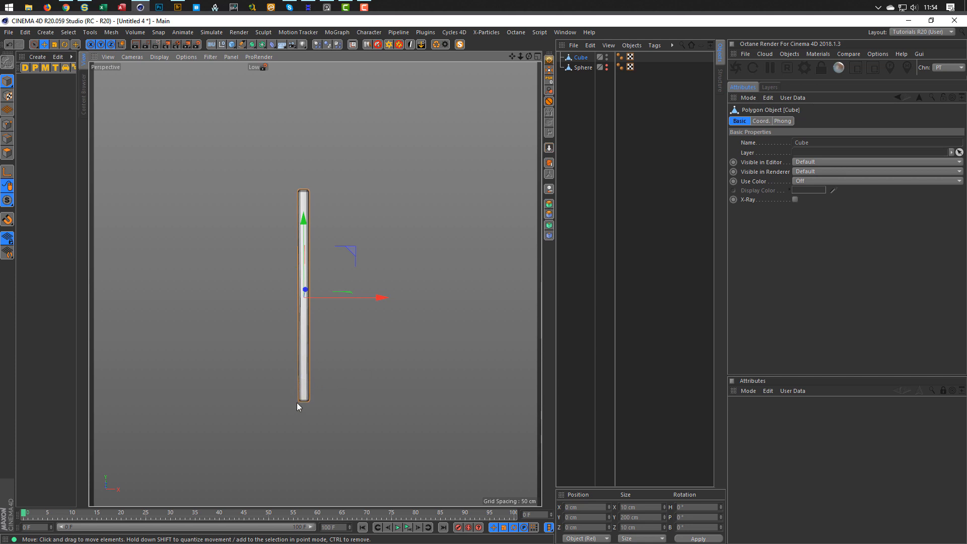
pyautogui.middleClick(303, 361)
pyautogui.middleClick(267, 239)
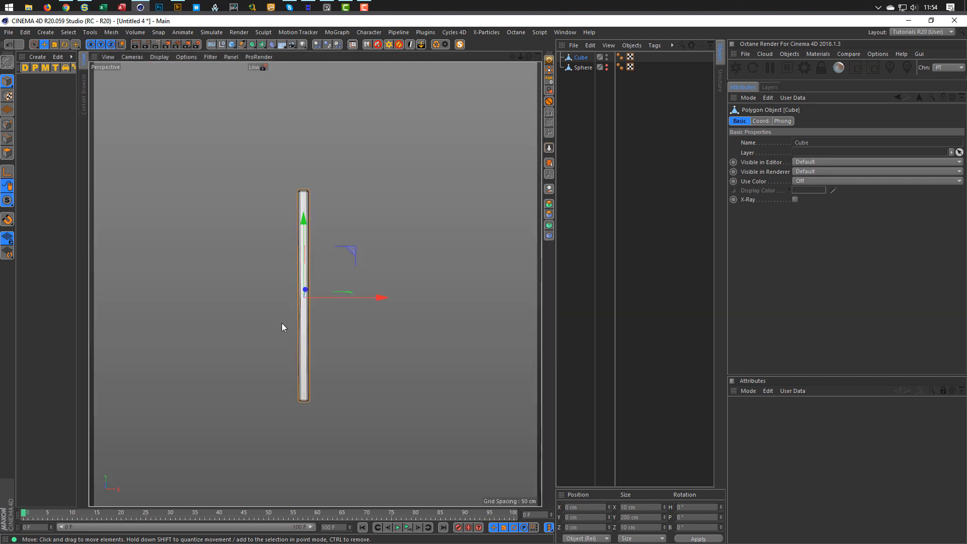
pyautogui.keyDown('alt'); pyautogui.moveTo(300, 318); pyautogui.dragTo(301, 281, button='middle'); pyautogui.keyUp('alt')
pyautogui.keyDown('alt'); pyautogui.moveTo(301, 281); pyautogui.dragTo(397, 253, button='right'); pyautogui.keyUp('alt')
pyautogui.keyDown('alt'); pyautogui.moveTo(325, 308); pyautogui.dragTo(340, 390); pyautogui.keyUp('alt')
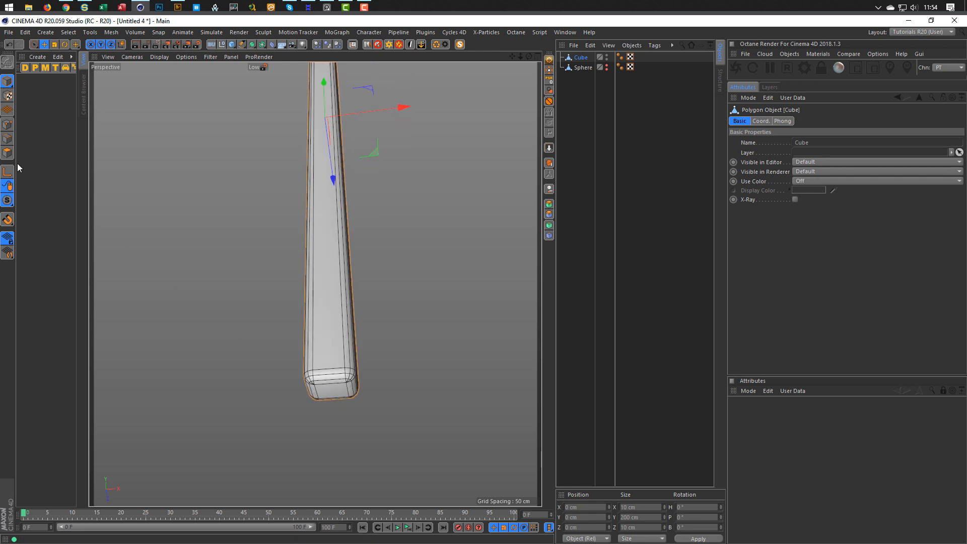
# Loop-select and fill the bar's bottom-cap polygons, then store them as a Polygon Selection tag.
pyautogui.click(8, 151)
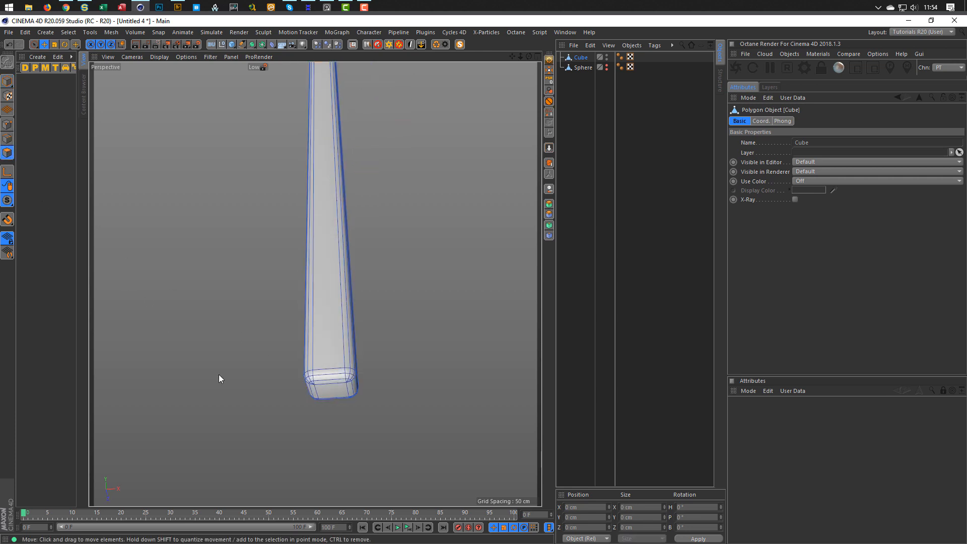
pyautogui.press('u')
pyautogui.press('l')
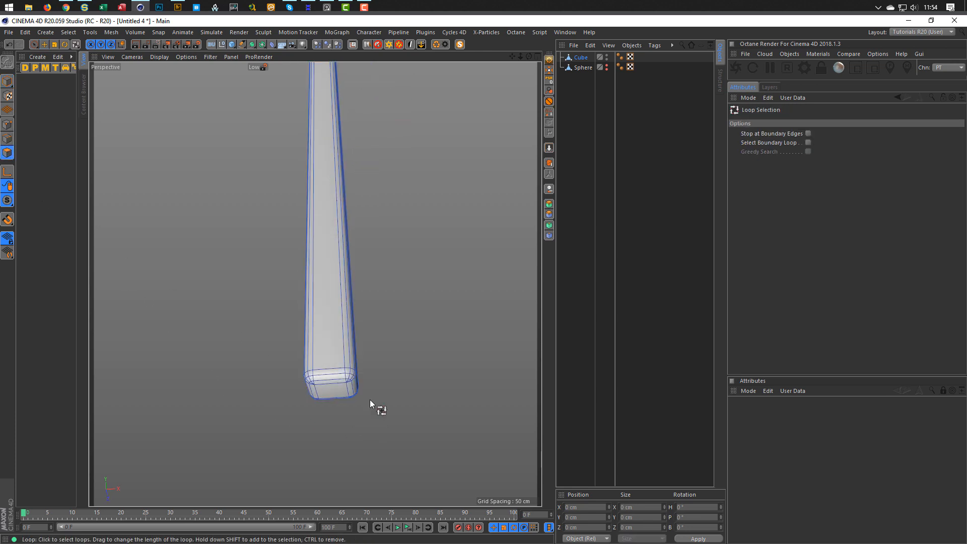
pyautogui.click(351, 375)
pyautogui.press('u')
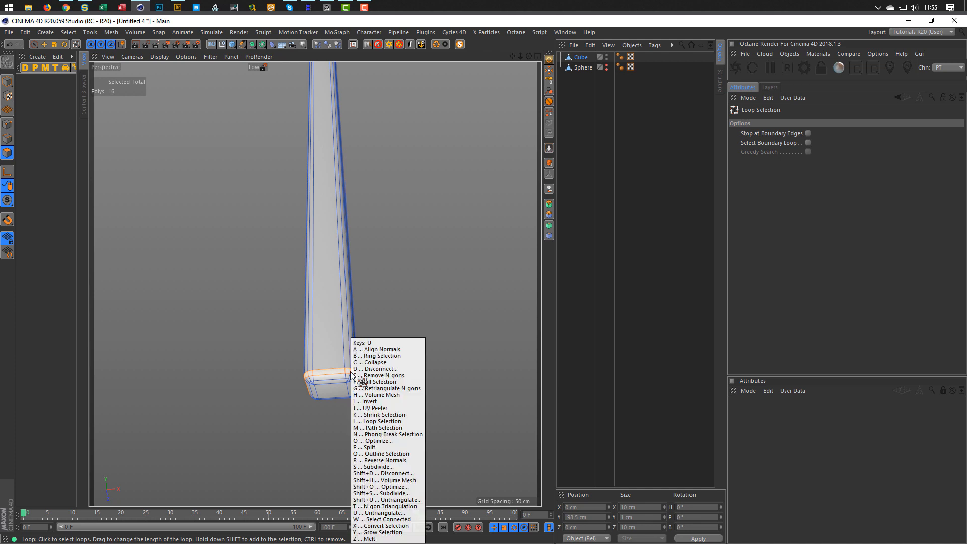
pyautogui.press('f')
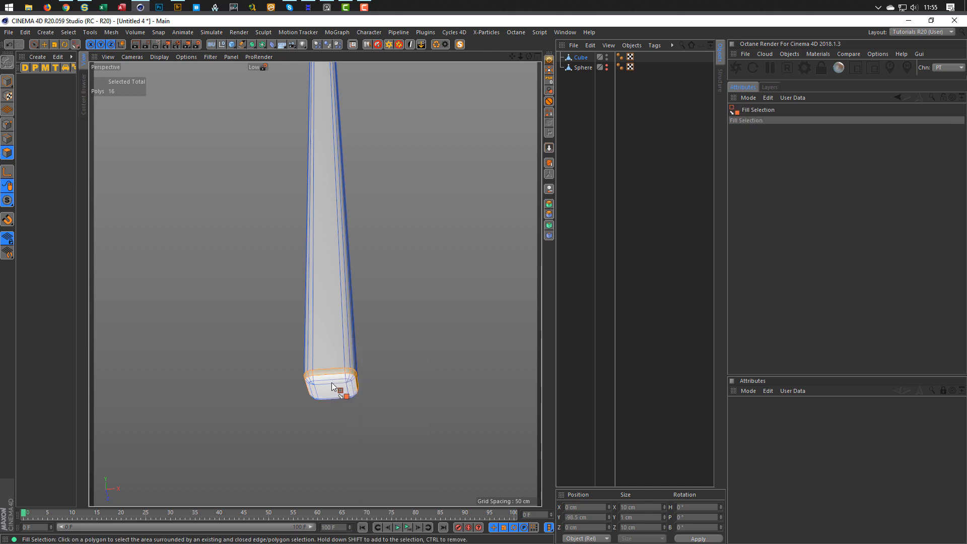
pyautogui.click(333, 385)
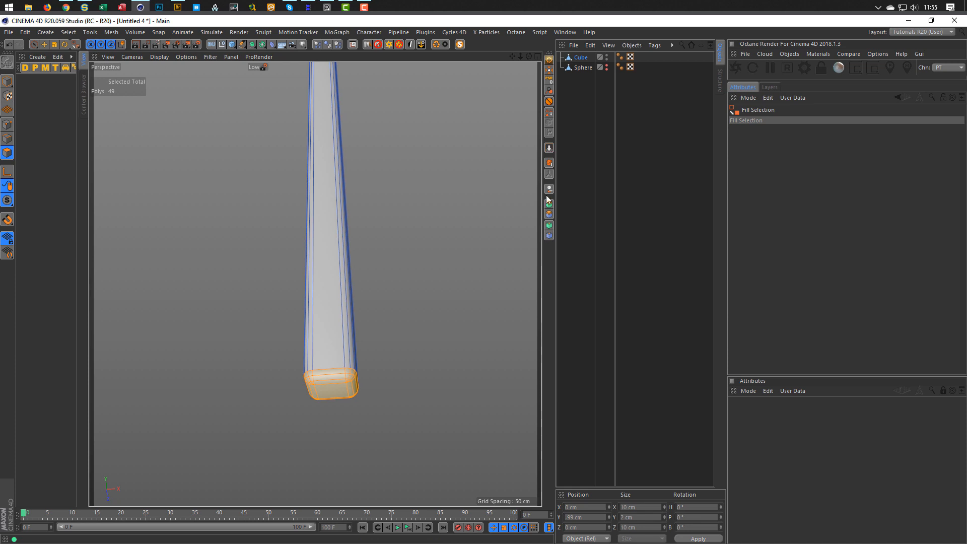
pyautogui.click(549, 113)
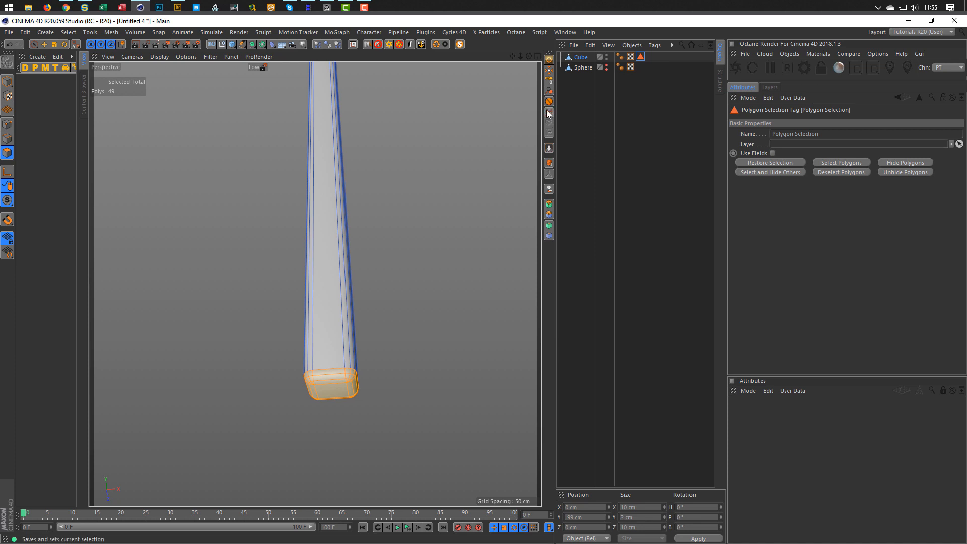
# Return to model mode, make the Sphere visible again, and reframe the view.
pyautogui.click(69, 32)
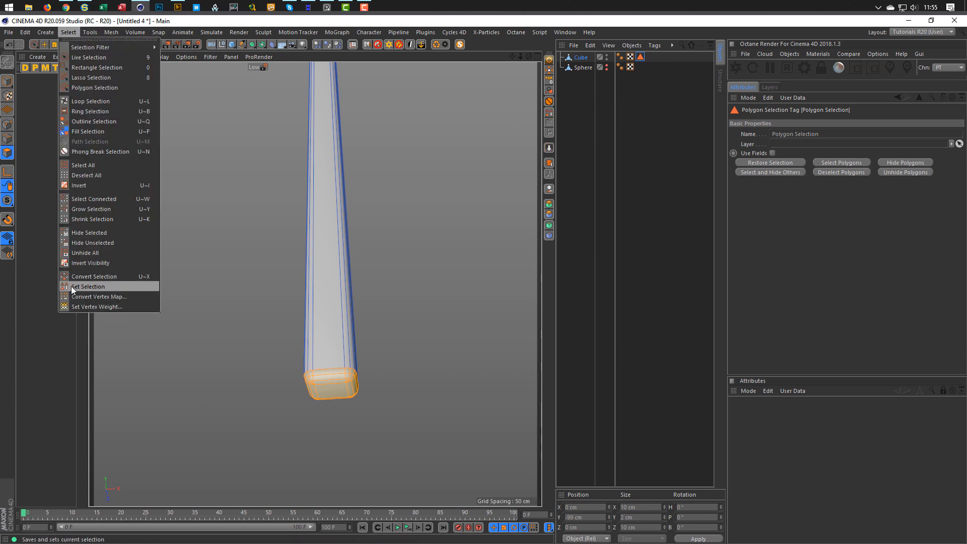
pyautogui.click(644, 27)
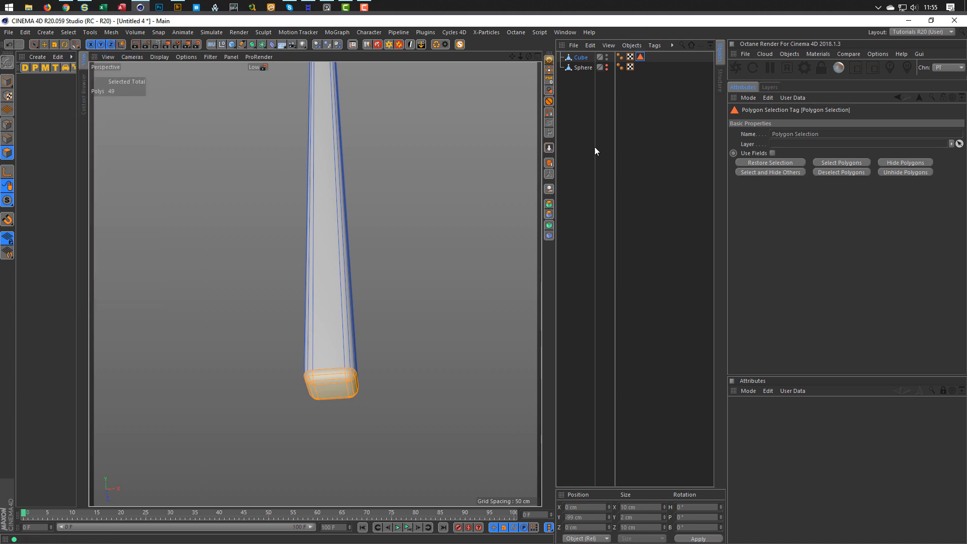
pyautogui.keyDown('alt'); pyautogui.moveTo(343, 287); pyautogui.dragTo(315, 322); pyautogui.keyUp('alt')
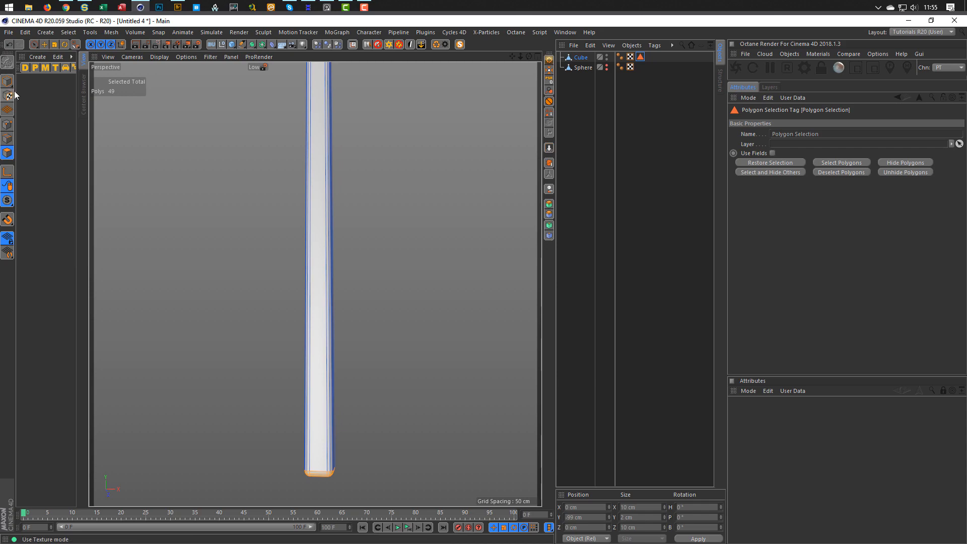
pyautogui.click(8, 80)
pyautogui.scroll(-3, 286, 299)
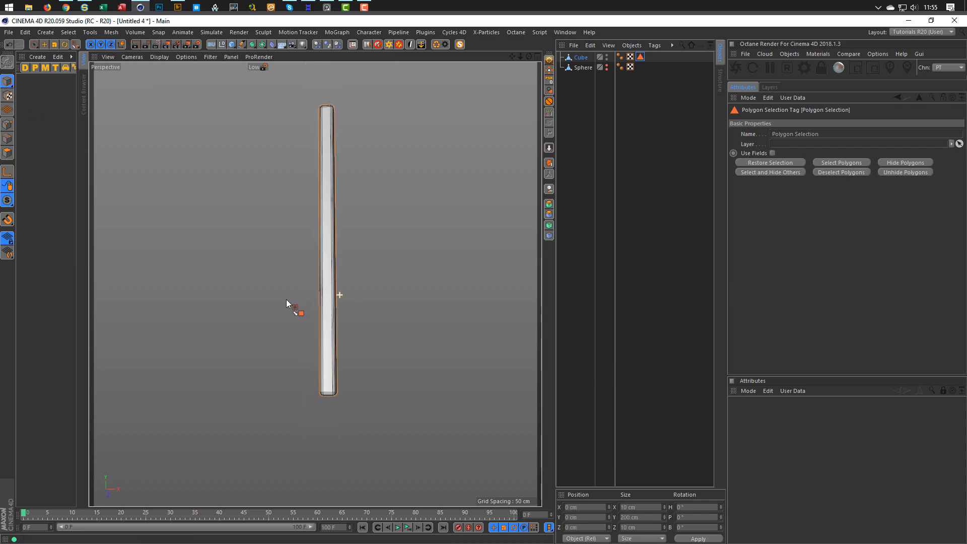
pyautogui.click(606, 67)
pyautogui.keyDown('alt'); pyautogui.moveTo(388, 234); pyautogui.dragTo(359, 302); pyautogui.keyUp('alt')
pyautogui.scroll(-4, 386, 276)
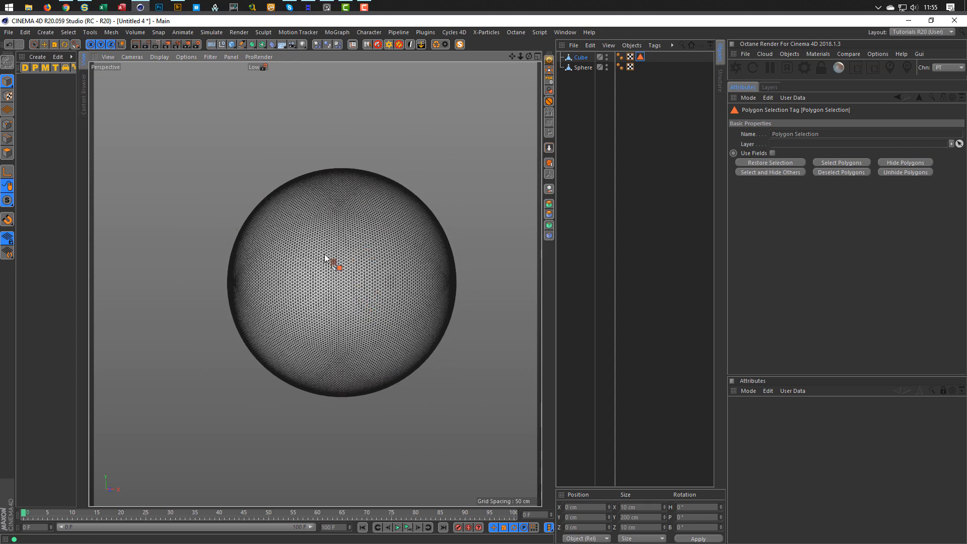
pyautogui.keyDown('alt'); pyautogui.moveTo(334, 276); pyautogui.dragTo(287, 296, button='middle'); pyautogui.keyUp('alt')
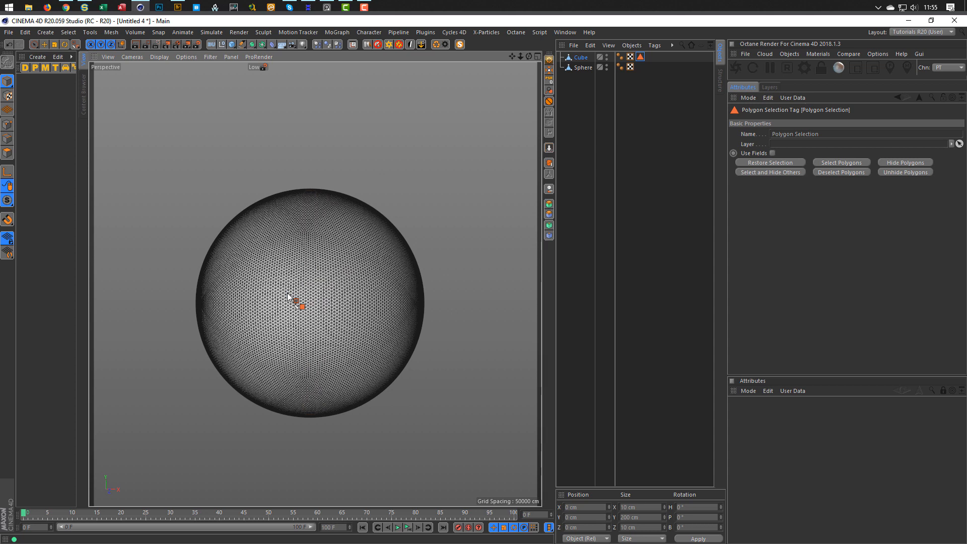
# Add a Circle spline lying flat in the XZ plane.
pyautogui.click(242, 45)
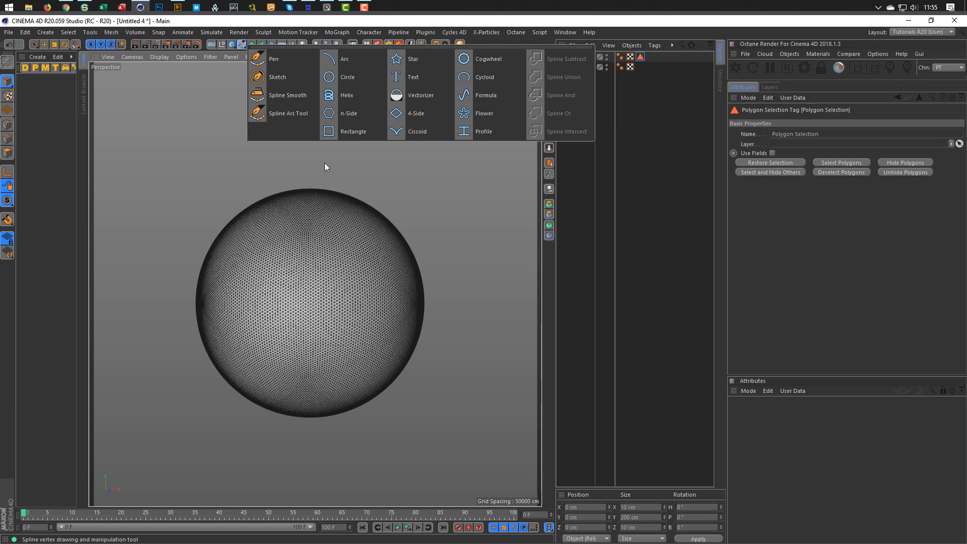
pyautogui.click(363, 79)
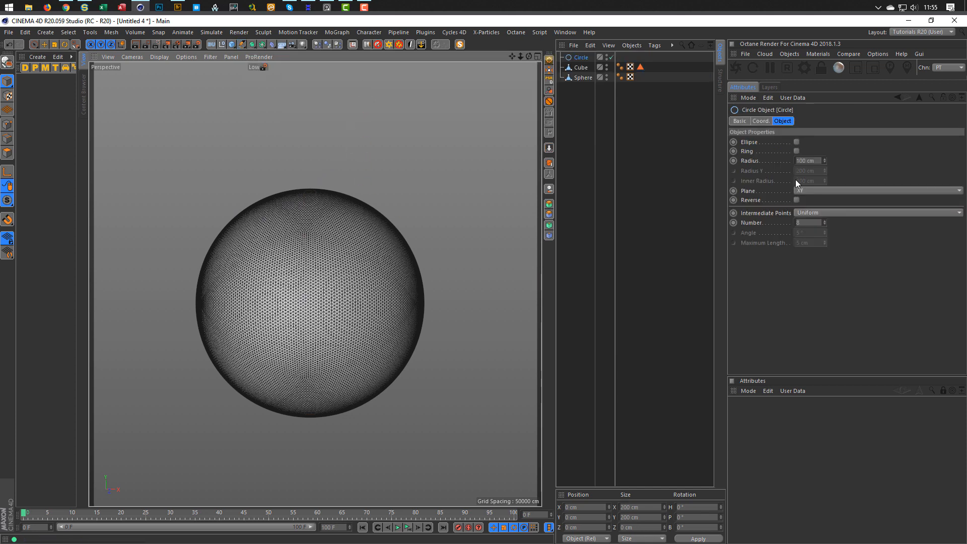
pyautogui.click(835, 191)
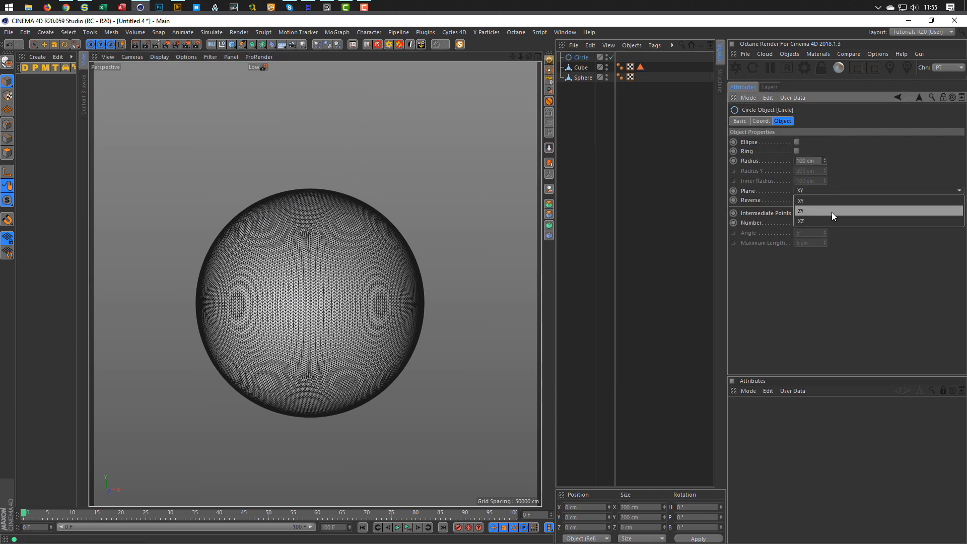
pyautogui.click(829, 222)
# Raise the circle to about 160 cm above the sphere and shrink it to 162.4 cm wide.
pyautogui.press('e')
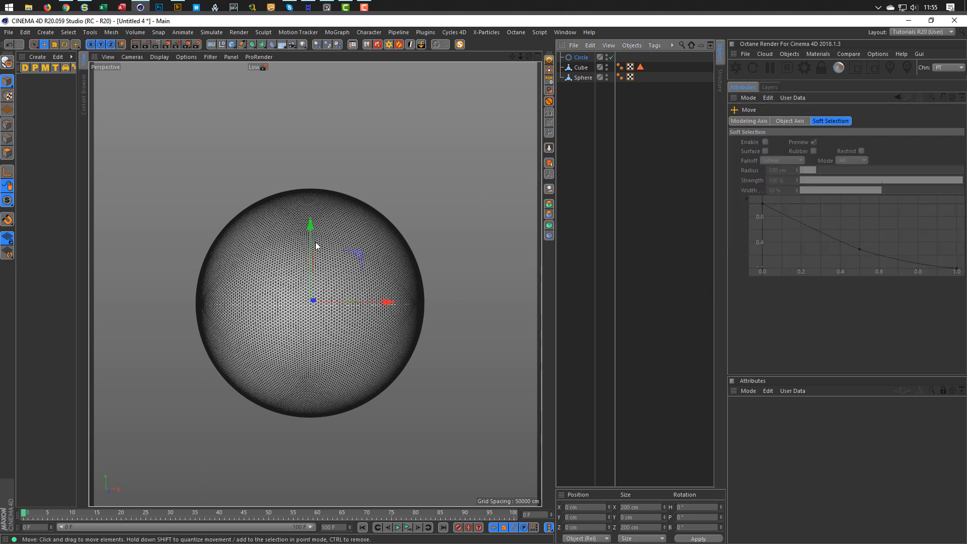
pyautogui.moveTo(311, 223); pyautogui.dragTo(310, 105)
pyautogui.middleClick(258, 277)
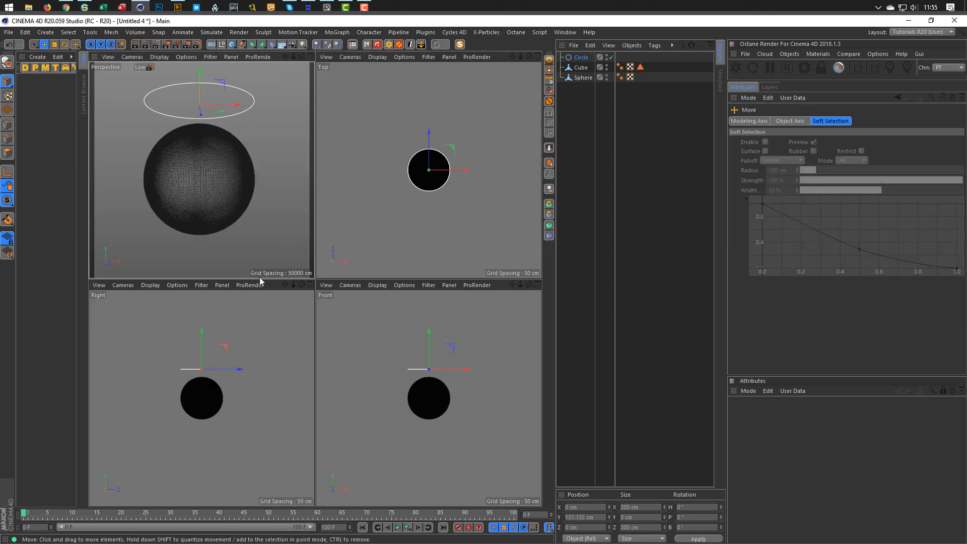
pyautogui.middleClick(233, 331)
pyautogui.press('t')
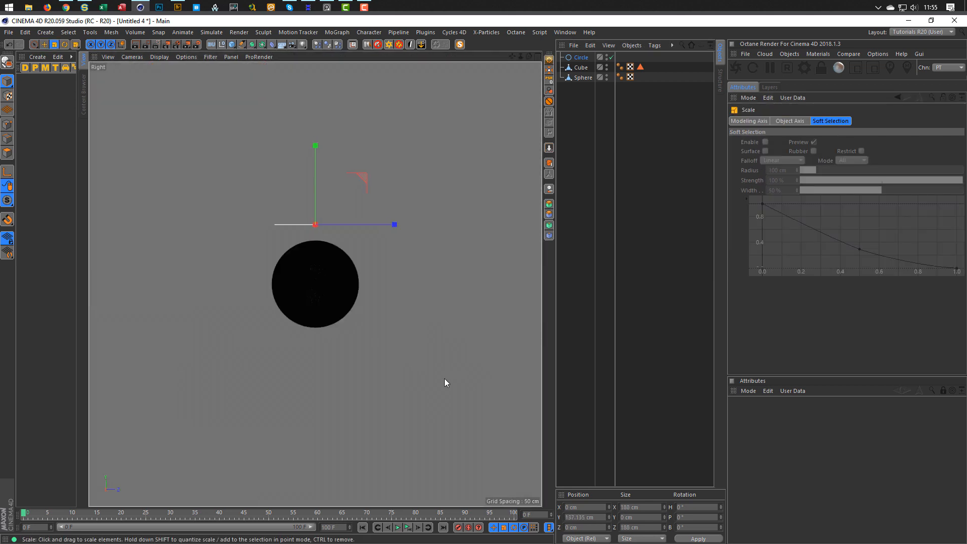
pyautogui.moveTo(419, 385); pyautogui.dragTo(403, 390)
pyautogui.press('e')
pyautogui.moveTo(315, 146); pyautogui.dragTo(316, 135)
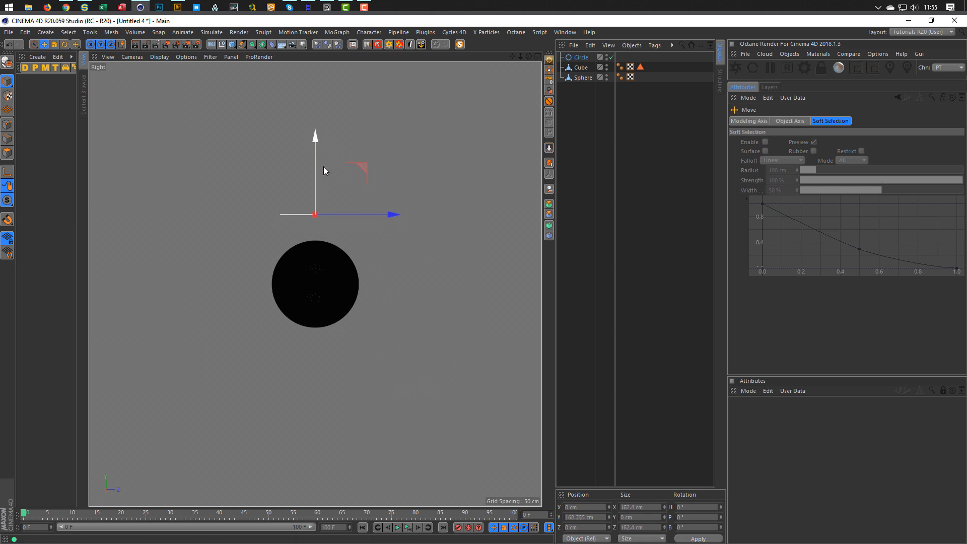
pyautogui.middleClick(254, 237)
pyautogui.middleClick(265, 258)
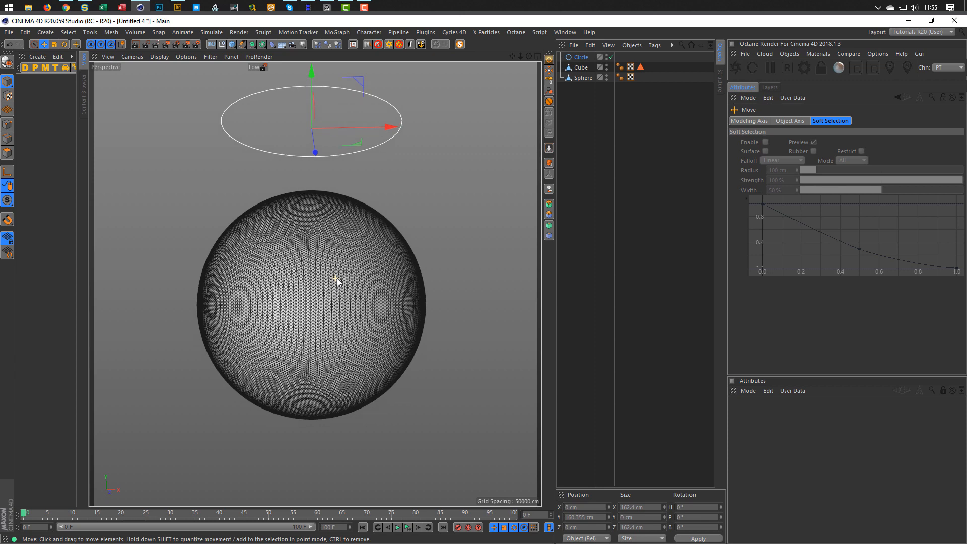
pyautogui.keyDown('alt'); pyautogui.moveTo(337, 279); pyautogui.dragTo(341, 315); pyautogui.keyUp('alt')
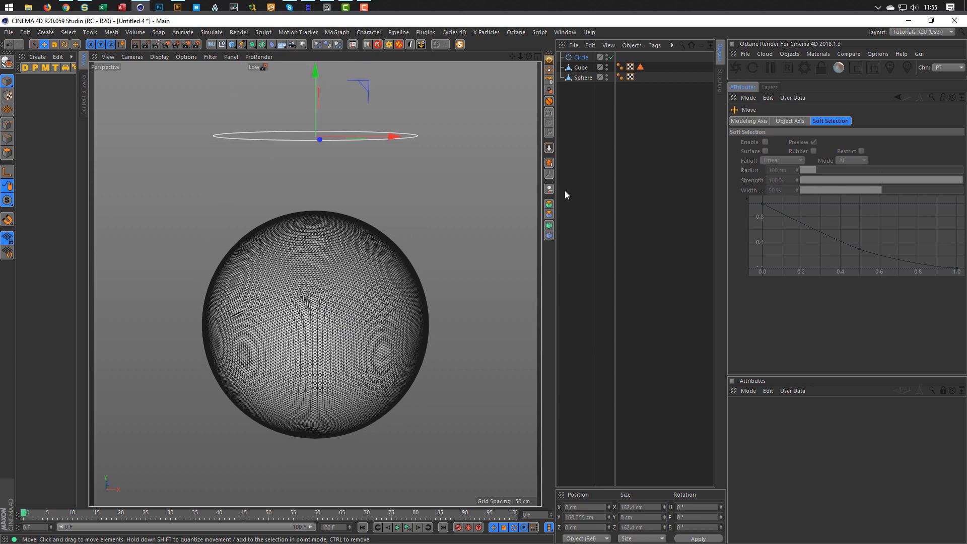
pyautogui.click(581, 68)
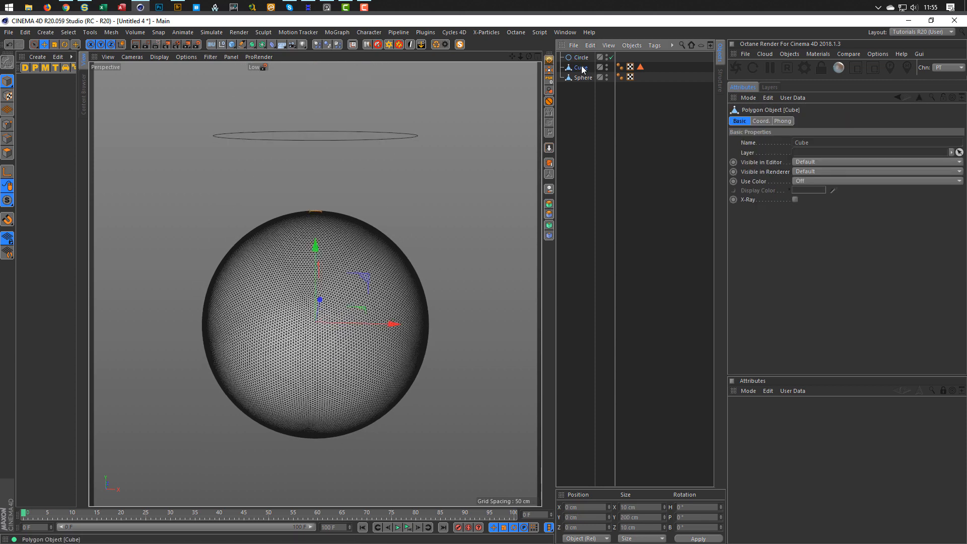
# Give the Cube an Align to Spline tag with the Circle as its spline path.
pyautogui.rightClick(581, 68)
pyautogui.moveTo(641, 71)
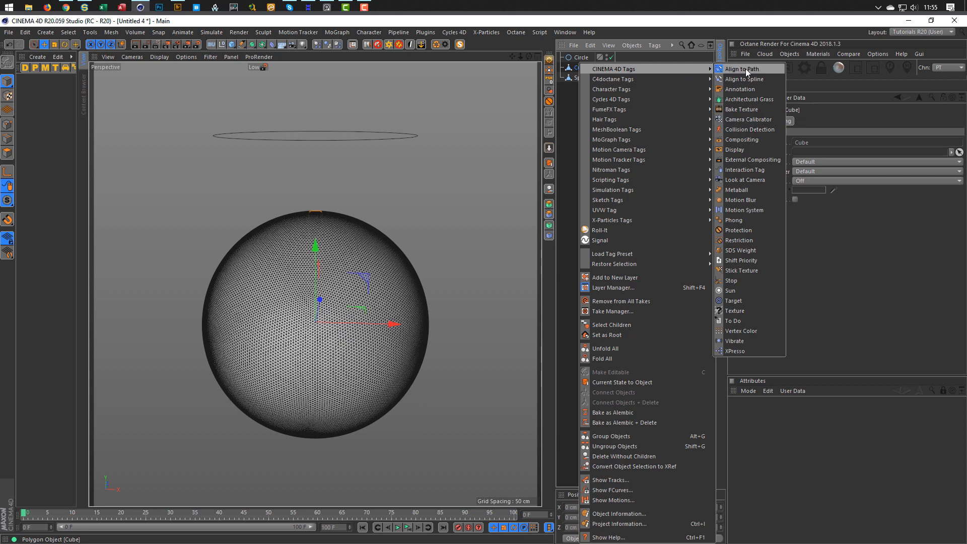
pyautogui.click(752, 80)
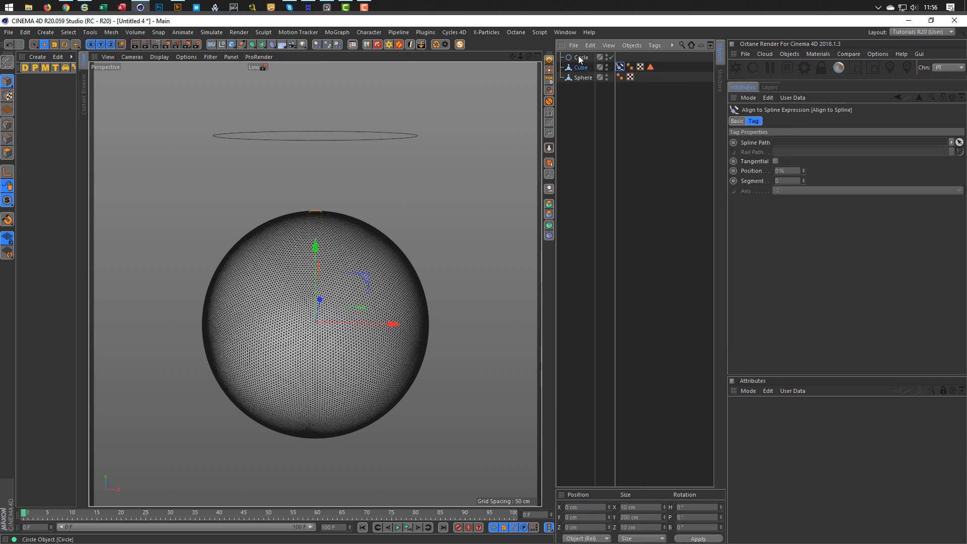
pyautogui.moveTo(580, 59); pyautogui.dragTo(814, 145)
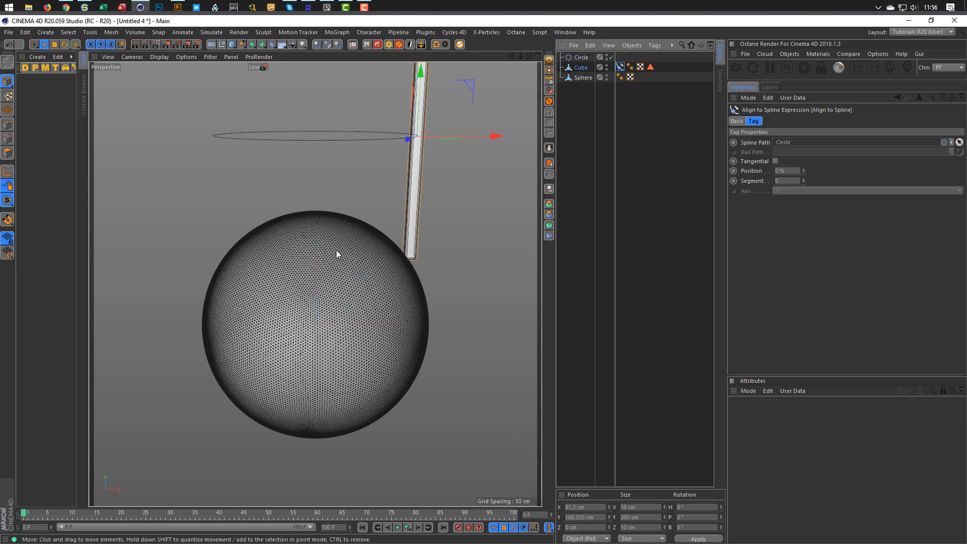
pyautogui.keyDown('alt'); pyautogui.moveTo(337, 250); pyautogui.dragTo(365, 277); pyautogui.keyUp('alt')
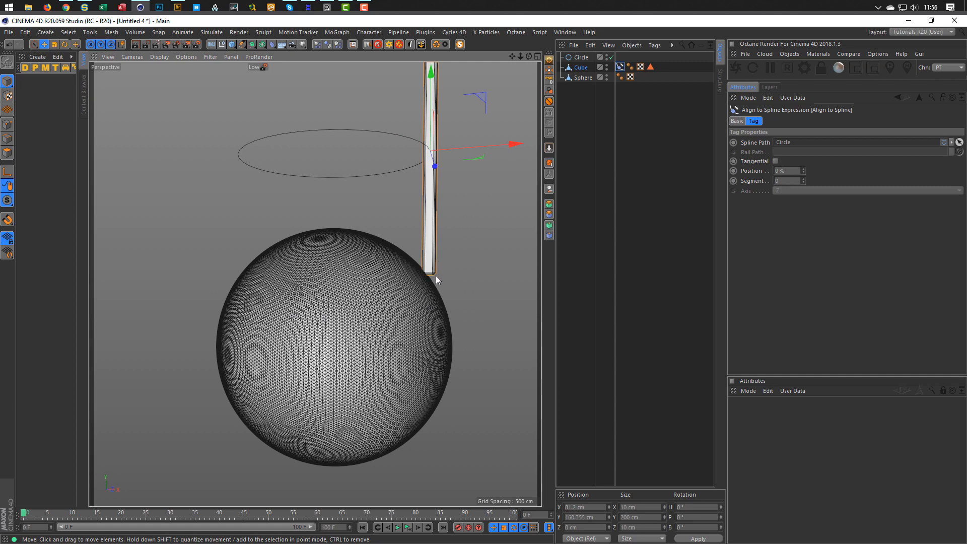
# Shrink the Circle to 152.3 cm so the Cube meets the sphere's edge.
pyautogui.scroll(5, 436, 276)
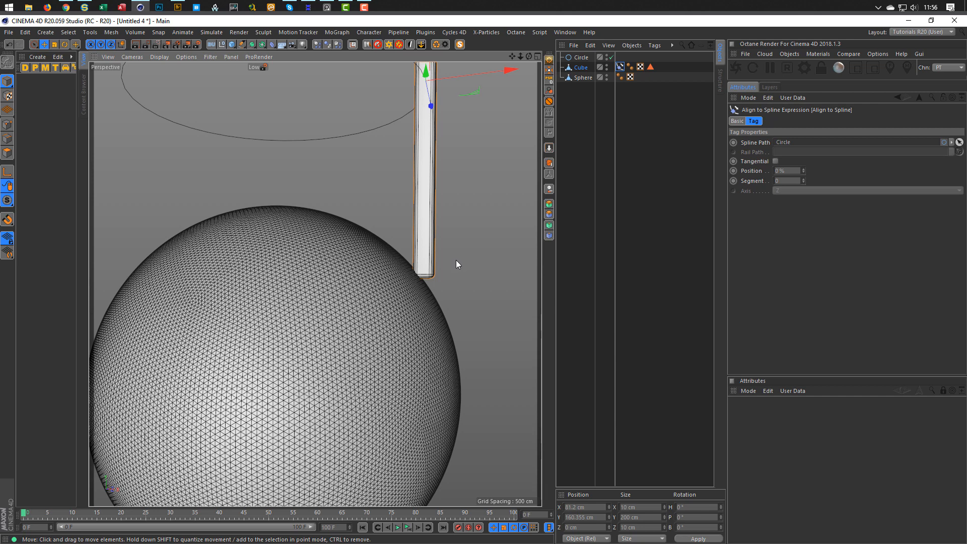
pyautogui.click(580, 57)
pyautogui.press('t')
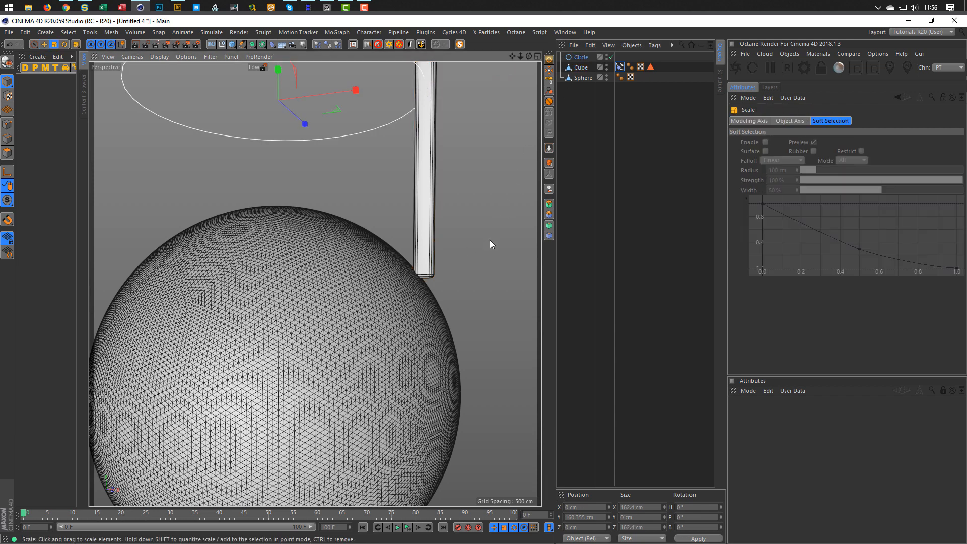
pyautogui.moveTo(490, 241); pyautogui.dragTo(463, 251)
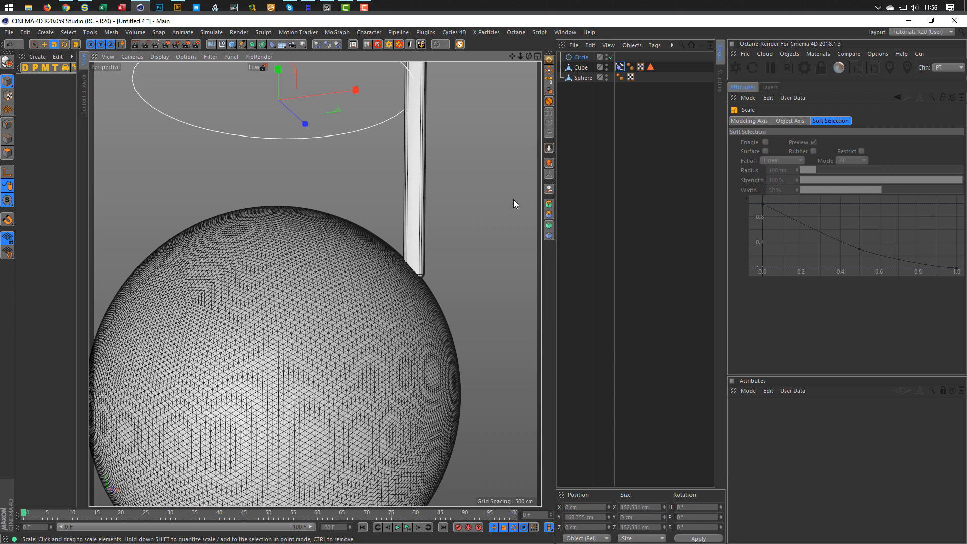
pyautogui.click(582, 78)
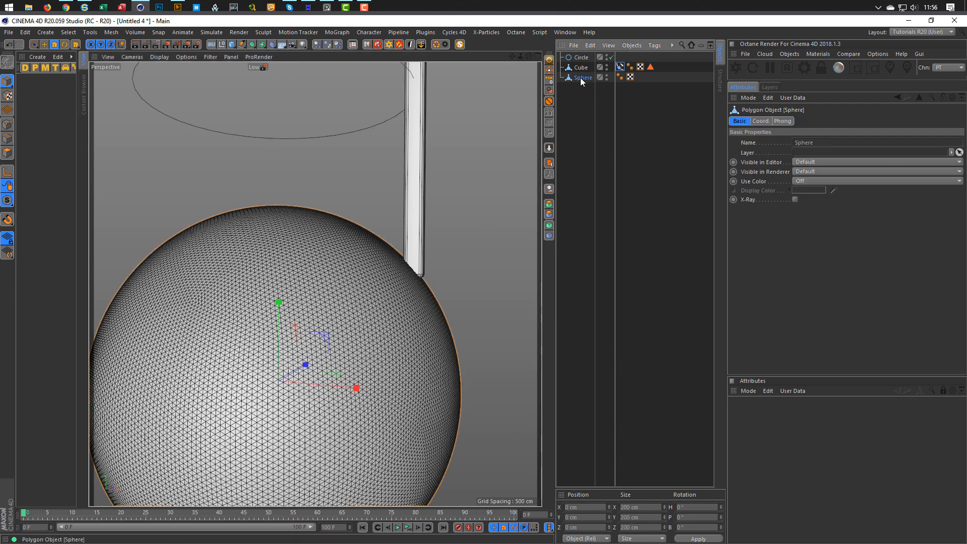
# Add a Collision deformer under the Sphere with the Cube as its collider.
pyautogui.click(272, 44)
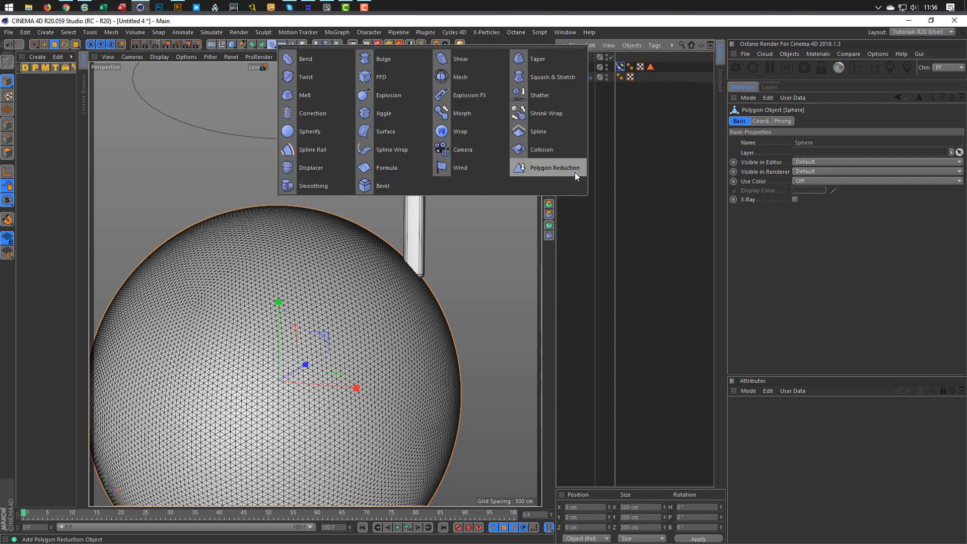
pyautogui.click(522, 151)
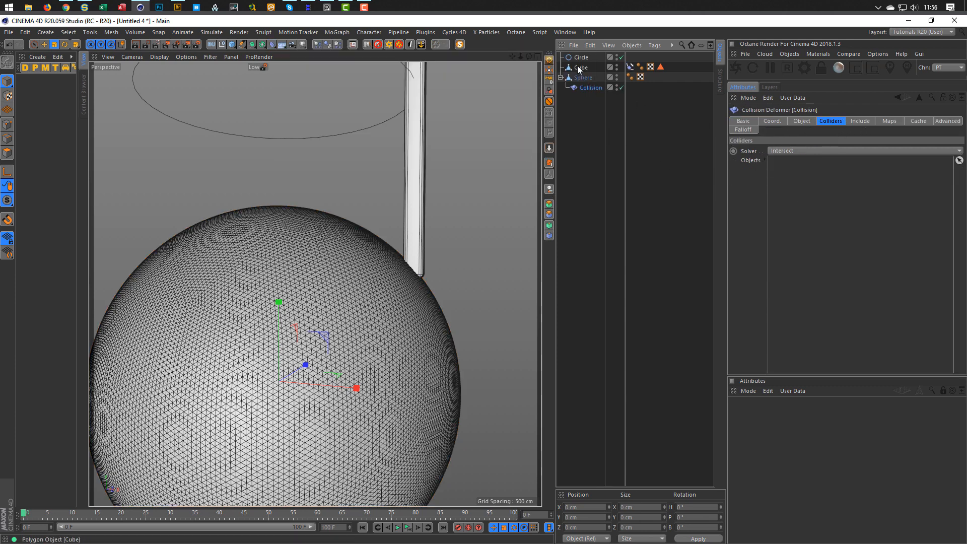
pyautogui.moveTo(581, 67); pyautogui.dragTo(803, 187)
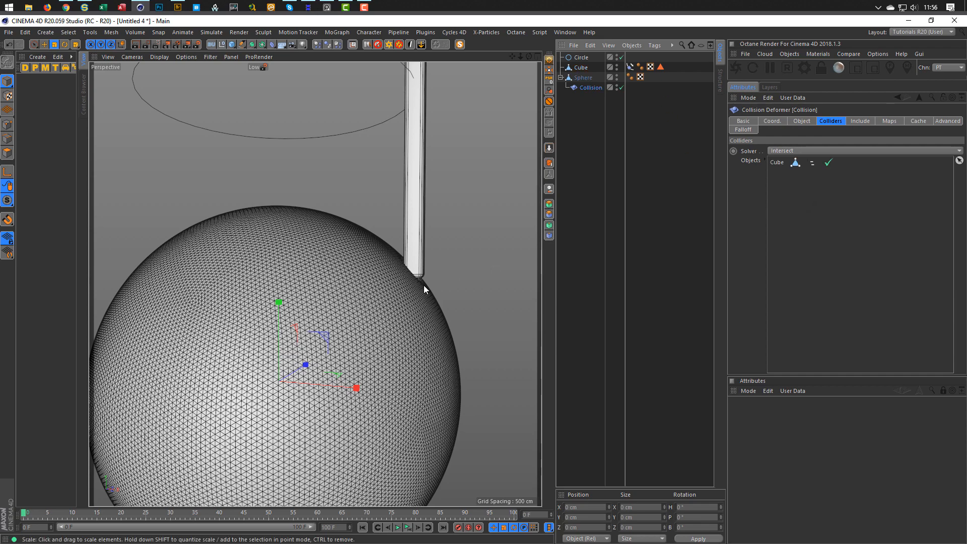
pyautogui.keyDown('alt'); pyautogui.moveTo(423, 285); pyautogui.dragTo(480, 271); pyautogui.keyUp('alt')
pyautogui.keyDown('alt'); pyautogui.moveTo(458, 262); pyautogui.dragTo(514, 250, button='right'); pyautogui.keyUp('alt')
pyautogui.keyDown('alt'); pyautogui.moveTo(415, 261); pyautogui.dragTo(412, 278); pyautogui.keyUp('alt')
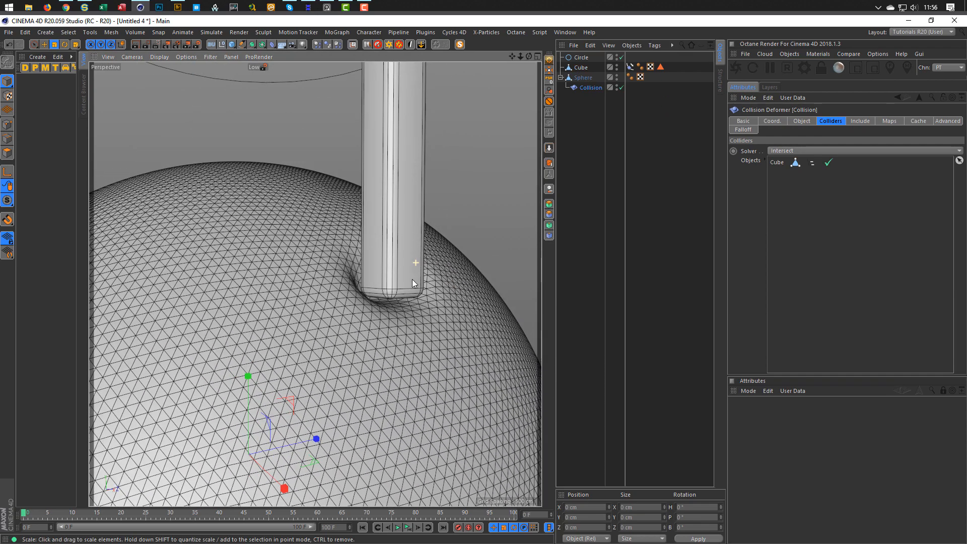
# Try the Outside collision solver, then set it back to Intersect.
pyautogui.click(782, 151)
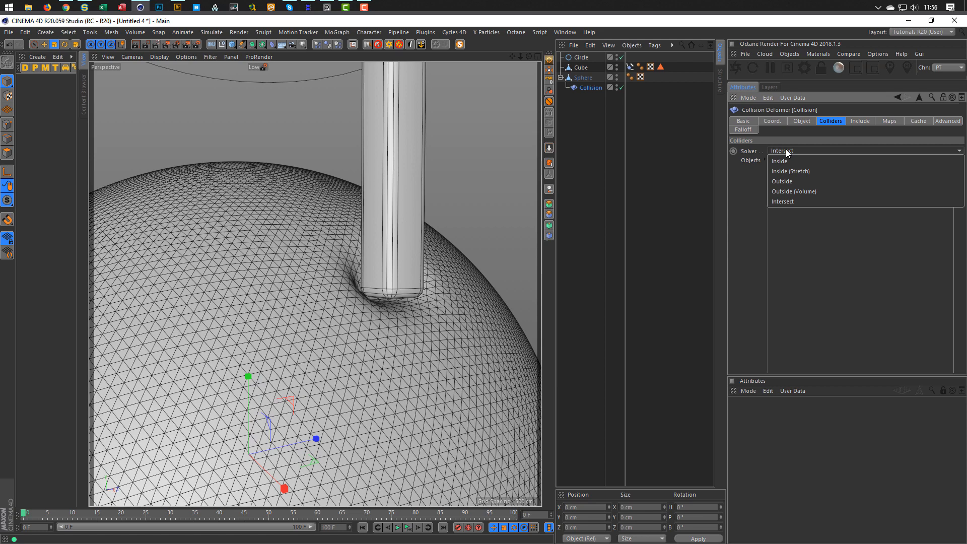
pyautogui.click(785, 182)
pyautogui.scroll(-8, 373, 273)
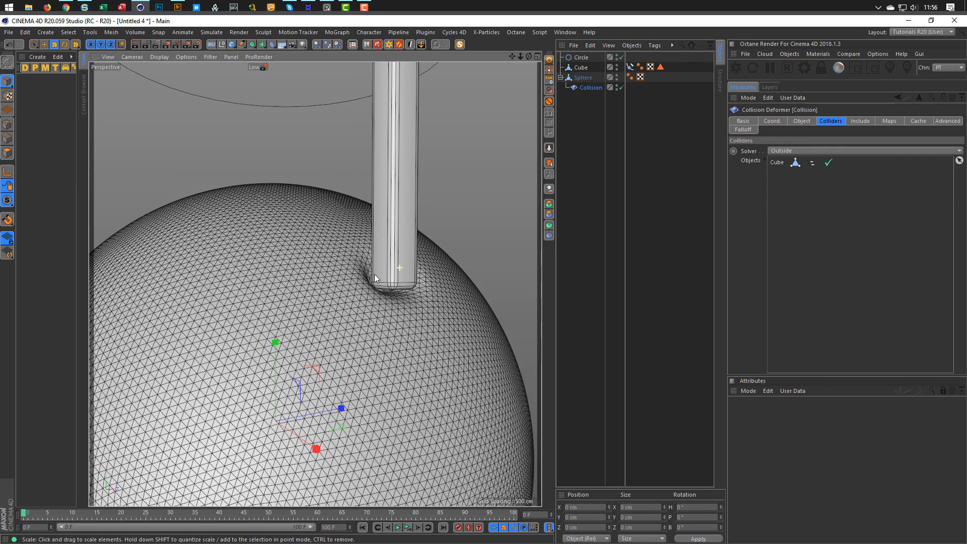
pyautogui.click(788, 150)
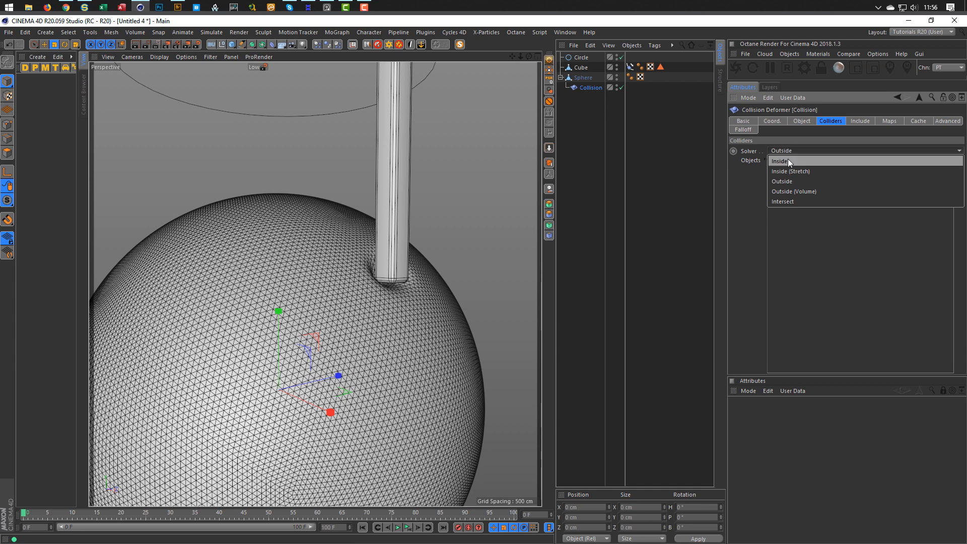
pyautogui.click(792, 203)
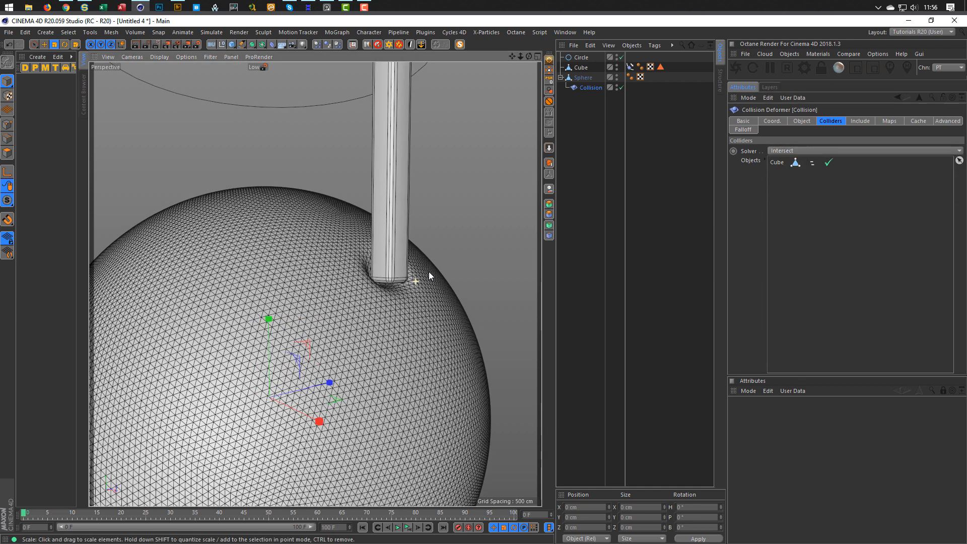
pyautogui.scroll(5, 385, 267)
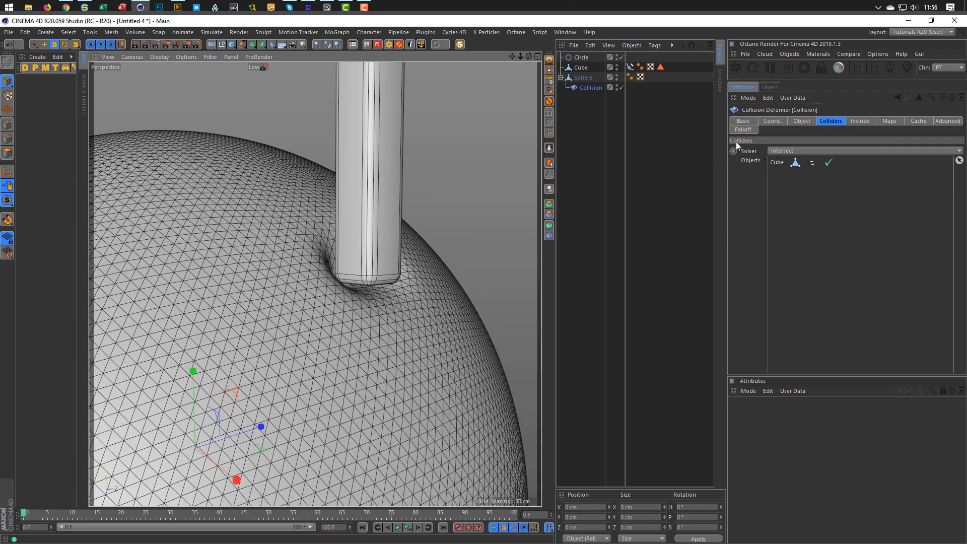
pyautogui.click(629, 67)
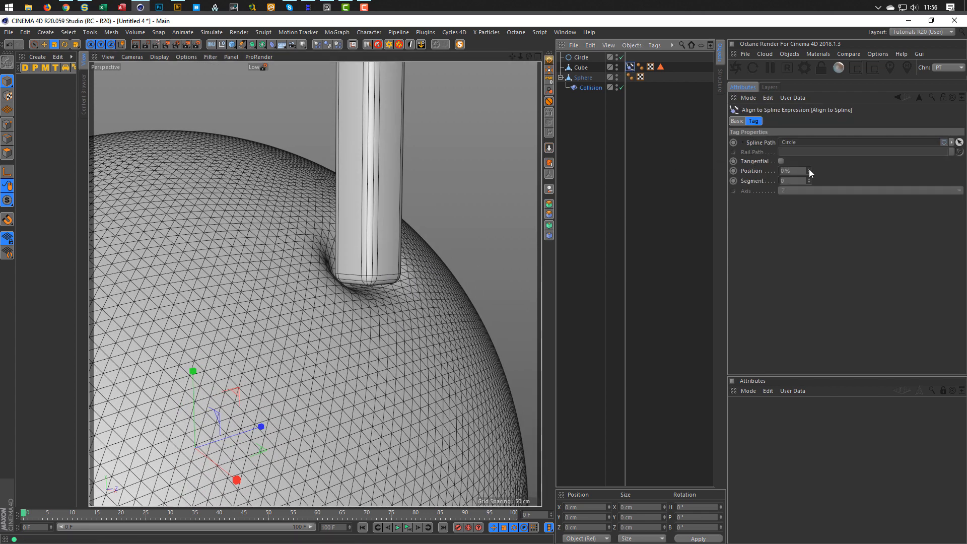
# Slide the Cube along the circle to 7 %, then 9 %, on its Align to Spline tag.
pyautogui.moveTo(808, 170)
pyautogui.mouseDown()
pyautogui.moveTo(809, 161)
pyautogui.moveTo(809, 171)
pyautogui.mouseUp()
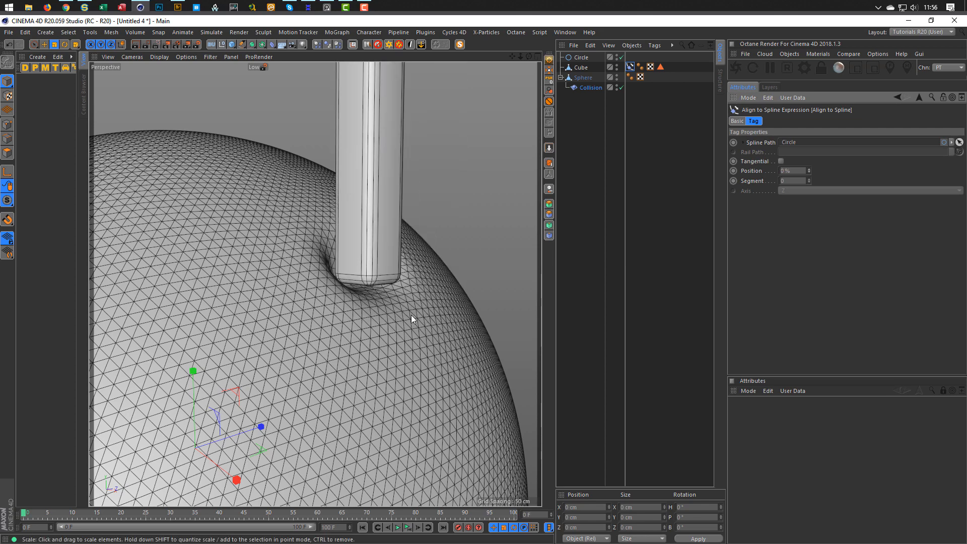
pyautogui.keyDown('alt'); pyautogui.moveTo(411, 315); pyautogui.dragTo(325, 285); pyautogui.keyUp('alt')
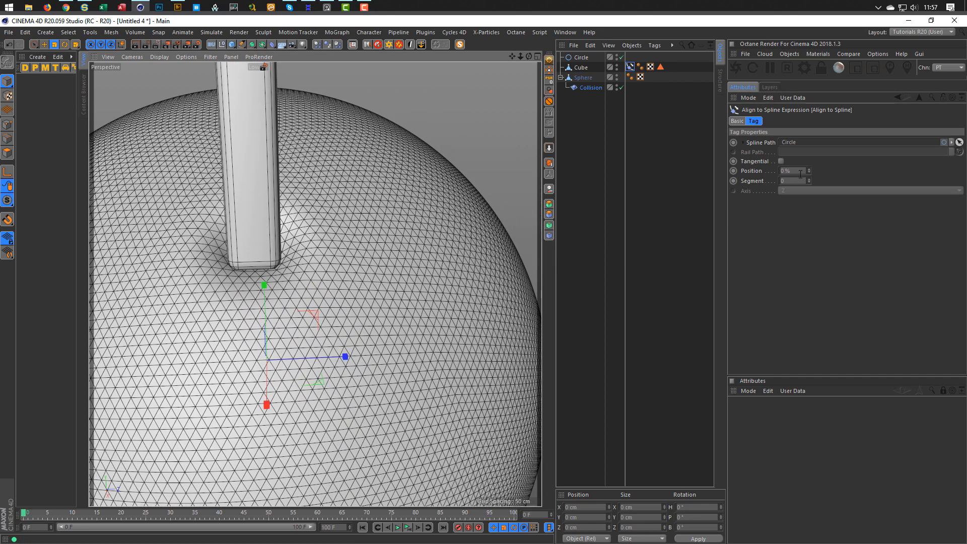
pyautogui.moveTo(808, 171)
pyautogui.mouseDown()
pyautogui.moveTo(809, 154)
pyautogui.moveTo(809, 169)
pyautogui.mouseUp()
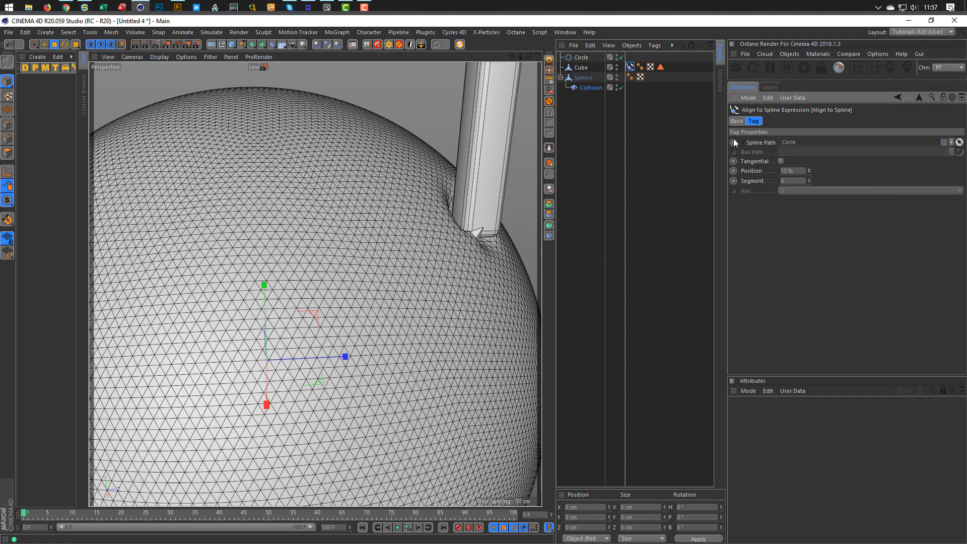
# Set the Collision deformer's solver to Outside and frame the sphere and circle.
pyautogui.click(590, 86)
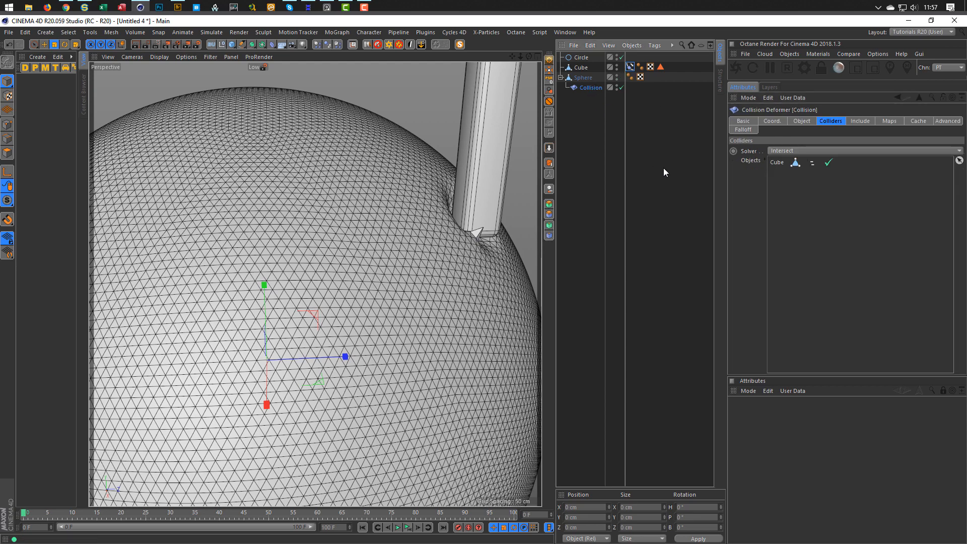
pyautogui.click(791, 152)
pyautogui.click(792, 182)
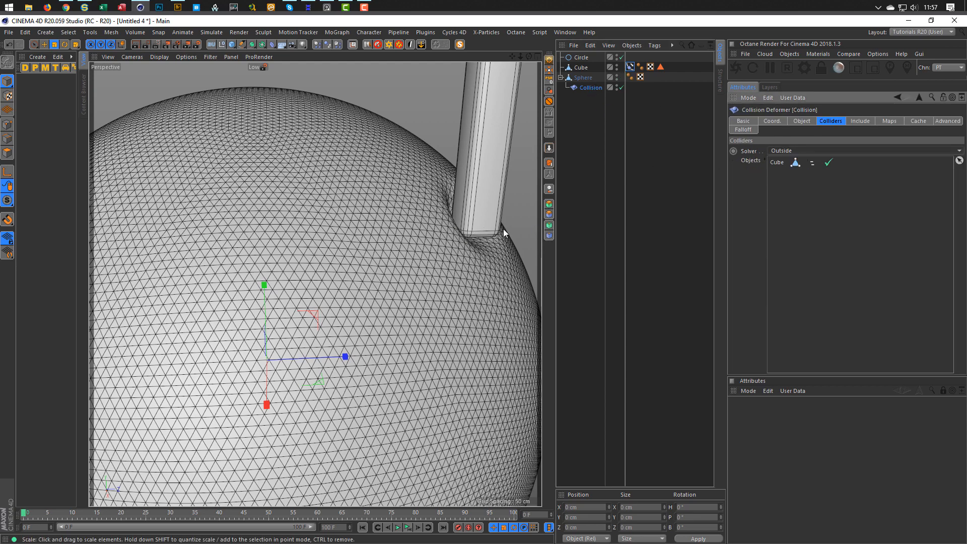
pyautogui.scroll(-6, 494, 232)
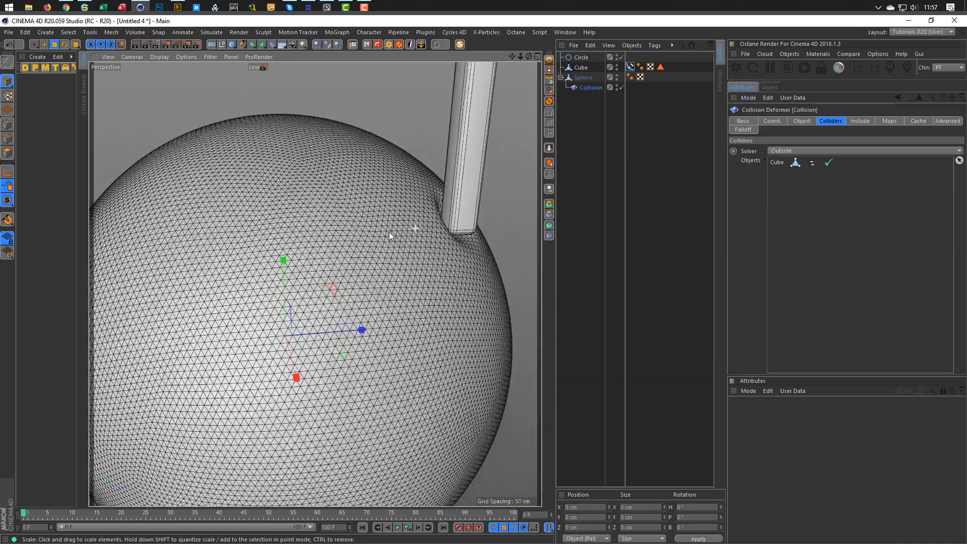
pyautogui.scroll(-8, 389, 234)
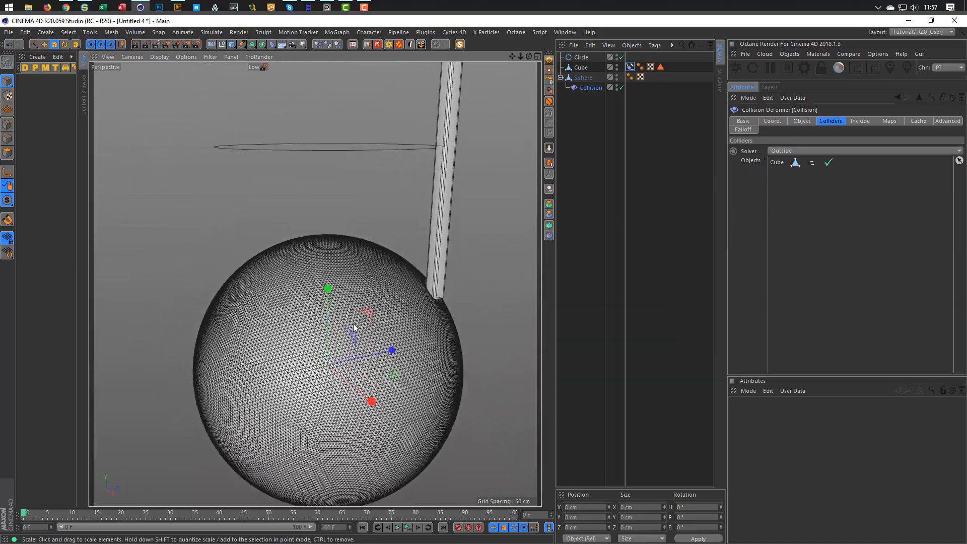
pyautogui.keyDown('alt'); pyautogui.moveTo(354, 328); pyautogui.dragTo(357, 275); pyautogui.keyUp('alt')
pyautogui.keyDown('alt'); pyautogui.moveTo(357, 275); pyautogui.dragTo(346, 278, button='right'); pyautogui.keyUp('alt')
pyautogui.keyDown('alt'); pyautogui.moveTo(345, 289); pyautogui.dragTo(349, 303, button='middle'); pyautogui.keyUp('alt')
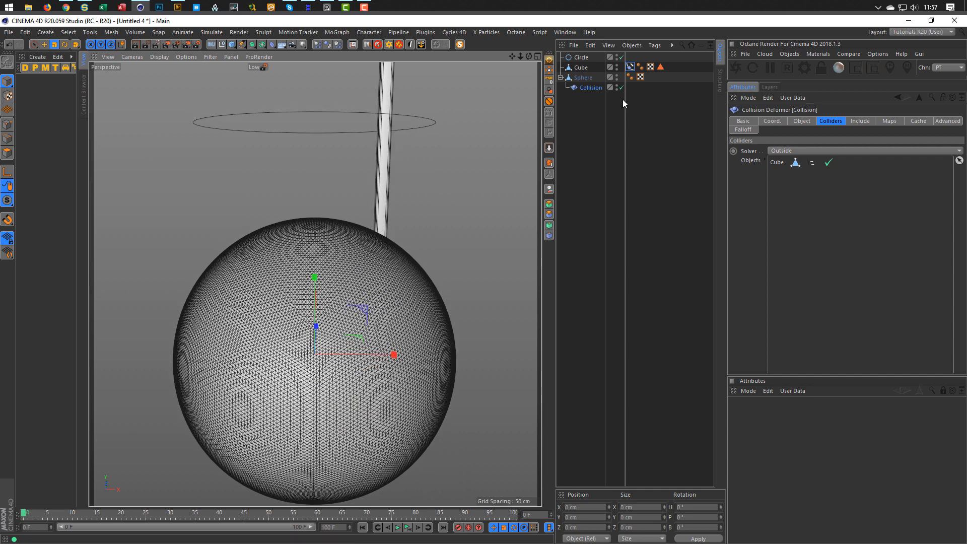
# Nudge the Cube's Align to Spline position to about 5 % along the circle.
pyautogui.click(630, 66)
pyautogui.moveTo(809, 172); pyautogui.dragTo(809, 171)
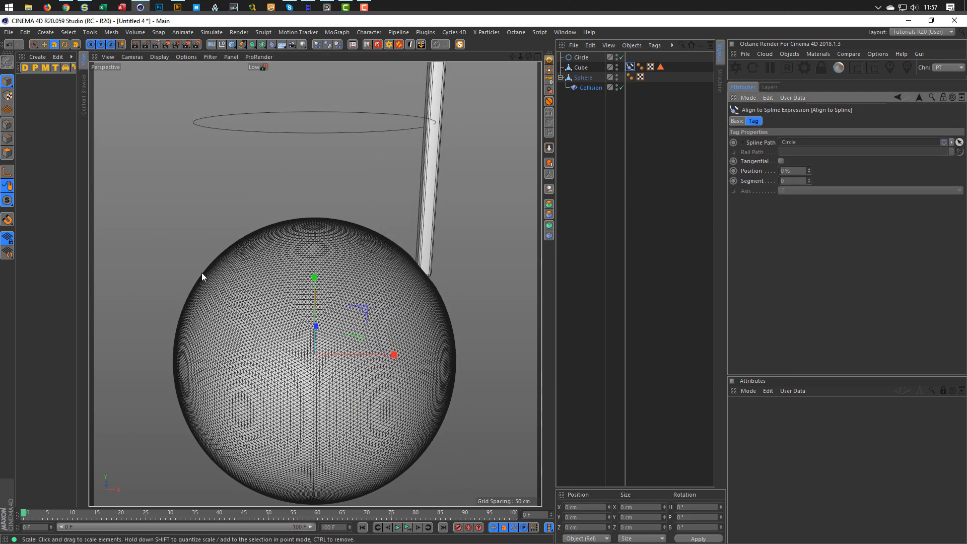
pyautogui.click(581, 57)
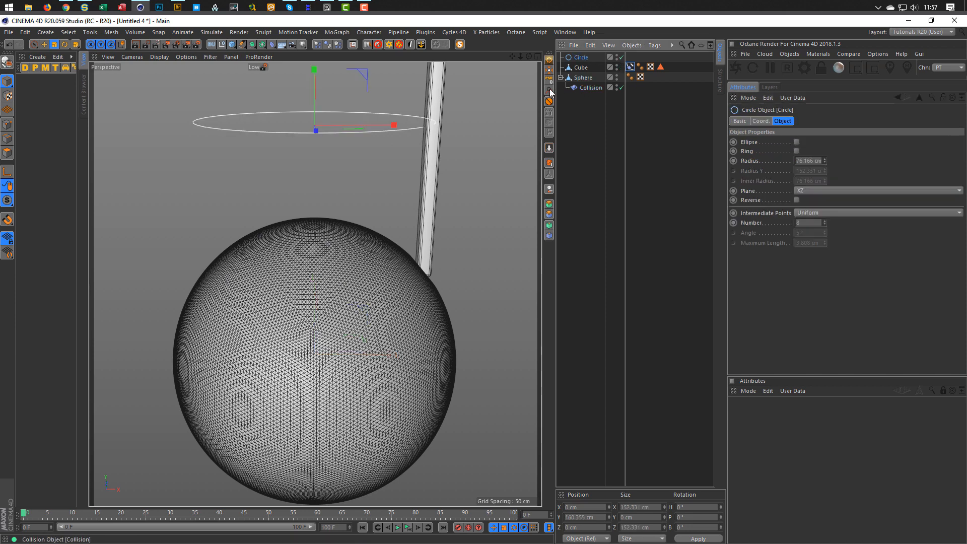
# Rotate the circle's heading so the Cube travels around the sphere, and reframe the view.
pyautogui.press('r')
pyautogui.moveTo(316, 123); pyautogui.dragTo(523, 94)
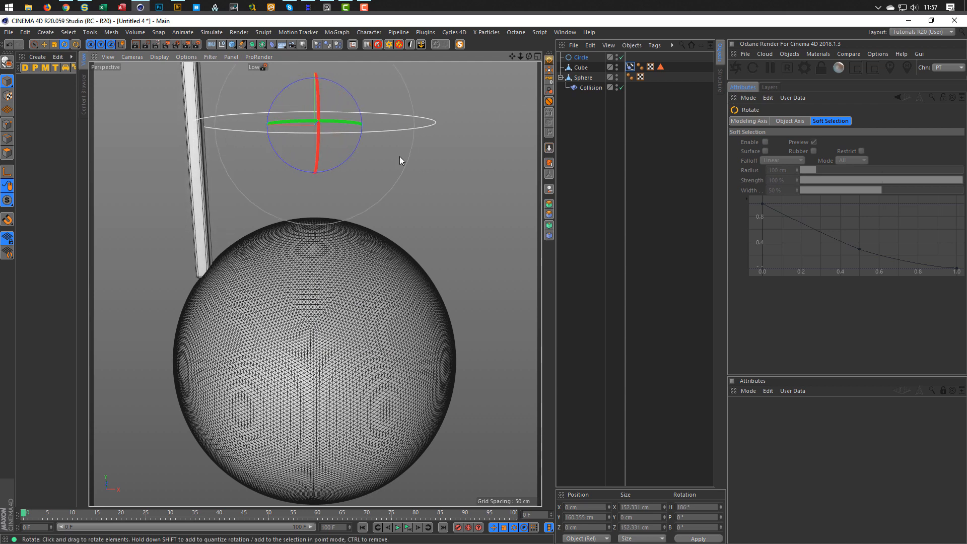
pyautogui.keyDown('alt'); pyautogui.moveTo(348, 247); pyautogui.dragTo(354, 220, button='middle'); pyautogui.keyUp('alt')
pyautogui.keyDown('alt'); pyautogui.moveTo(354, 220); pyautogui.dragTo(342, 228, button='right'); pyautogui.keyUp('alt')
pyautogui.moveTo(342, 227)
pyautogui.keyDown('alt'); pyautogui.mouseDown()
pyautogui.moveTo(346, 235)
pyautogui.moveTo(339, 225)
pyautogui.mouseUp(); pyautogui.keyUp('alt')
pyautogui.keyDown('alt'); pyautogui.moveTo(339, 223); pyautogui.dragTo(334, 212, button='right'); pyautogui.keyUp('alt')
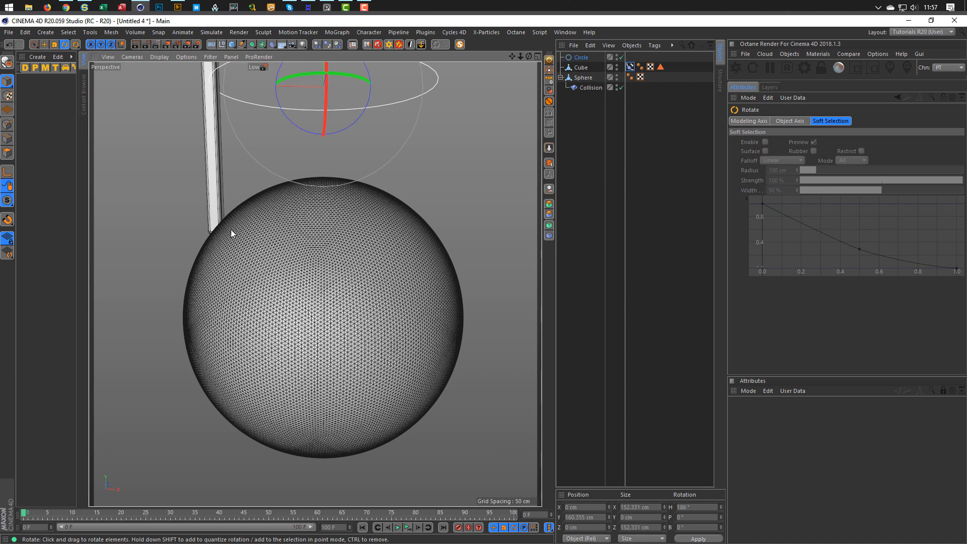
# Deselect the circle and bring up the X-Particles menu.
pyautogui.click(589, 151)
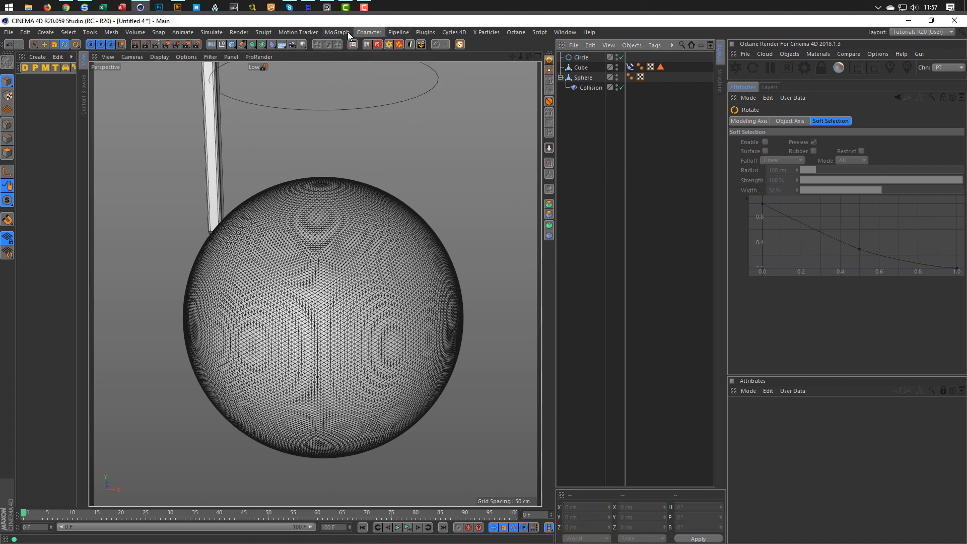
pyautogui.doubleClick(475, 24)
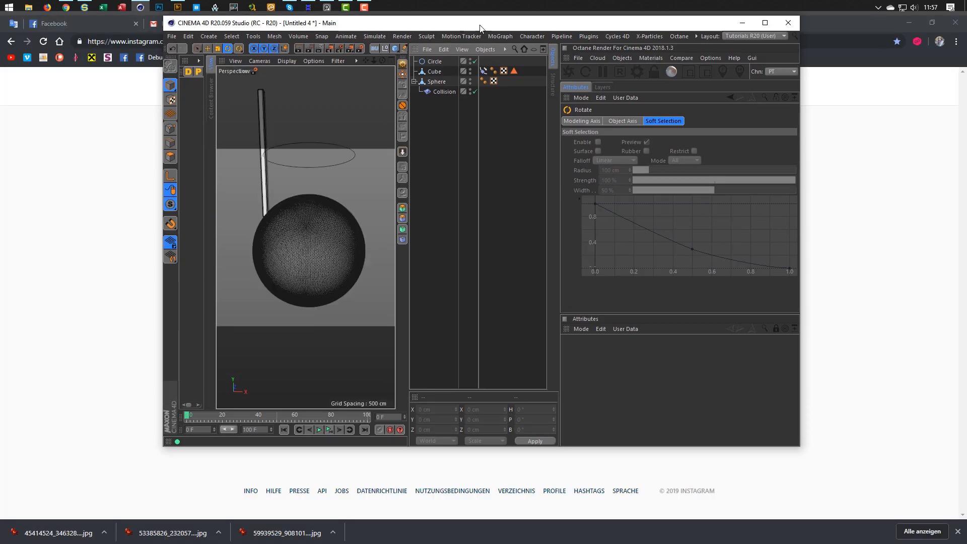
pyautogui.doubleClick(476, 23)
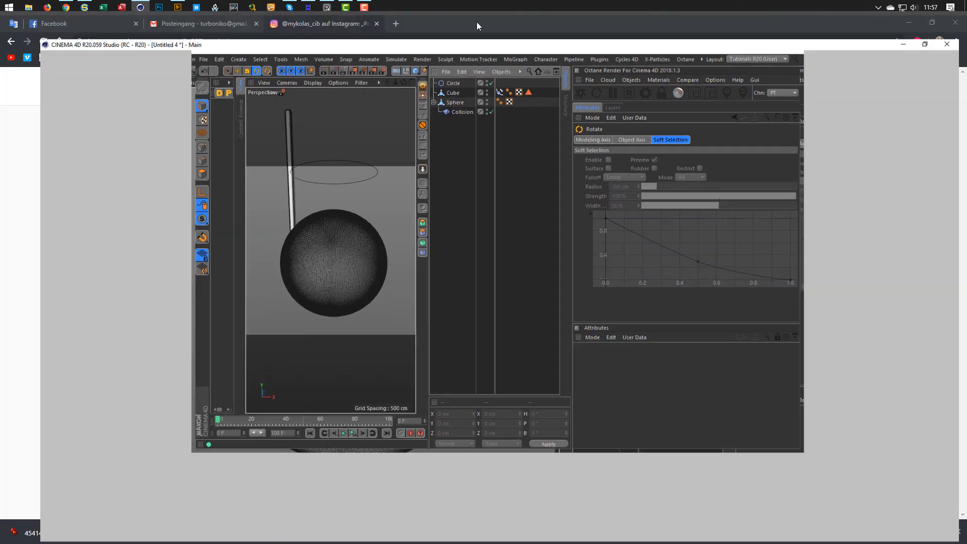
pyautogui.click(484, 32)
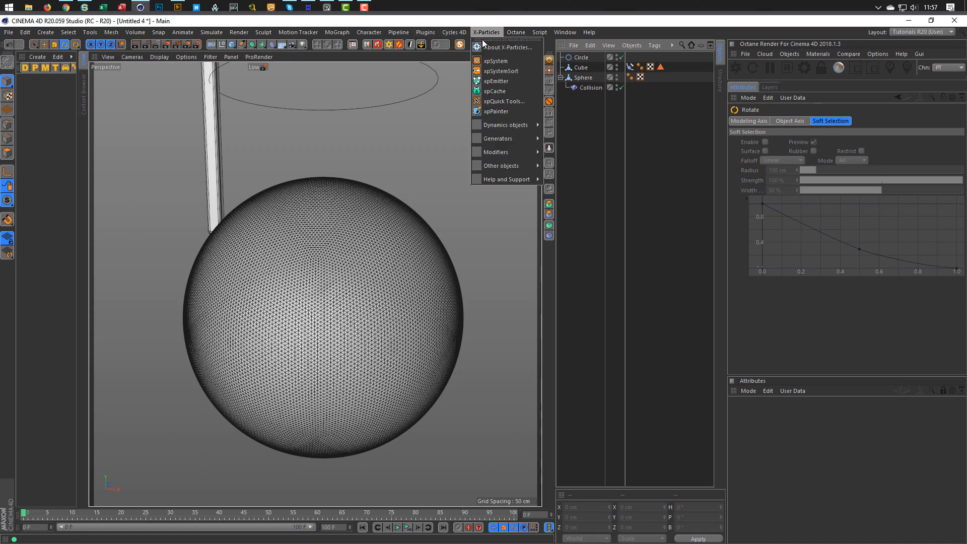
# Add an X-Particles system and make xpEmitter emit from the Cube's polygon selection by Polygon Area.
pyautogui.click(505, 61)
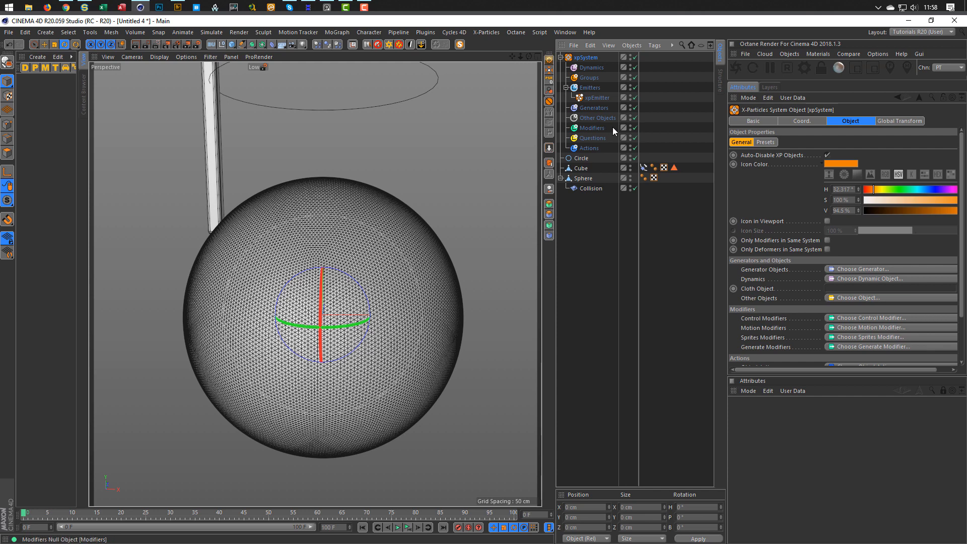
pyautogui.click(600, 98)
pyautogui.click(839, 121)
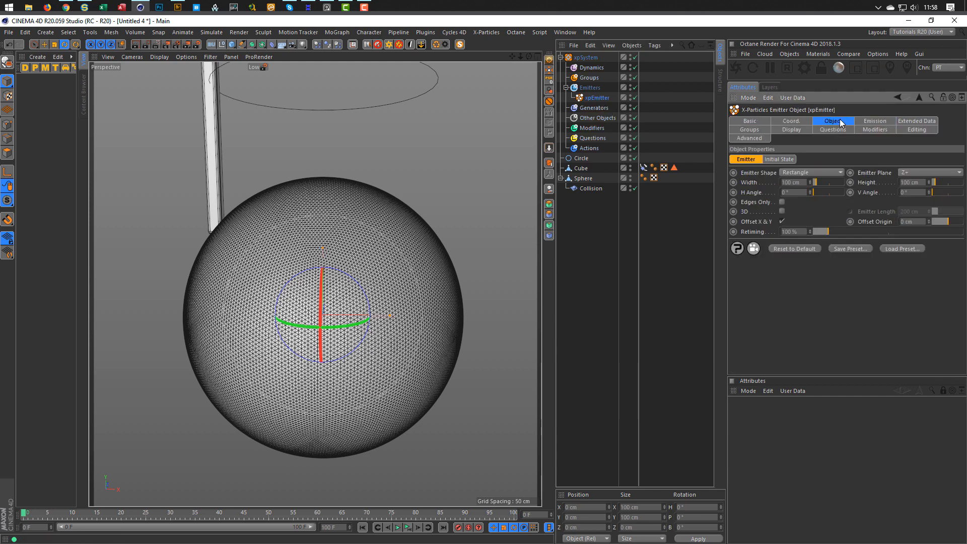
pyautogui.click(803, 173)
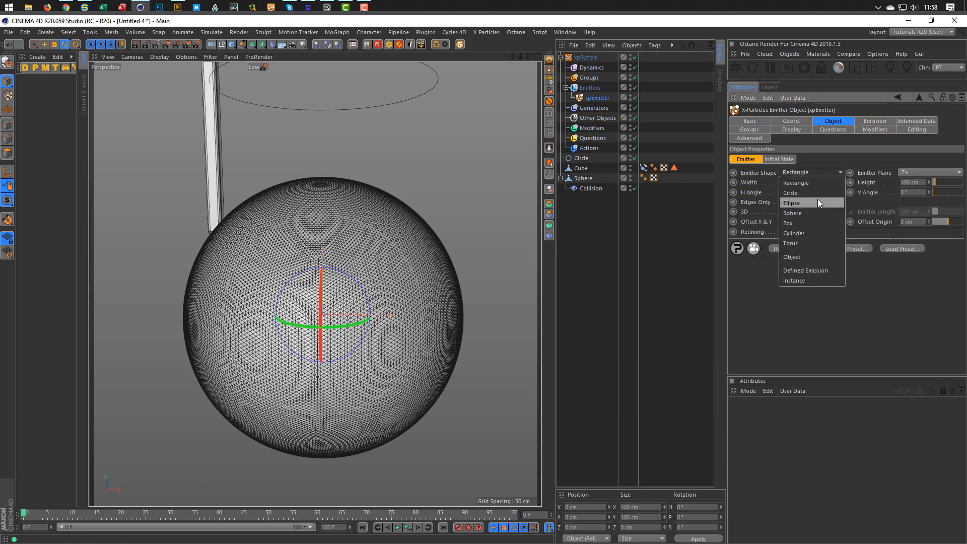
pyautogui.click(801, 257)
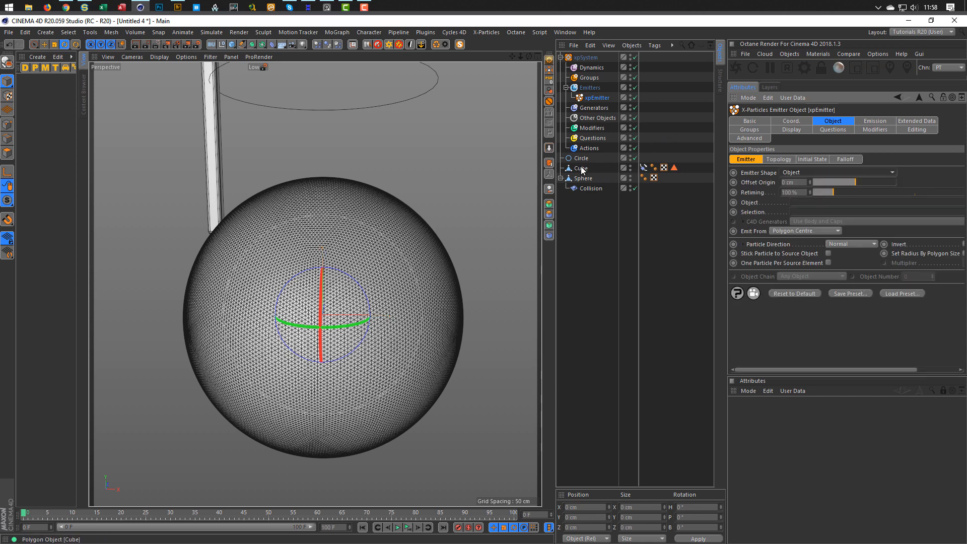
pyautogui.moveTo(582, 170); pyautogui.dragTo(794, 203)
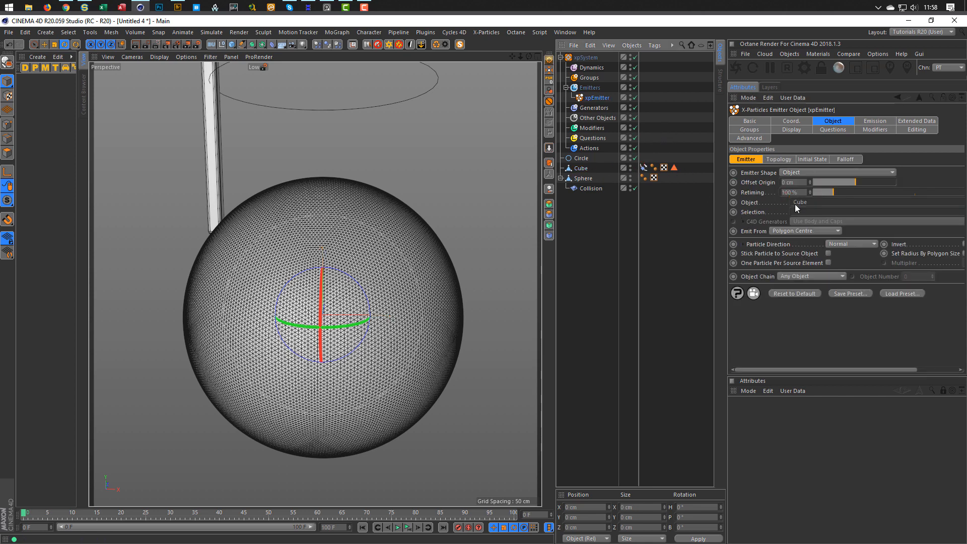
pyautogui.moveTo(674, 167); pyautogui.dragTo(800, 212)
pyautogui.click(797, 229)
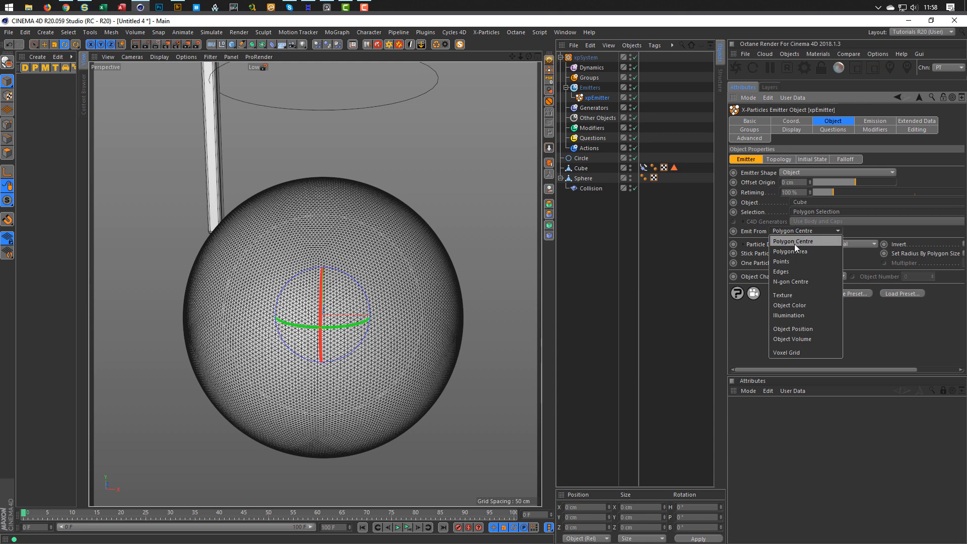
pyautogui.click(794, 252)
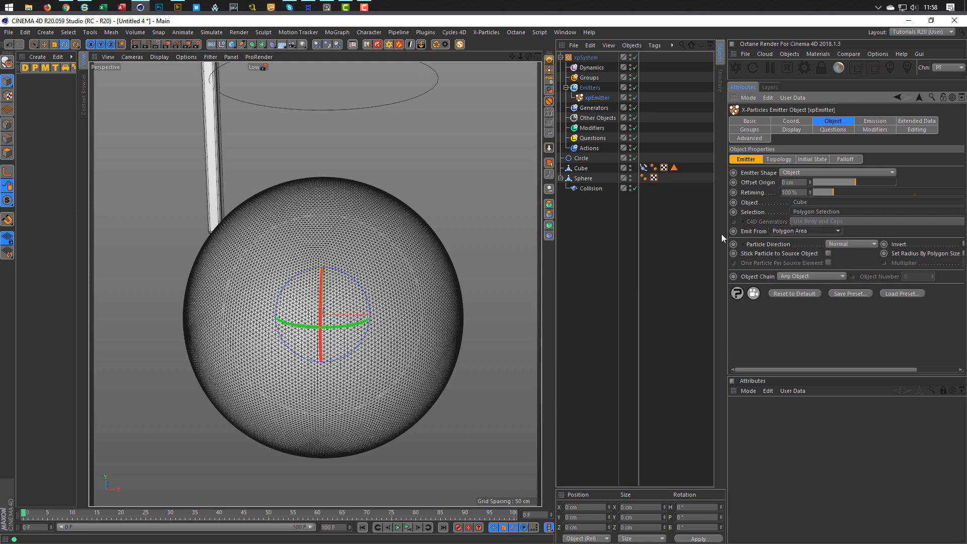
# Display the emitter's particles as circles and preview the playback.
pyautogui.keyDown('alt'); pyautogui.moveTo(458, 263); pyautogui.dragTo(425, 264); pyautogui.keyUp('alt')
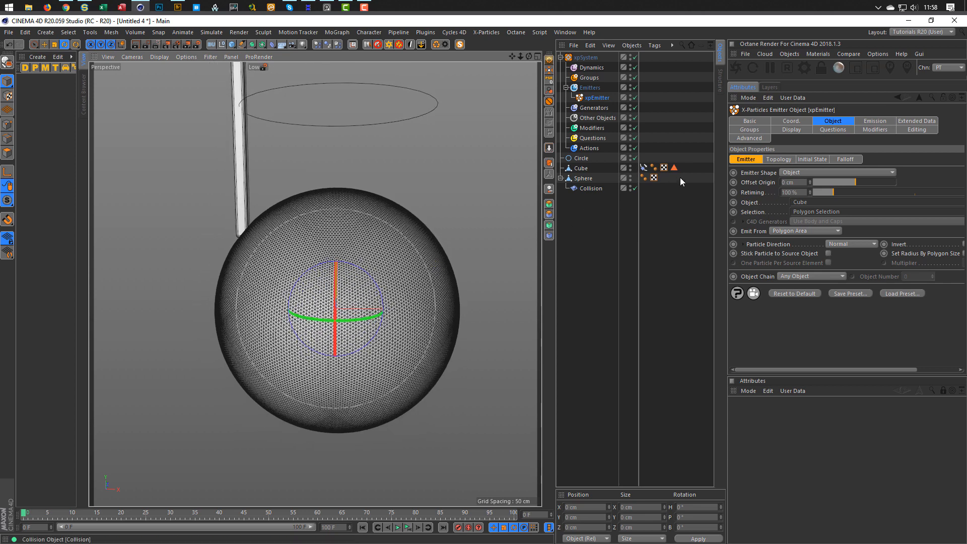
pyautogui.click(791, 130)
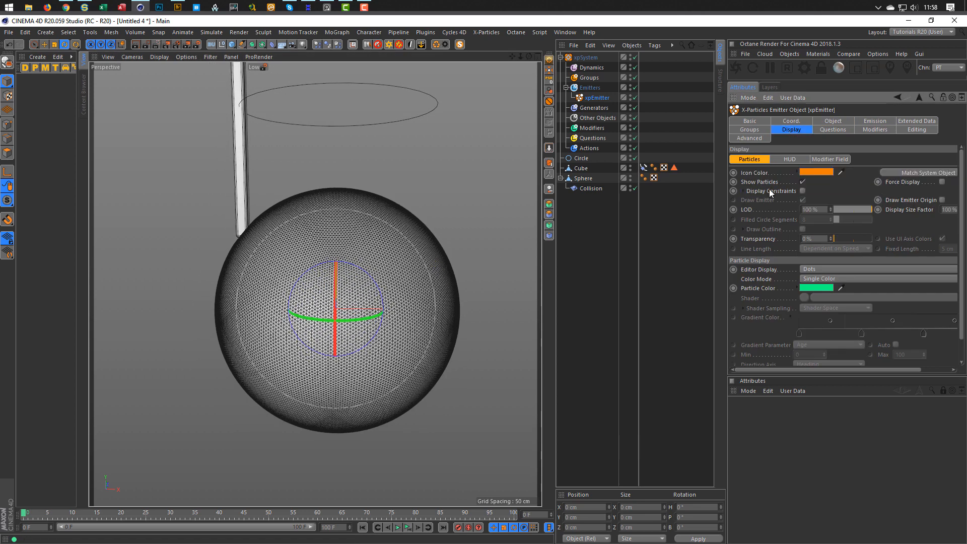
pyautogui.click(836, 269)
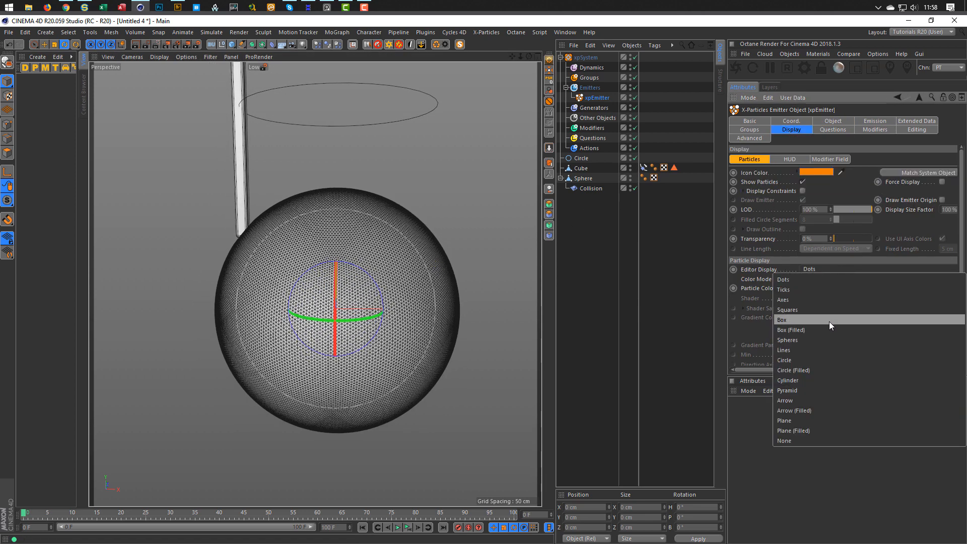
pyautogui.click(811, 363)
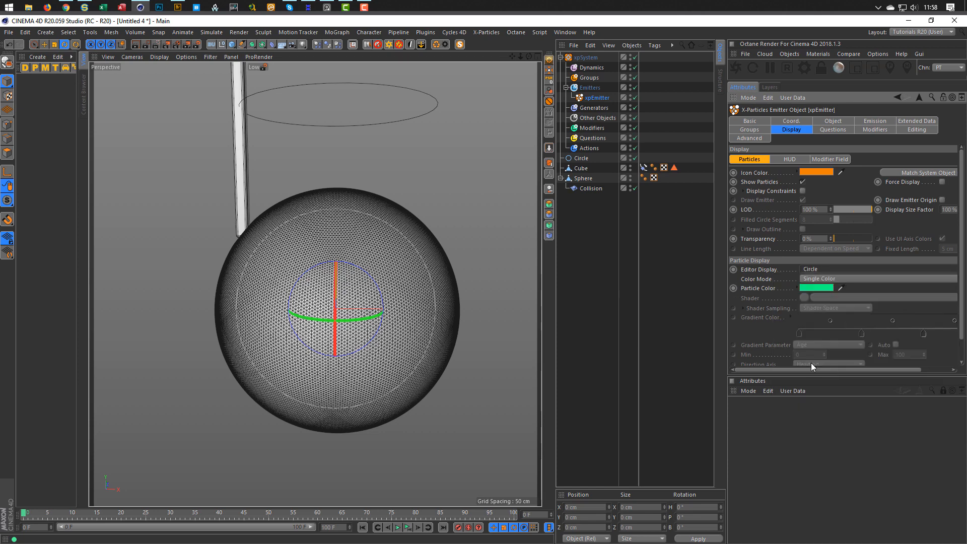
pyautogui.click(397, 527)
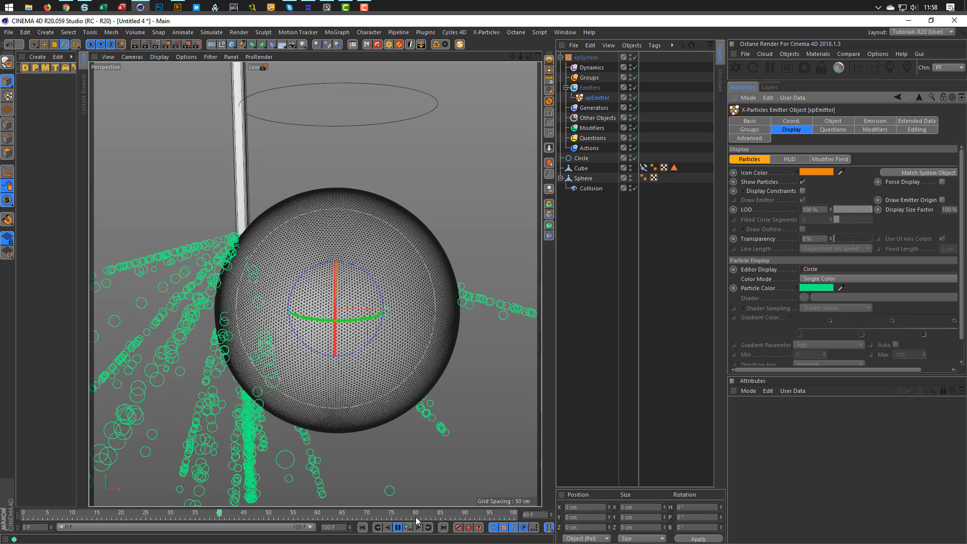
pyautogui.click(407, 529)
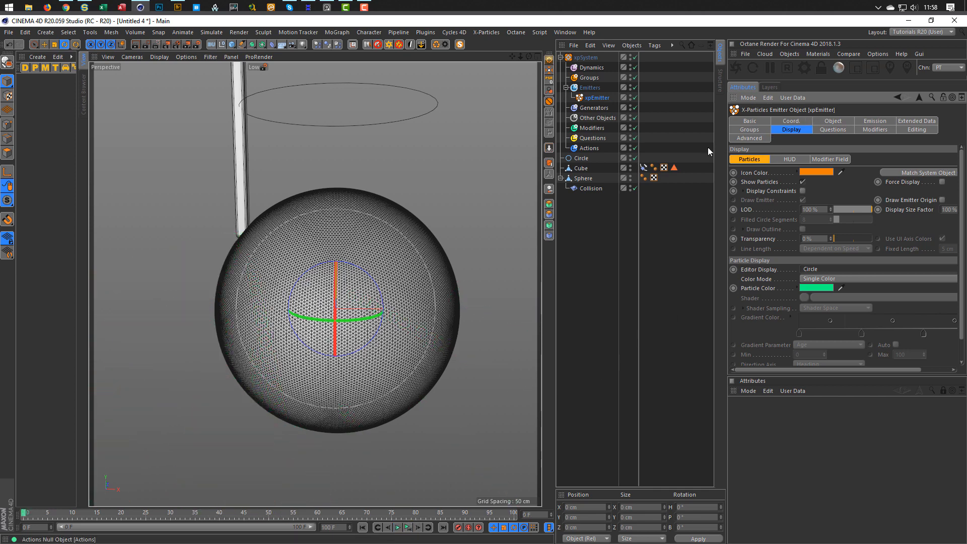
# Set the particle direction to Y- Axis and preview the new direction.
pyautogui.click(846, 120)
pyautogui.click(867, 123)
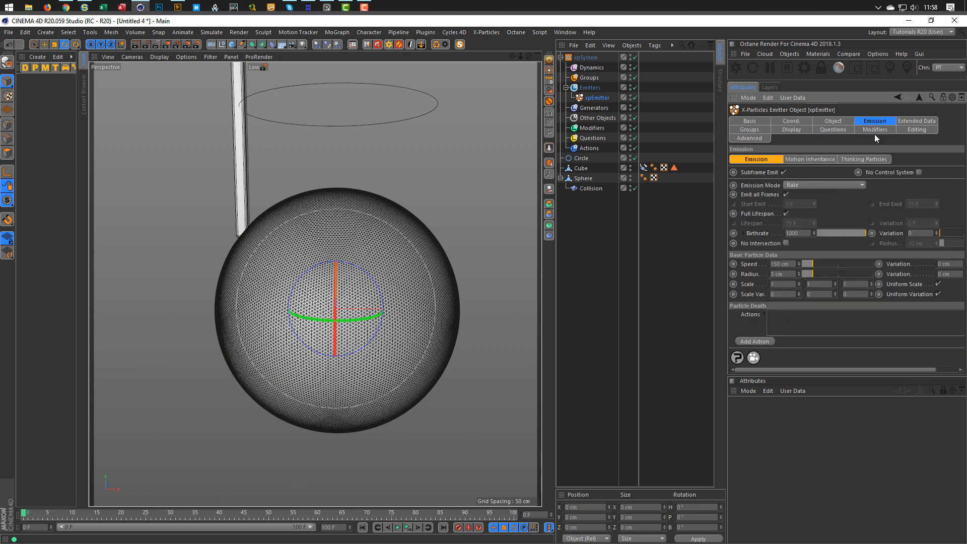
pyautogui.click(847, 123)
pyautogui.click(846, 246)
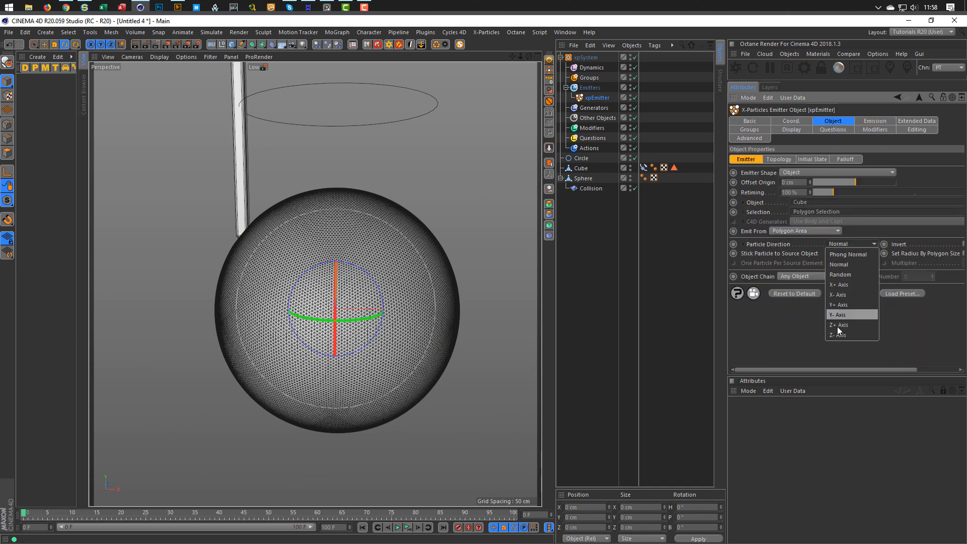
pyautogui.click(850, 320)
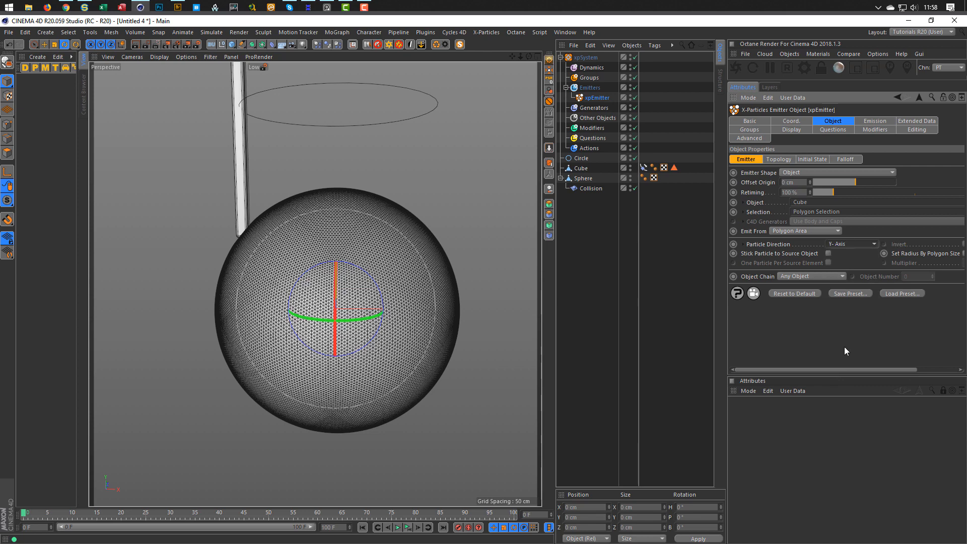
pyautogui.click(407, 527)
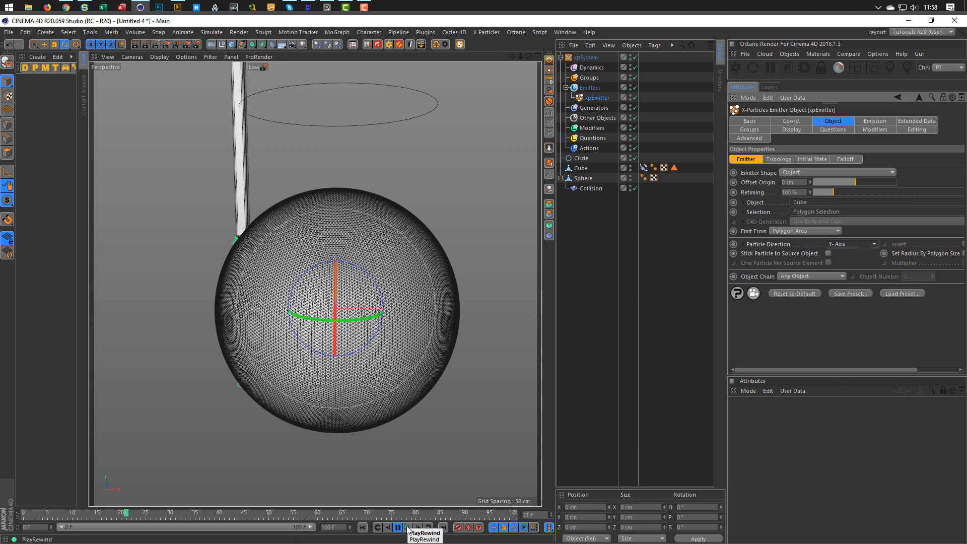
pyautogui.click(407, 527)
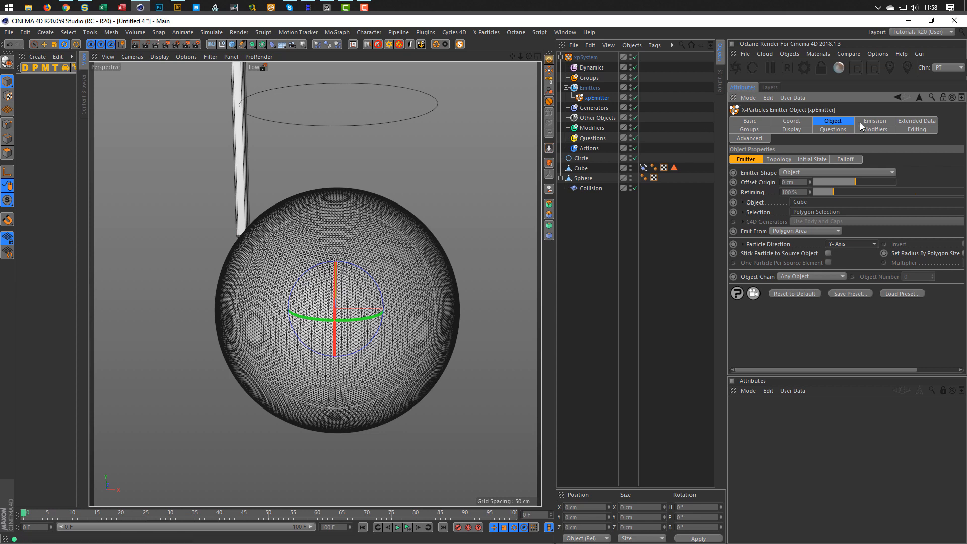
# Set the emitter Birthrate to 50 and Speed to 50 cm, then 20 cm.
pyautogui.click(882, 119)
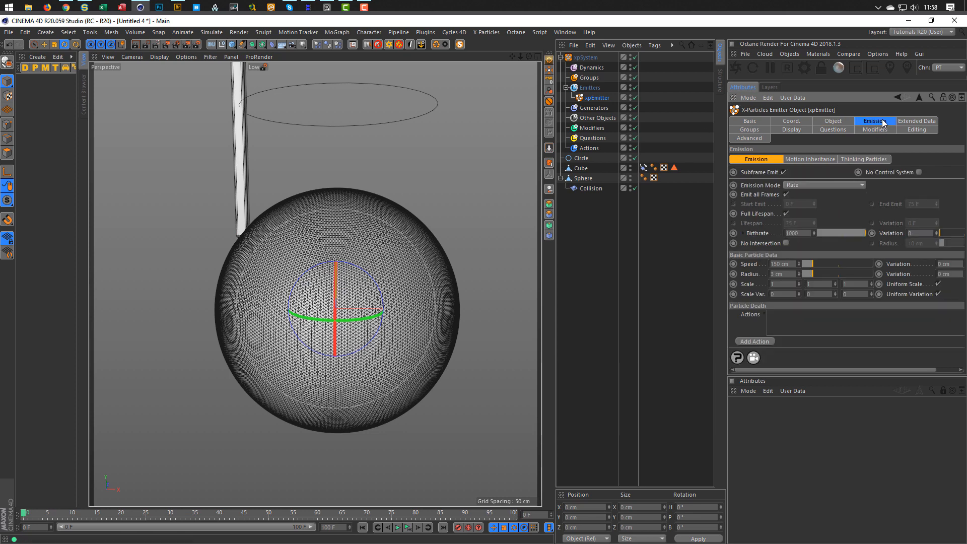
pyautogui.click(800, 233)
pyautogui.write('50')
pyautogui.press('Return')
pyautogui.click(793, 263)
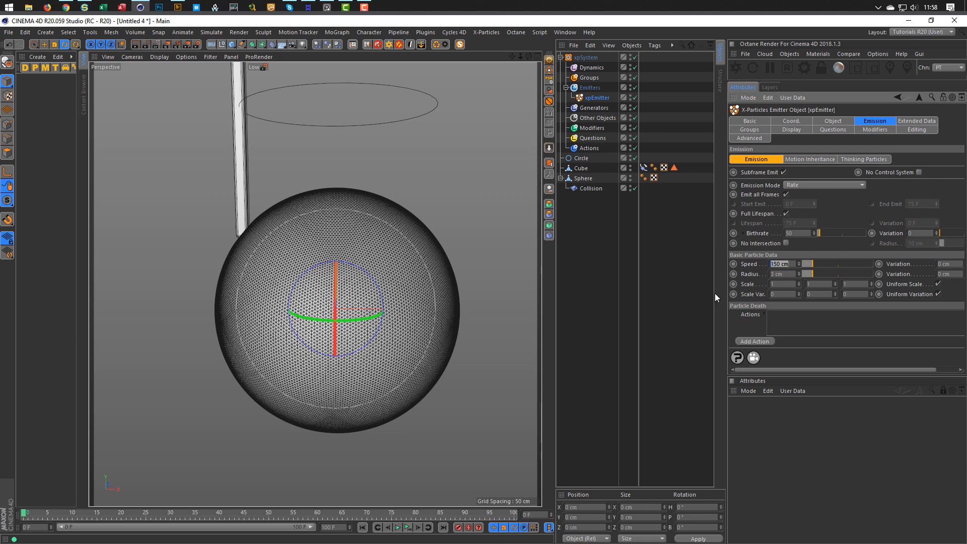
pyautogui.write('50')
pyautogui.press('Return')
pyautogui.moveTo(786, 263); pyautogui.dragTo(749, 271)
pyautogui.write('20')
pyautogui.press('Return')
pyautogui.keyDown('alt'); pyautogui.moveTo(234, 232); pyautogui.dragTo(214, 235); pyautogui.keyUp('alt')
pyautogui.keyDown('alt'); pyautogui.moveTo(318, 251); pyautogui.dragTo(334, 242); pyautogui.keyUp('alt')
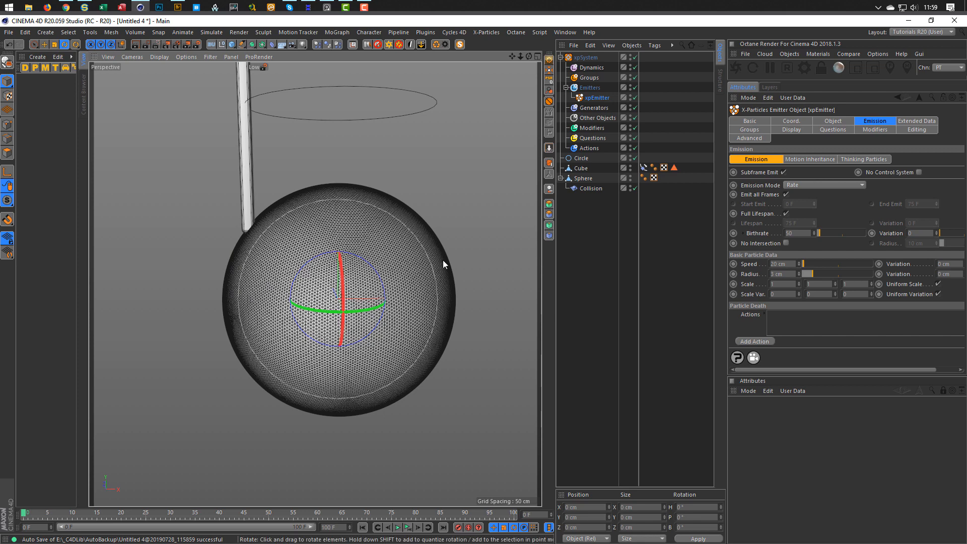
# Add an xpFollowSurface modifier linked to the Sphere, then rewind playback to frame 0.
pyautogui.click(599, 127)
pyautogui.click(817, 171)
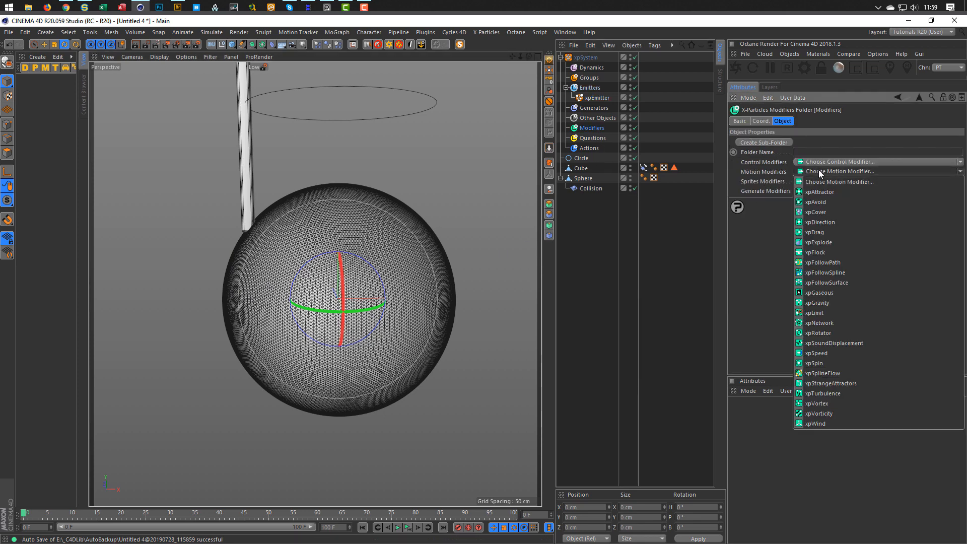
pyautogui.click(835, 282)
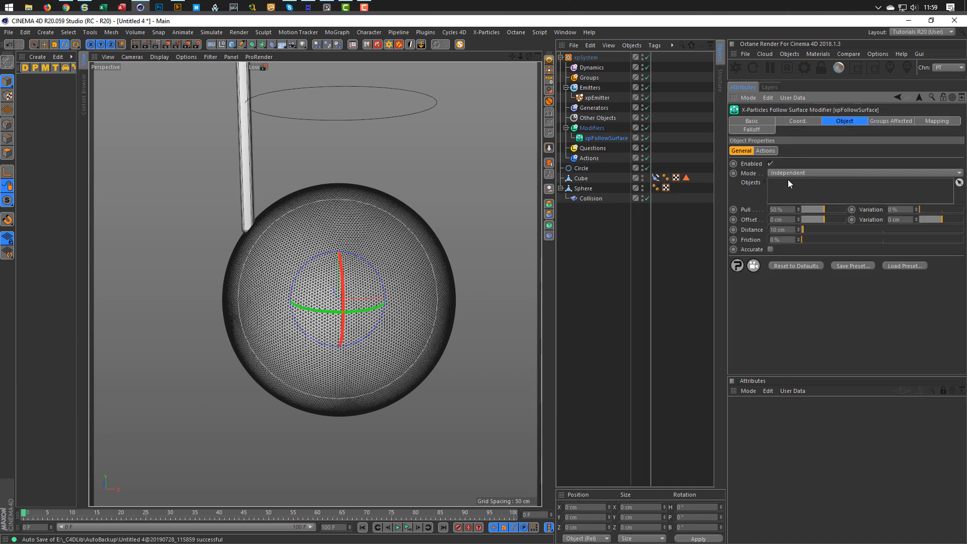
pyautogui.moveTo(584, 188); pyautogui.dragTo(814, 192)
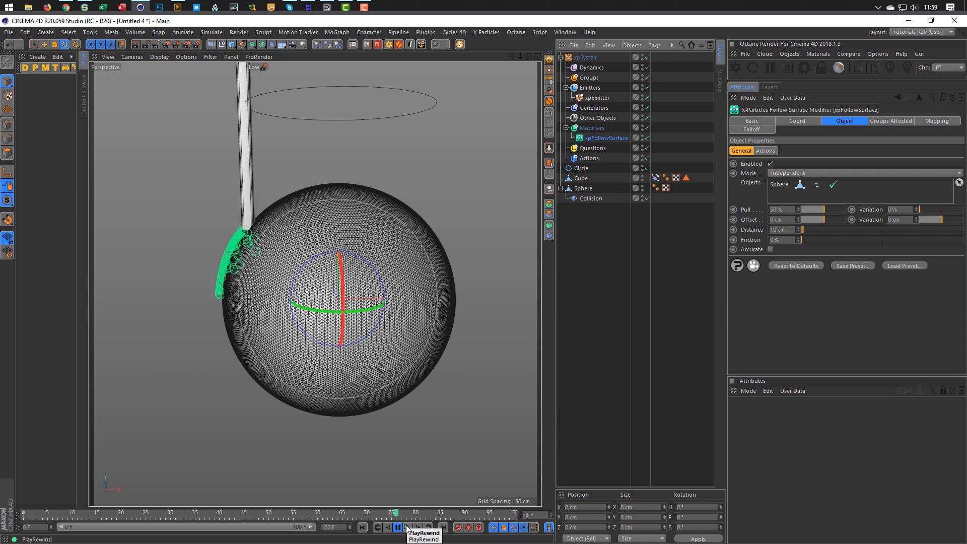
pyautogui.click(407, 527)
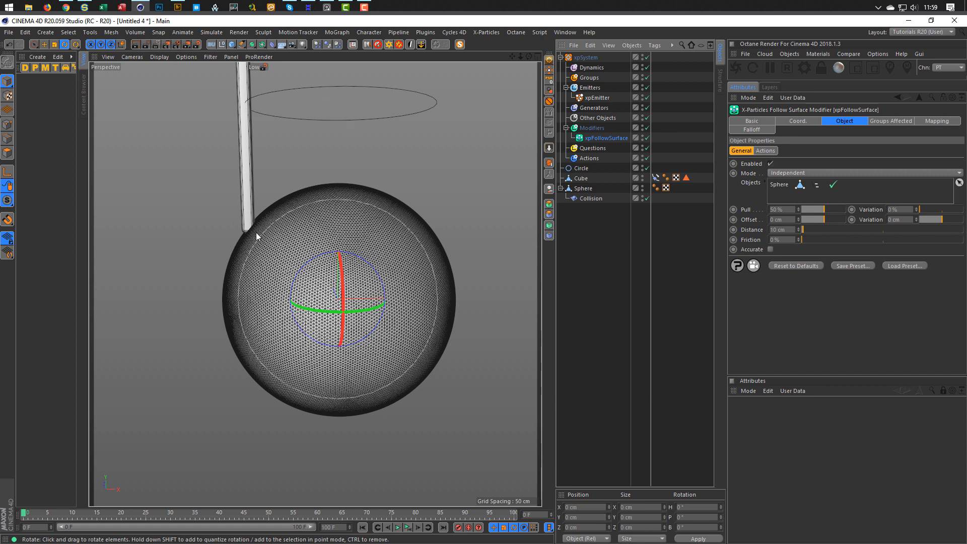
# Keyframe the Cube's Align to Spline Position at 0% on frame 0 and 50% at the end, then preview.
pyautogui.click(584, 178)
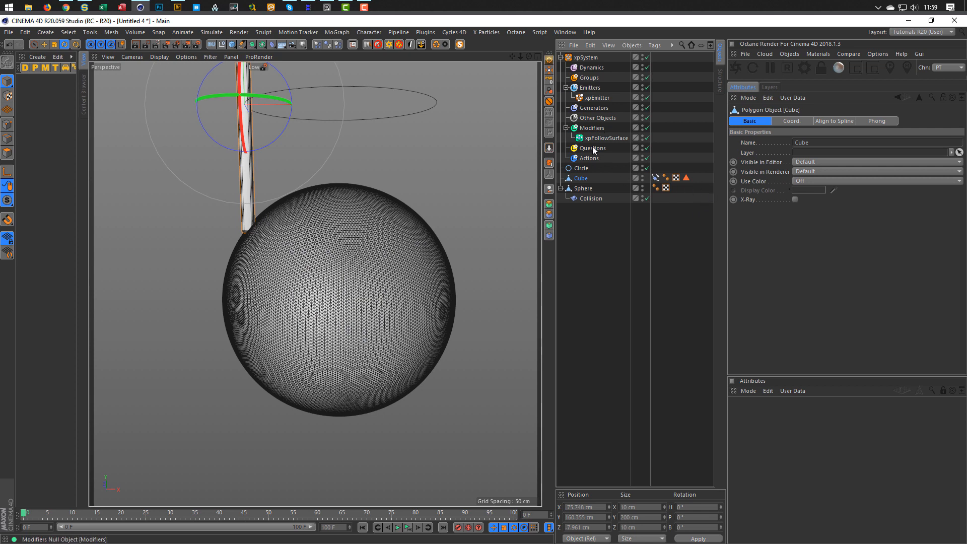
pyautogui.click(654, 177)
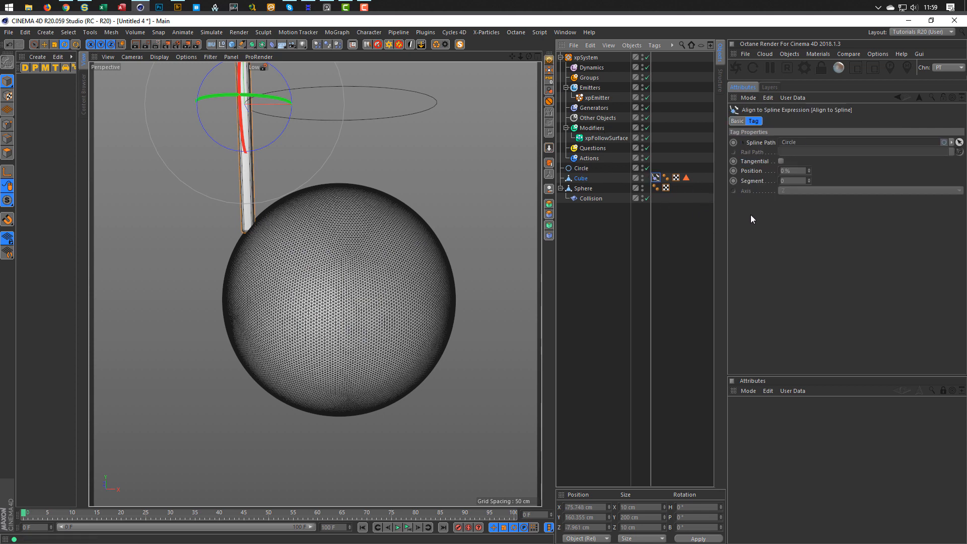
pyautogui.click(733, 171)
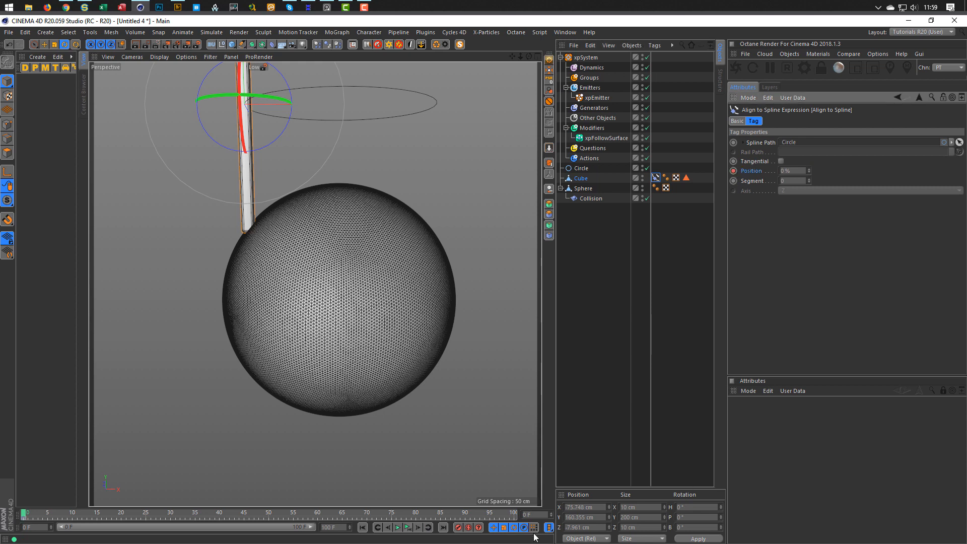
pyautogui.doubleClick(536, 513)
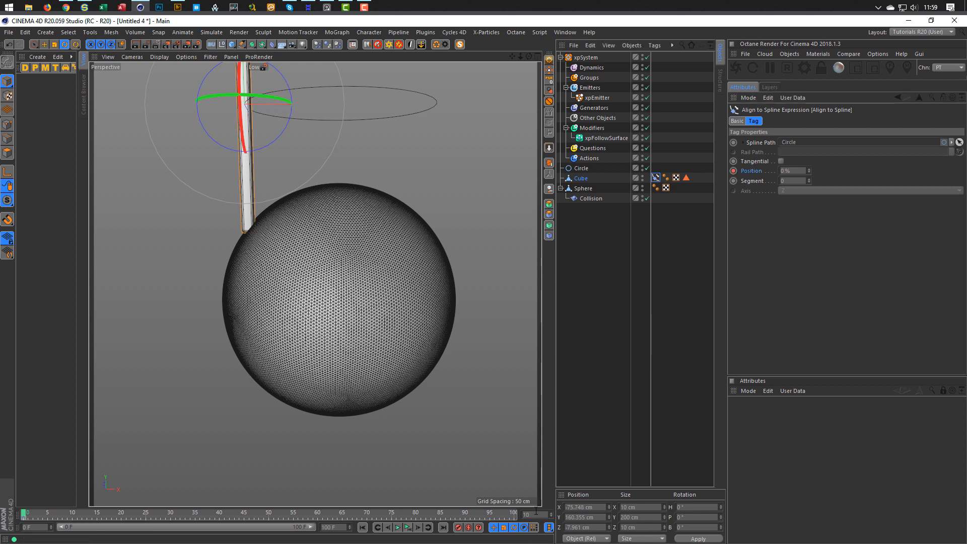
pyautogui.click(793, 170)
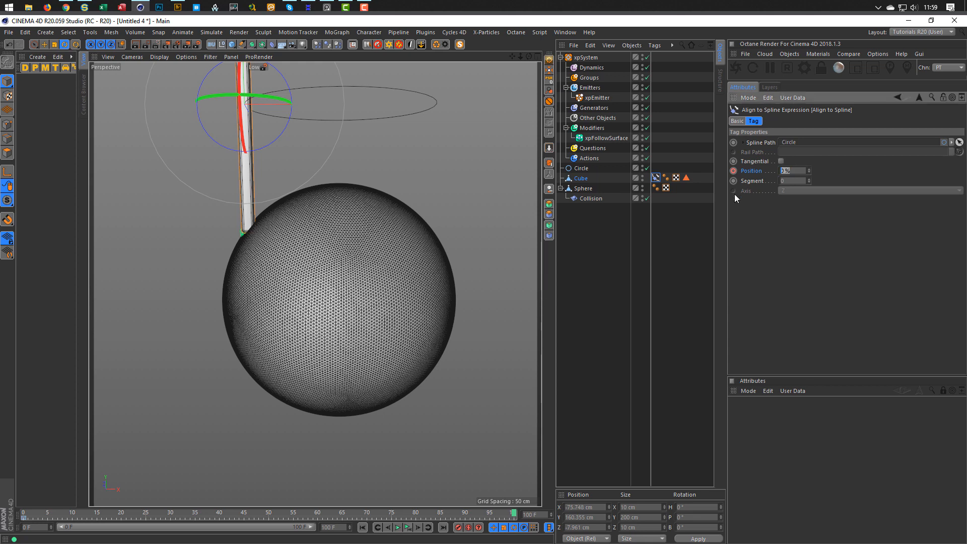
pyautogui.write('50')
pyautogui.press('Return')
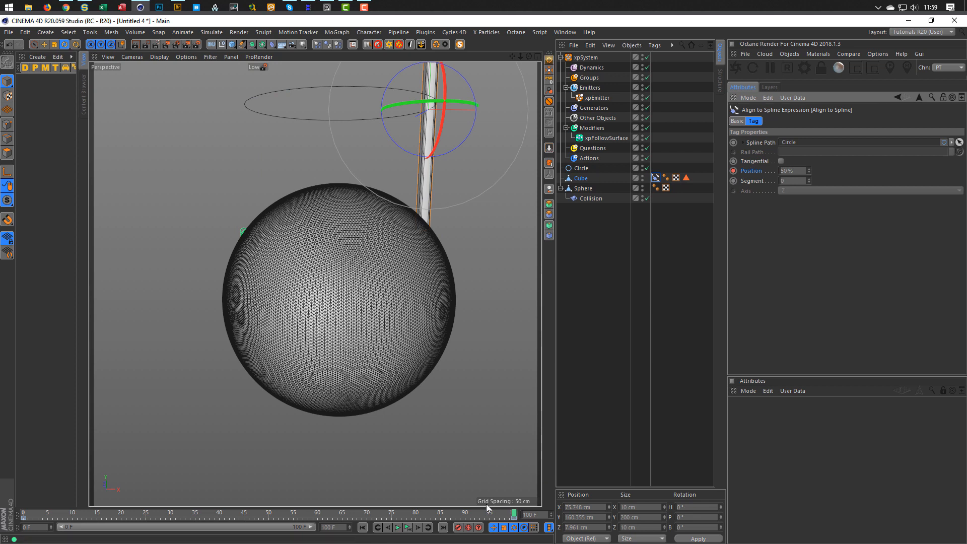
pyautogui.click(398, 528)
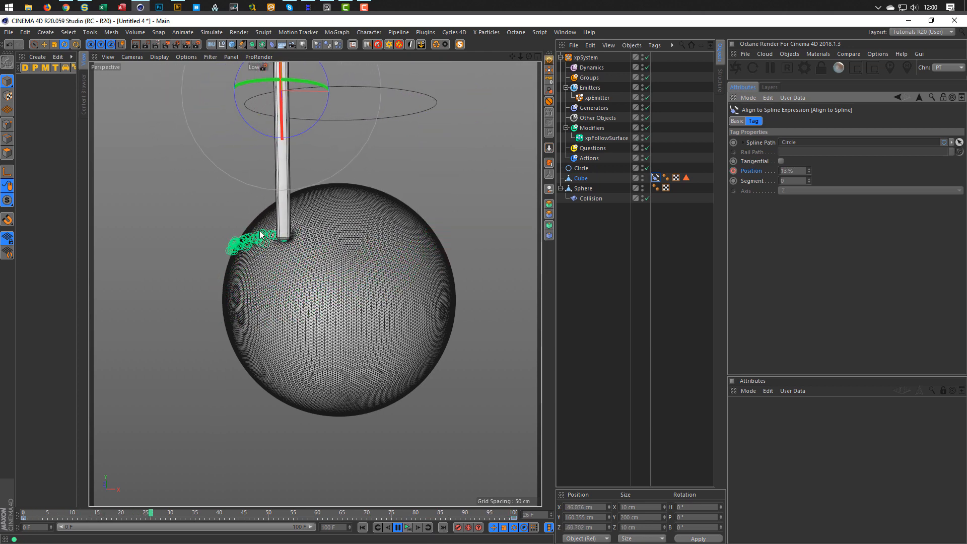
pyautogui.click(409, 527)
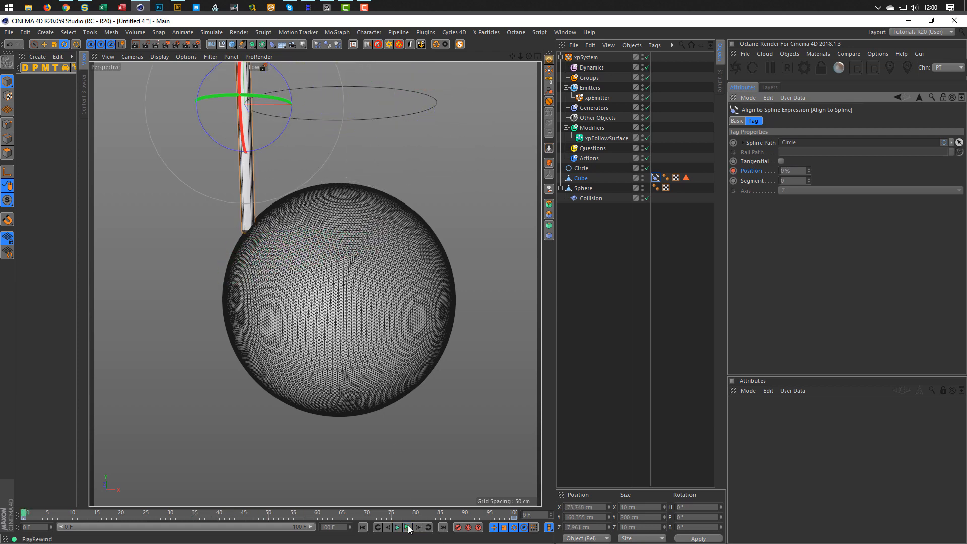
# Add an xpGravity modifier with 100 cm strength and preview the simulation.
pyautogui.click(592, 128)
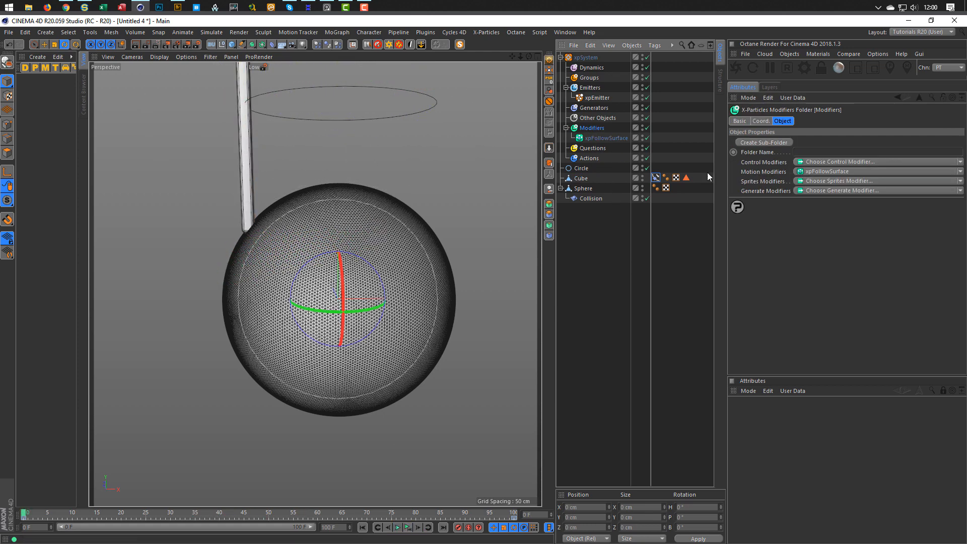
pyautogui.click(822, 170)
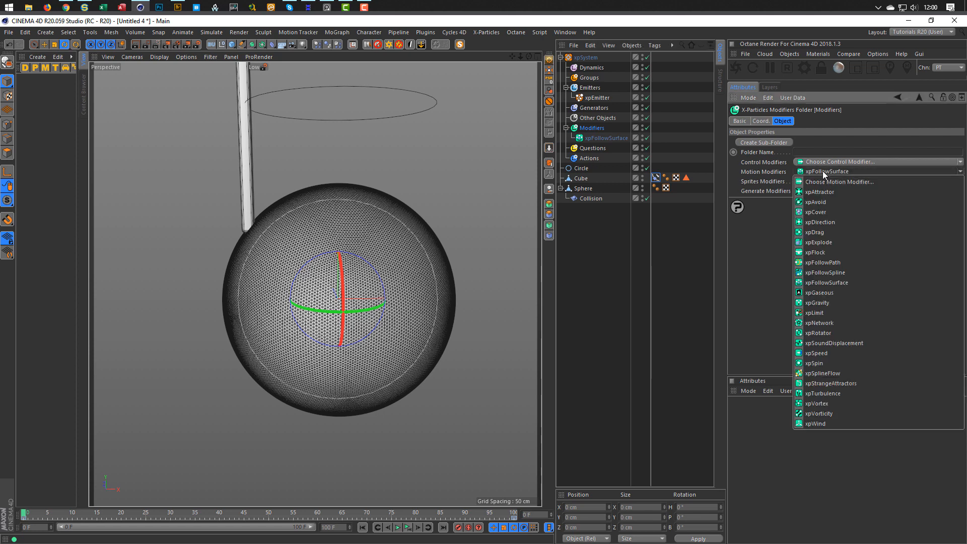
pyautogui.click(823, 300)
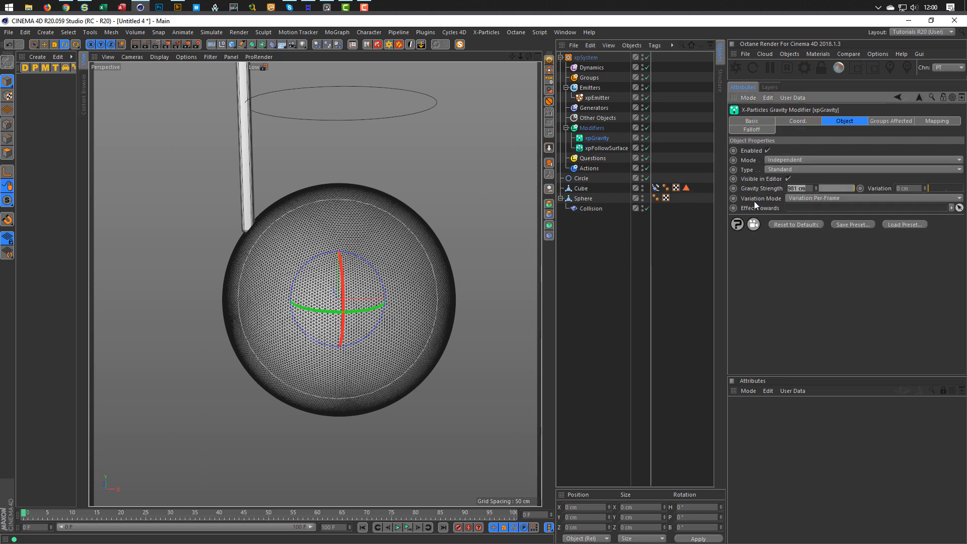
pyautogui.write('100')
pyautogui.press('Return')
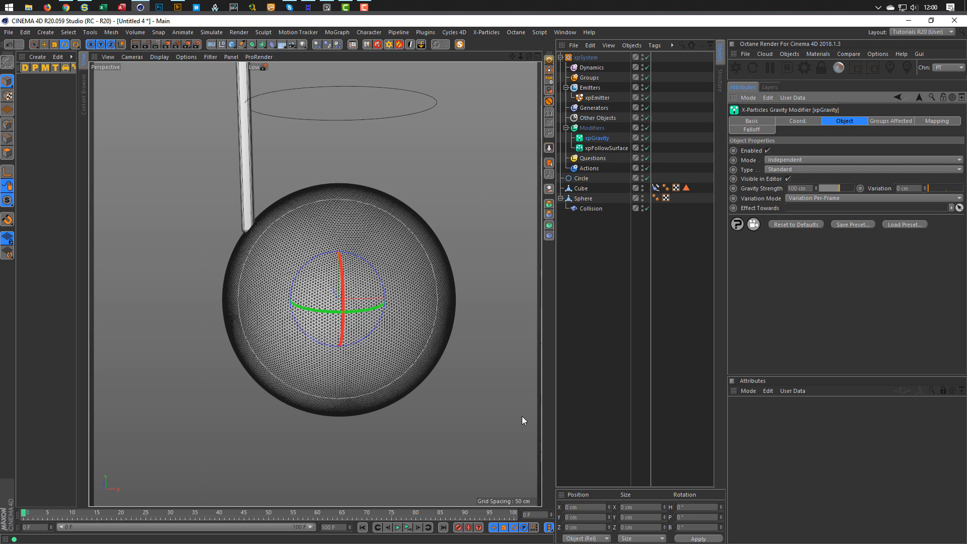
pyautogui.click(407, 527)
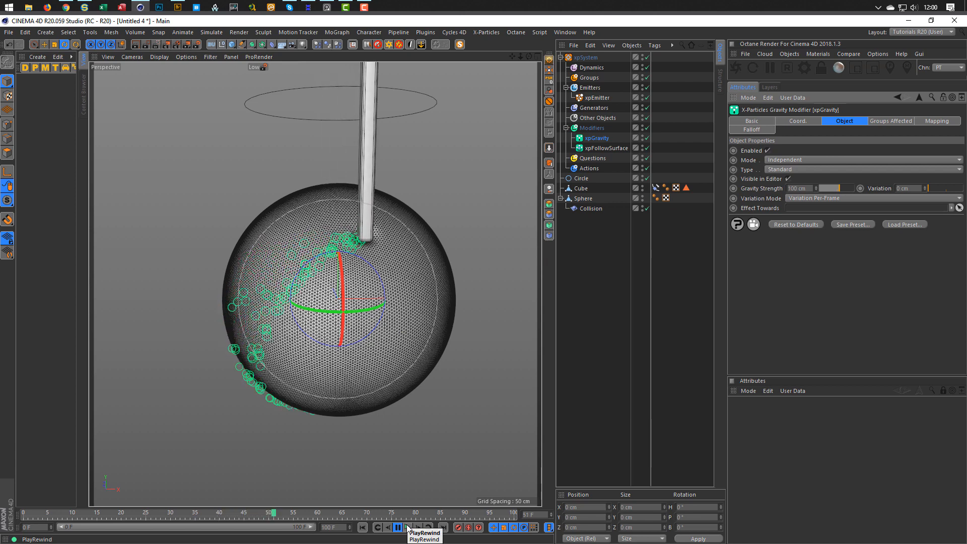
pyautogui.click(407, 527)
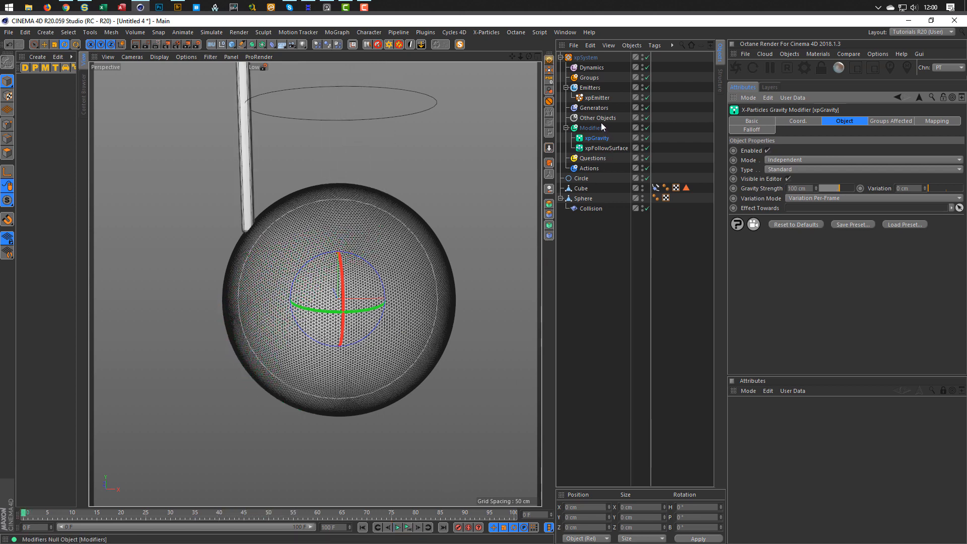
# Set the xpEmitter particle Speed to 0 cm and preview the particles.
pyautogui.click(598, 98)
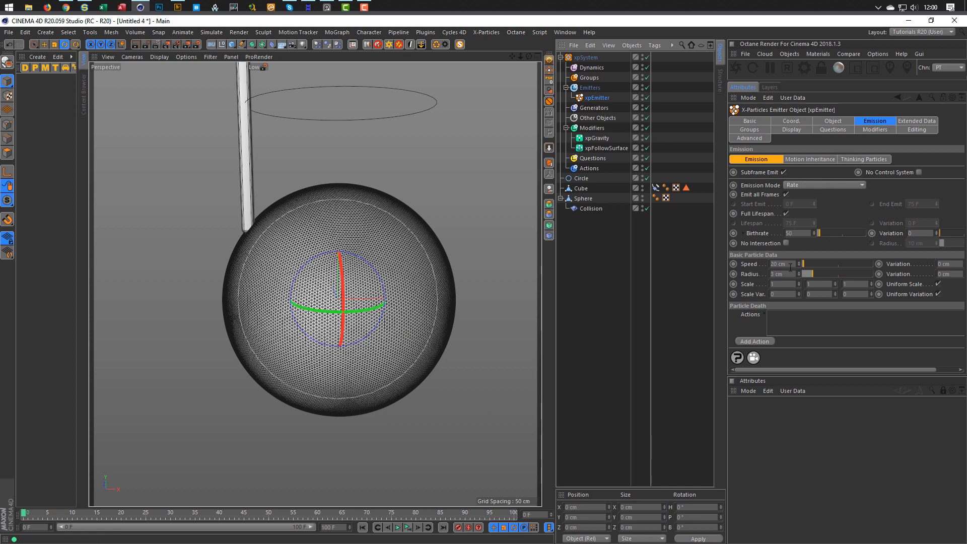
pyautogui.moveTo(790, 267); pyautogui.dragTo(723, 279)
pyautogui.write('0')
pyautogui.press('Return')
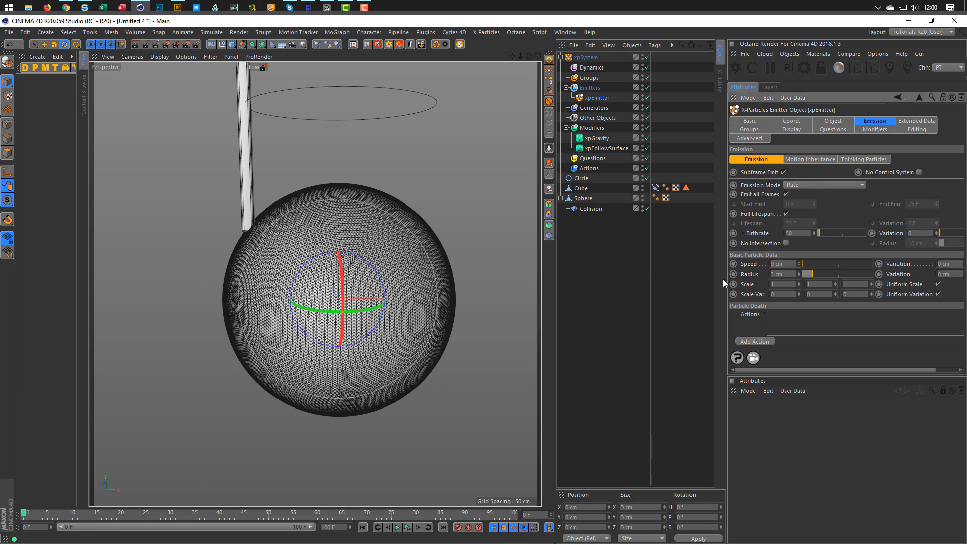
pyautogui.click(406, 528)
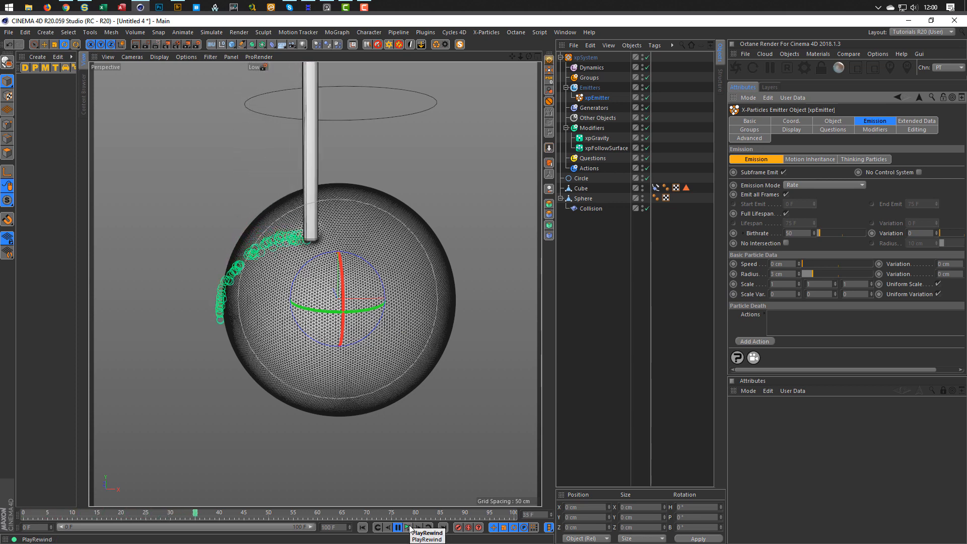
pyautogui.click(409, 527)
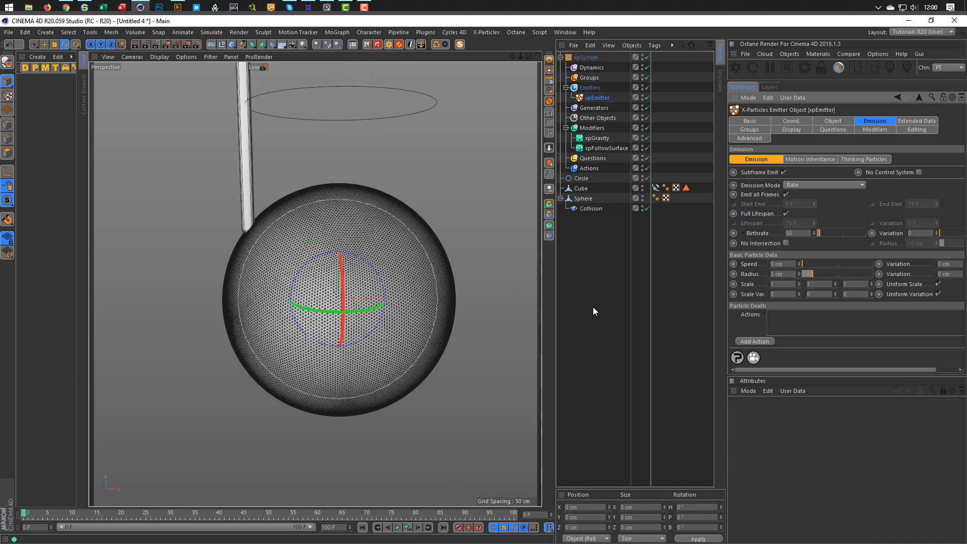
# Lower xpGravity's strength to 50 cm and set its variation to 30 cm.
pyautogui.click(598, 138)
pyautogui.moveTo(810, 187); pyautogui.dragTo(716, 216)
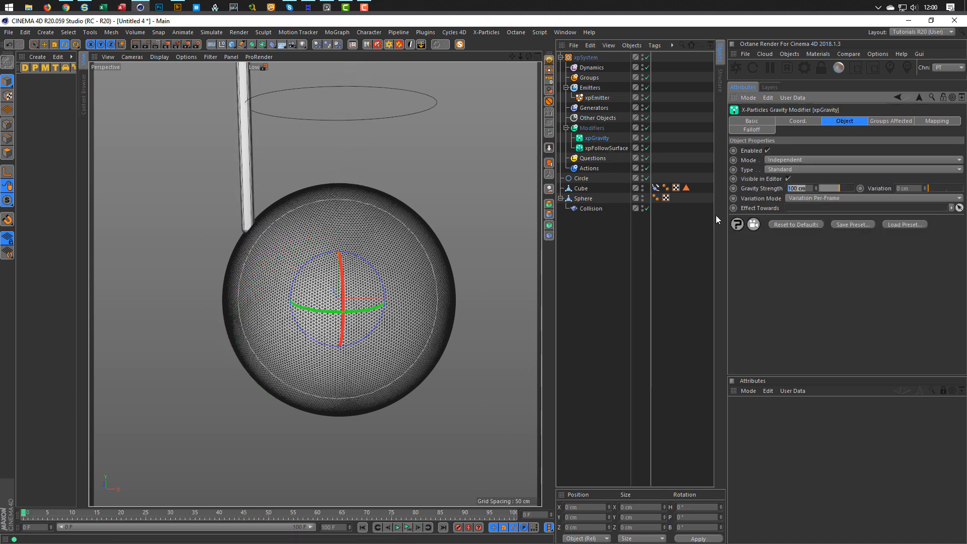
pyautogui.write('50')
pyautogui.press('Return')
pyautogui.write('30')
pyautogui.press('Return')
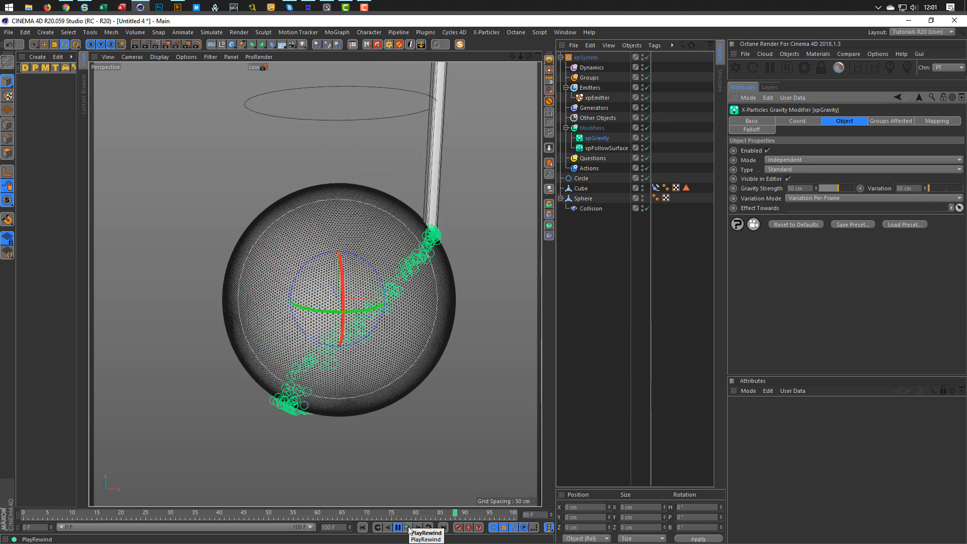
pyautogui.click(409, 527)
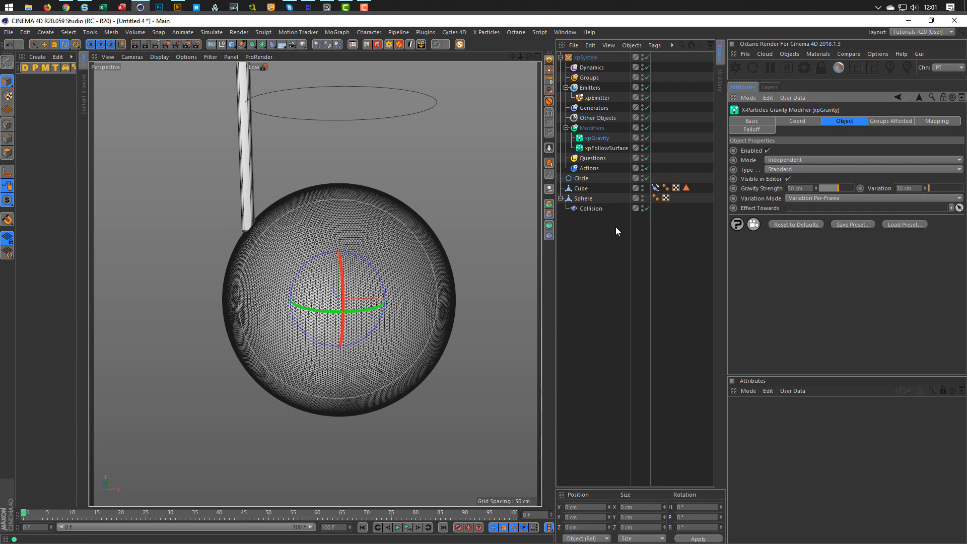
# Add an xpVertexMap from Other Objects targeting the Sphere, and view its VMSource vertex map tag.
pyautogui.click(595, 107)
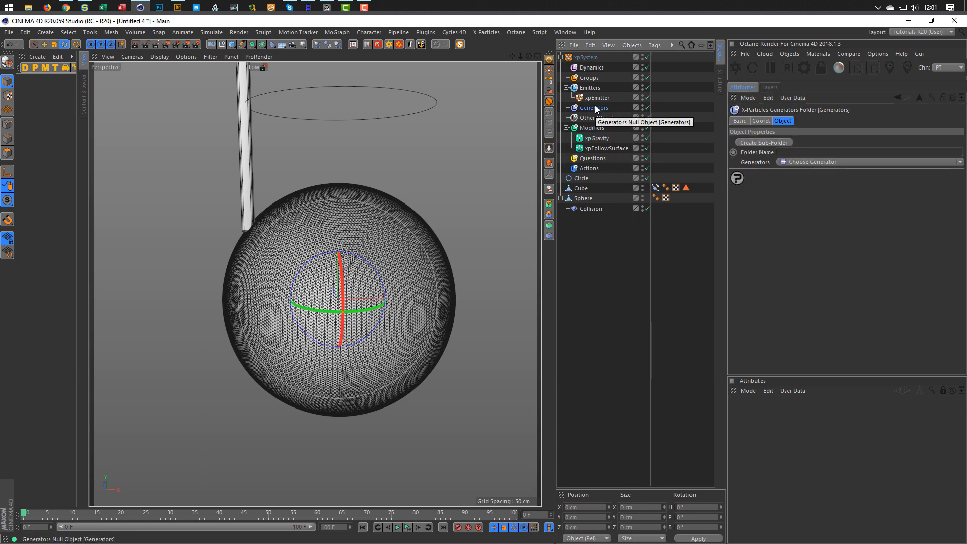
pyautogui.click(803, 162)
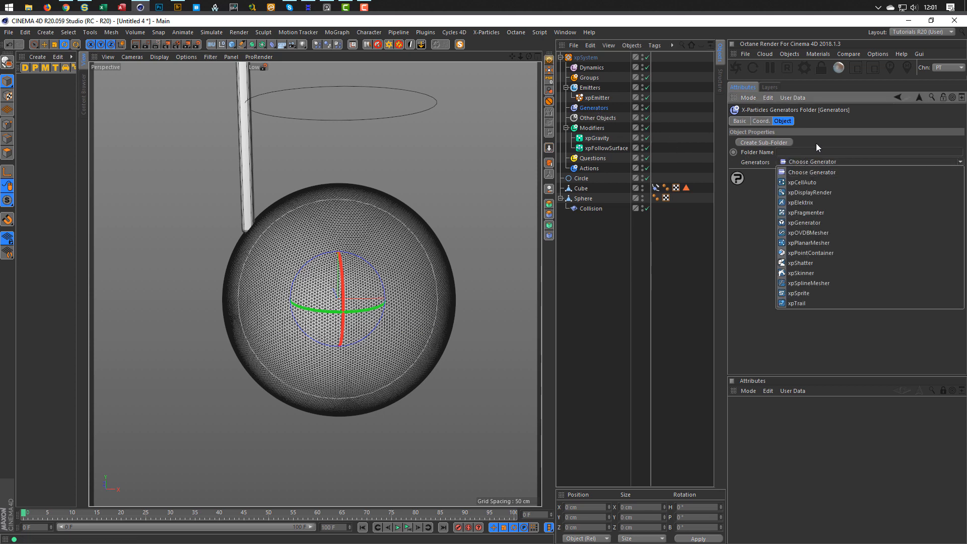
pyautogui.click(816, 143)
pyautogui.click(599, 118)
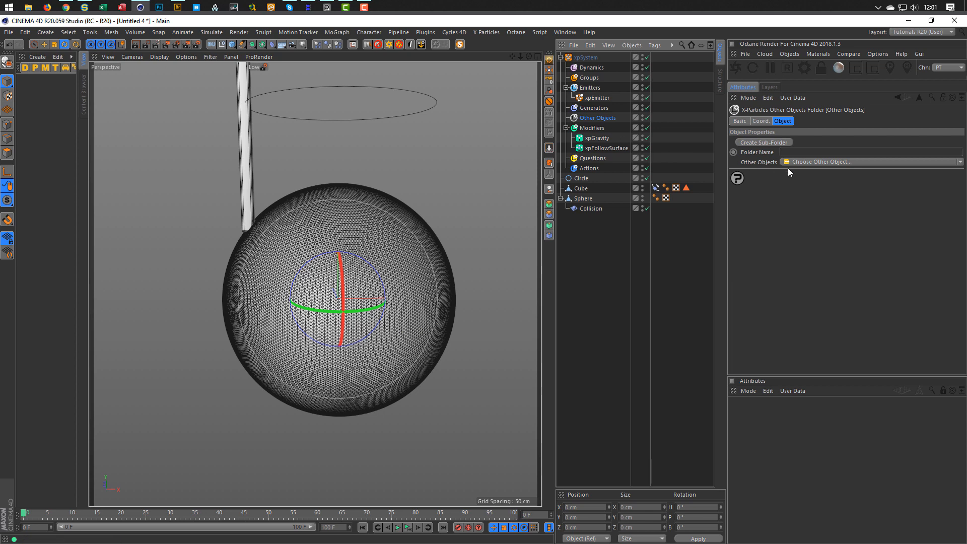
pyautogui.click(823, 161)
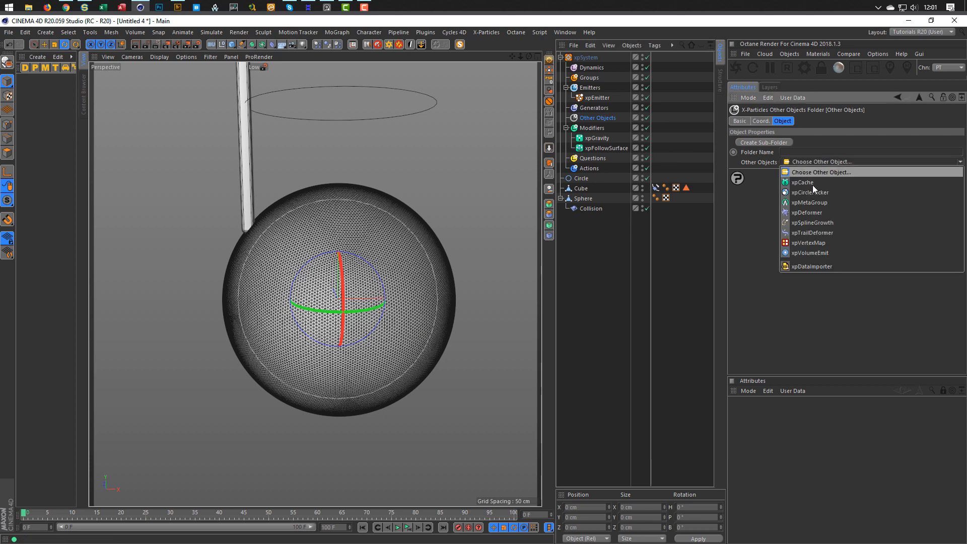
pyautogui.click(808, 243)
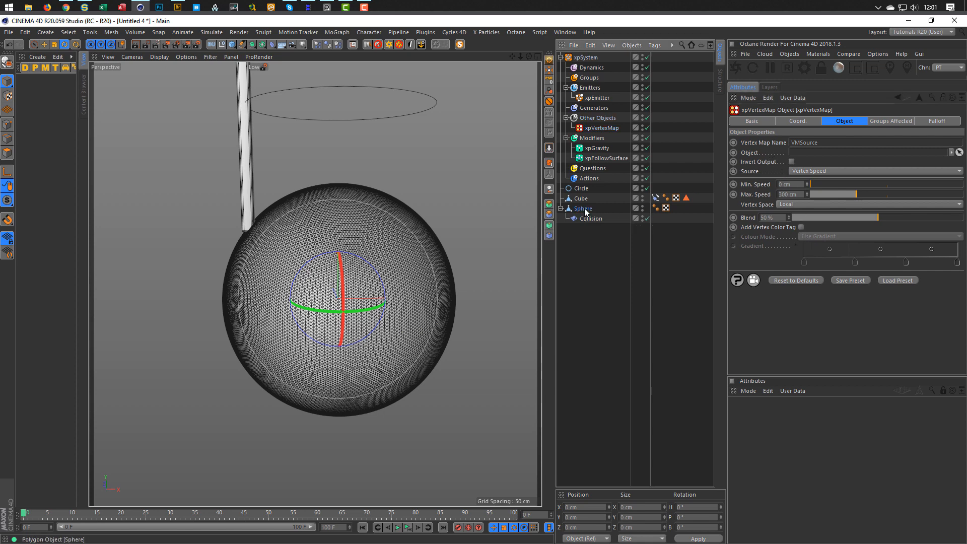
pyautogui.moveTo(584, 207); pyautogui.dragTo(819, 152)
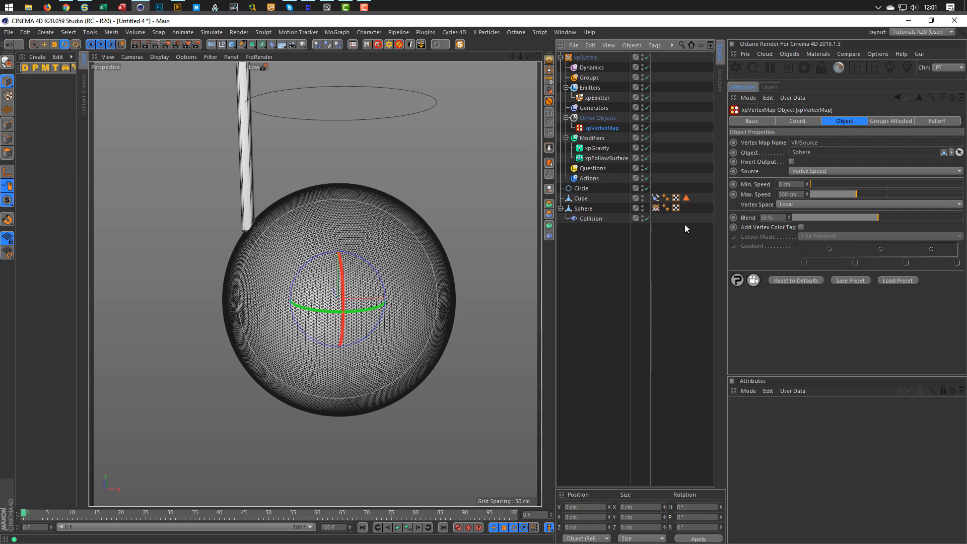
pyautogui.click(656, 207)
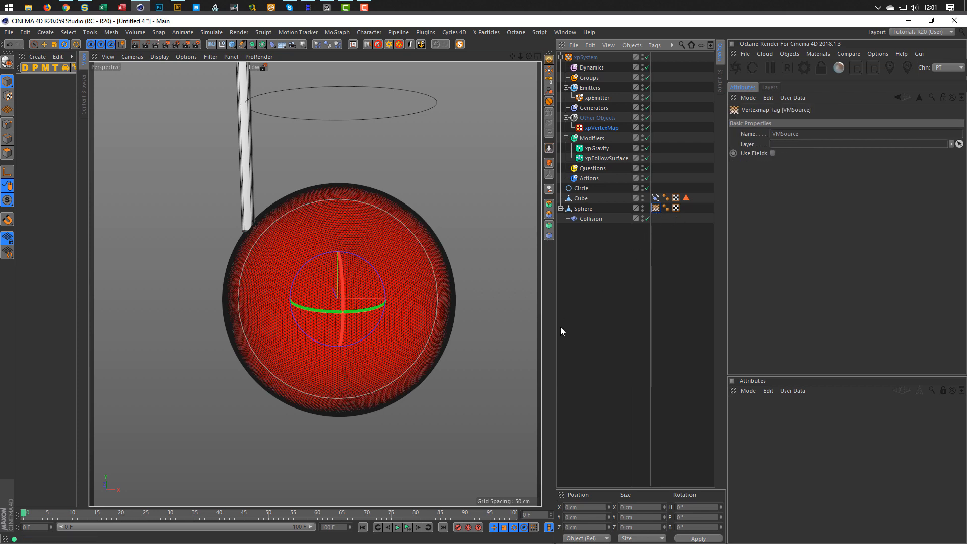
pyautogui.click(407, 529)
# Set the xpVertexMap Source to X-Particles/Vertices and add xpEmitter to its Objects list.
pyautogui.click(608, 129)
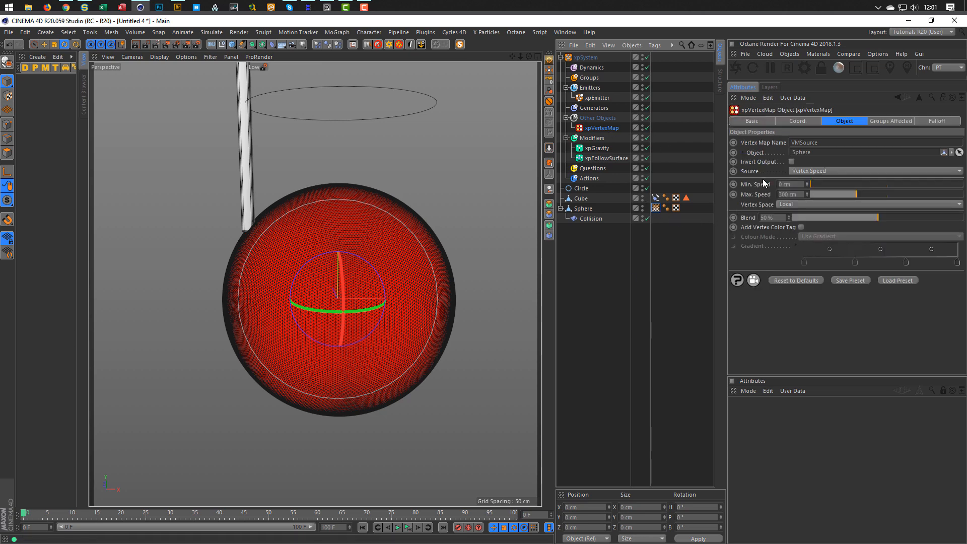
pyautogui.click(808, 172)
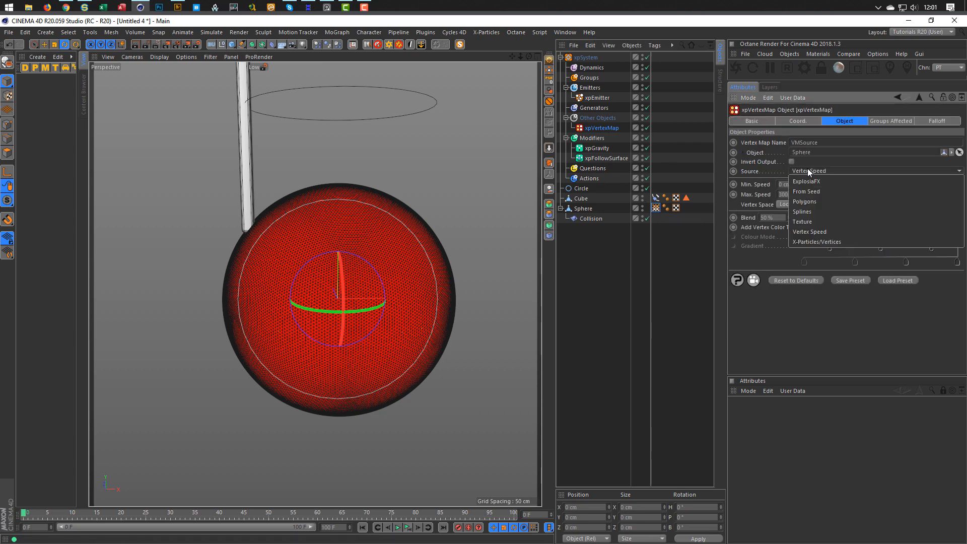
pyautogui.click(812, 241)
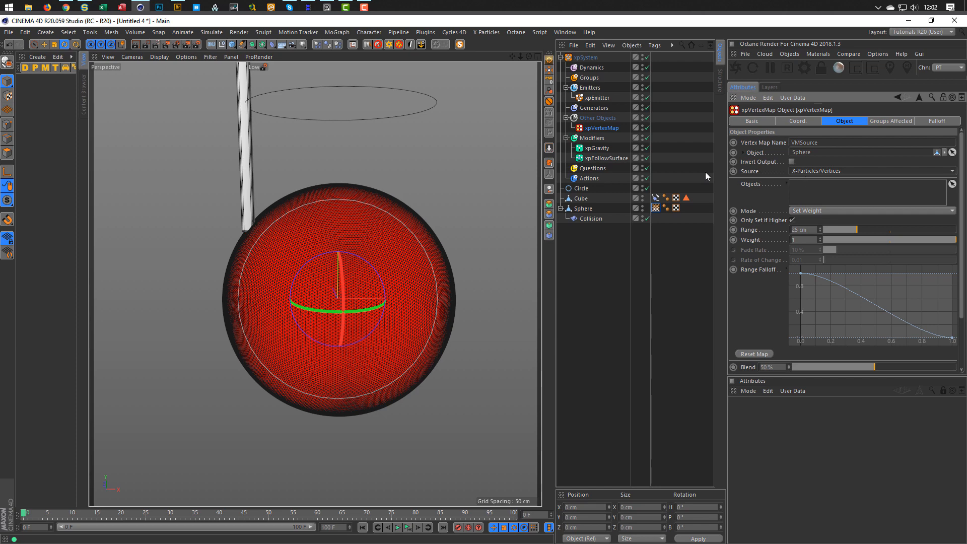
pyautogui.moveTo(598, 97); pyautogui.dragTo(770, 217)
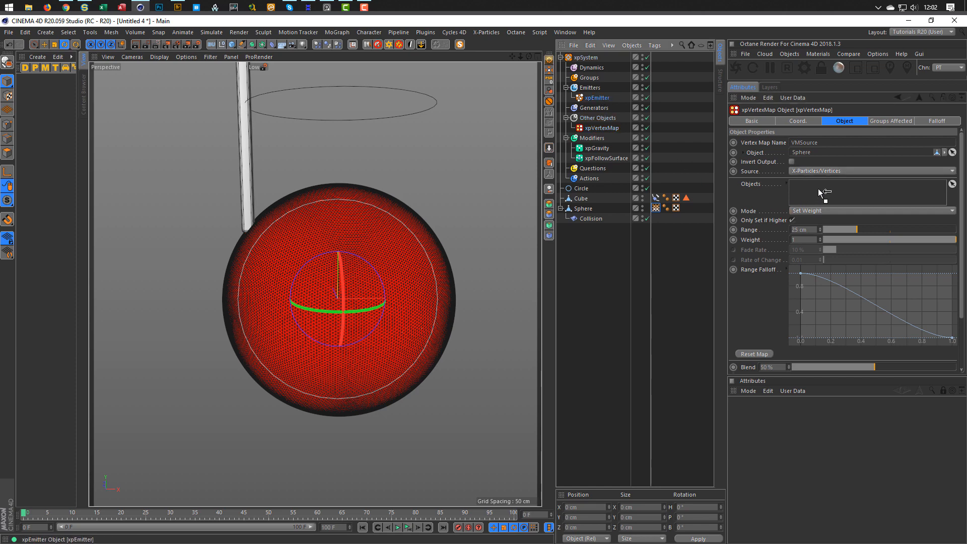
pyautogui.moveTo(818, 190); pyautogui.dragTo(819, 191)
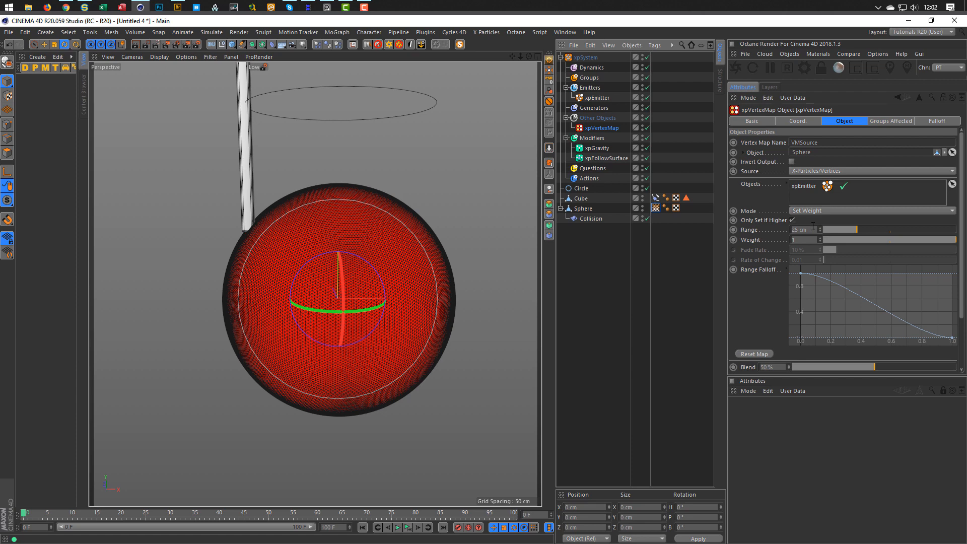
# Preview the vertex map painting, then set Range to 3 cm and preview again.
pyautogui.click(409, 529)
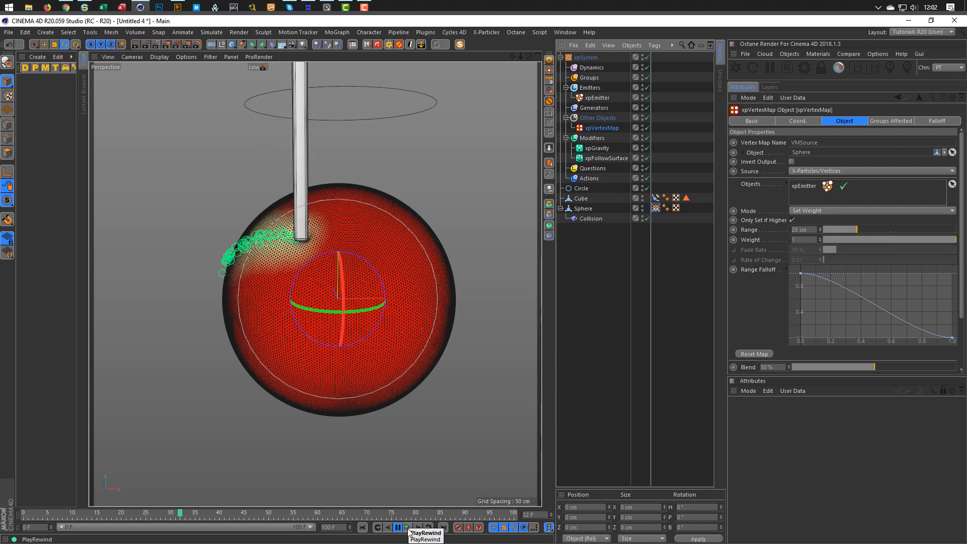
pyautogui.click(408, 530)
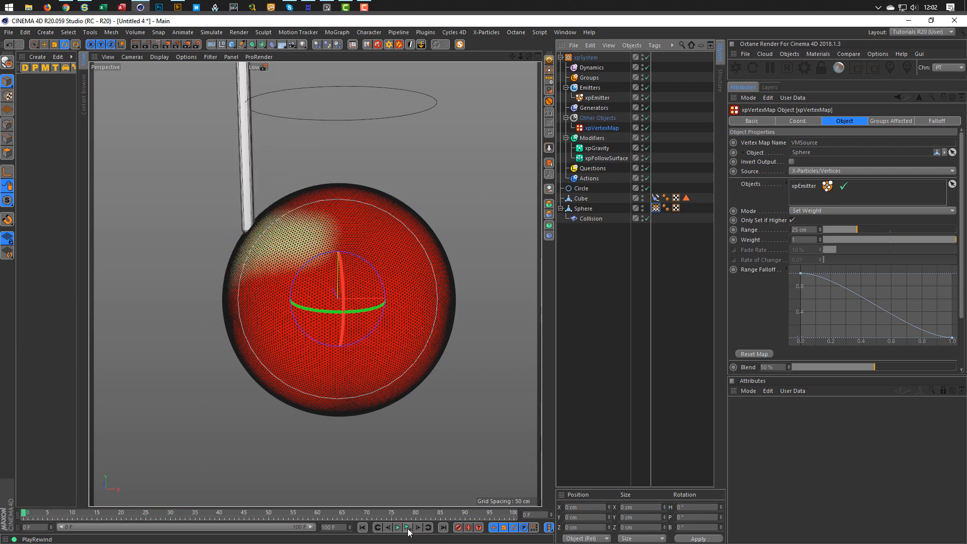
pyautogui.click(816, 230)
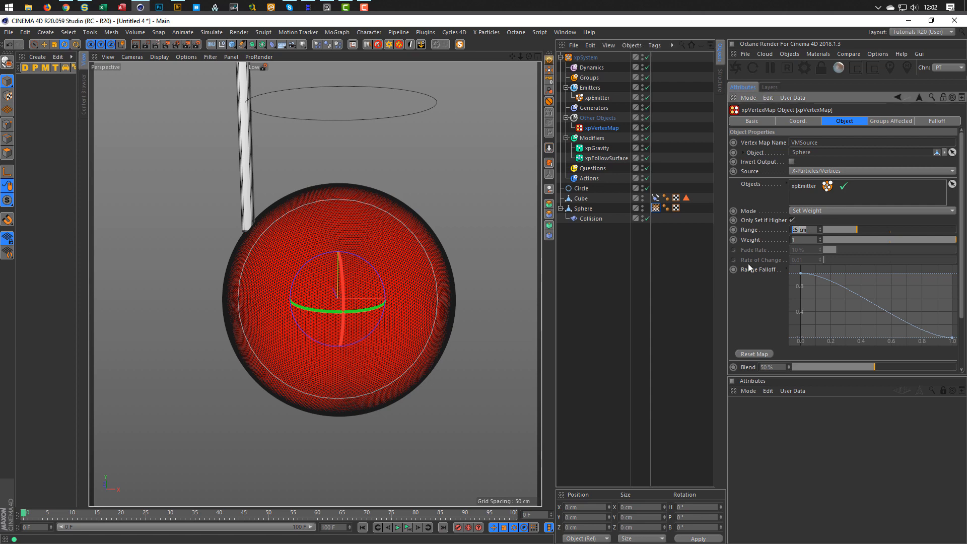
pyautogui.write('3')
pyautogui.press('Return')
pyautogui.click(398, 528)
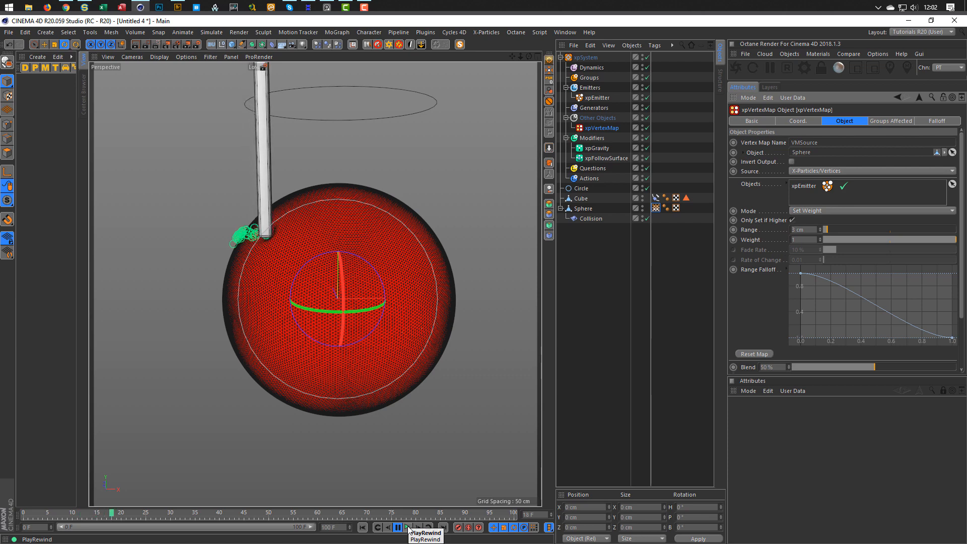
pyautogui.click(408, 527)
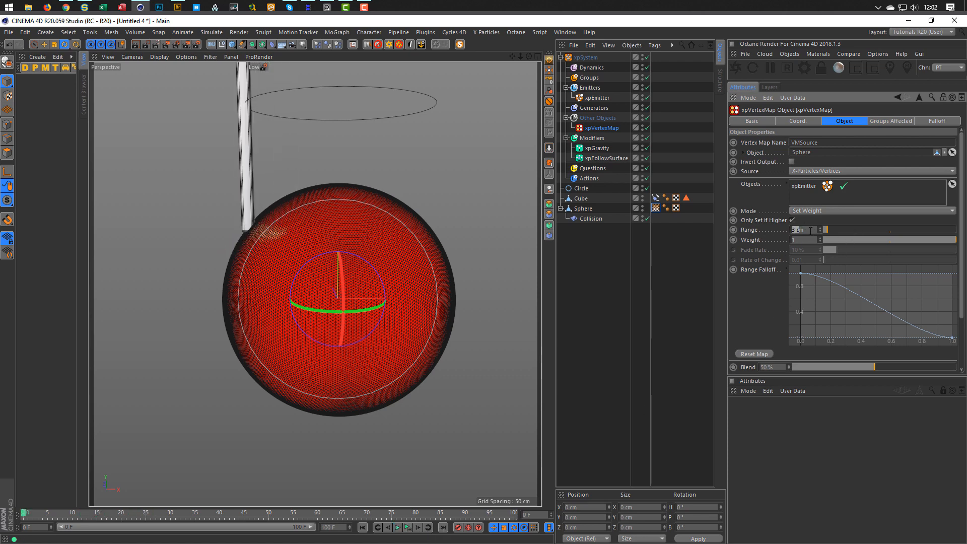
# Try a 5 cm Range, then settle on 10 cm, previewing each.
pyautogui.write('5')
pyautogui.press('Return')
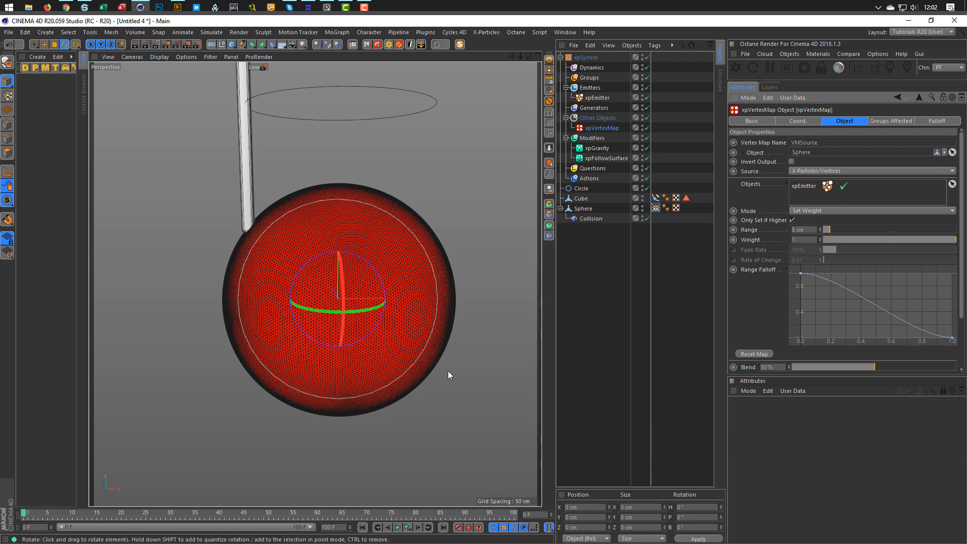
pyautogui.click(407, 528)
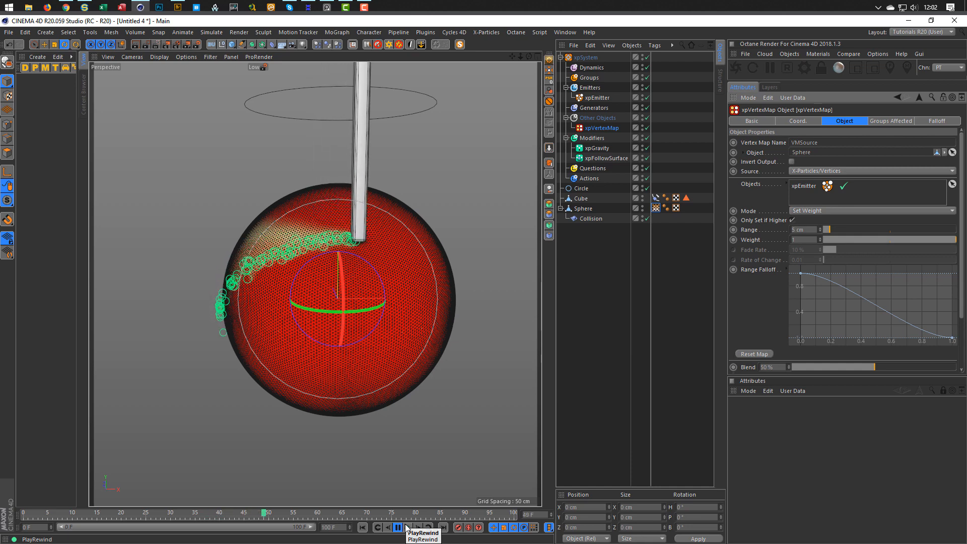
pyautogui.click(407, 527)
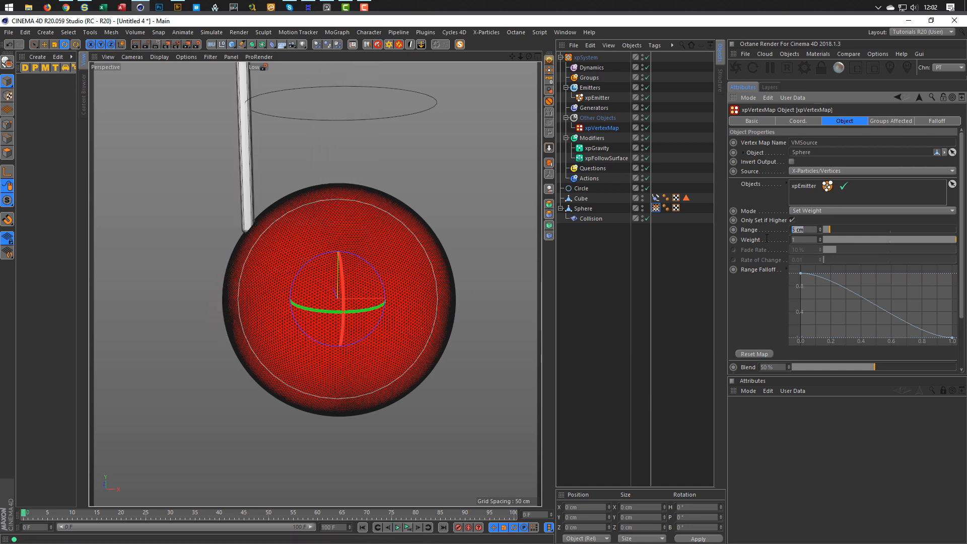
pyautogui.write('10')
pyautogui.press('Return')
pyautogui.click(407, 528)
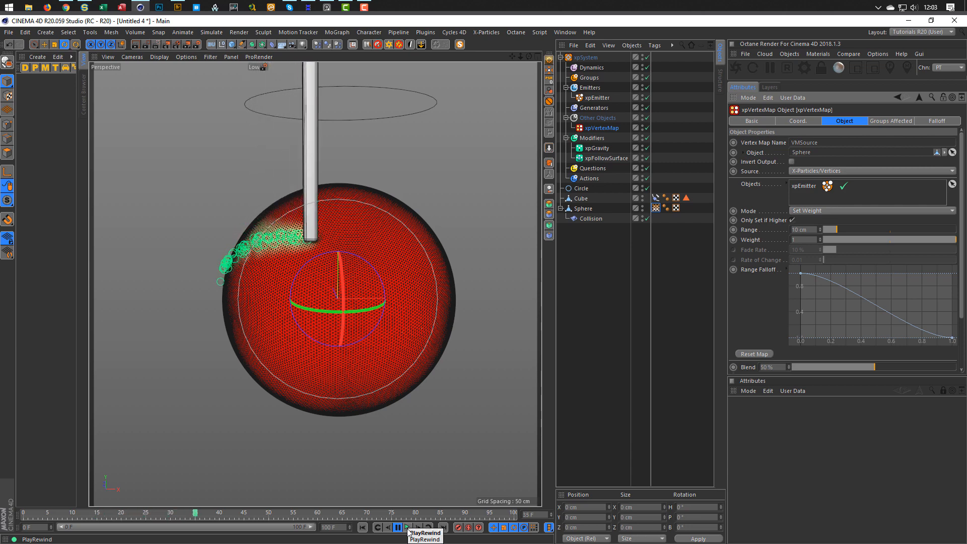
pyautogui.click(408, 532)
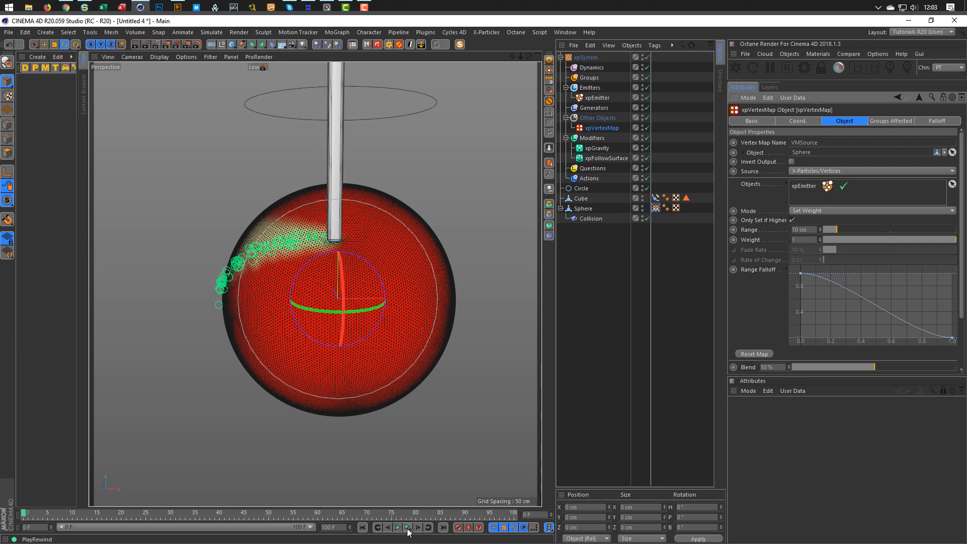
pyautogui.click(815, 211)
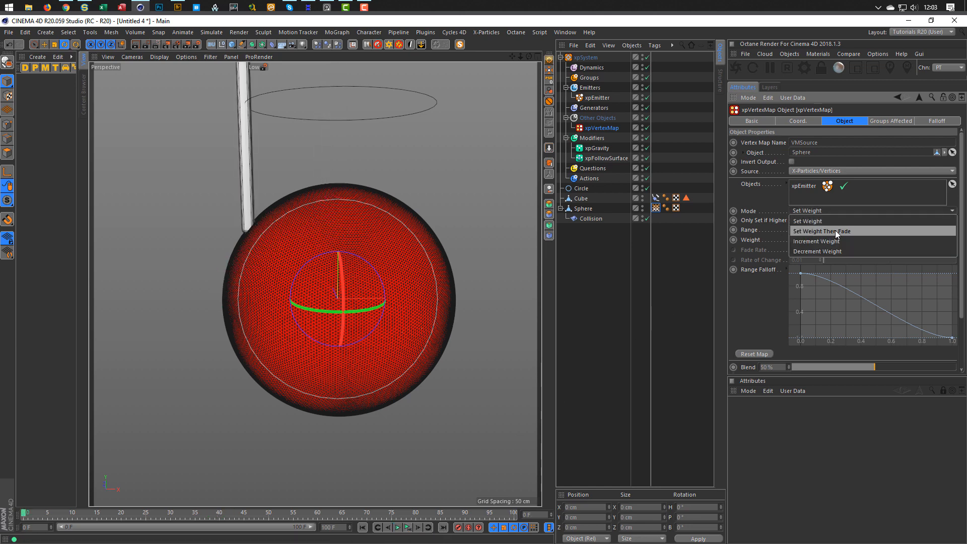
# Switch the vertex map Mode to Set Weight Then Fade and preview the fading trail.
pyautogui.click(835, 231)
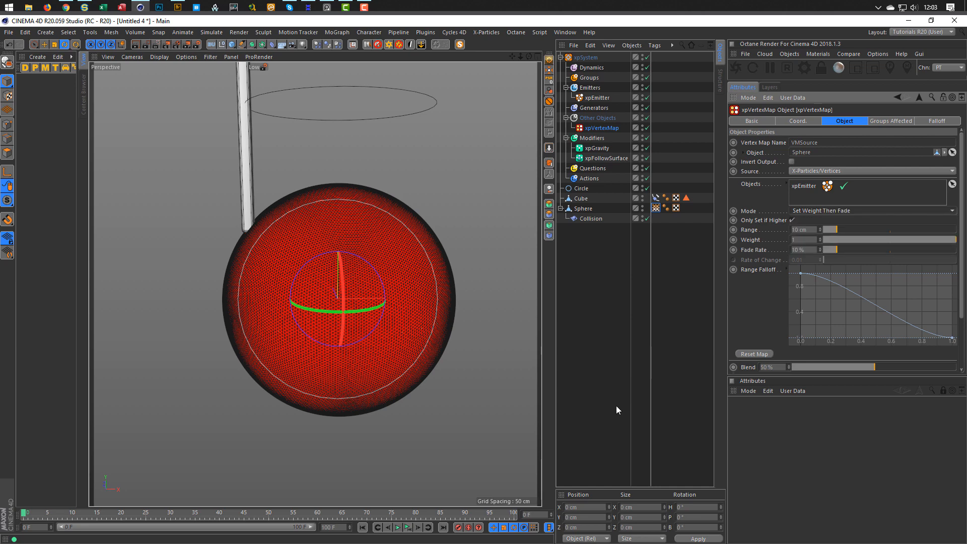
pyautogui.click(407, 528)
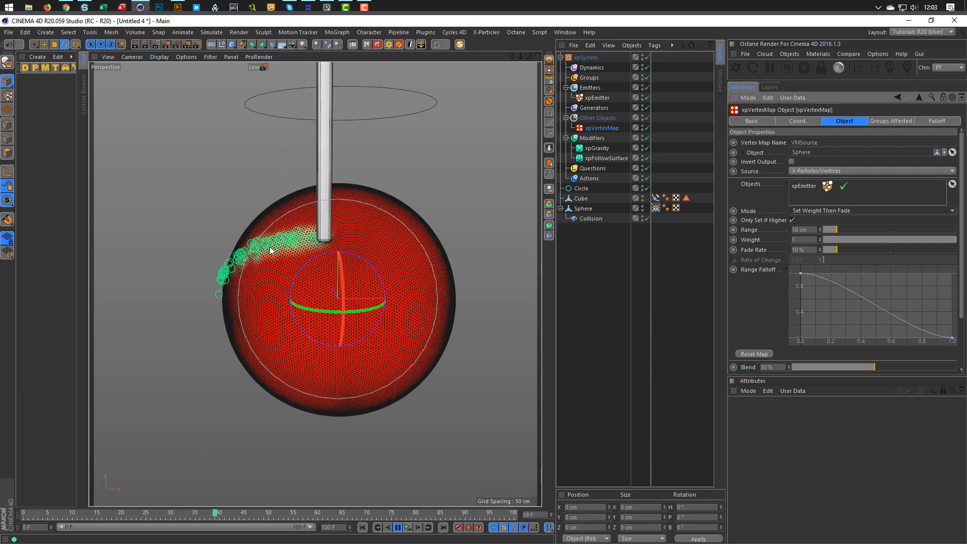
pyautogui.click(411, 527)
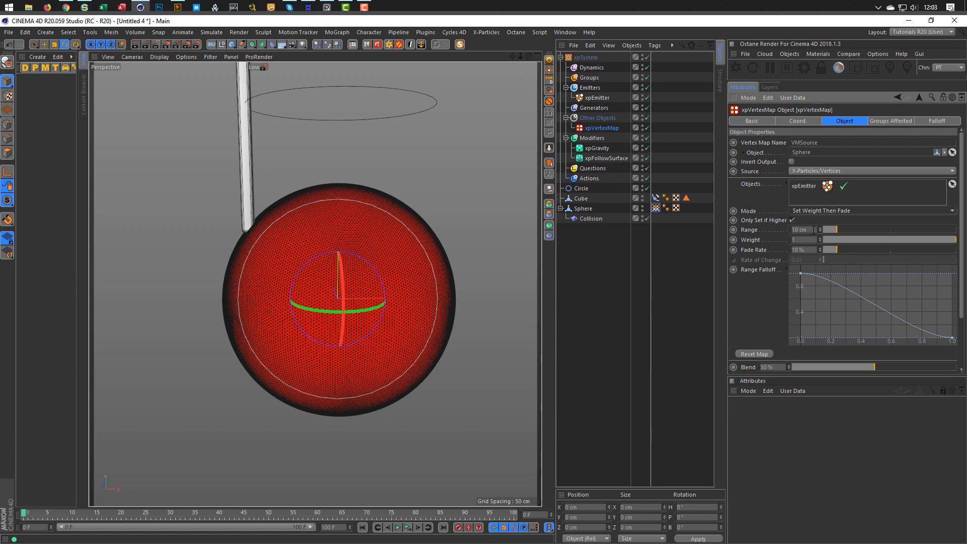
# Raise the vertex map Range to 15 cm and preview the result.
pyautogui.click(812, 230)
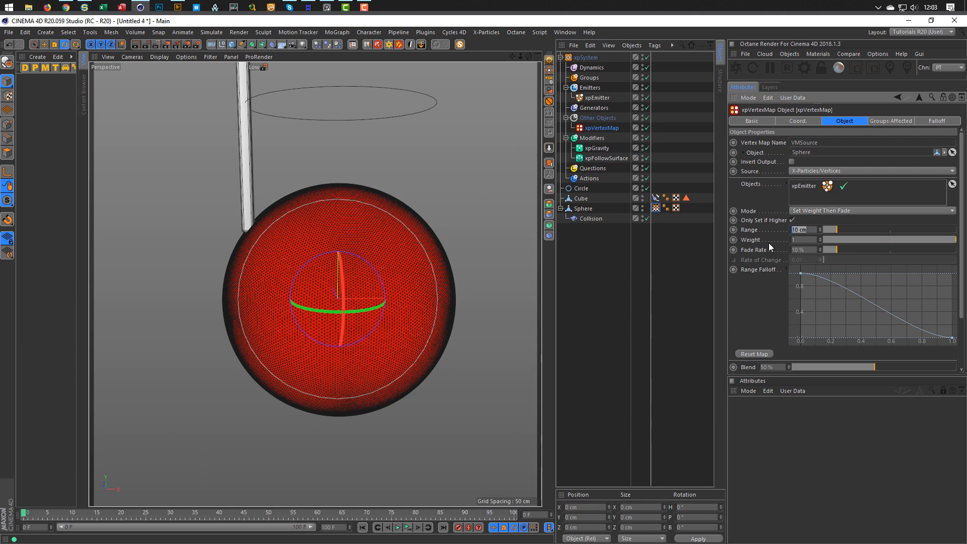
pyautogui.write('15')
pyautogui.press('Return')
pyautogui.click(408, 527)
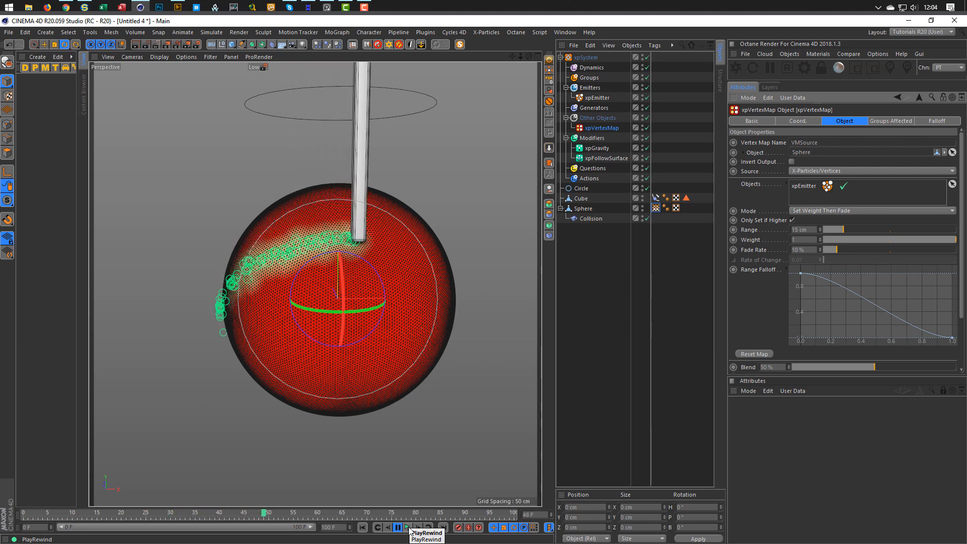
pyautogui.click(409, 528)
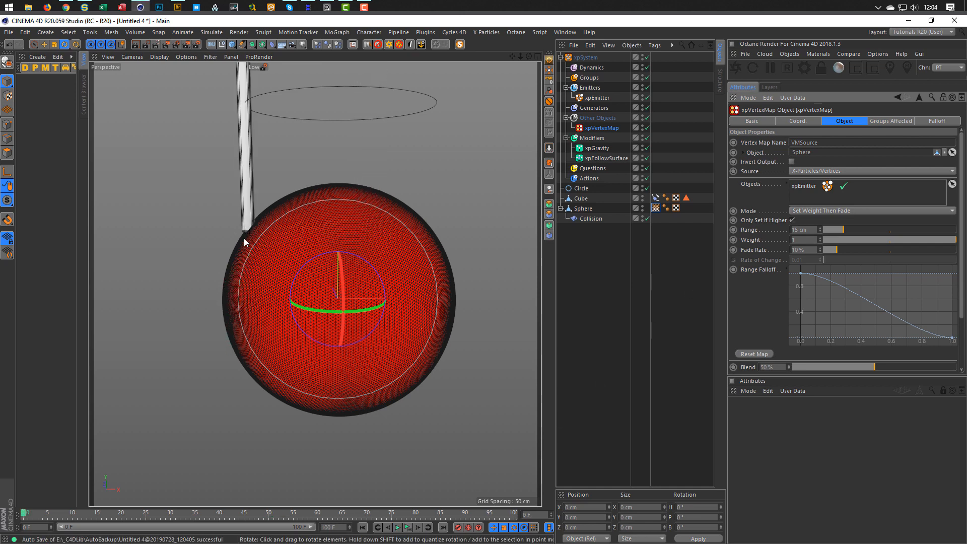
pyautogui.click(811, 167)
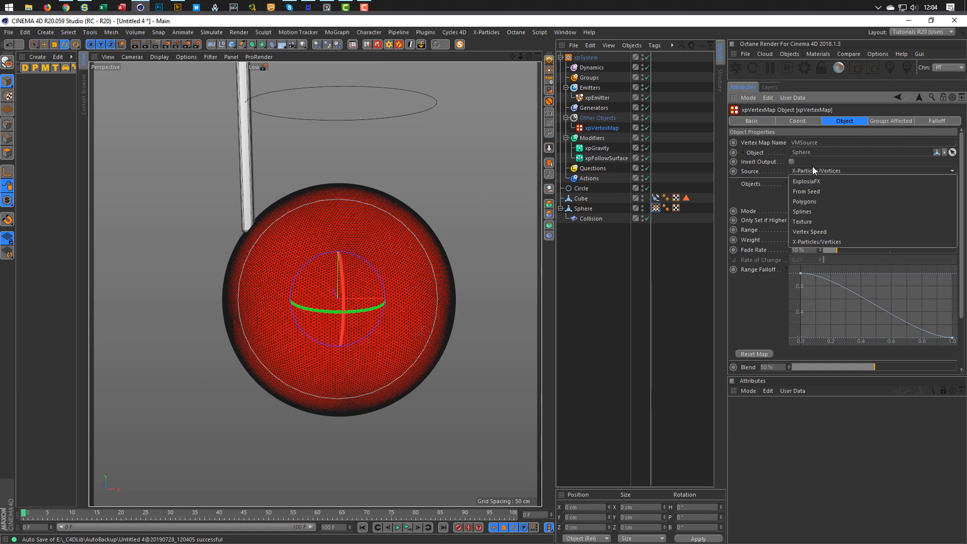
# Set the xpVertexMap Mode back to Set Weight and play to watch the lasting trail.
pyautogui.click(812, 167)
pyautogui.click(813, 210)
pyautogui.click(831, 220)
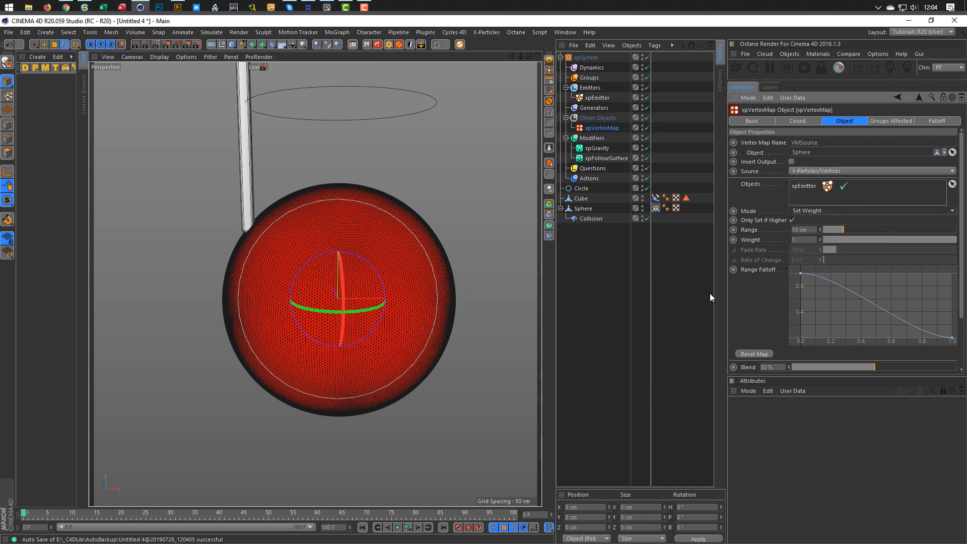
pyautogui.click(408, 527)
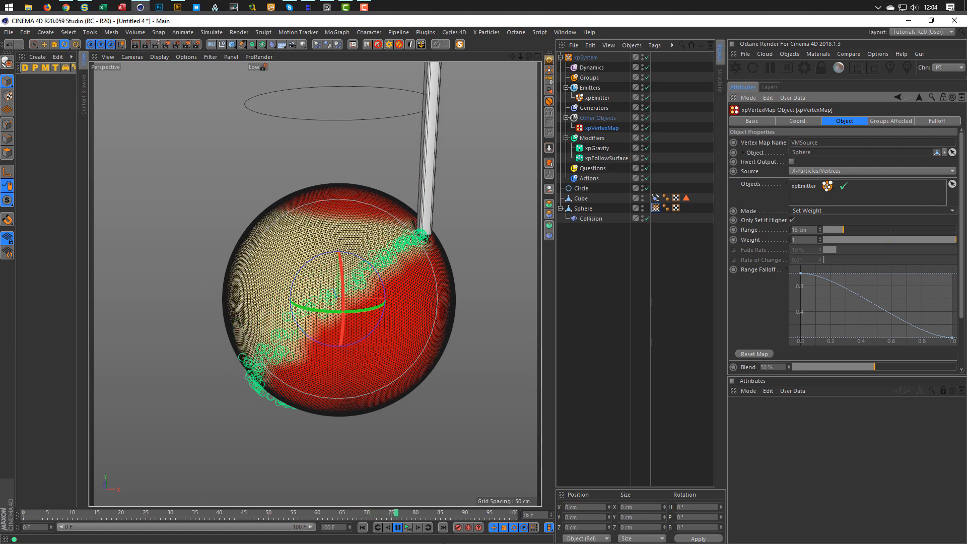
pyautogui.click(398, 527)
pyautogui.click(363, 528)
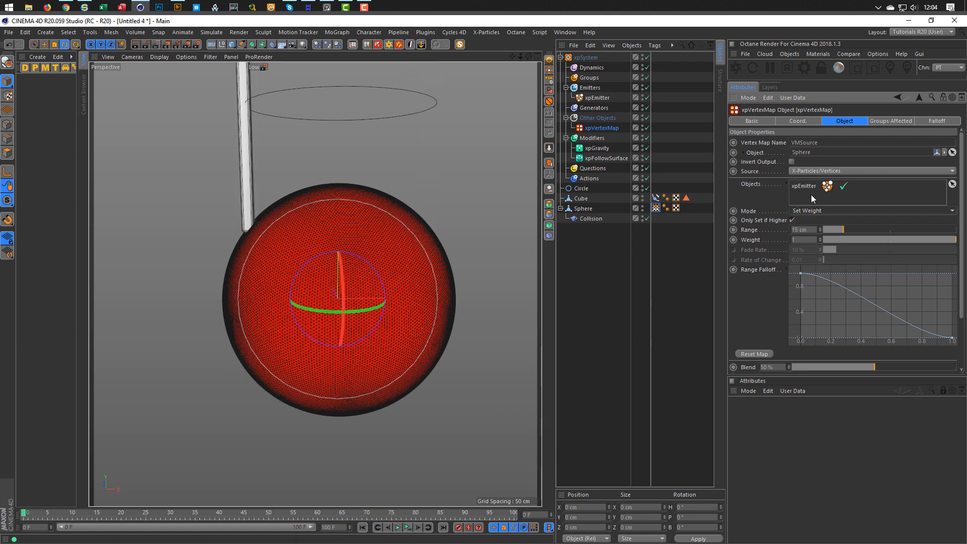
# Set Mode to Set Weight Then Fade, test a 100% fade rate, then settle on 0%.
pyautogui.click(811, 210)
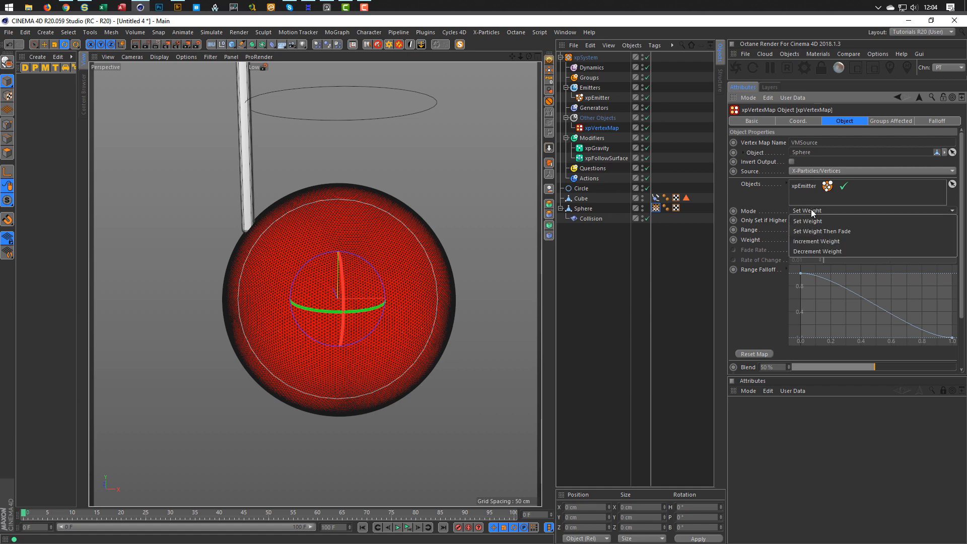
pyautogui.click(842, 232)
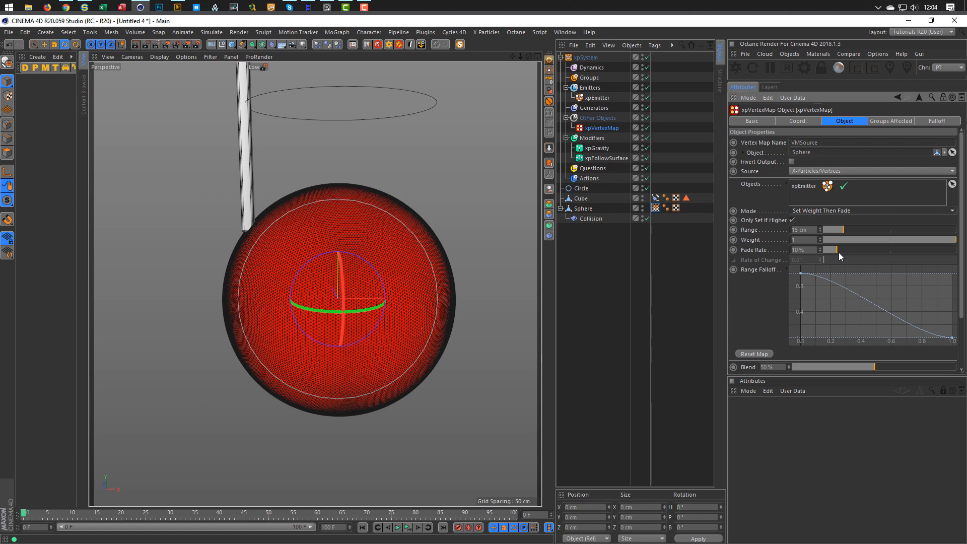
pyautogui.moveTo(839, 250); pyautogui.dragTo(956, 250)
pyautogui.click(407, 528)
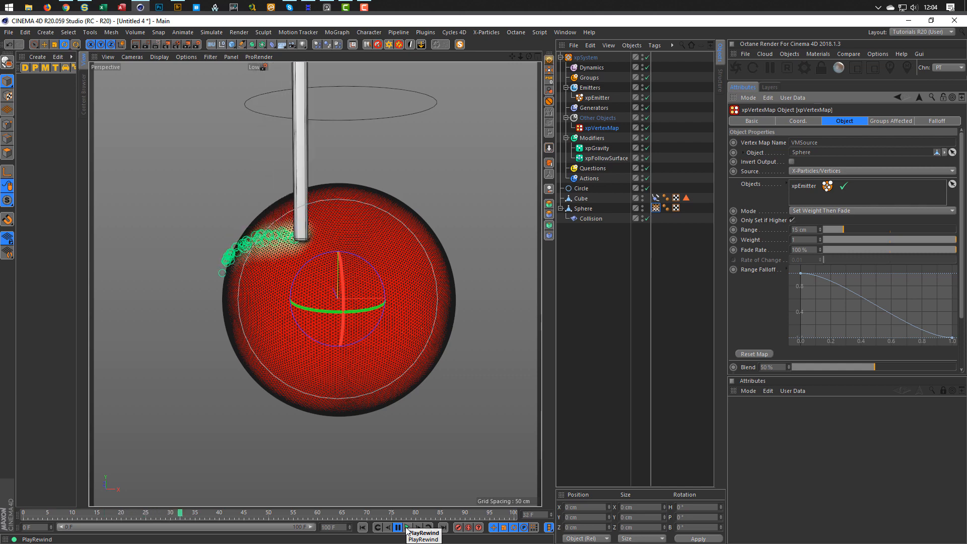
pyautogui.click(407, 529)
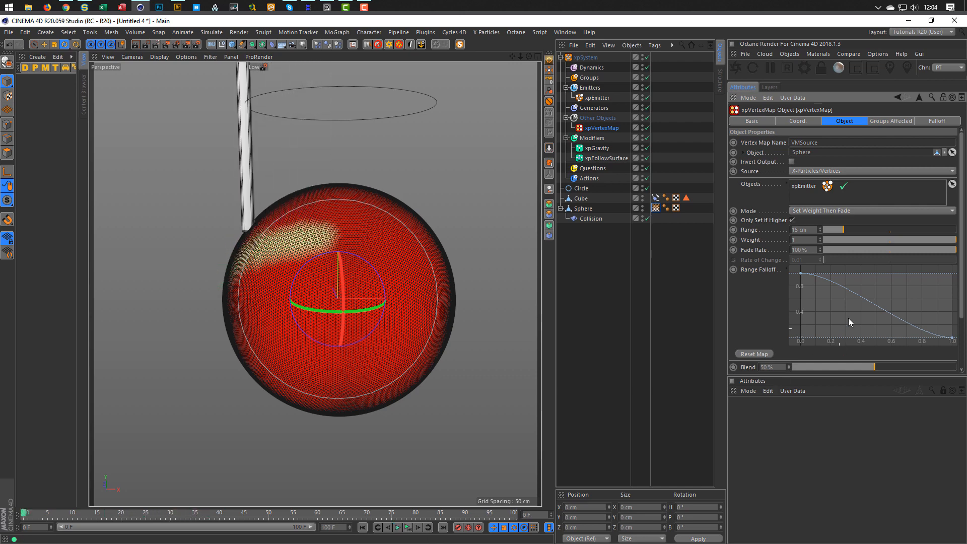
pyautogui.moveTo(838, 249); pyautogui.dragTo(769, 278)
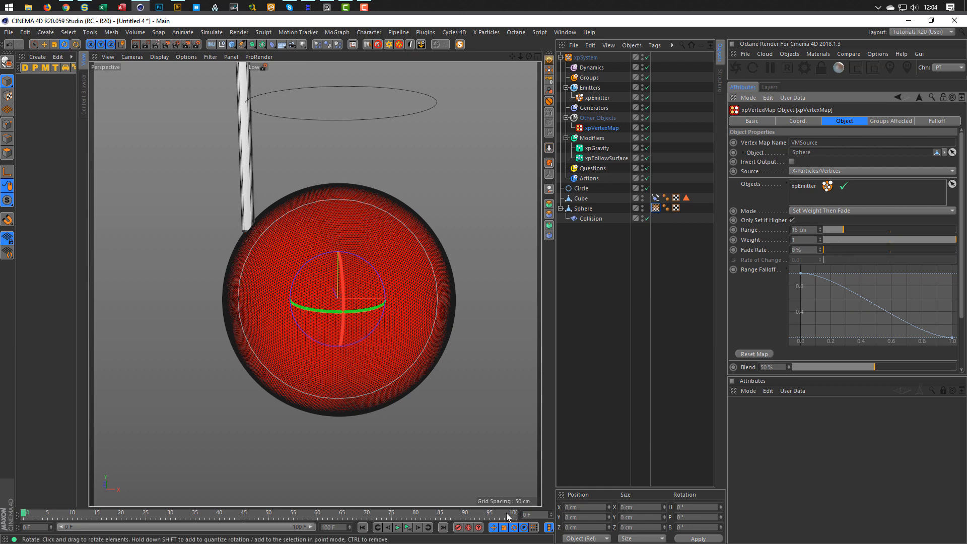
pyautogui.click(407, 529)
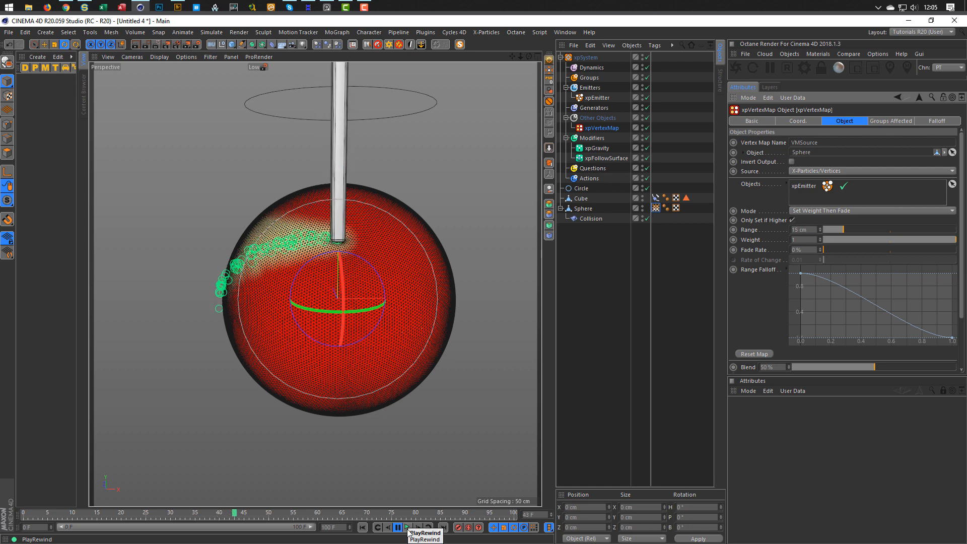
pyautogui.click(408, 529)
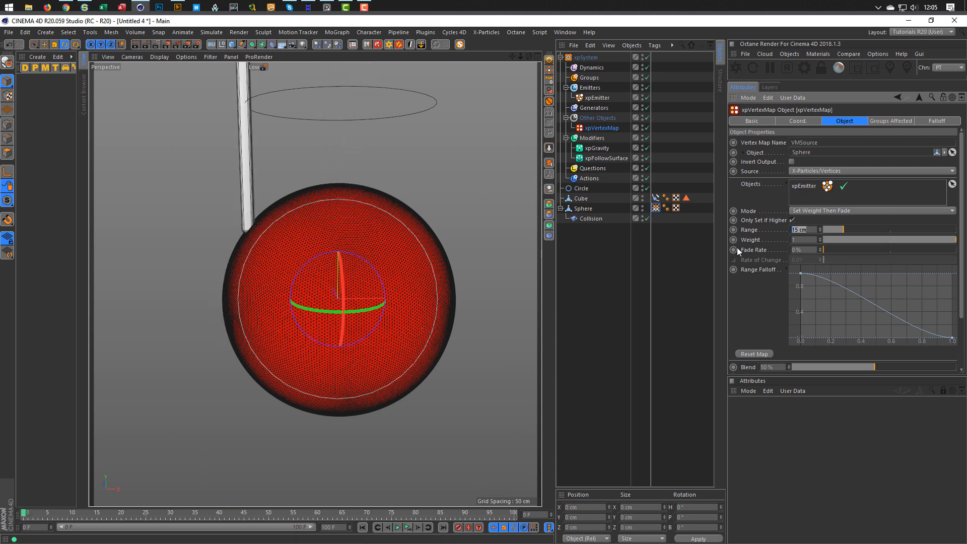
# Set the vertex map Range to 8 cm, preview, and disable the xpGravity modifier.
pyautogui.write('8')
pyautogui.press('Return')
pyautogui.click(408, 528)
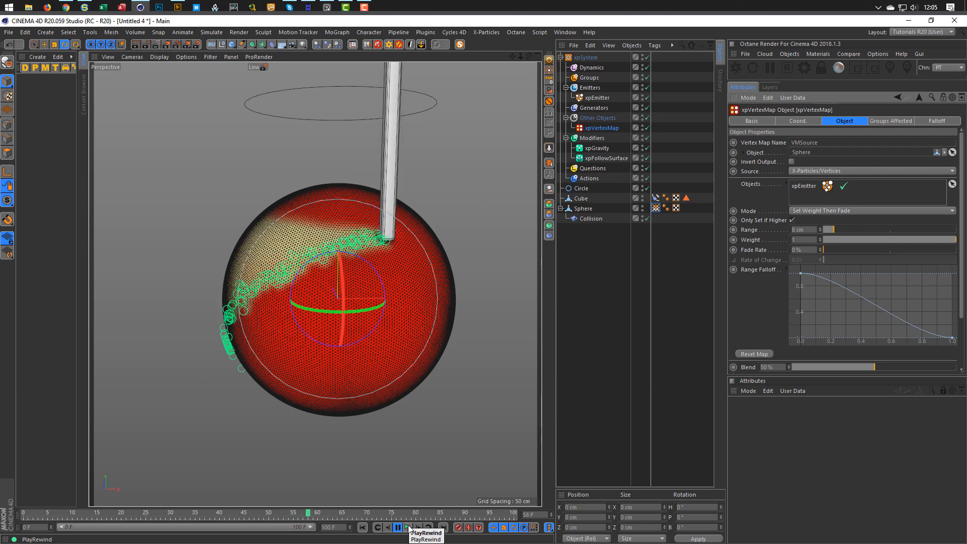
pyautogui.click(407, 529)
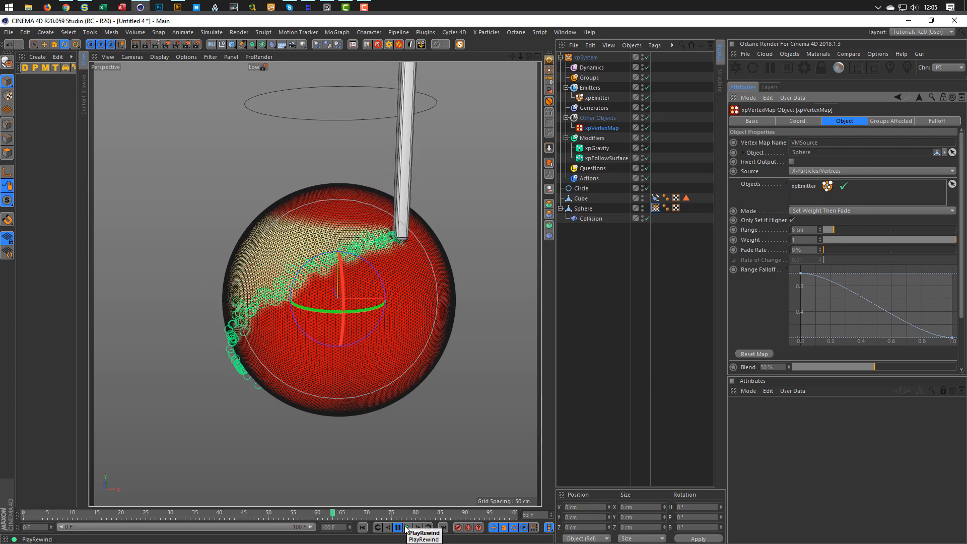
pyautogui.click(647, 148)
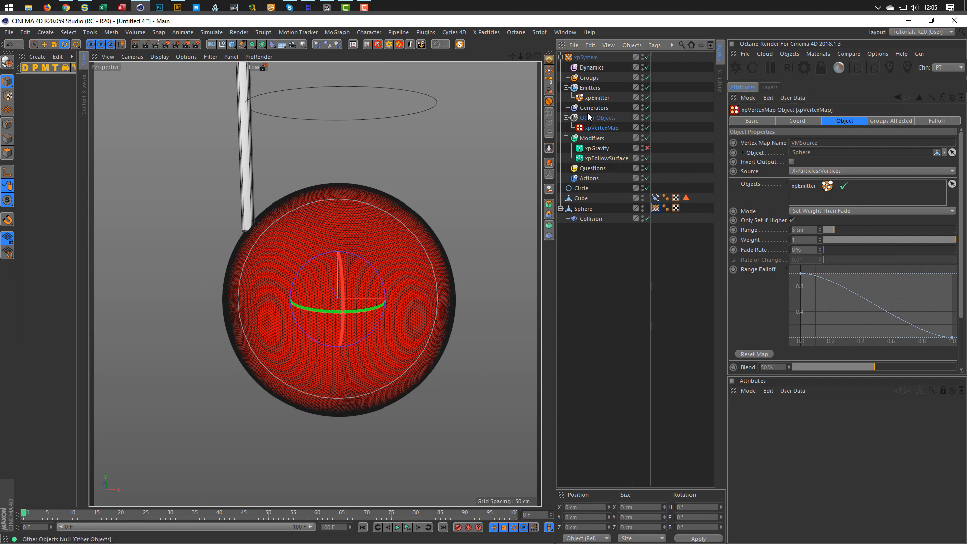
# Give the xpEmitter particles a 1 cm radius, 20 cm speed and 20 cm speed variation.
pyautogui.click(595, 98)
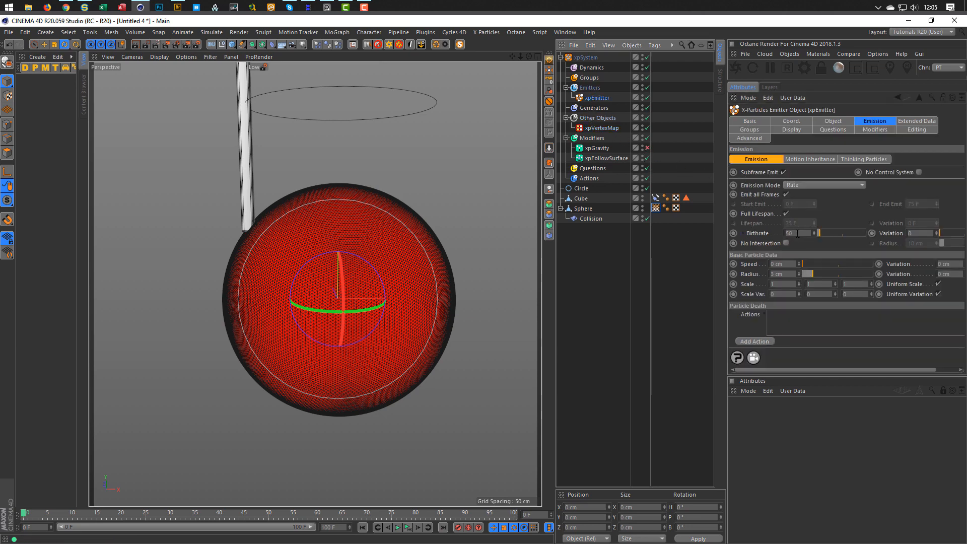
pyautogui.doubleClick(783, 275)
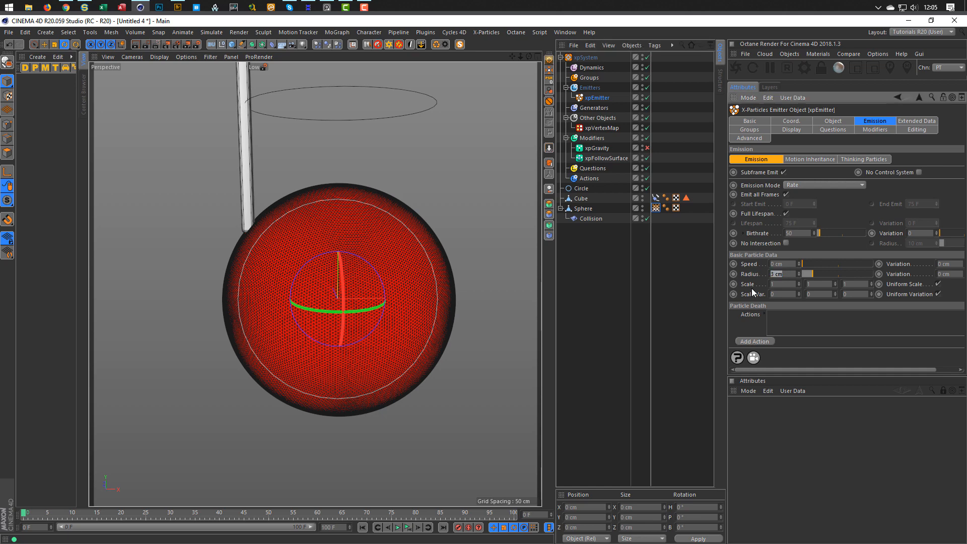
pyautogui.press('Return')
pyautogui.doubleClick(790, 265)
pyautogui.write('20')
pyautogui.press('Return')
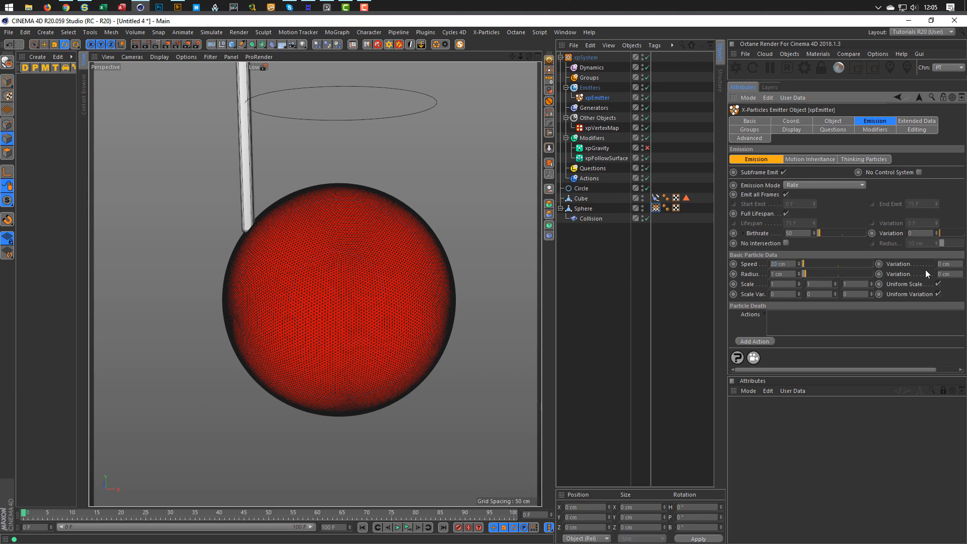
pyautogui.write('2')
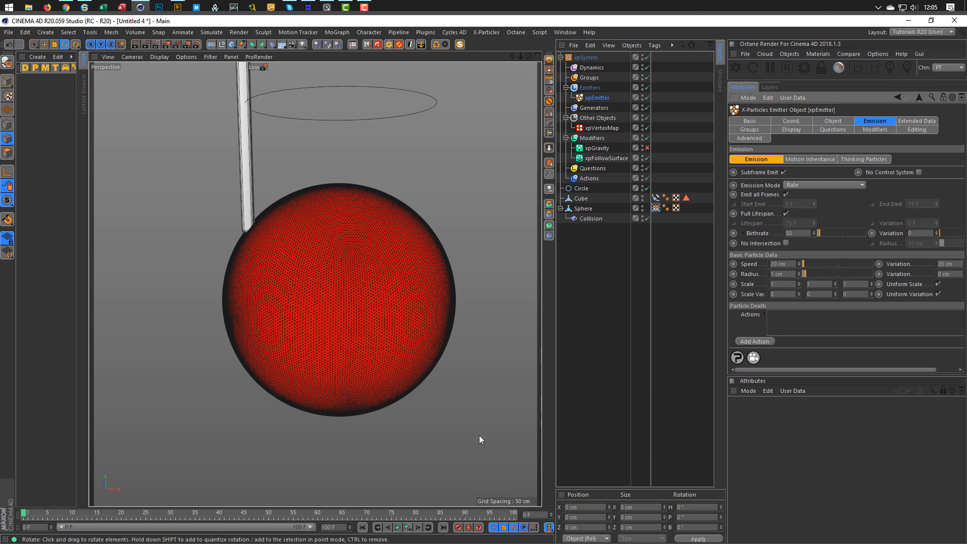
# Test-play and rewind the simulation, then raise the xpVertexMap fade rate to 45%.
pyautogui.click(409, 528)
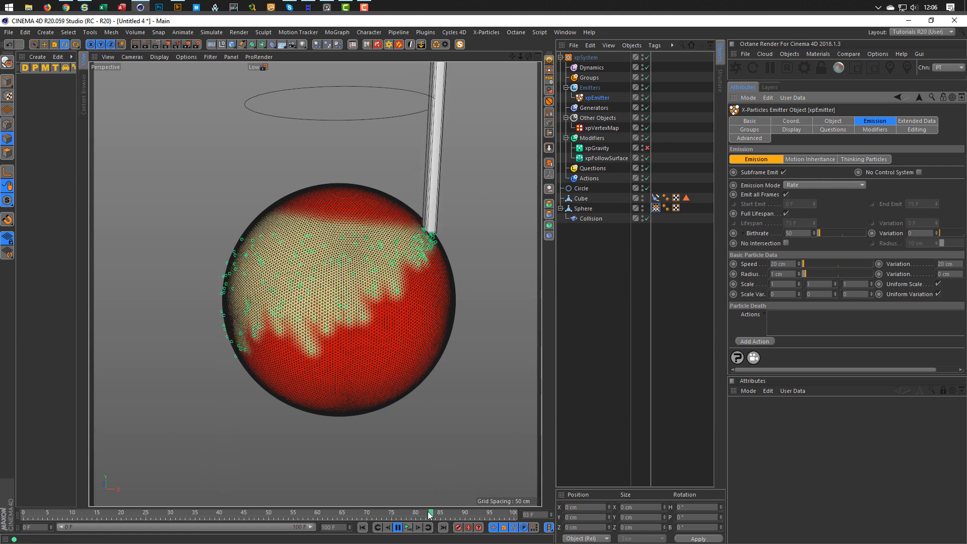
pyautogui.click(408, 528)
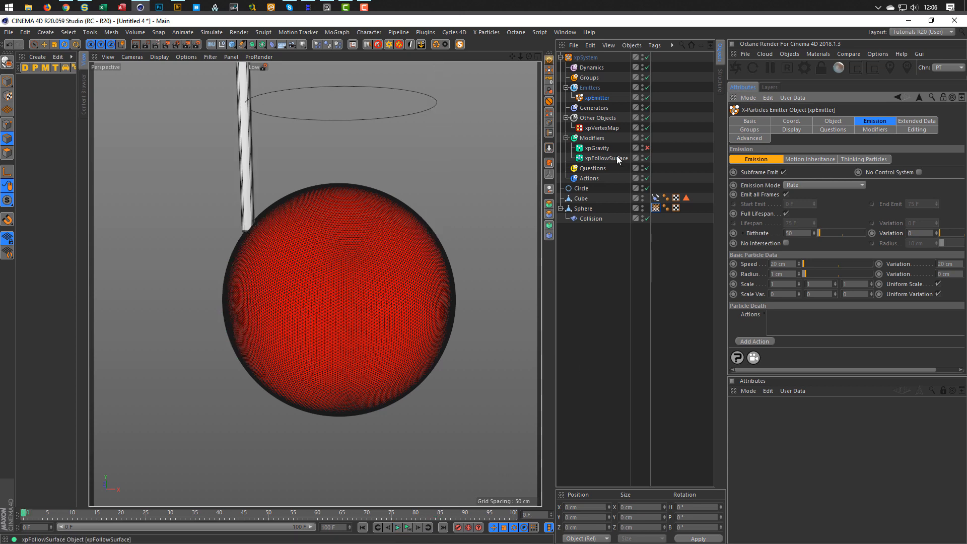
pyautogui.click(603, 126)
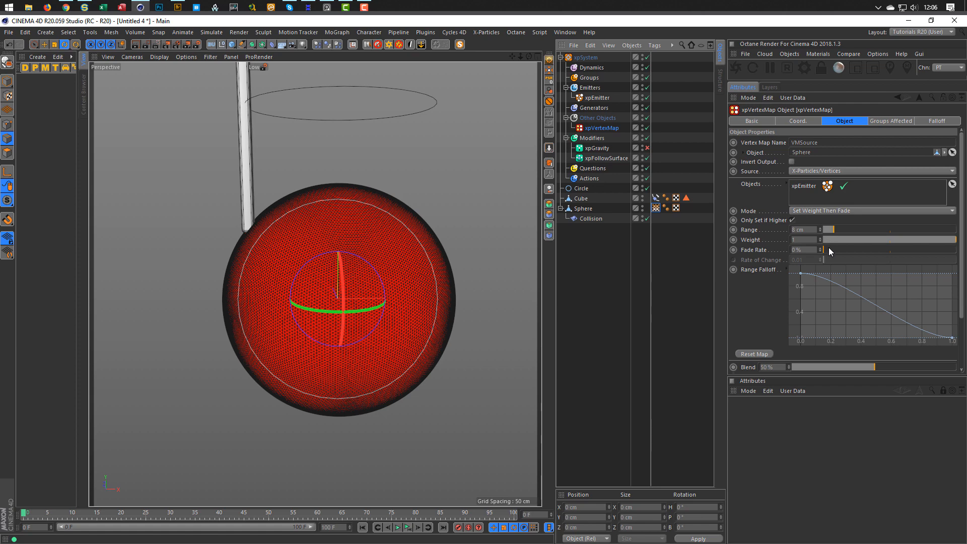
pyautogui.moveTo(830, 248); pyautogui.dragTo(852, 251)
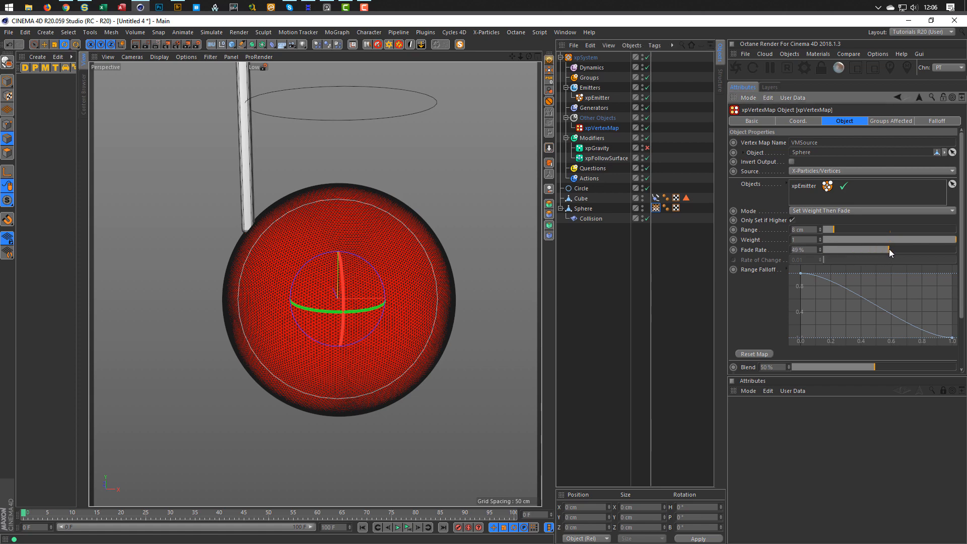
# Play and rewind the simulation with 45% fade, then widen the Object Manager panel.
pyautogui.click(398, 527)
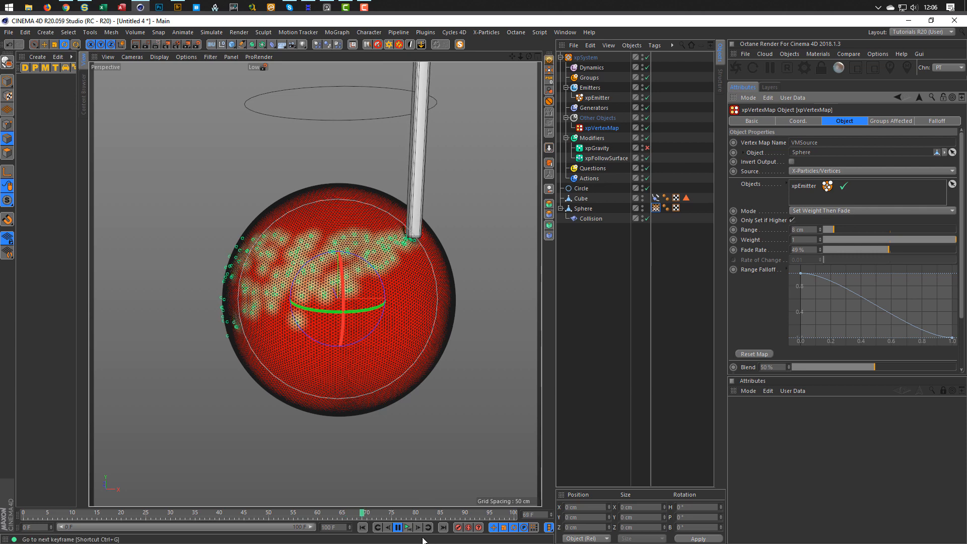
pyautogui.click(406, 528)
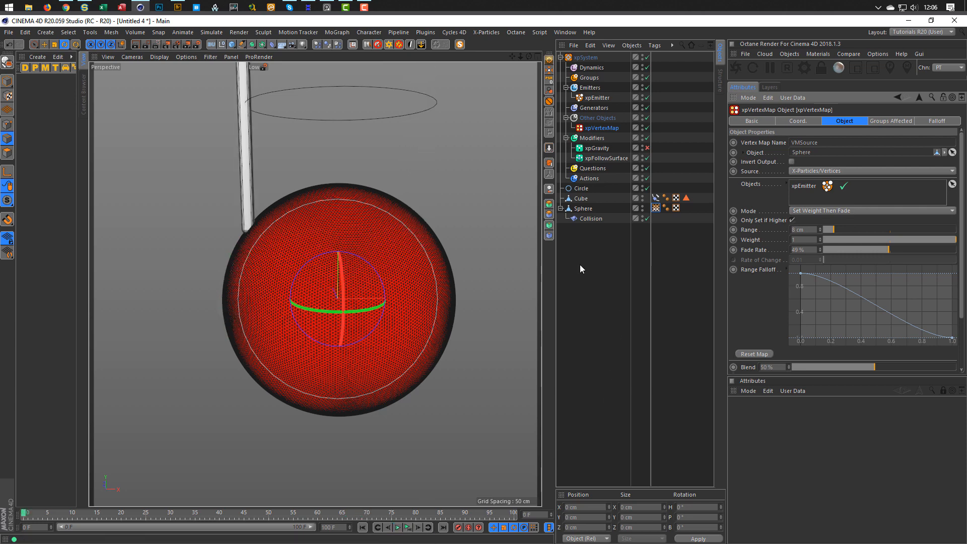
pyautogui.moveTo(543, 244); pyautogui.dragTo(534, 243)
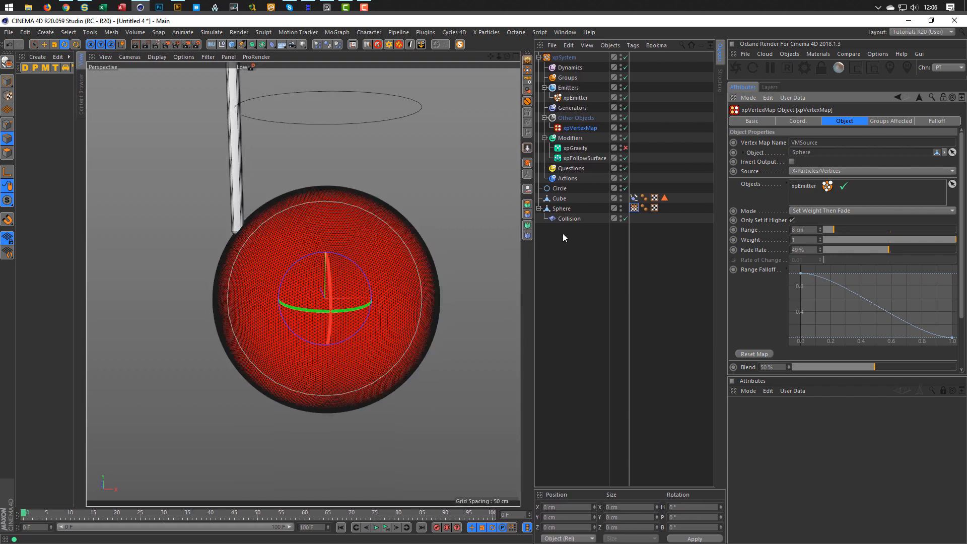
# Add an xpWetMap tag to the Sphere with 5 cm distance and 50% wetness.
pyautogui.rightClick(566, 212)
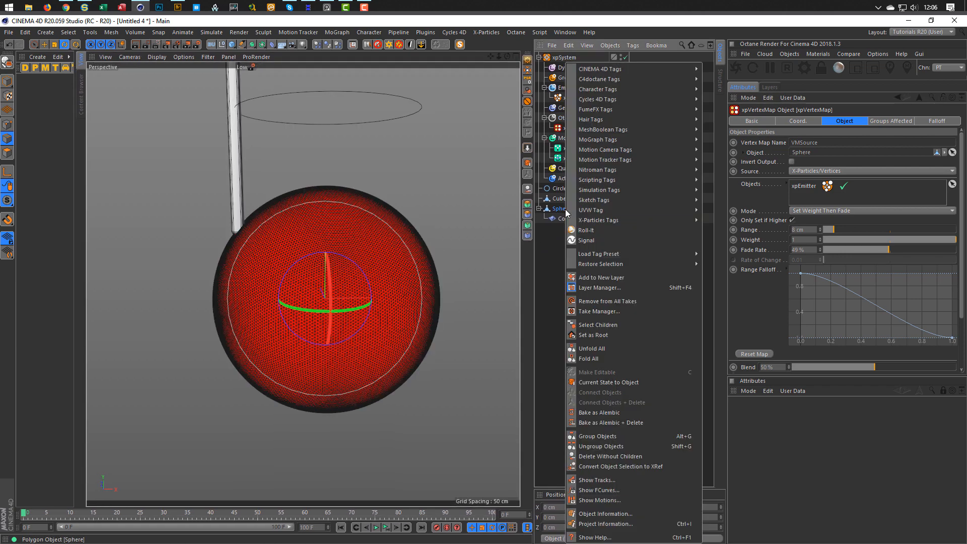
pyautogui.moveTo(640, 220)
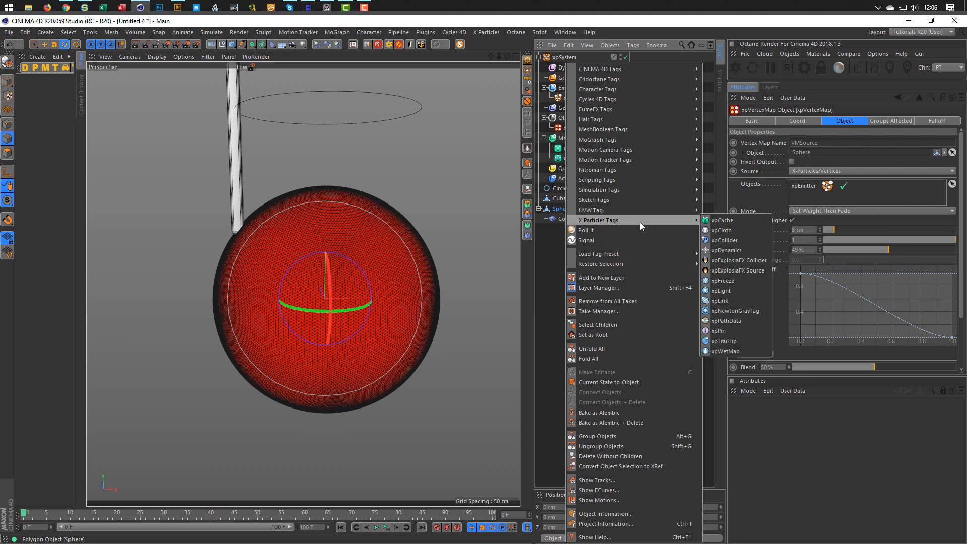
pyautogui.click(721, 350)
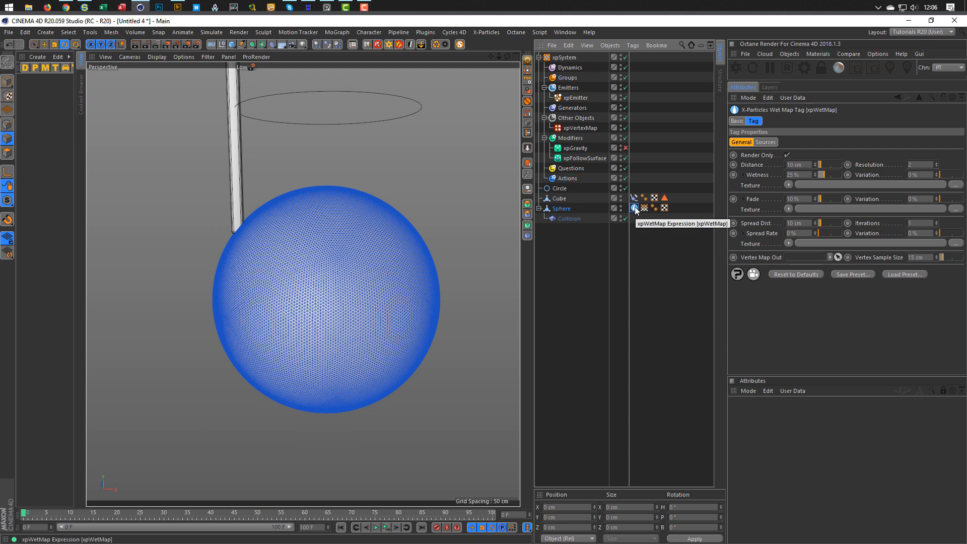
pyautogui.moveTo(806, 165); pyautogui.dragTo(757, 182)
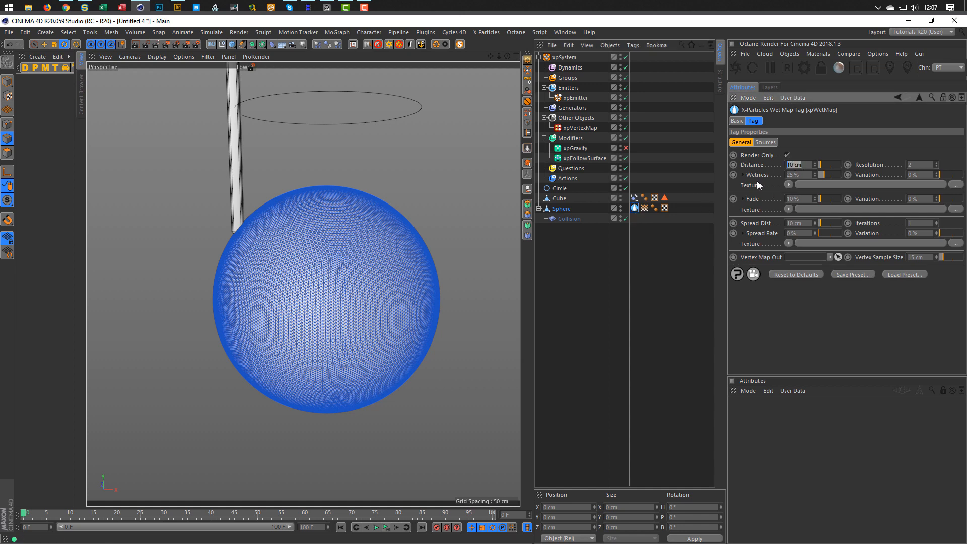
pyautogui.write('5')
pyautogui.press('Return')
pyautogui.moveTo(803, 174); pyautogui.dragTo(744, 187)
pyautogui.write('50')
pyautogui.press('Return')
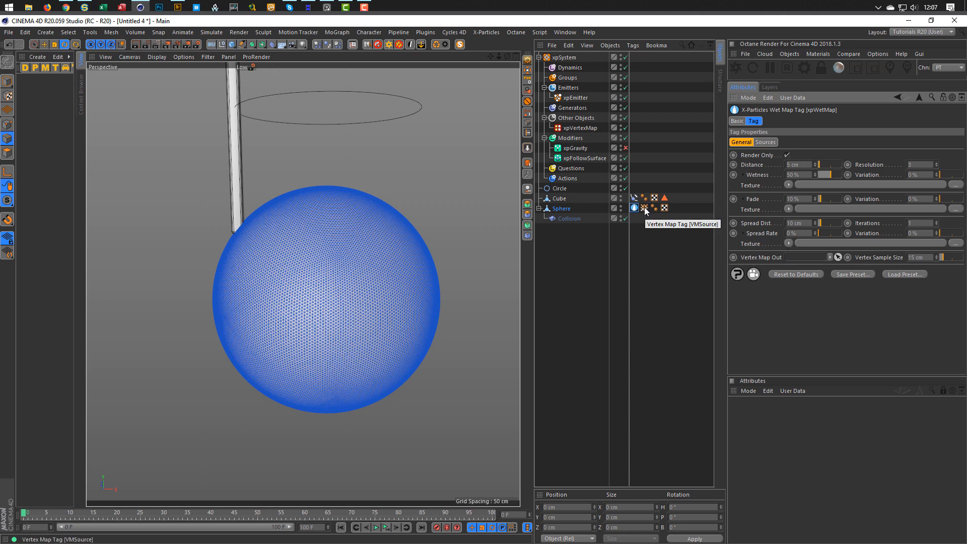
# Link the VMSource vertex map as the wet map output with a 2 cm sample size.
pyautogui.moveTo(646, 211); pyautogui.dragTo(800, 257)
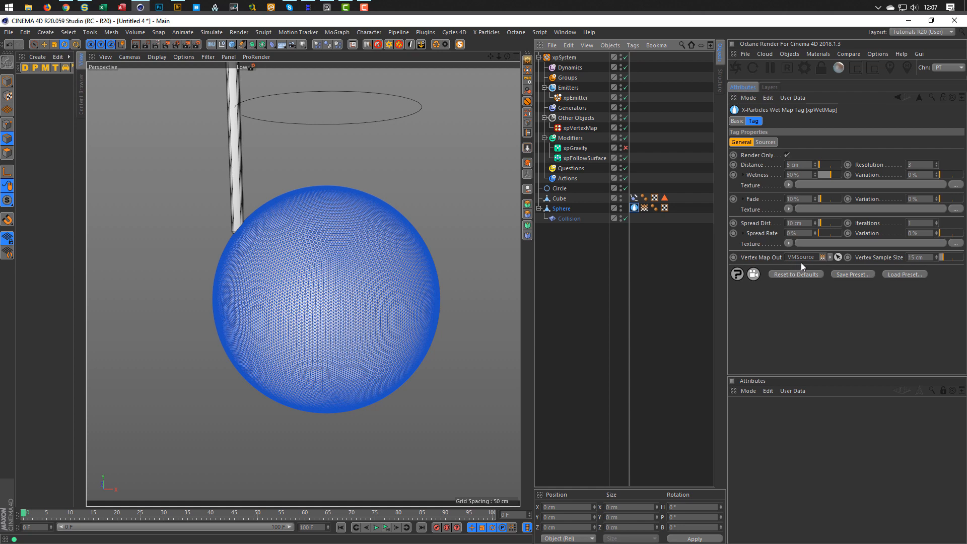
pyautogui.click(919, 257)
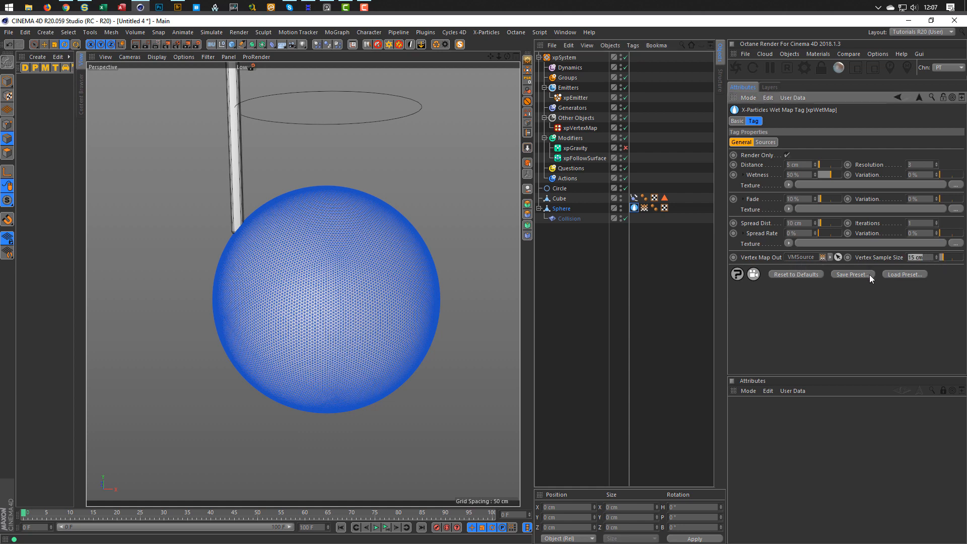
pyautogui.write('2')
pyautogui.press('Return')
pyautogui.click(644, 208)
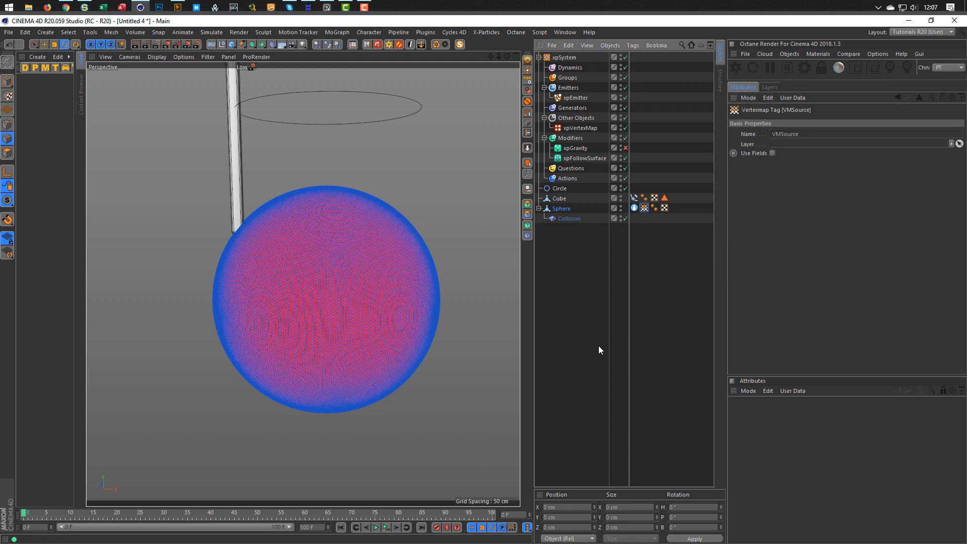
# Play the wet map simulation, then raise the xpWetMap Distance to 10 cm.
pyautogui.click(9, 84)
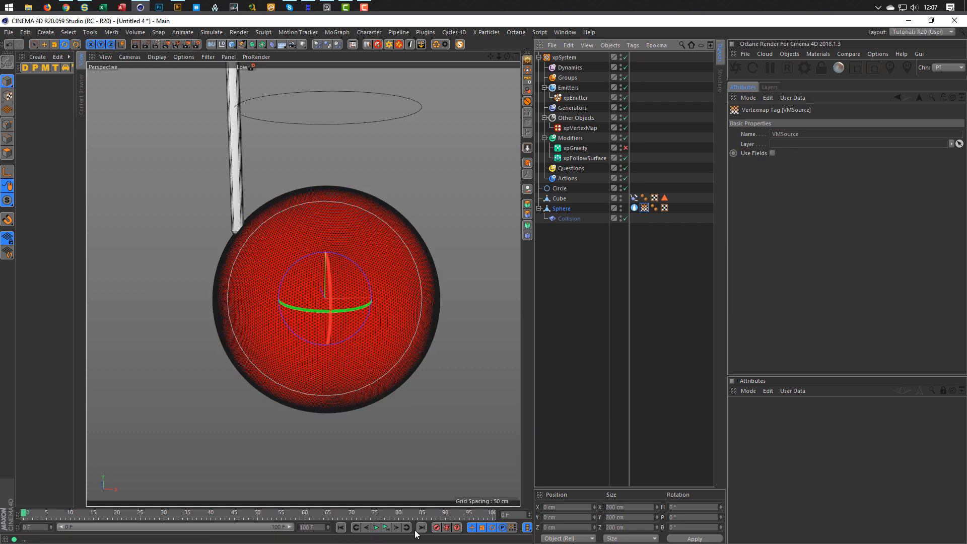
pyautogui.click(386, 526)
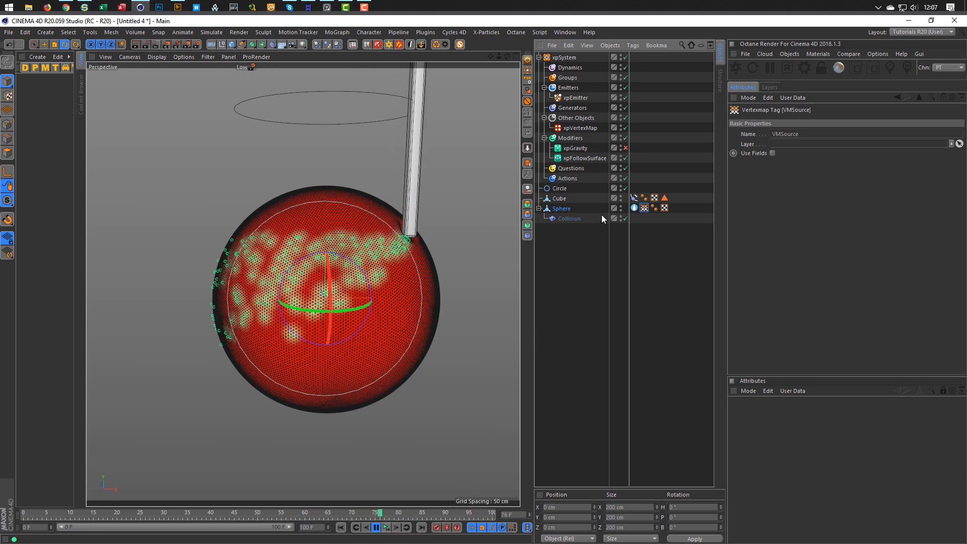
pyautogui.click(634, 207)
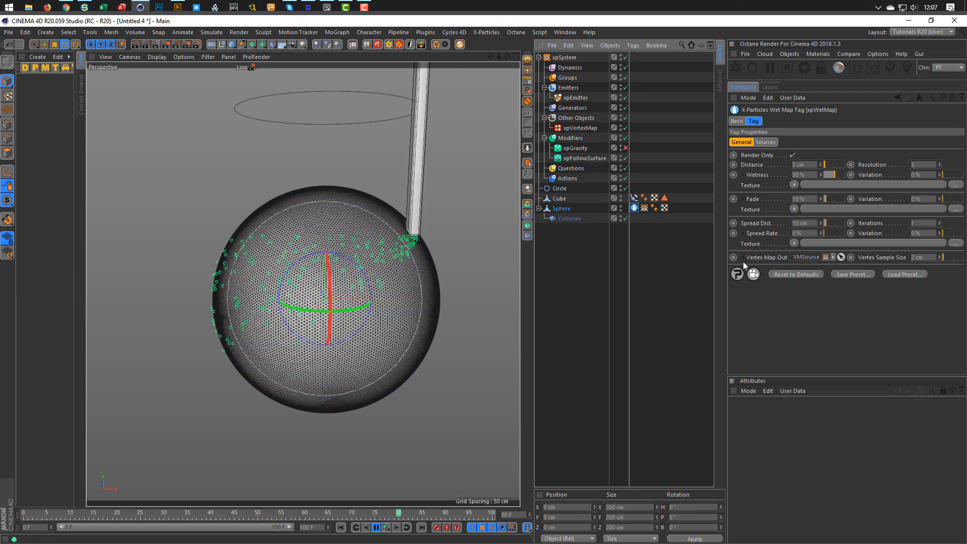
pyautogui.doubleClick(794, 165)
pyautogui.write('10')
pyautogui.press('Return')
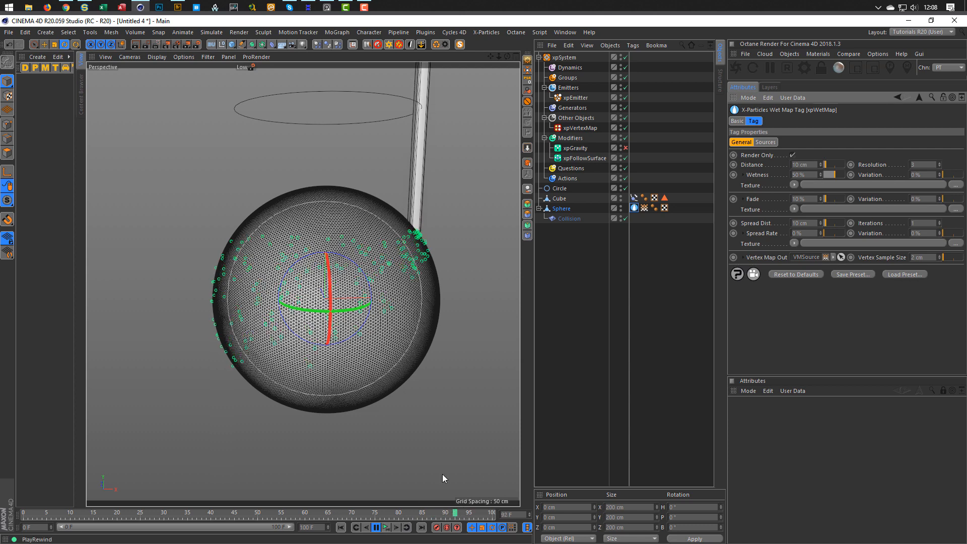
# Check the painted VMSource map, reselect the xpWetMap tag and activate the lower Attributes panel.
pyautogui.click(644, 208)
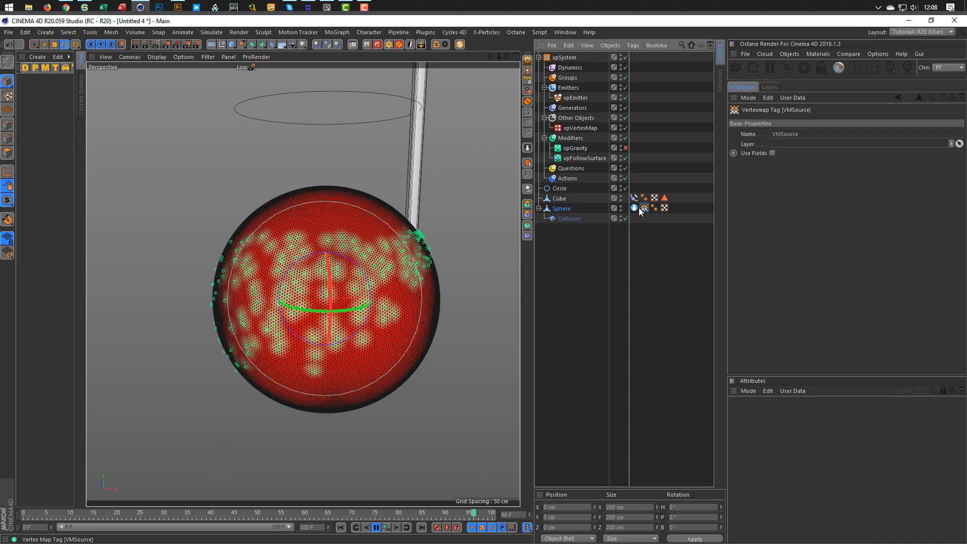
pyautogui.click(634, 208)
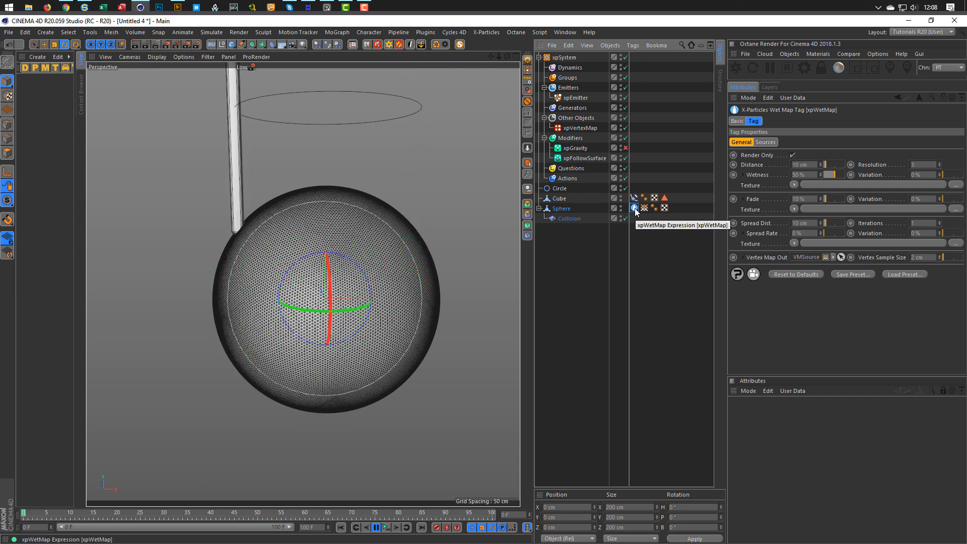
pyautogui.click(942, 392)
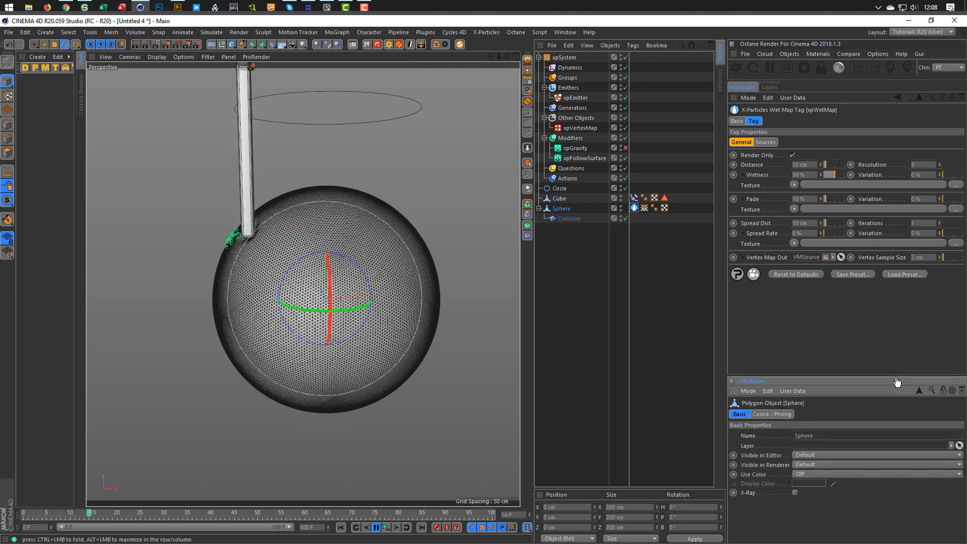
# Enlarge the lower Attributes panel and lock it to the xpWetMap tag settings.
pyautogui.moveTo(895, 370); pyautogui.dragTo(895, 305)
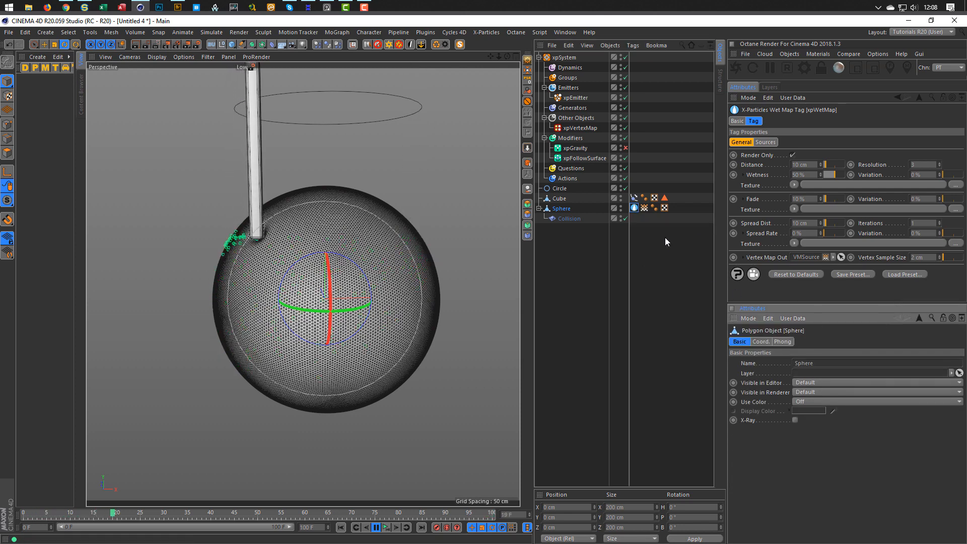
pyautogui.click(635, 208)
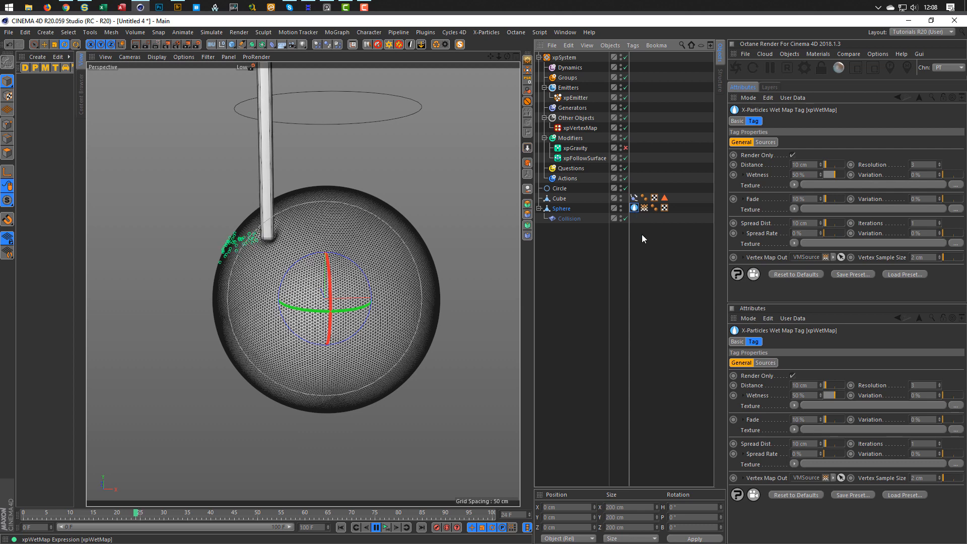
pyautogui.click(941, 318)
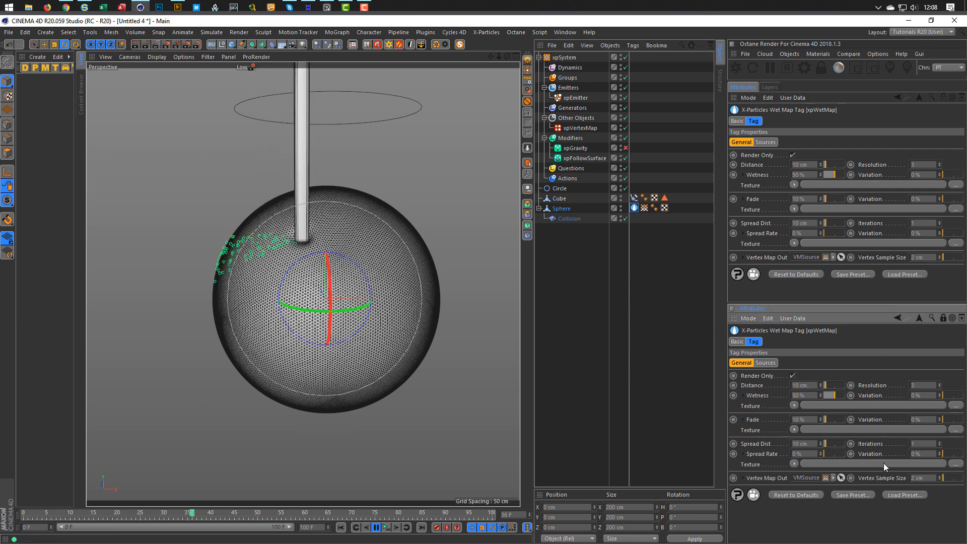
pyautogui.click(644, 208)
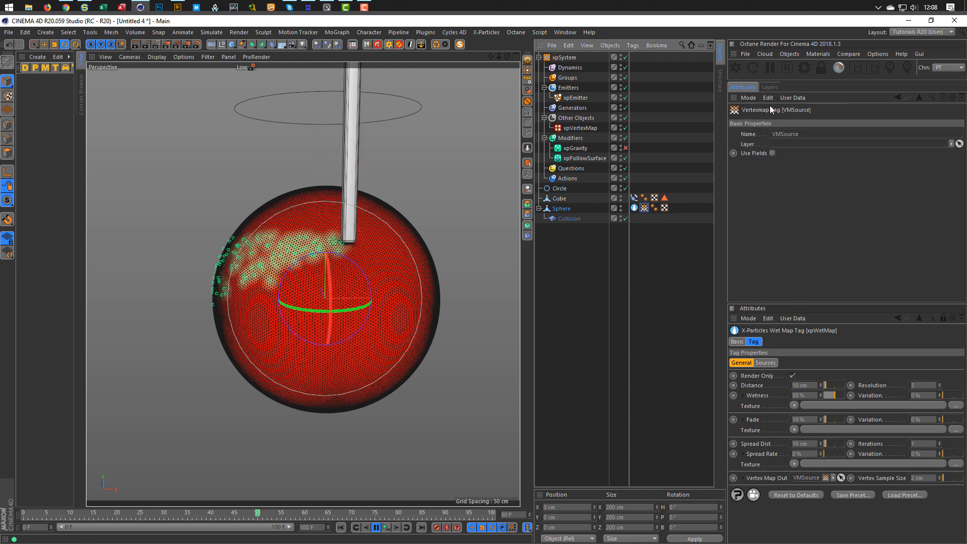
# Raise the wet map Wetness to 100% and replay the simulation to check it.
pyautogui.click(579, 128)
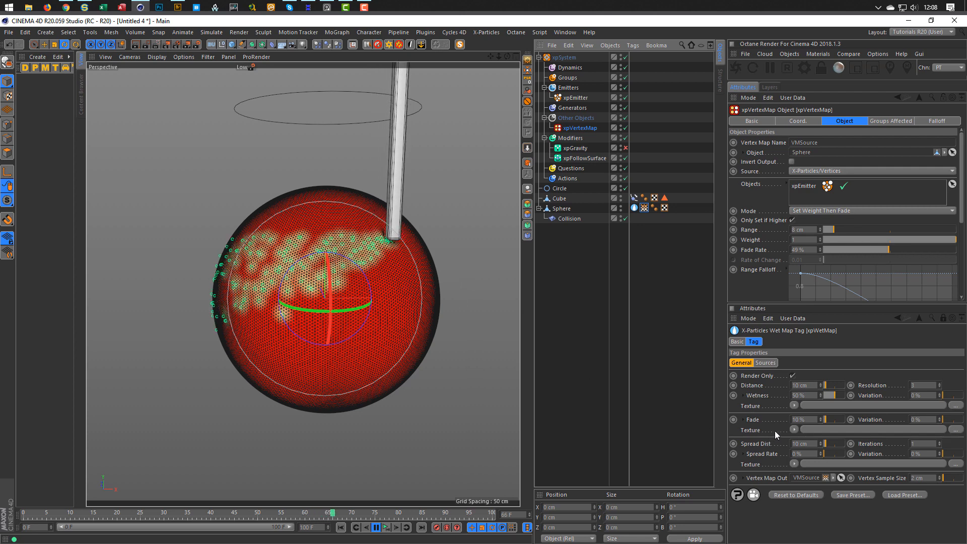
pyautogui.click(805, 395)
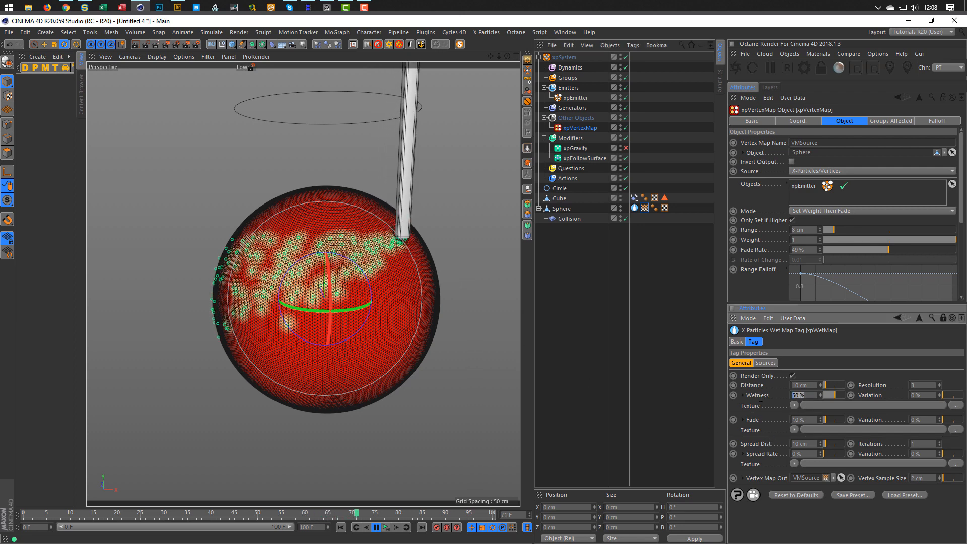
pyautogui.write('100')
pyautogui.press('Return')
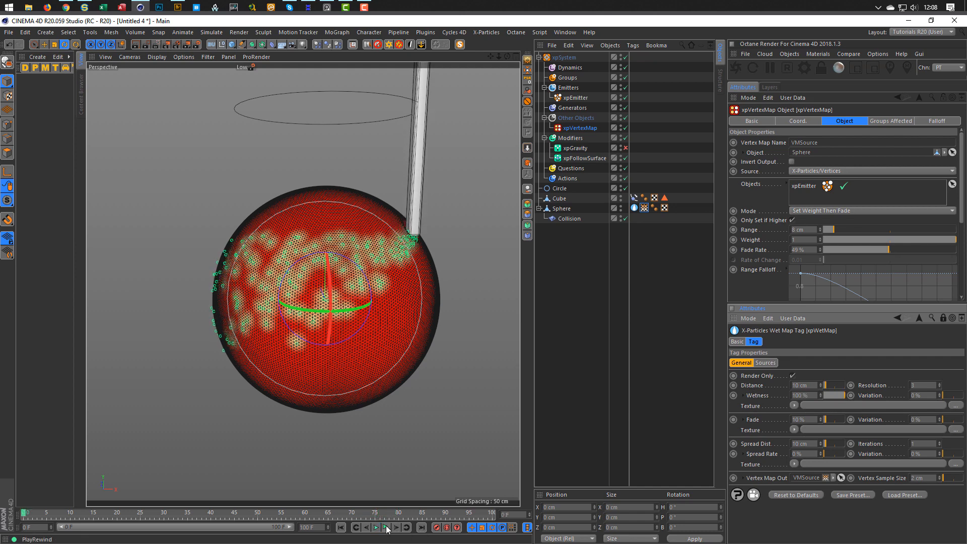
pyautogui.click(386, 528)
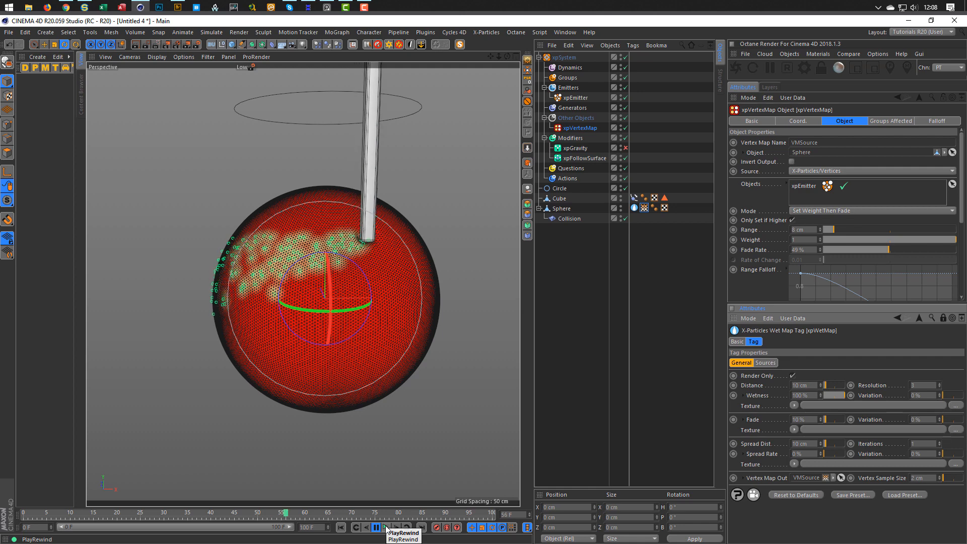
pyautogui.click(386, 529)
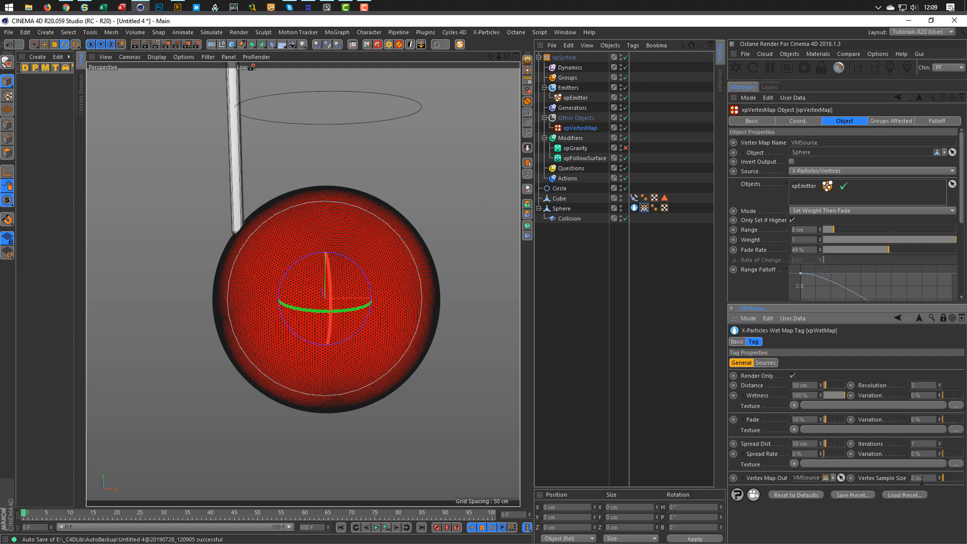
# Set the Vertex Sample Size to 5 cm and replay the simulation.
pyautogui.write('5')
pyautogui.press('Return')
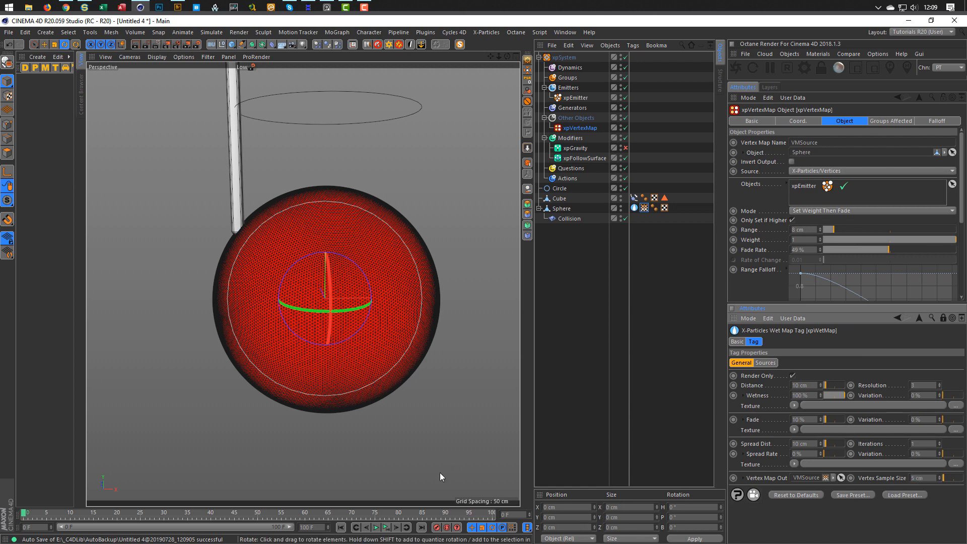
pyautogui.click(385, 527)
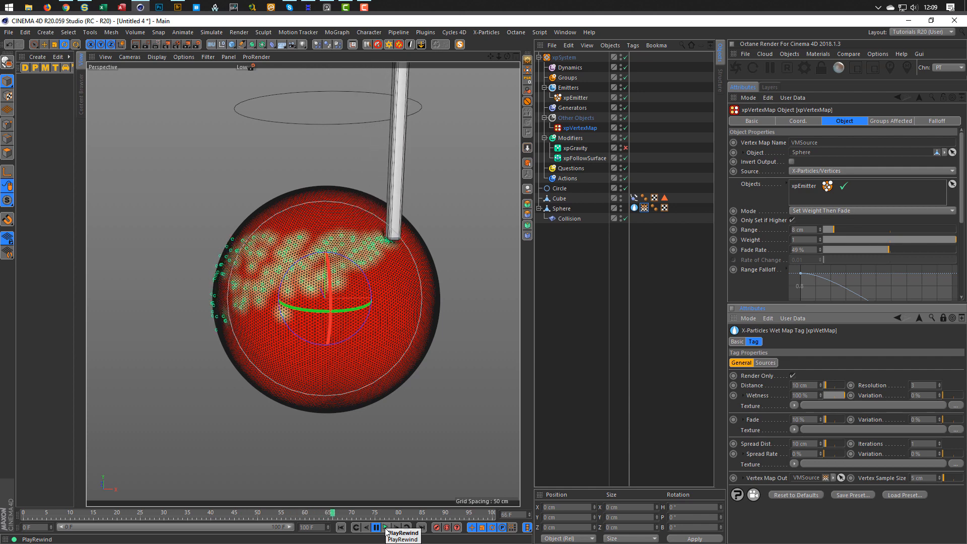
pyautogui.click(386, 528)
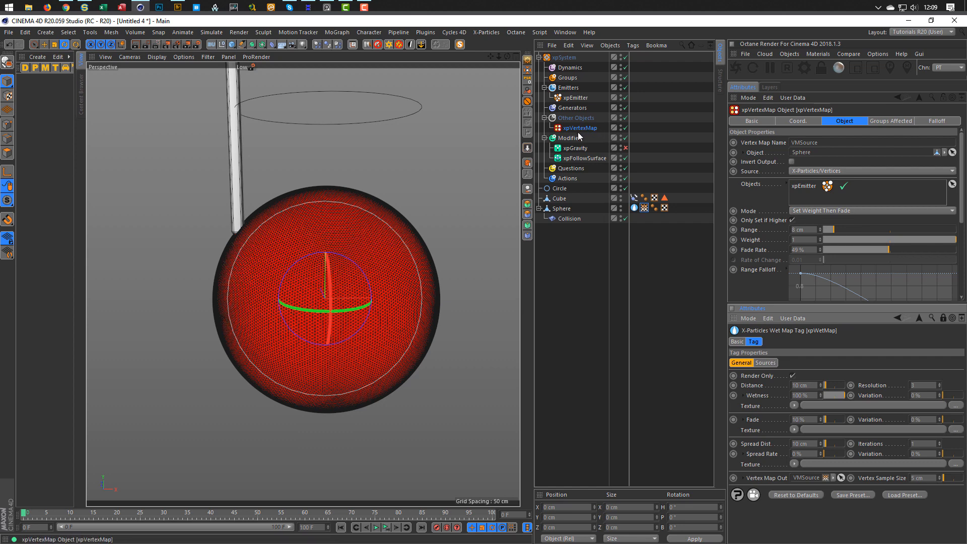
# Set the xpEmitter particle radius to 2 cm and play the simulation to check it.
pyautogui.click(575, 97)
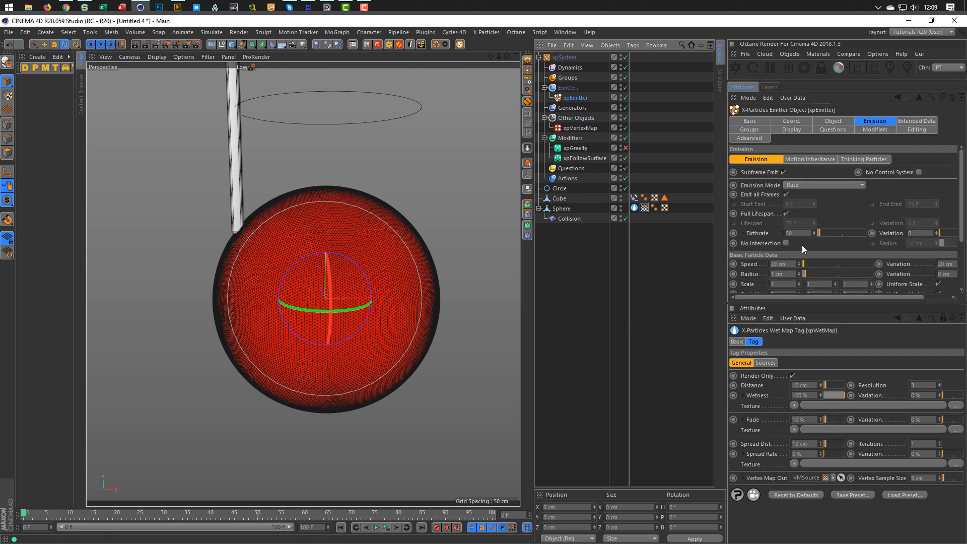
pyautogui.moveTo(790, 273); pyautogui.dragTo(731, 280)
pyautogui.write('2')
pyautogui.press('Return')
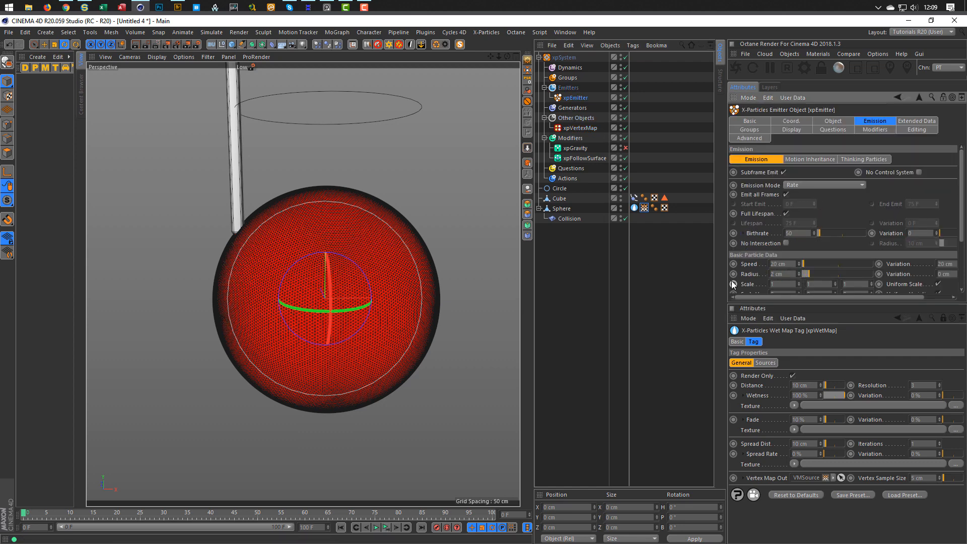
pyautogui.click(385, 528)
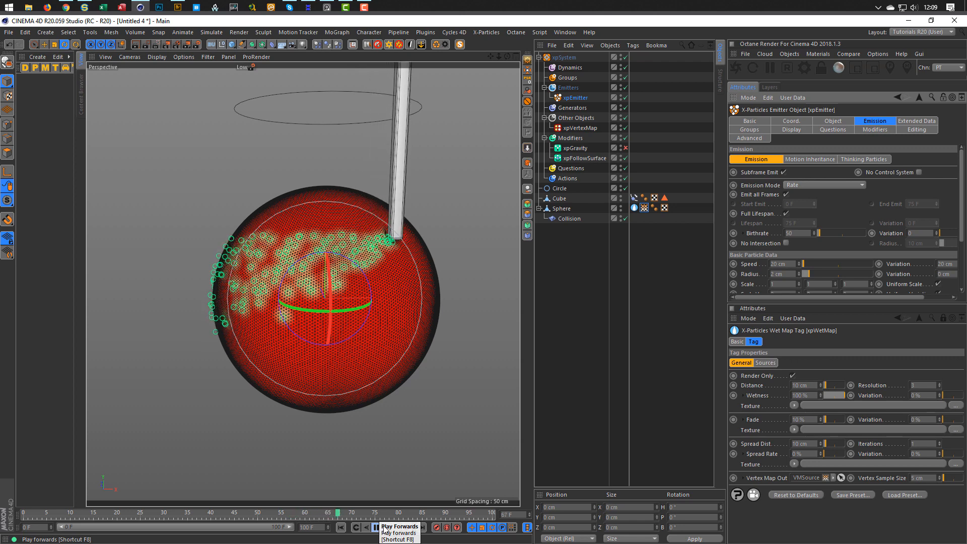
pyautogui.click(376, 527)
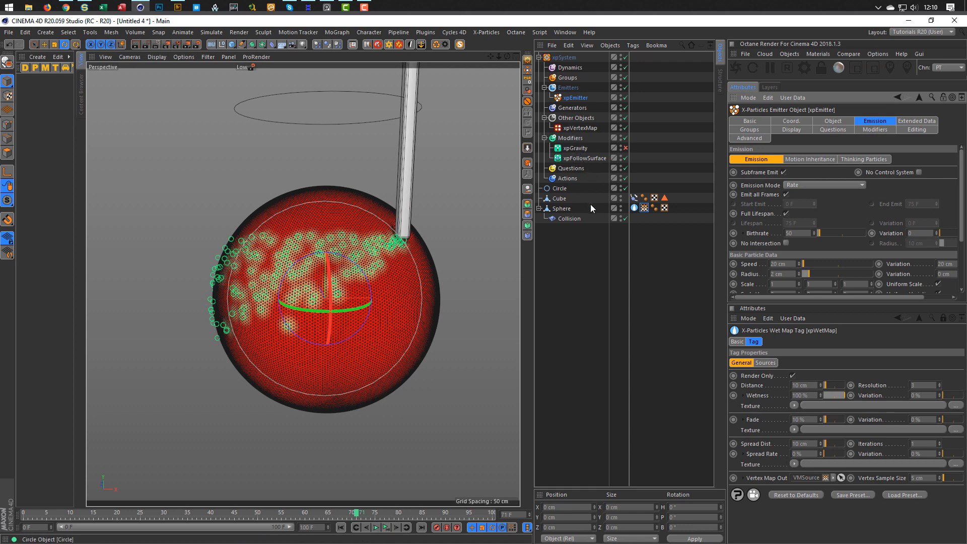
# Lower the wet map Fade to 0% and replay the painted trail on the vertex map.
pyautogui.click(634, 208)
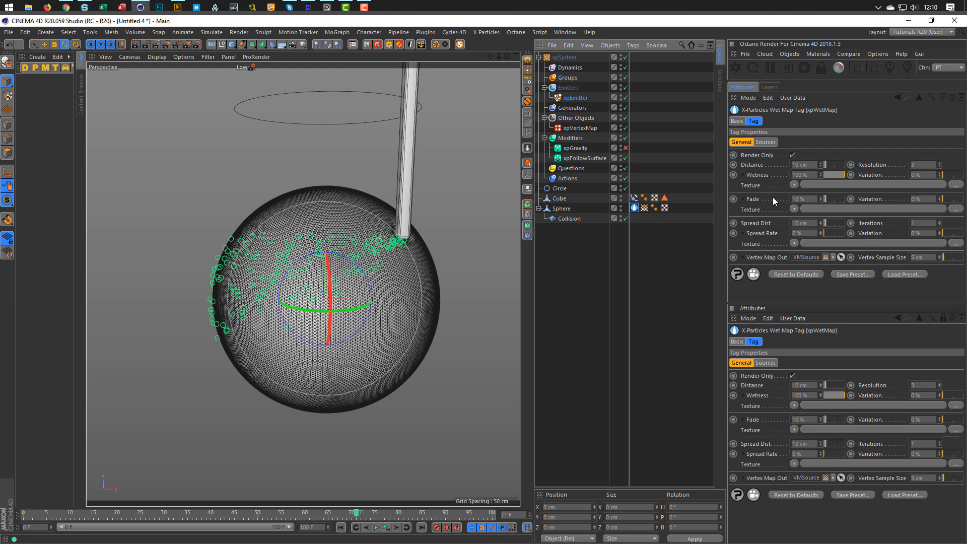
pyautogui.moveTo(830, 198); pyautogui.dragTo(818, 198)
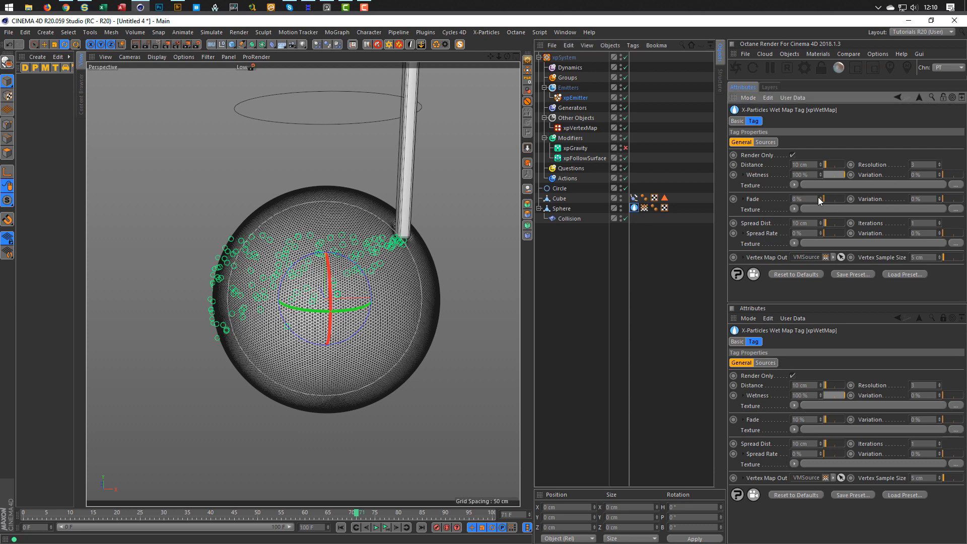
pyautogui.click(643, 208)
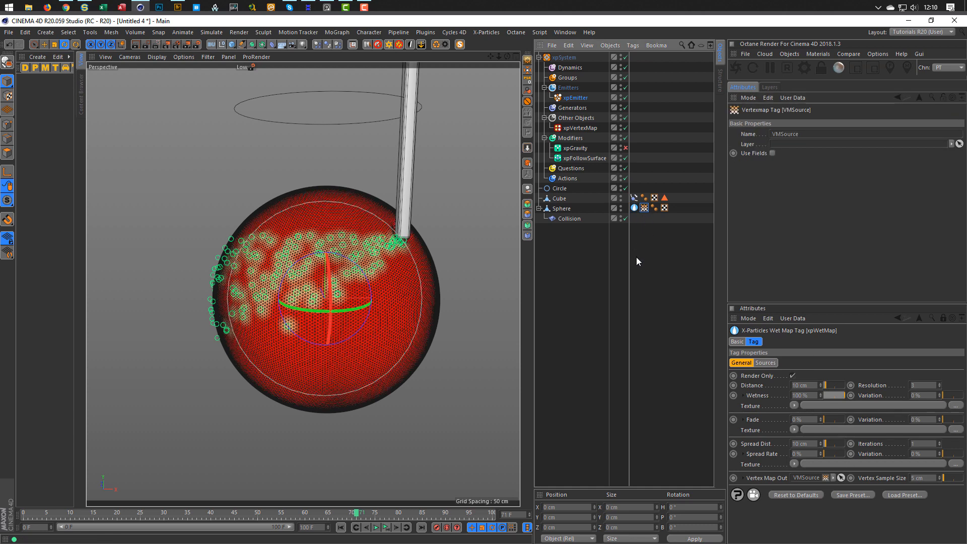
pyautogui.click(387, 528)
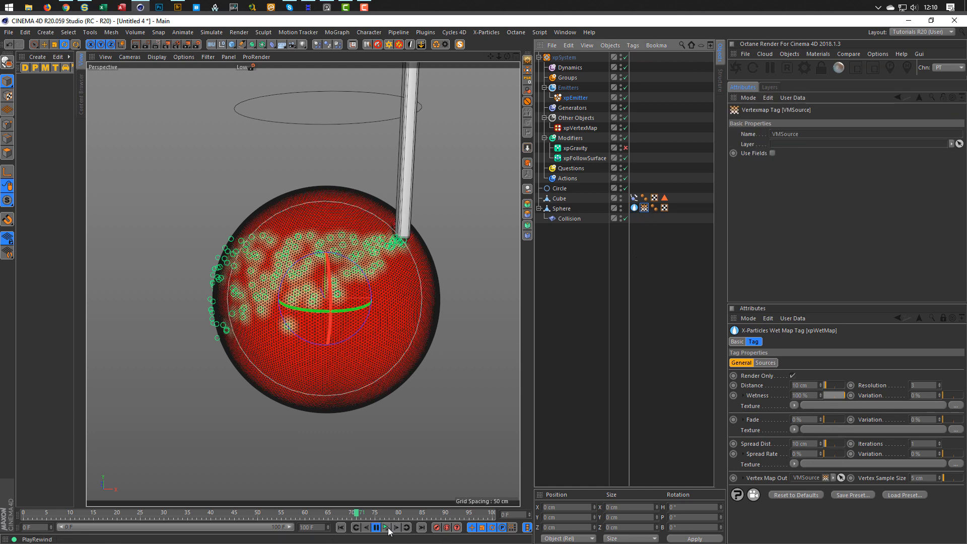
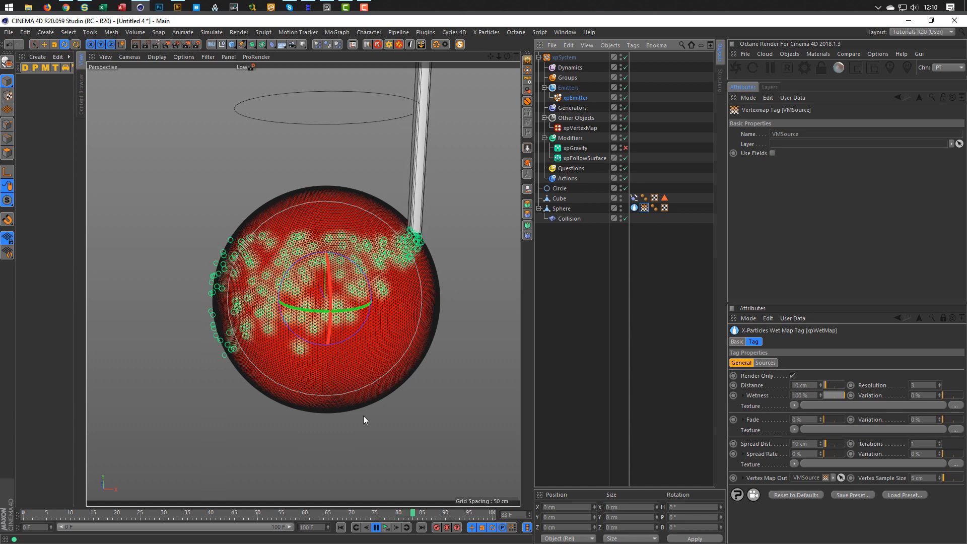
# Stop the wet-map simulation and rewind it to frame 0.
pyautogui.click(386, 527)
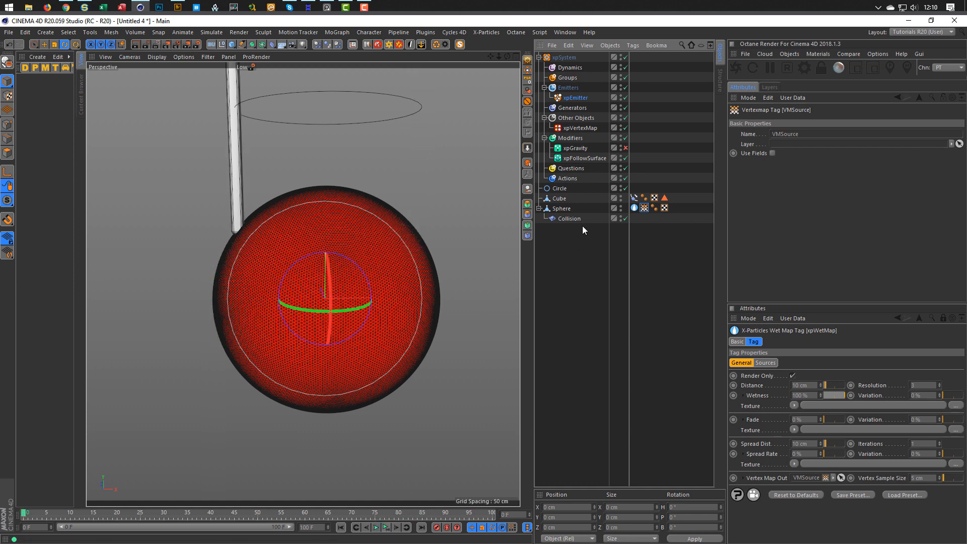
# Set the xpEmitter's Speed Variation to 10 cm and Birthrate to 100.
pyautogui.click(575, 99)
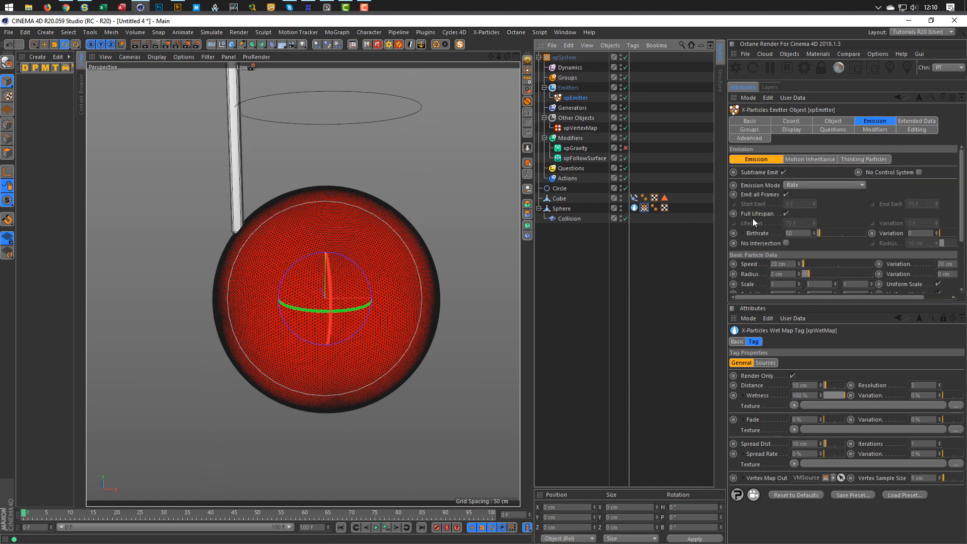
pyautogui.click(945, 265)
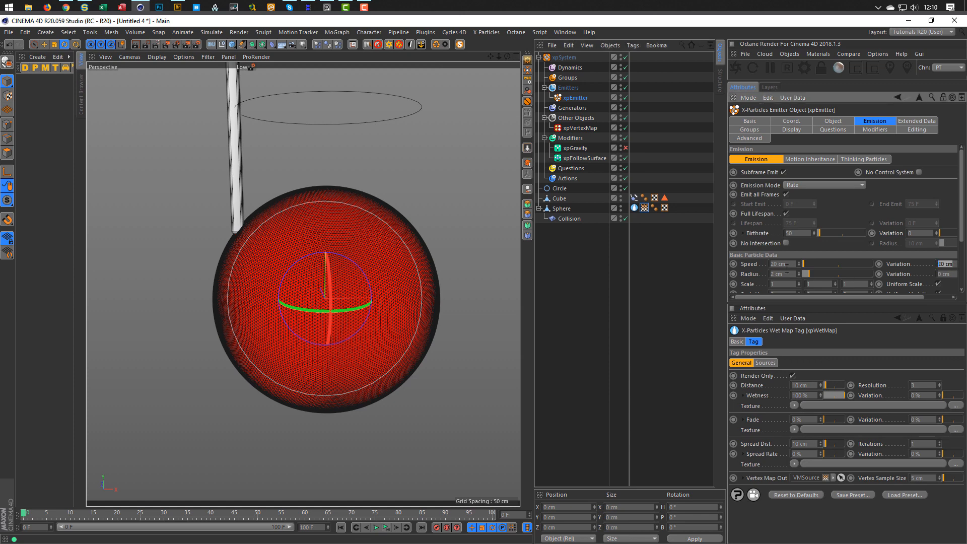
pyautogui.write('10100')
pyautogui.press('Return')
# Preview the denser particle stream, rewind, and select xpVertexMap.
pyautogui.click(386, 529)
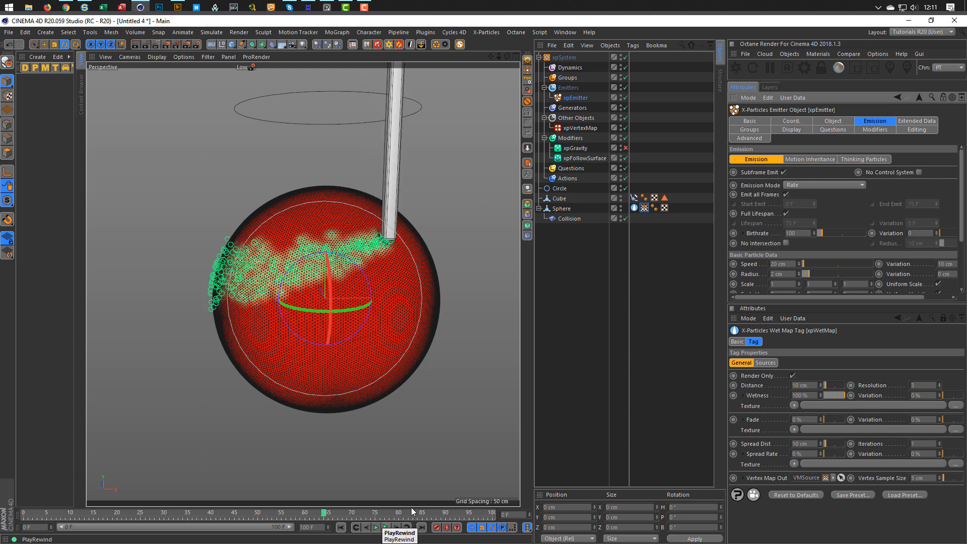
pyautogui.click(385, 528)
pyautogui.click(580, 128)
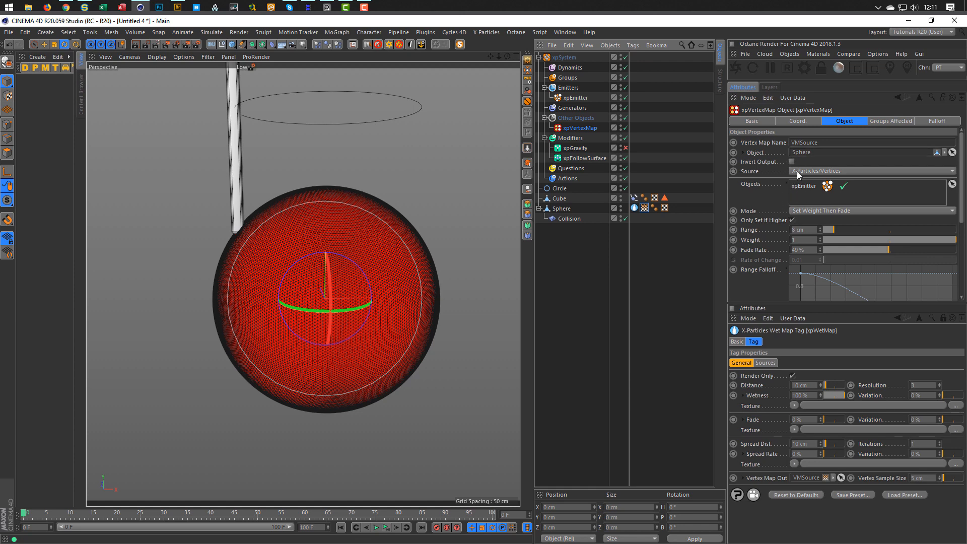
# Set the vertex map Range to 15 cm and Fade Rate to 0%, then play the simulation.
pyautogui.moveTo(962, 146); pyautogui.dragTo(960, 173)
pyautogui.doubleClick(812, 180)
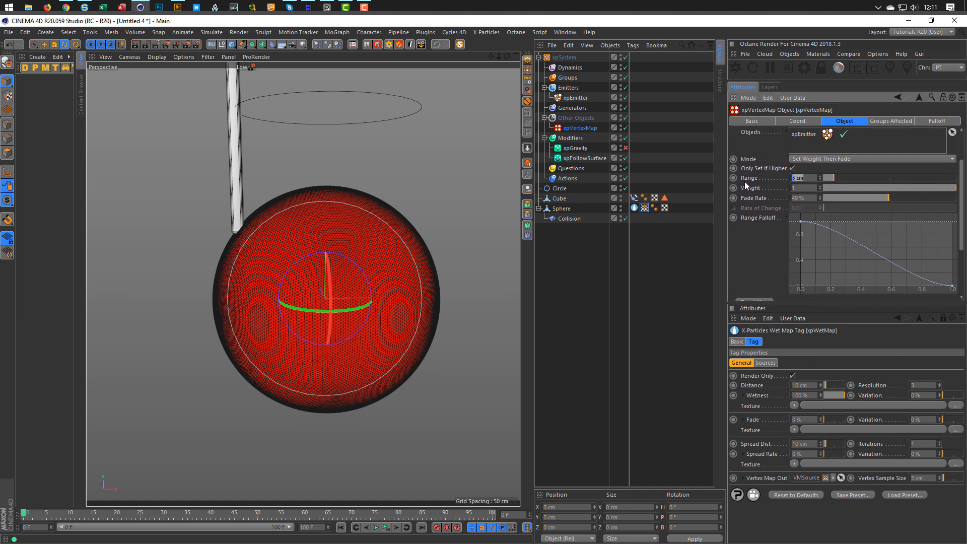
pyautogui.write('15')
pyautogui.press('Return')
pyautogui.moveTo(884, 199); pyautogui.dragTo(851, 201)
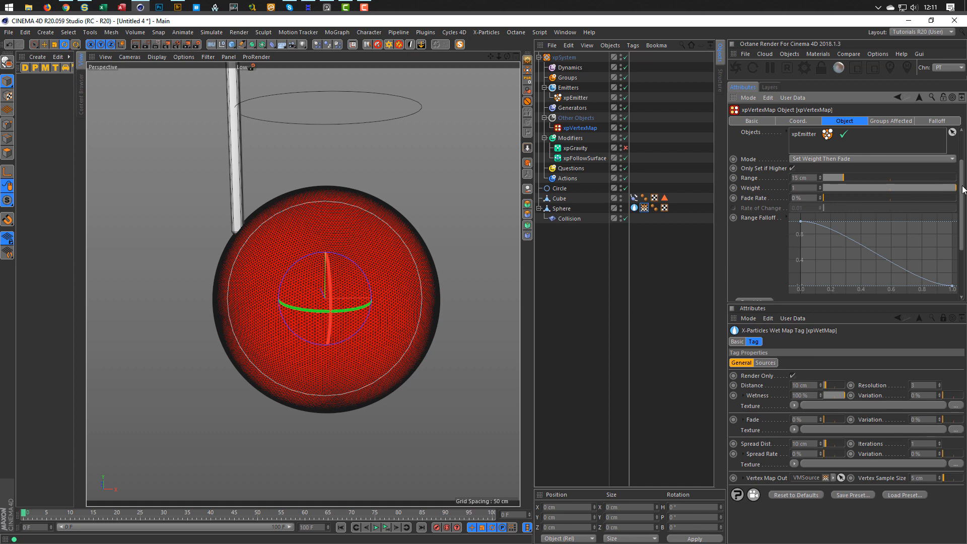
pyautogui.moveTo(962, 190); pyautogui.dragTo(962, 163)
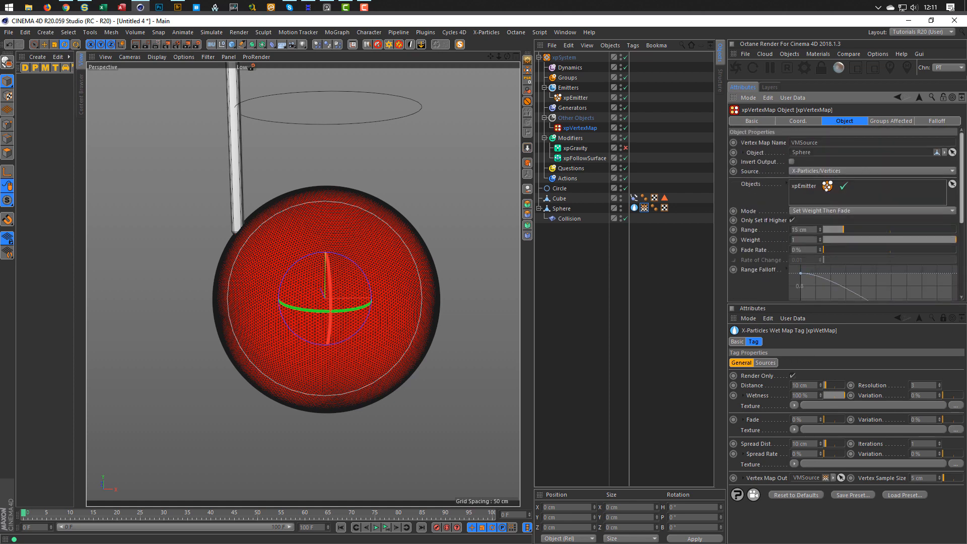
pyautogui.click(377, 527)
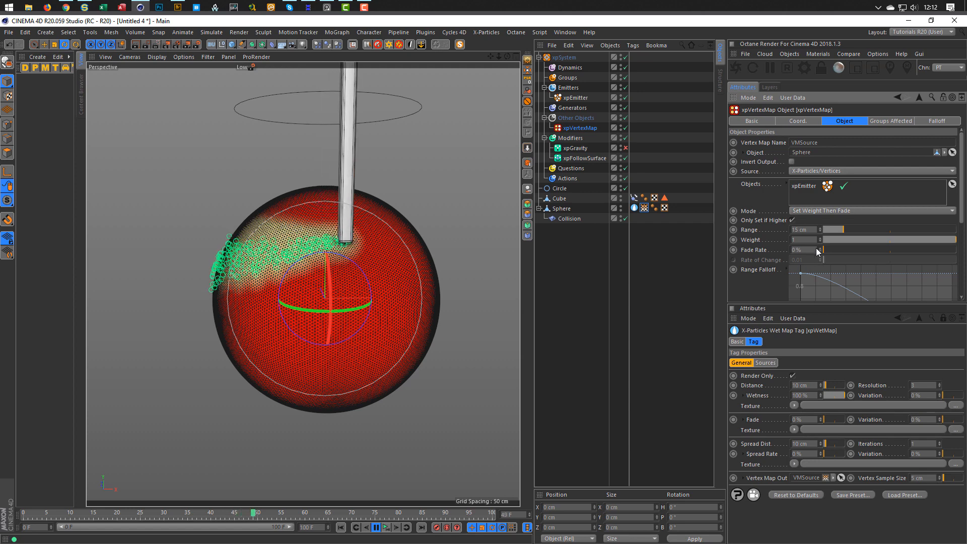
# Reduce the vertex map Range to 10 cm and replay the simulation from the start.
pyautogui.click(808, 229)
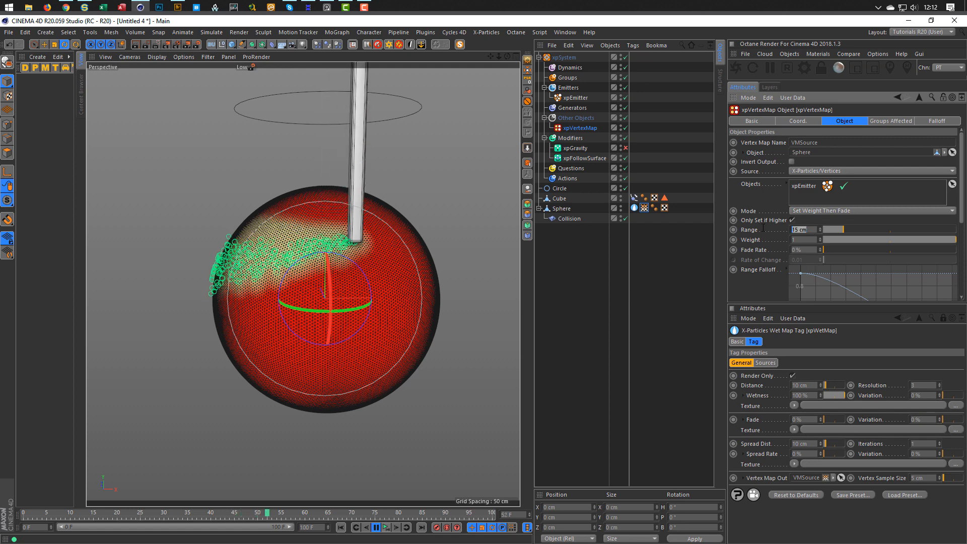
pyautogui.write('10')
pyautogui.press('Return')
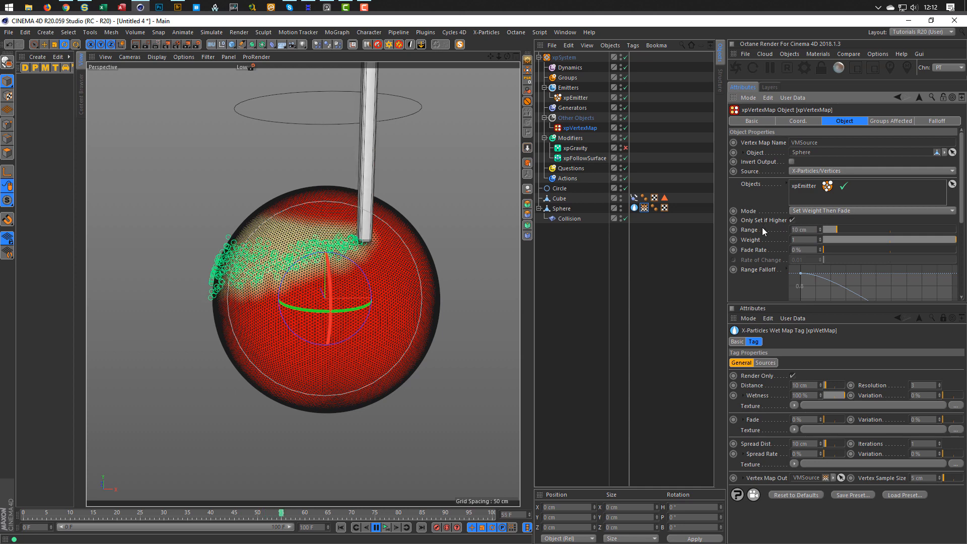
pyautogui.click(386, 529)
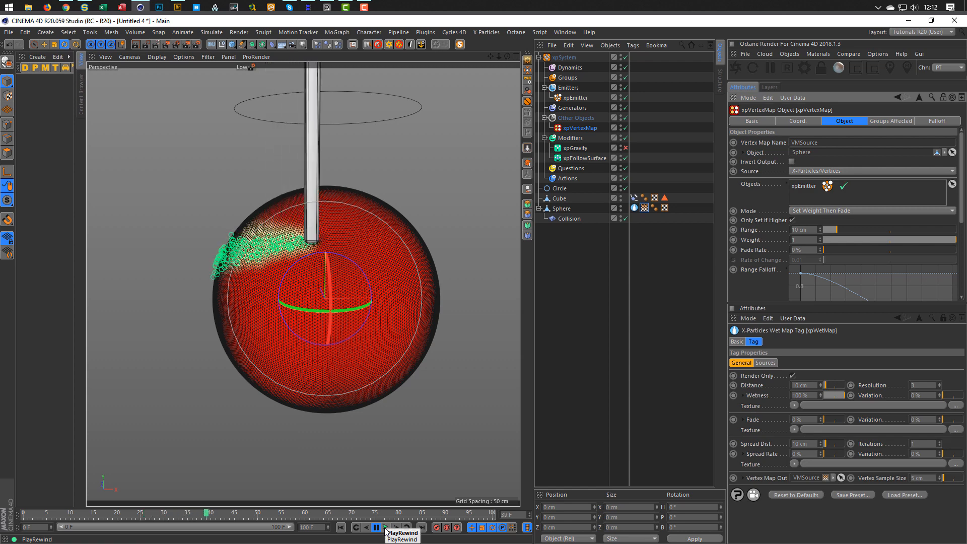
pyautogui.click(385, 530)
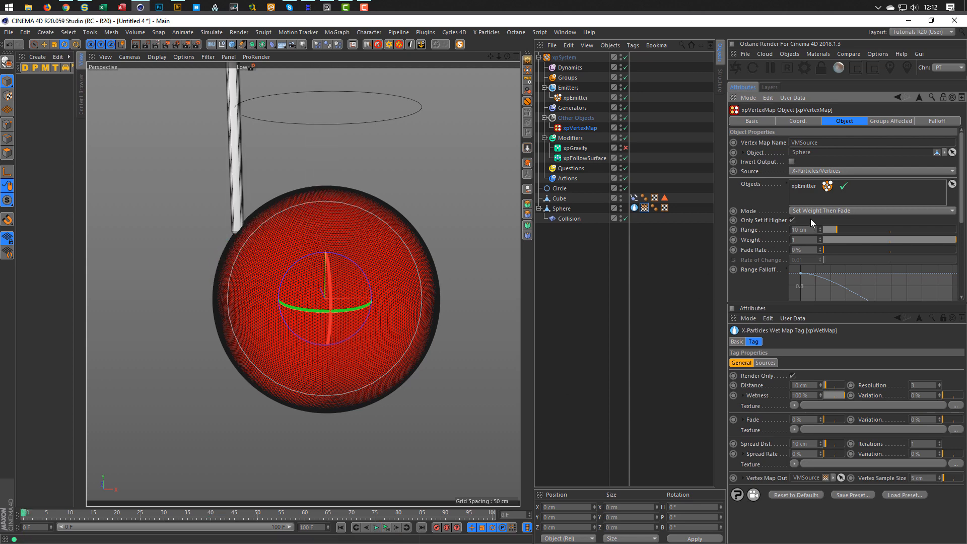
# Set the emitter particle Speed to 50 cm with 25 cm variation.
pyautogui.click(575, 98)
pyautogui.click(784, 264)
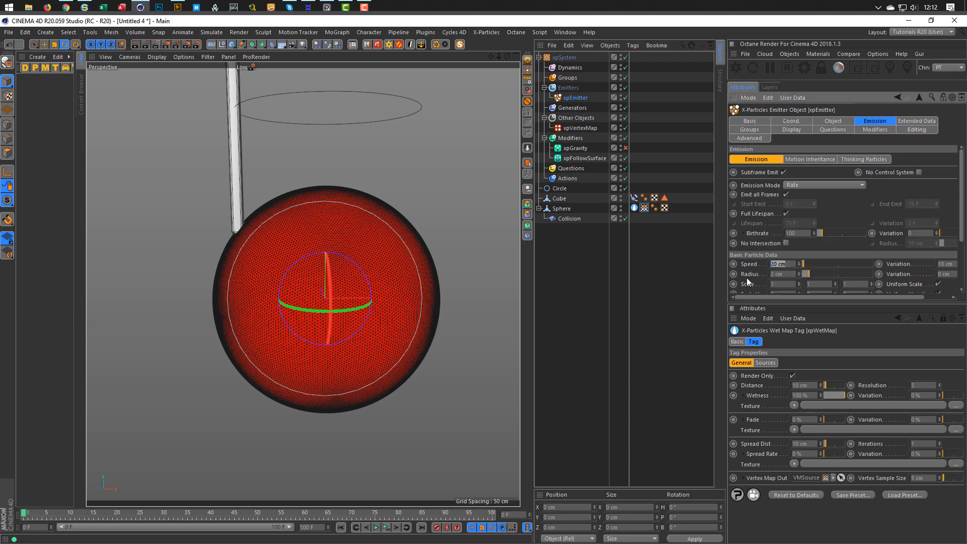
pyautogui.write('50')
pyautogui.press('Return')
pyautogui.press('Tab')
pyautogui.write('2')
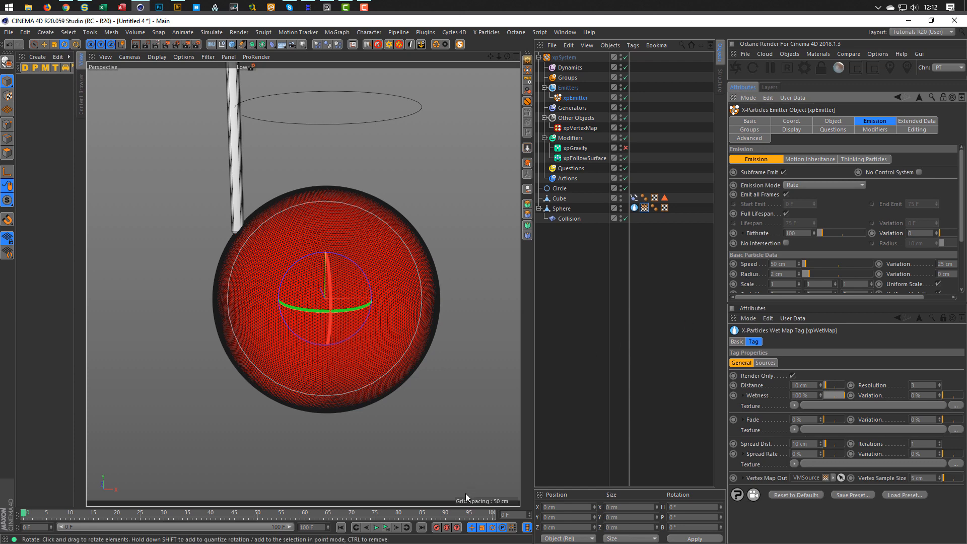
# Preview the faster particles, rewind, and lower Speed to 40 cm.
pyautogui.click(386, 527)
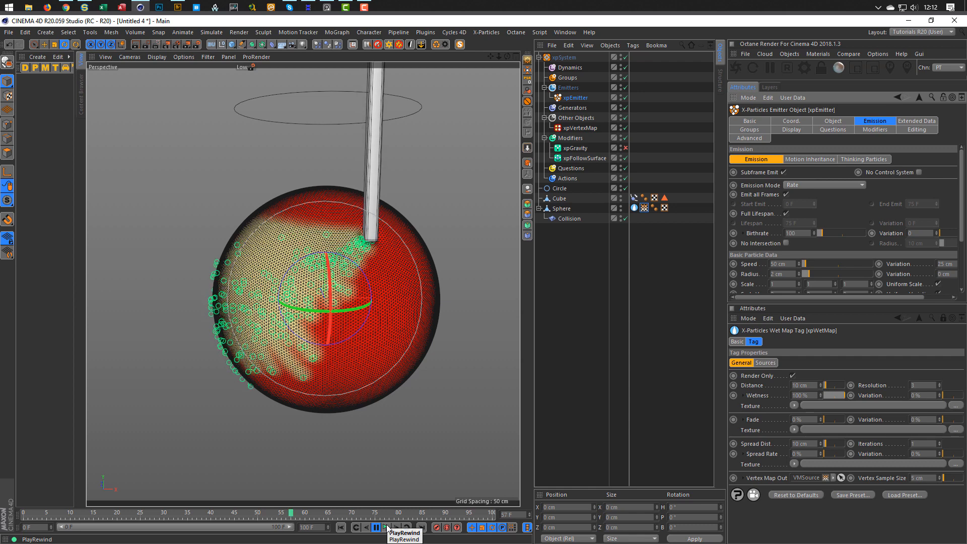
pyautogui.click(387, 527)
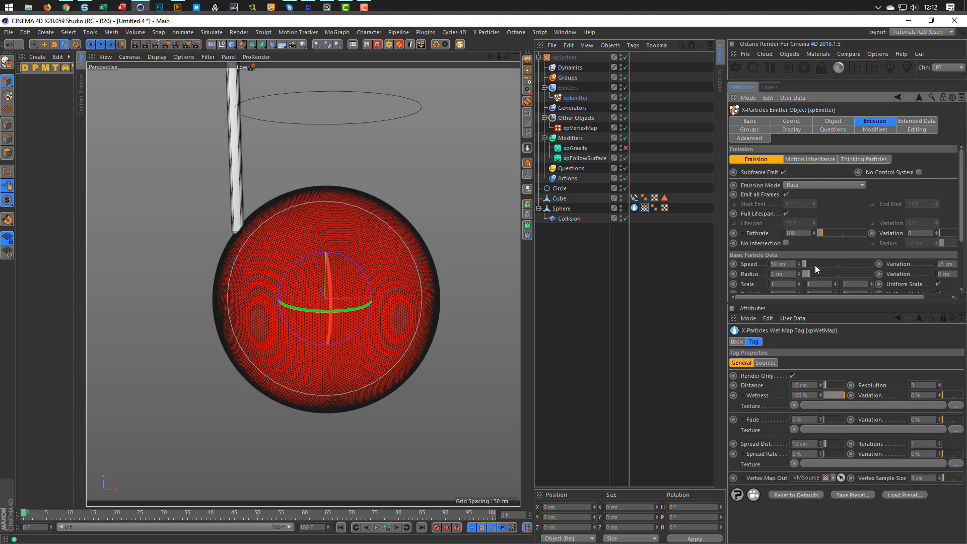
pyautogui.click(779, 263)
pyautogui.write('4')
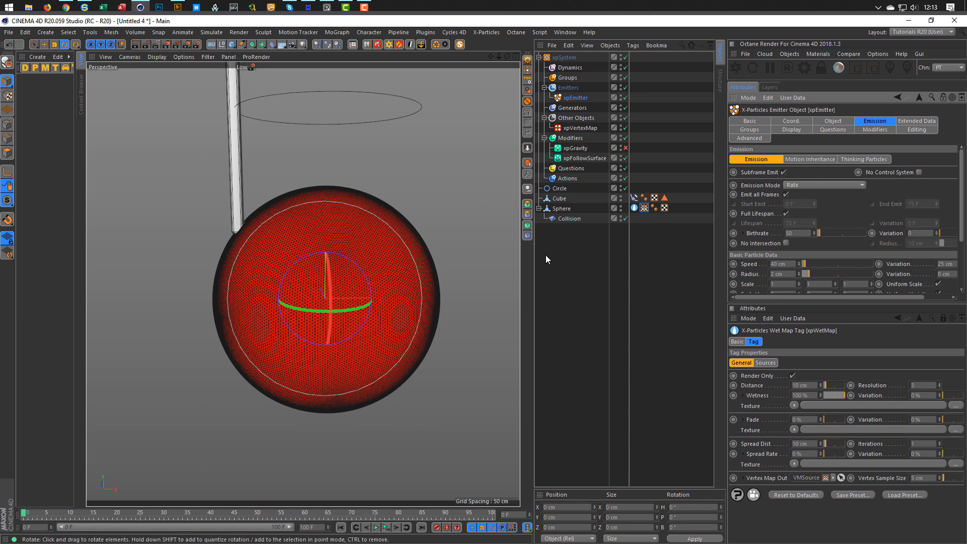
# Test the 40 cm speed, drop emitter Speed to 20 cm, and replay the wet spread.
pyautogui.click(385, 527)
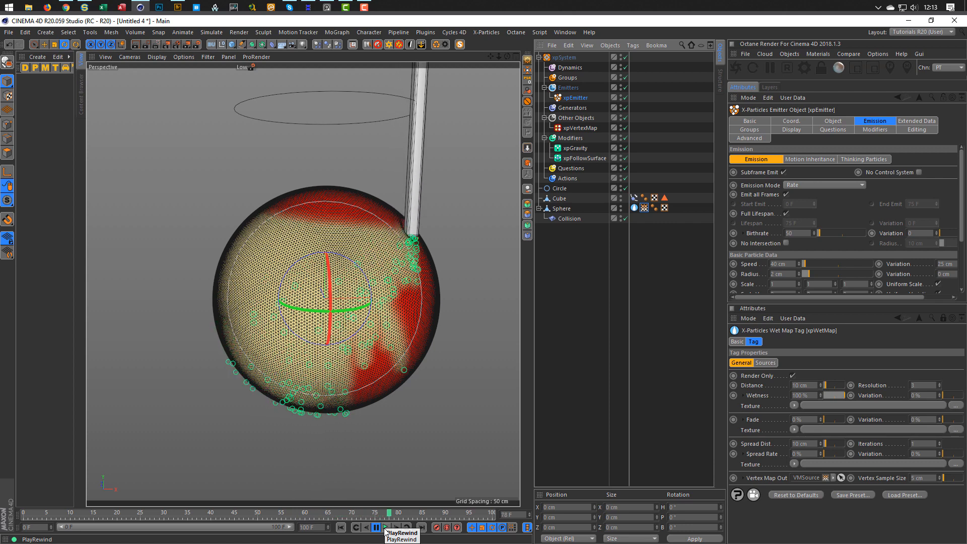
pyautogui.click(386, 532)
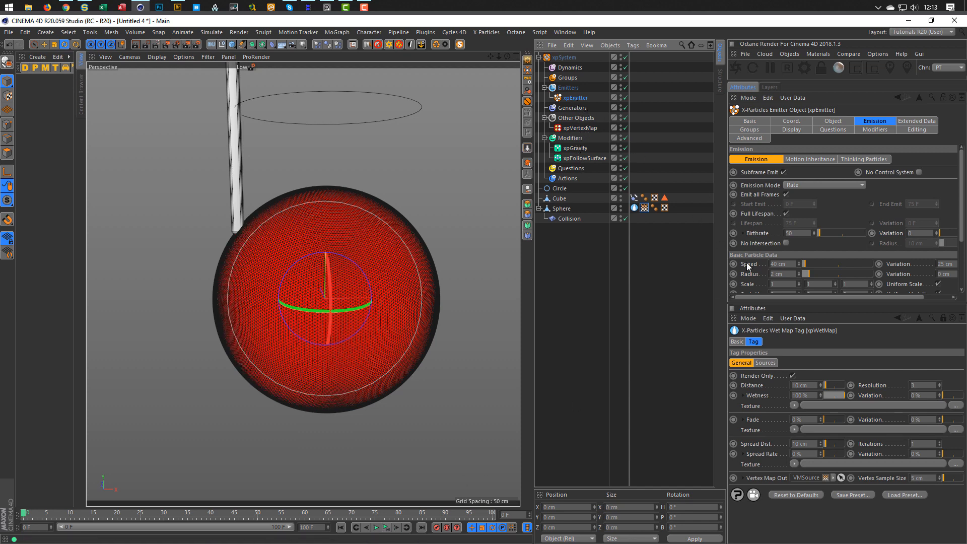
pyautogui.click(784, 266)
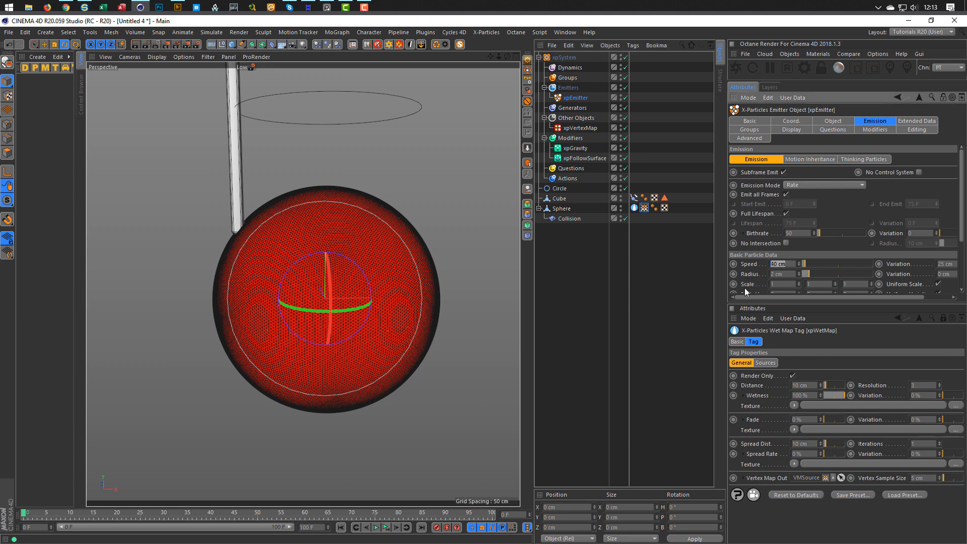
pyautogui.write('20')
pyautogui.press('Return')
pyautogui.click(387, 527)
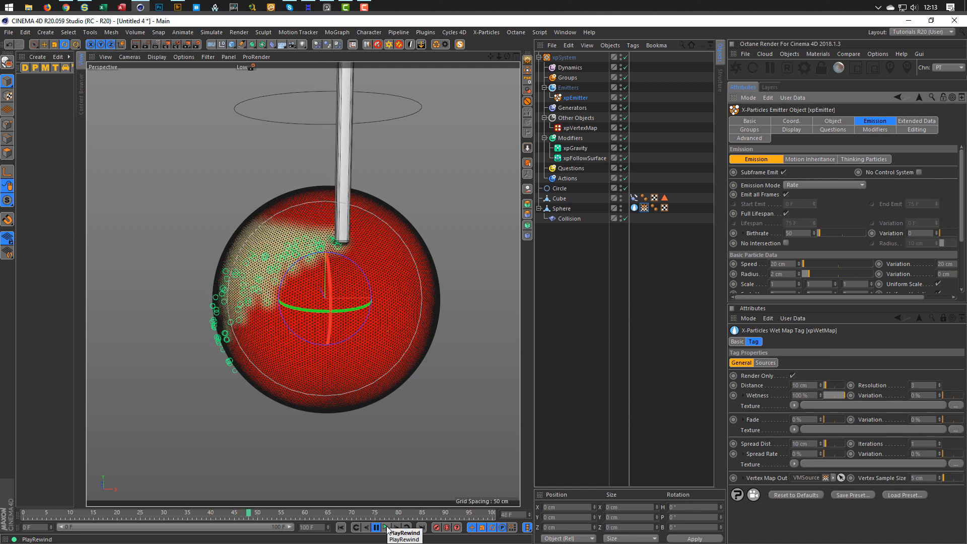
pyautogui.click(386, 528)
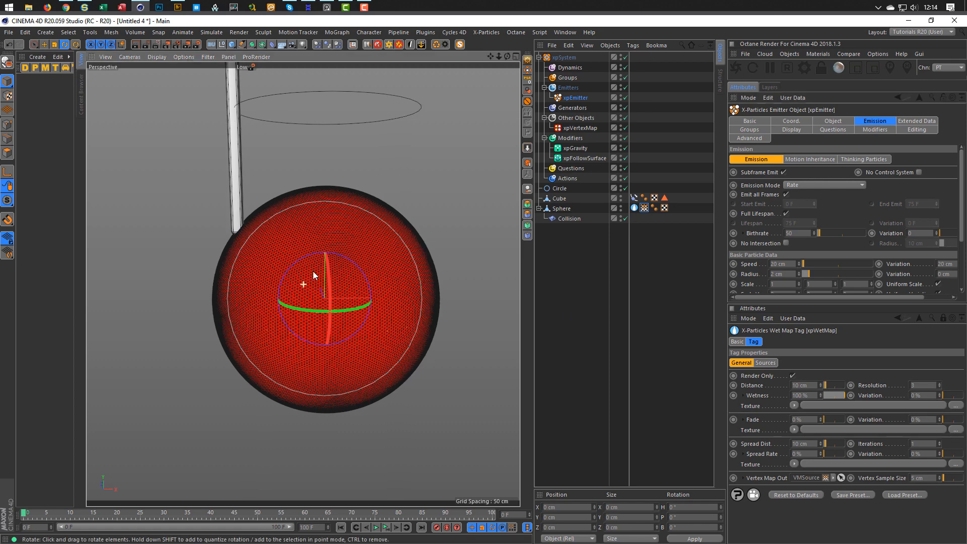
# Reframe the sphere in the viewport and create an Octane Blend Material, OctBlend.
pyautogui.keyDown('alt'); pyautogui.moveTo(312, 270); pyautogui.dragTo(285, 248, button='middle'); pyautogui.keyUp('alt')
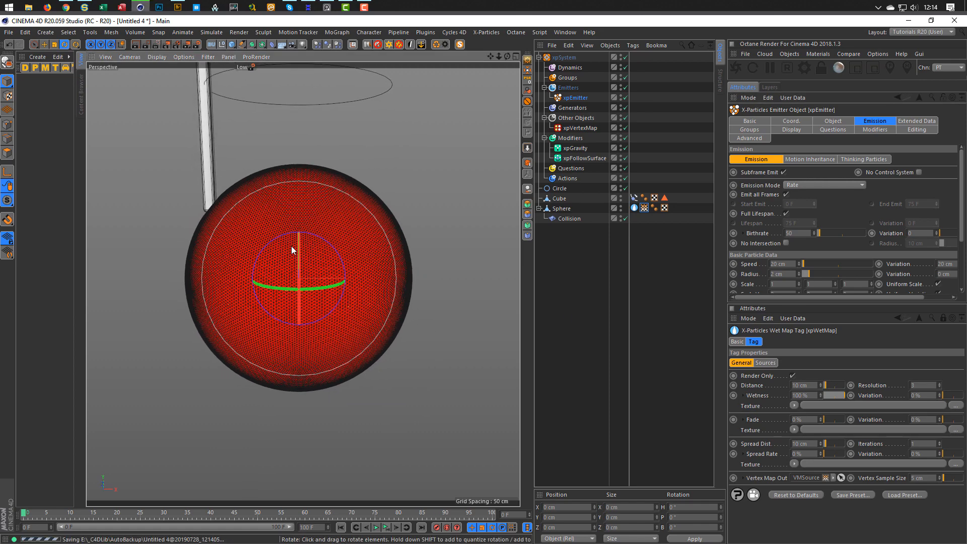
pyautogui.keyDown('alt'); pyautogui.moveTo(292, 246); pyautogui.dragTo(302, 235, button='right'); pyautogui.keyUp('alt')
pyautogui.moveTo(302, 237)
pyautogui.keyDown('alt'); pyautogui.mouseDown()
pyautogui.moveTo(302, 225)
pyautogui.moveTo(317, 250)
pyautogui.moveTo(312, 218)
pyautogui.moveTo(298, 225)
pyautogui.mouseUp(); pyautogui.keyUp('alt')
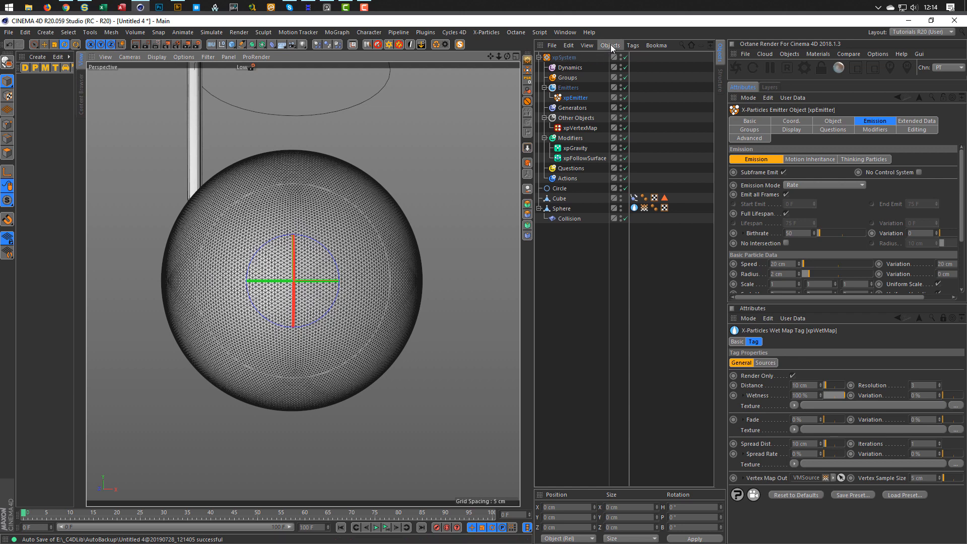
pyautogui.click(817, 53)
pyautogui.click(885, 171)
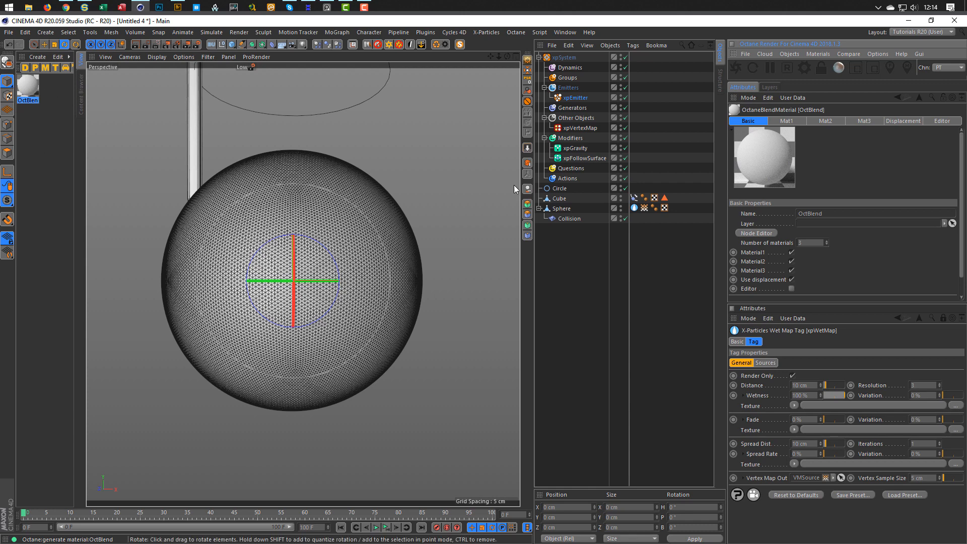
# Open the Octane Live Viewer, shrink it, and place it right of the viewport.
pyautogui.click(28, 92)
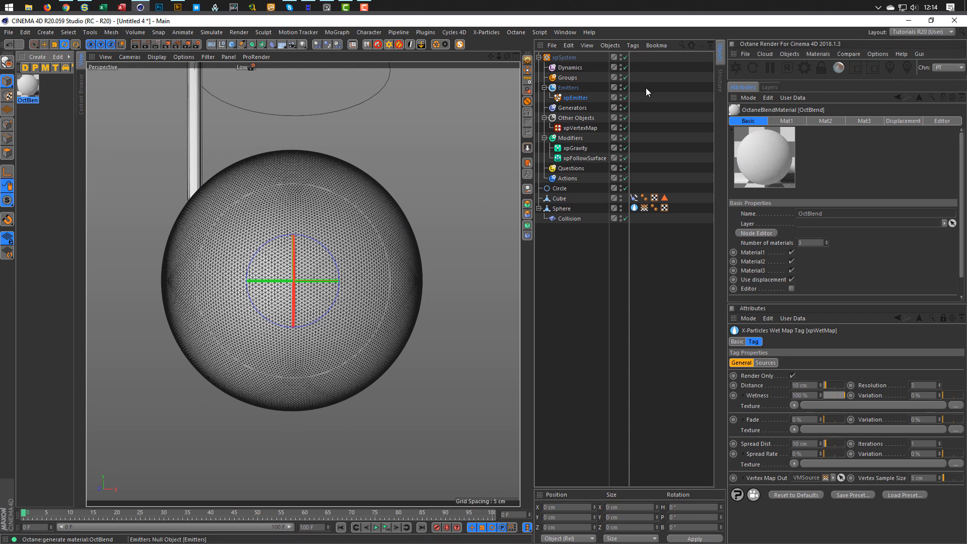
pyautogui.click(736, 73)
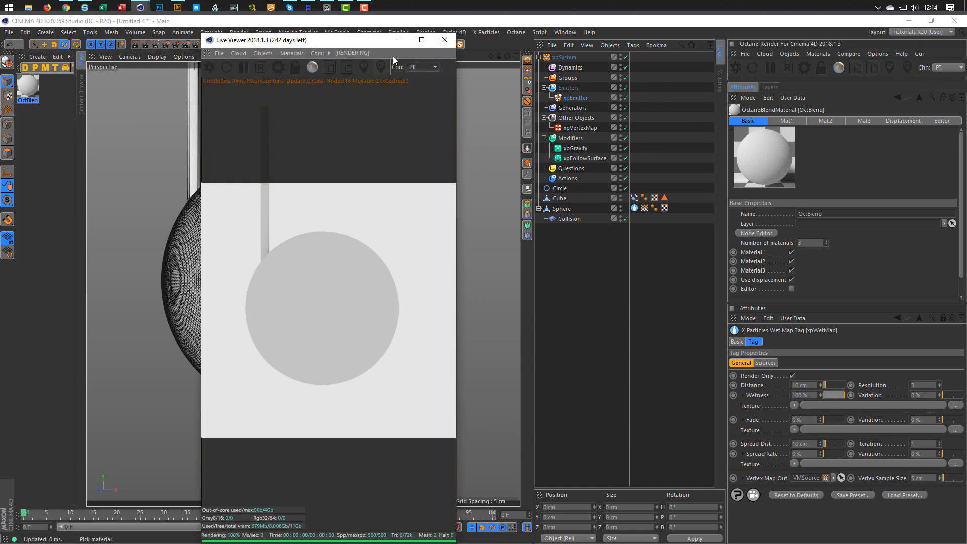
pyautogui.moveTo(202, 36); pyautogui.dragTo(219, 232)
pyautogui.moveTo(309, 238); pyautogui.dragTo(528, 218)
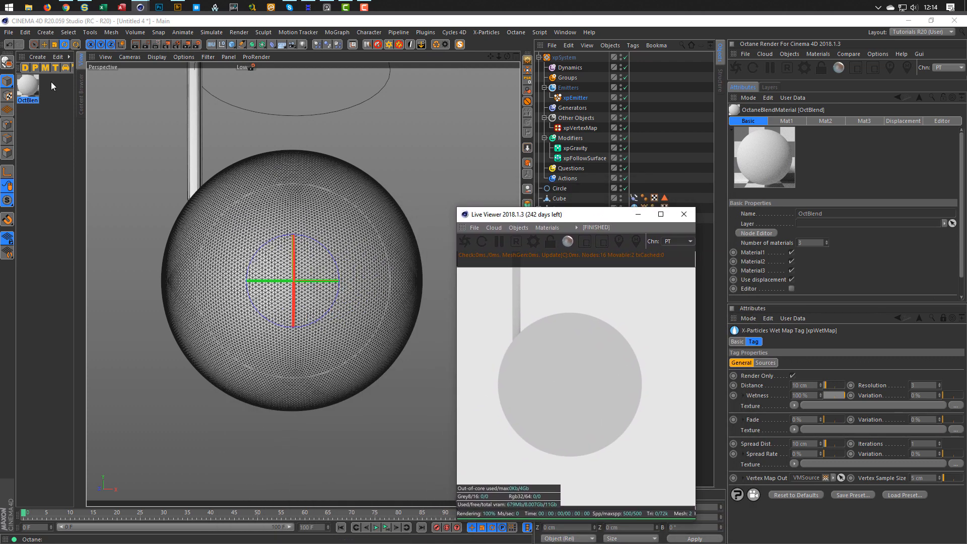
pyautogui.click(33, 88)
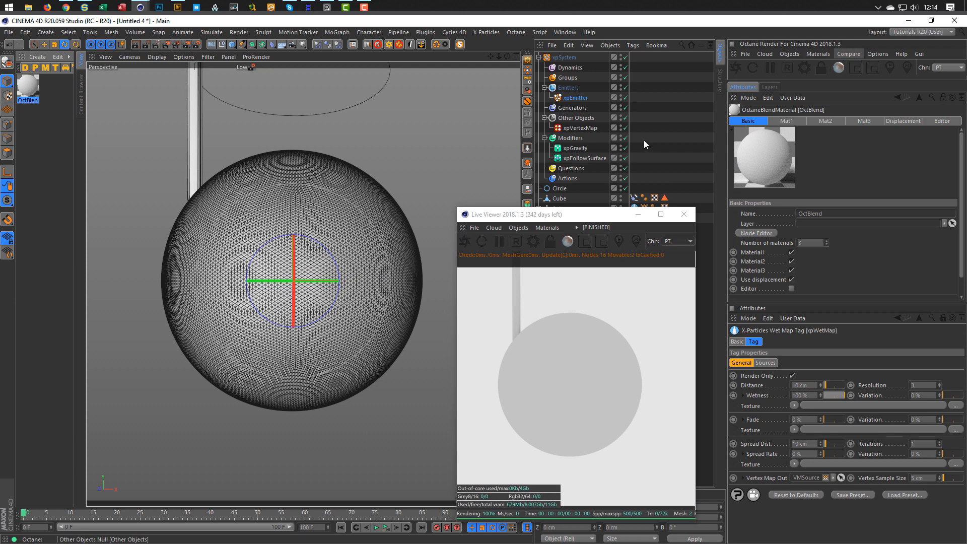
pyautogui.click(818, 54)
# In the Octane Node Editor, add a Sub material node set to Glossy.
pyautogui.click(824, 77)
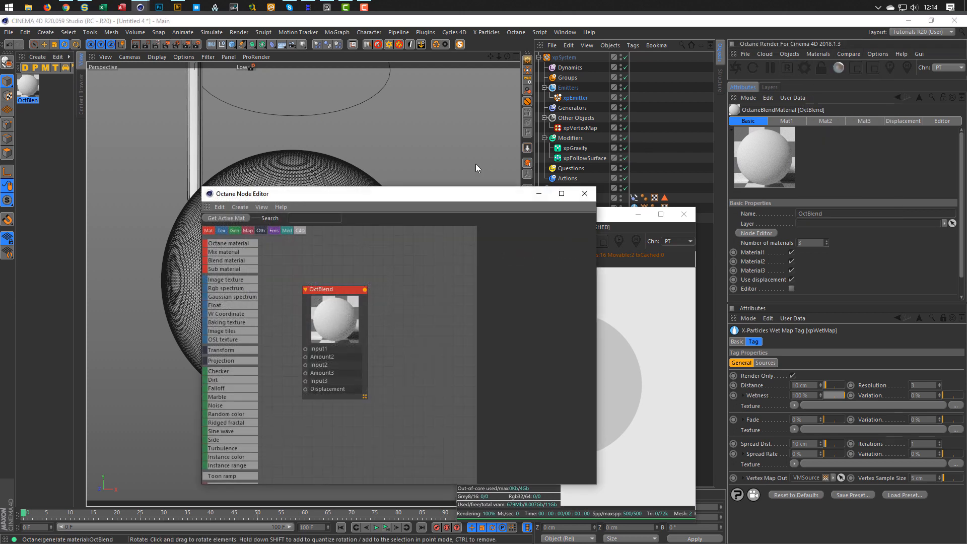
pyautogui.moveTo(398, 190); pyautogui.dragTo(231, 86)
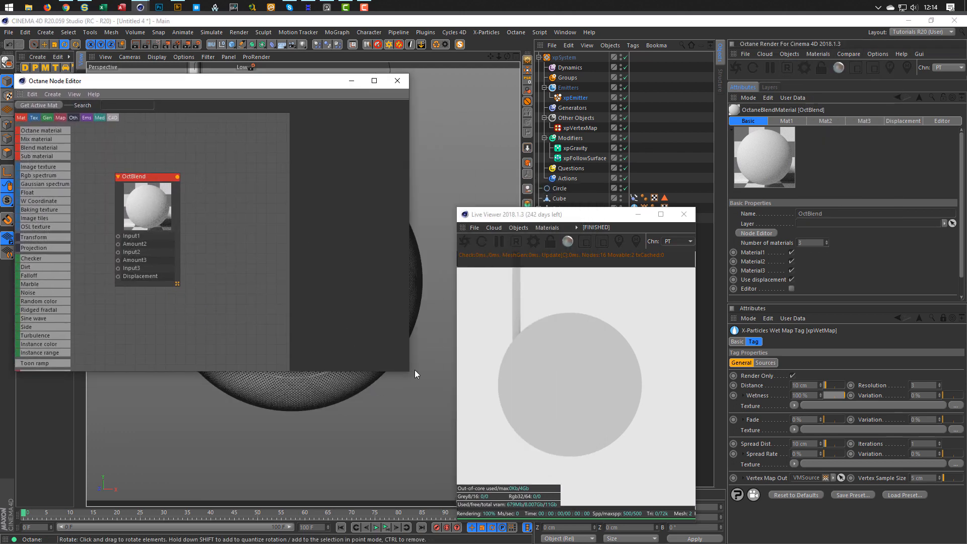
pyautogui.moveTo(594, 214); pyautogui.dragTo(837, 150)
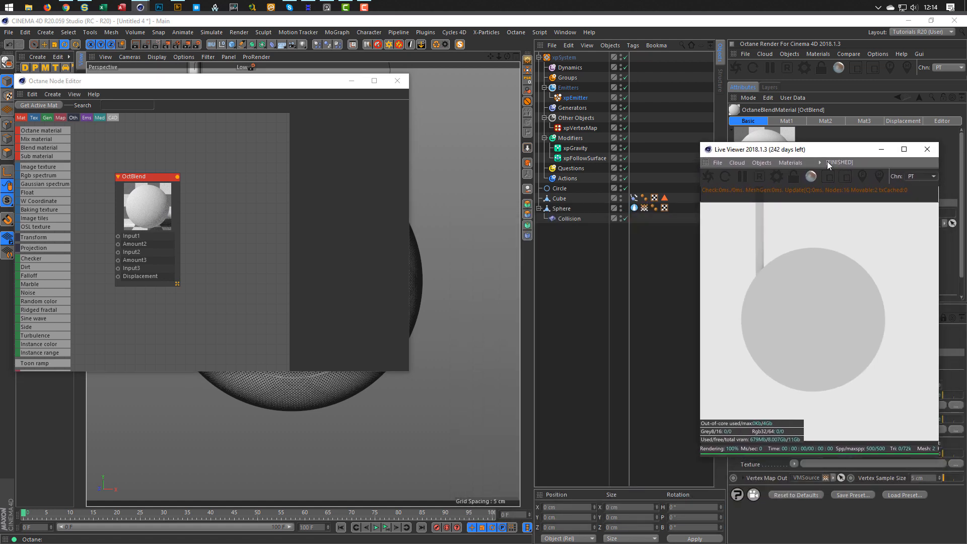
pyautogui.moveTo(408, 374); pyautogui.dragTo(489, 501)
pyautogui.moveTo(157, 179); pyautogui.dragTo(269, 185)
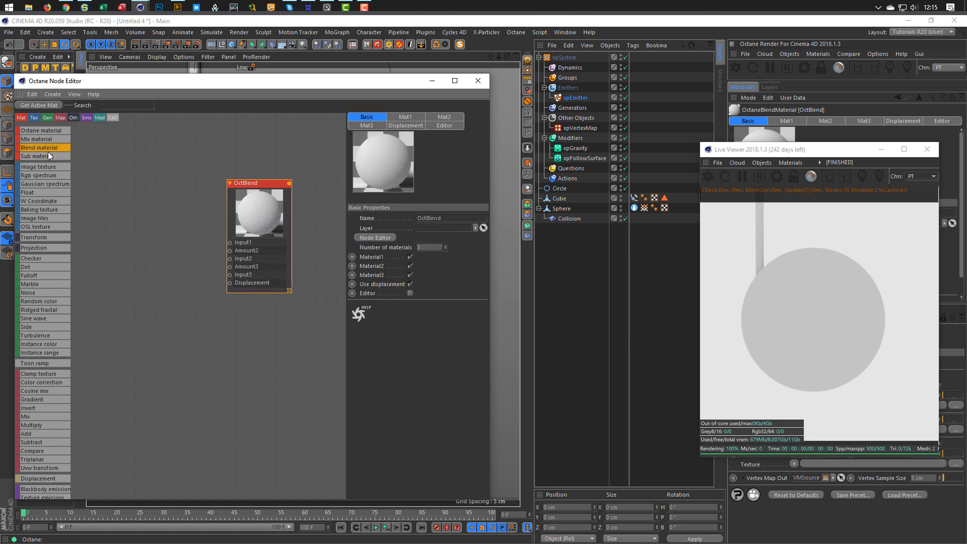
pyautogui.moveTo(40, 152); pyautogui.dragTo(151, 132)
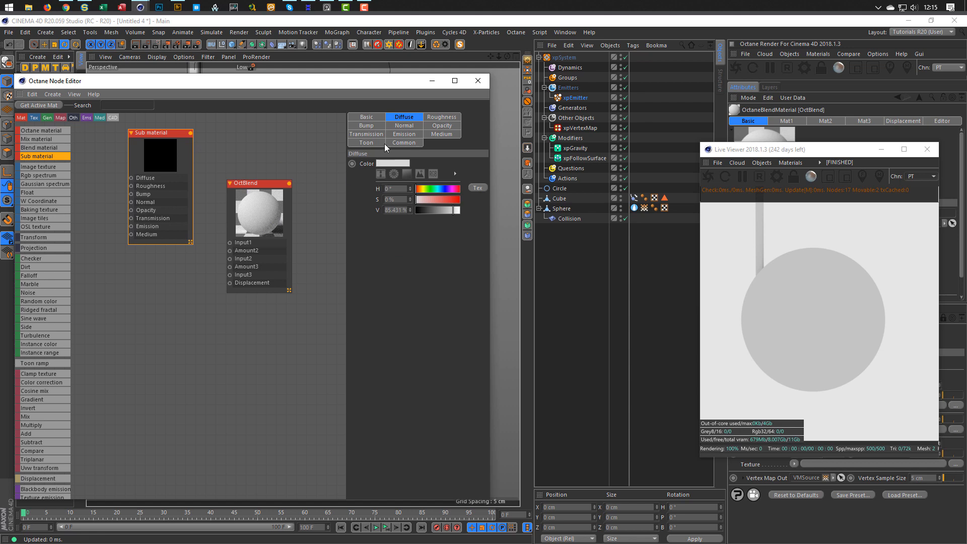
pyautogui.click(366, 118)
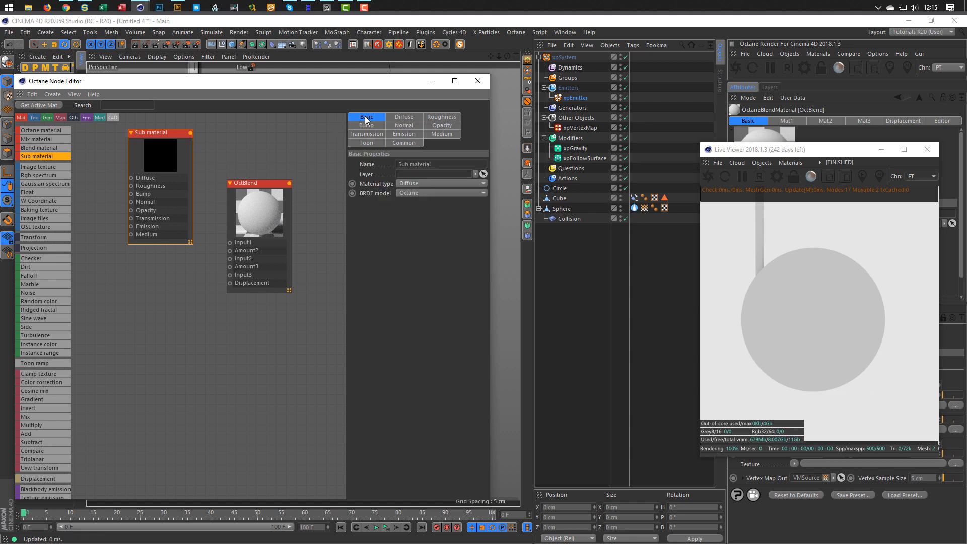
pyautogui.click(418, 184)
pyautogui.click(432, 203)
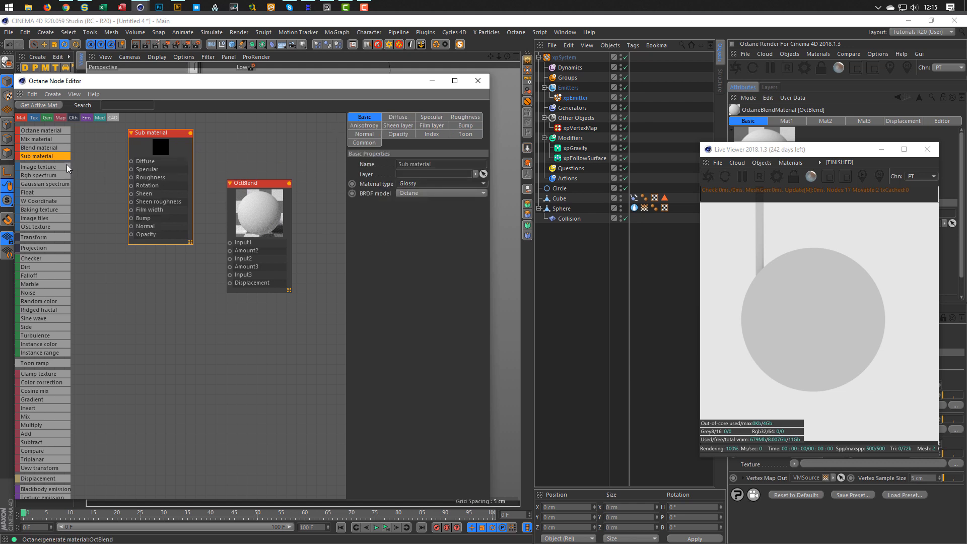
# Feed a 10% RgbSpectrum and two Float nodes into the glossy material, wire it to OctBlend Input1, and add a second Sub material.
pyautogui.moveTo(134, 181); pyautogui.dragTo(155, 187, button='middle')
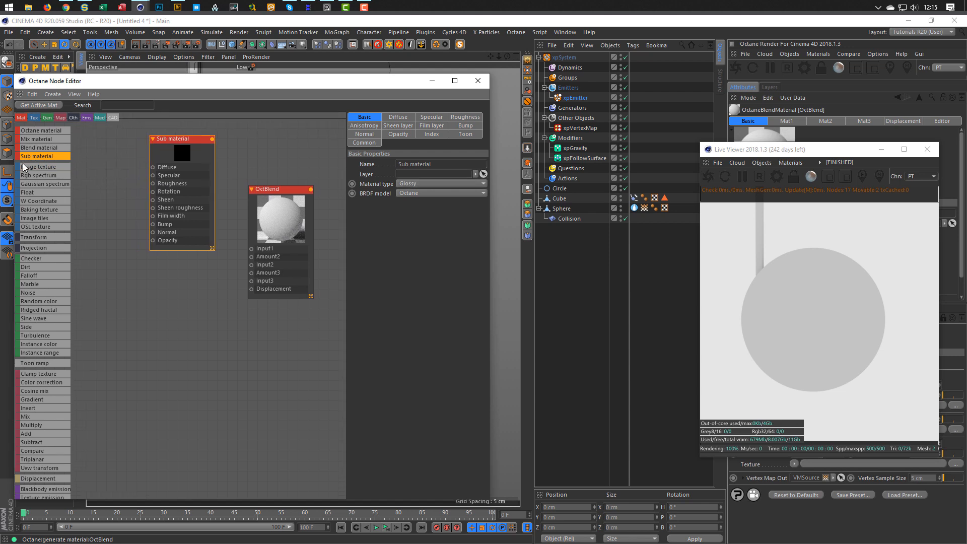
pyautogui.moveTo(75, 173); pyautogui.dragTo(153, 167)
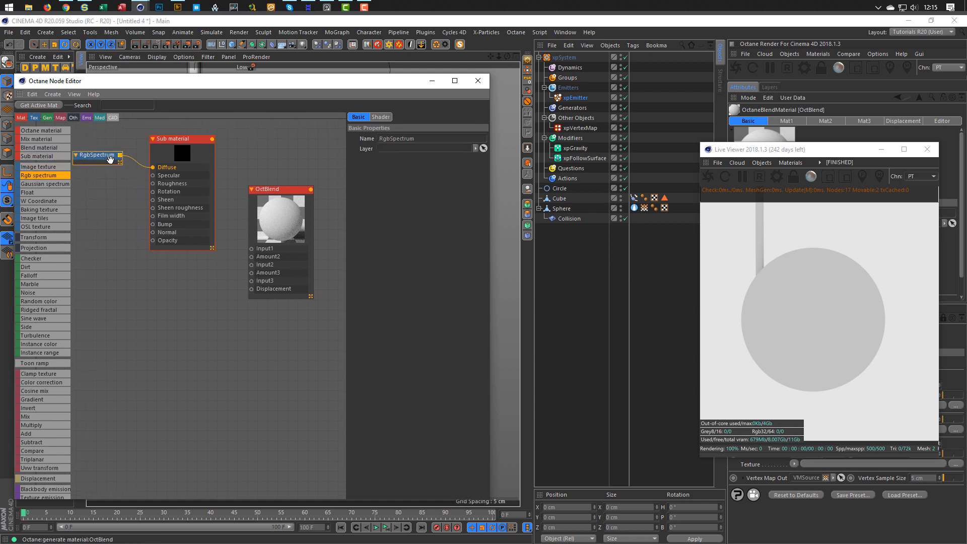
pyautogui.click(378, 117)
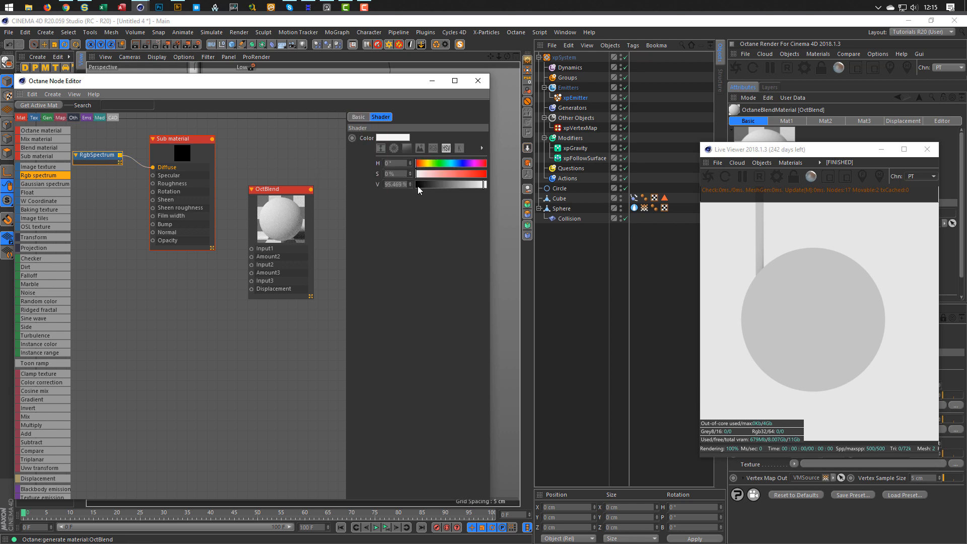
pyautogui.moveTo(418, 185); pyautogui.dragTo(422, 186)
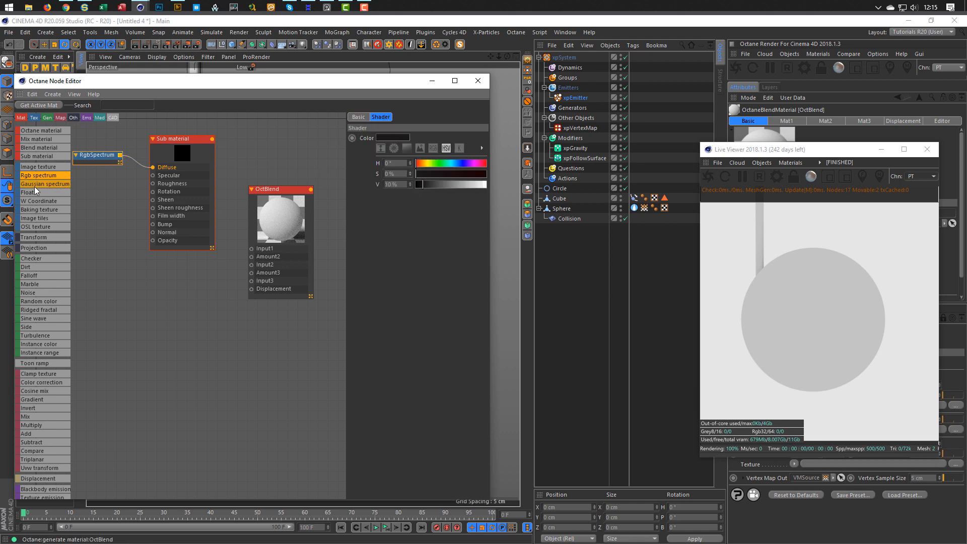
pyautogui.moveTo(34, 191); pyautogui.dragTo(152, 184)
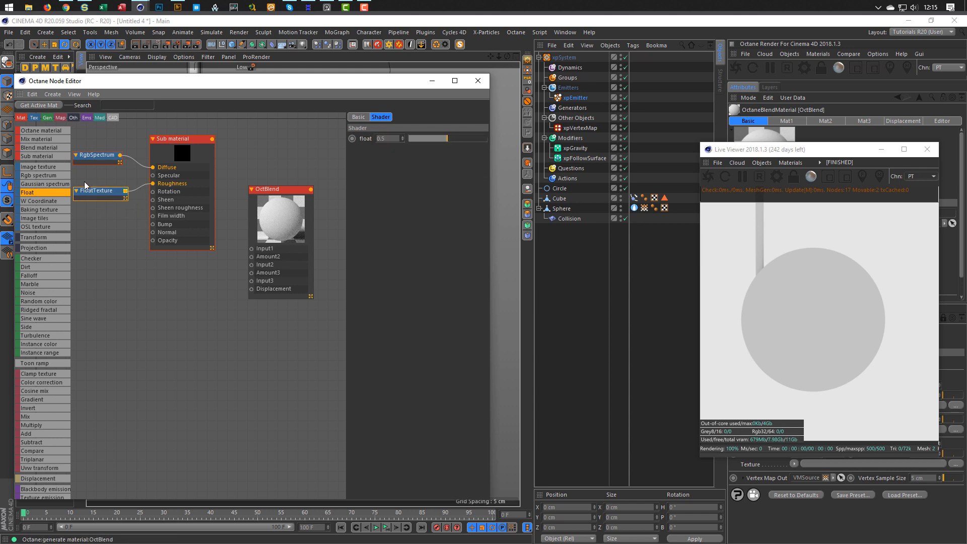
pyautogui.keyDown('ctrl'); pyautogui.moveTo(92, 191); pyautogui.dragTo(113, 176); pyautogui.keyUp('ctrl')
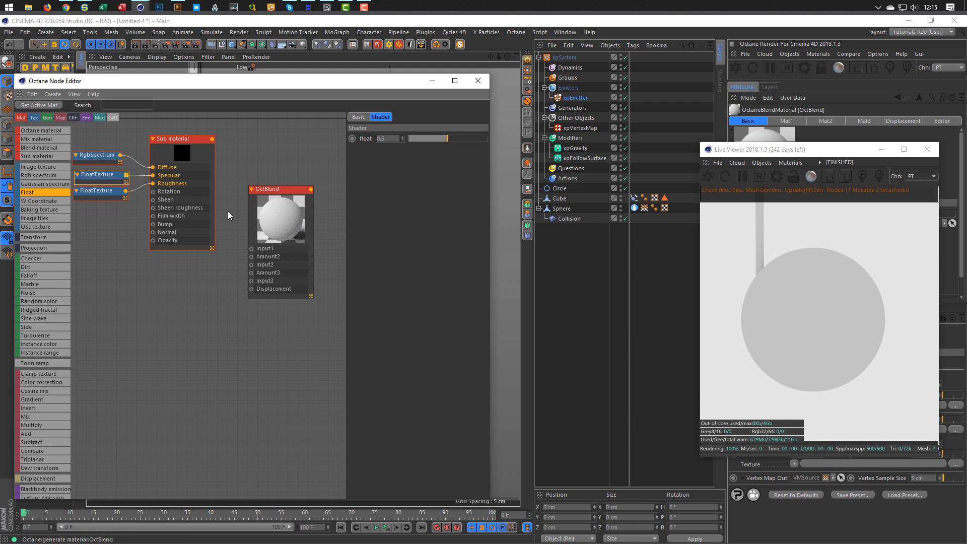
pyautogui.moveTo(212, 139); pyautogui.dragTo(251, 248)
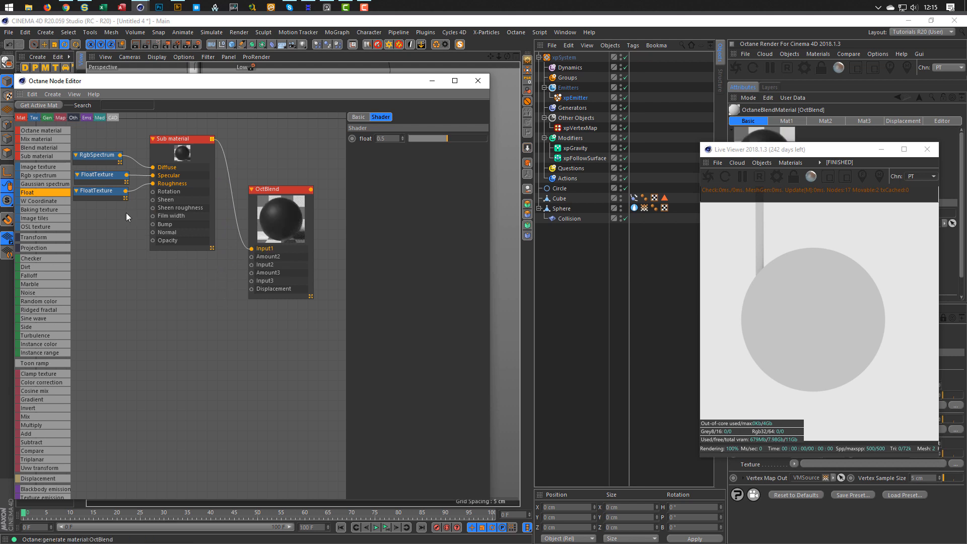
pyautogui.moveTo(50, 155); pyautogui.dragTo(184, 298)
# Make the second sub material Metallic with ~0.01 Float roughness and connect it to OctBlend Input2.
pyautogui.click(367, 117)
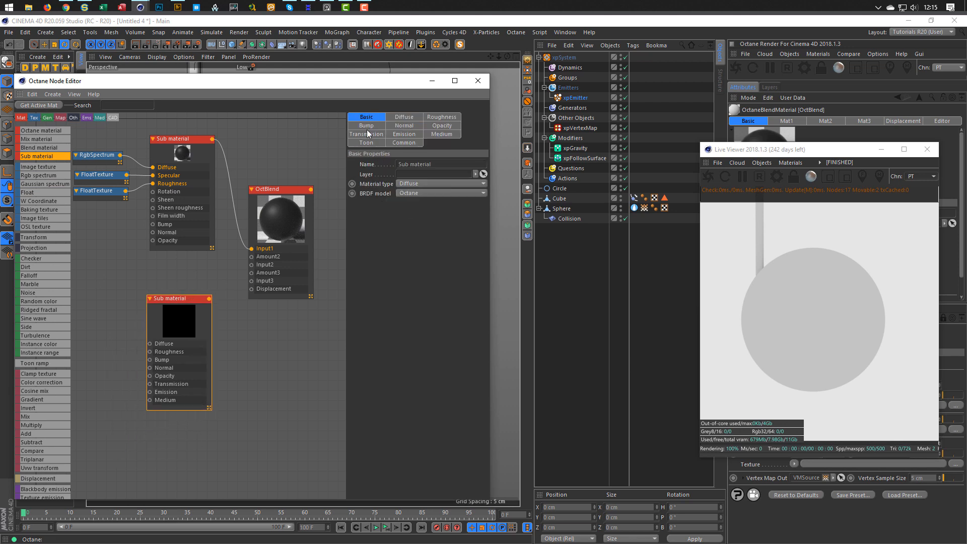
pyautogui.click(419, 183)
pyautogui.click(433, 231)
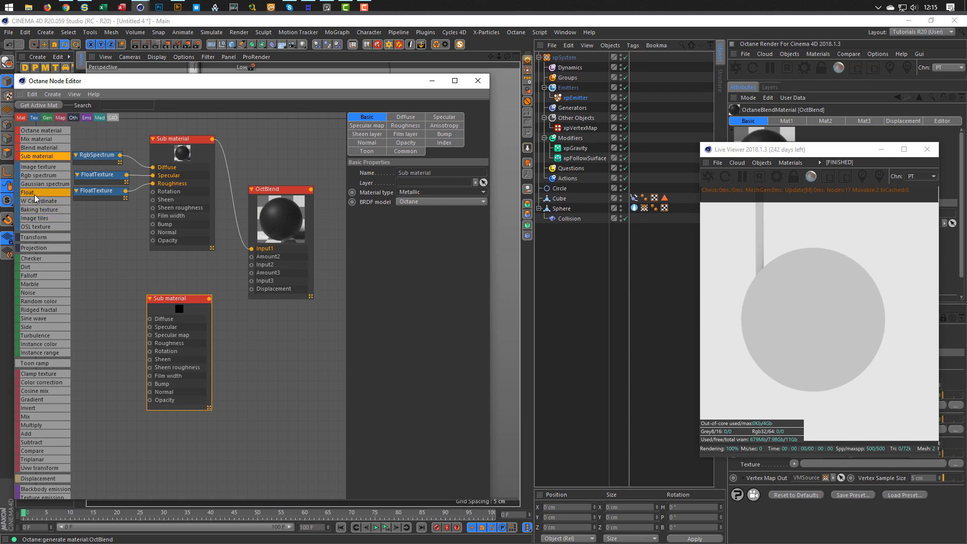
pyautogui.moveTo(34, 194); pyautogui.dragTo(102, 311)
pyautogui.moveTo(121, 334)
pyautogui.mouseDown()
pyautogui.moveTo(110, 333)
pyautogui.moveTo(149, 343)
pyautogui.moveTo(107, 339)
pyautogui.mouseUp()
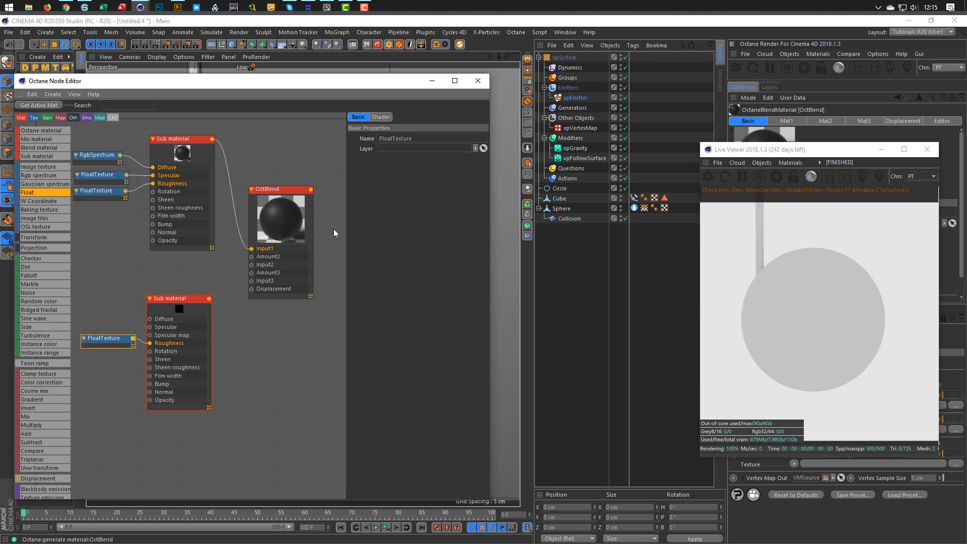
pyautogui.click(382, 117)
pyautogui.moveTo(408, 141); pyautogui.dragTo(410, 140)
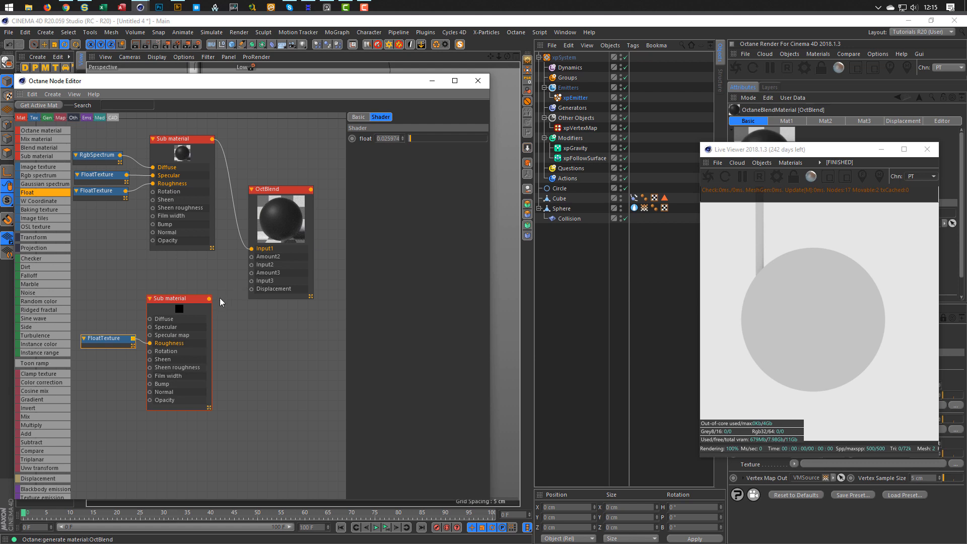
pyautogui.moveTo(209, 298); pyautogui.dragTo(251, 264)
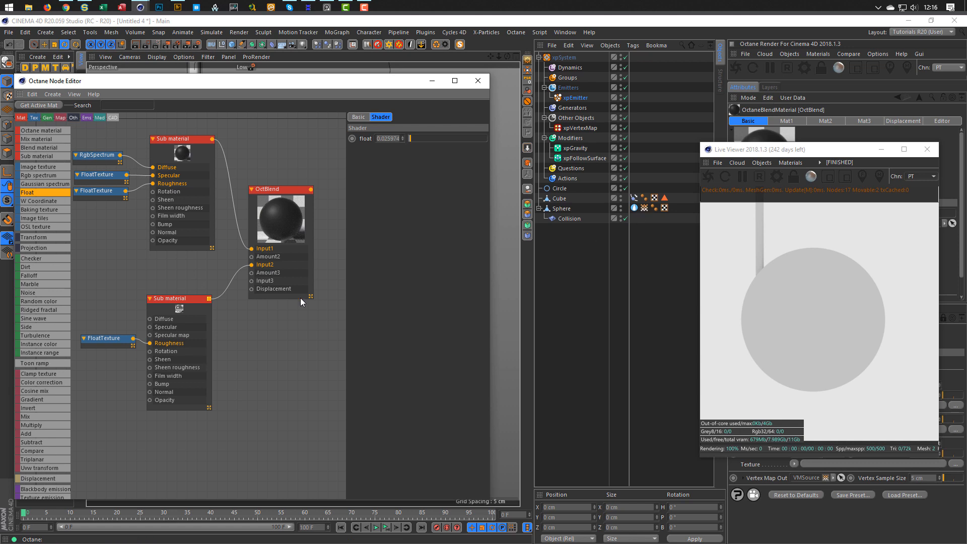
# Add a Vertex Map node beside the OctBlend node.
pyautogui.moveTo(91, 499); pyautogui.dragTo(92, 521)
pyautogui.scroll(-4, 47, 437)
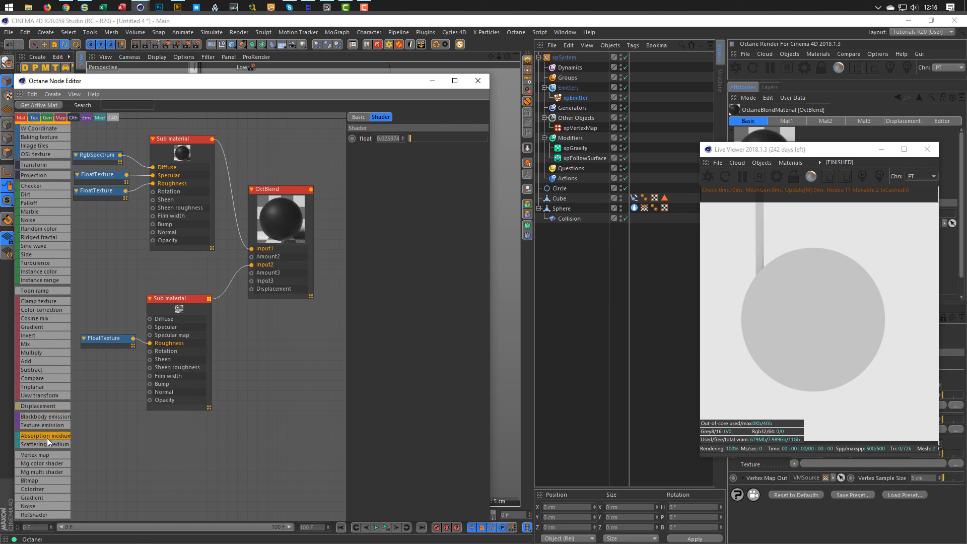
pyautogui.moveTo(126, 255); pyautogui.dragTo(178, 270)
pyautogui.click(129, 258)
# Assign VMSource to the Vertex Map node, wire it to Amount2, and apply OctBlend to the sphere.
pyautogui.moveTo(644, 207); pyautogui.dragTo(486, 272)
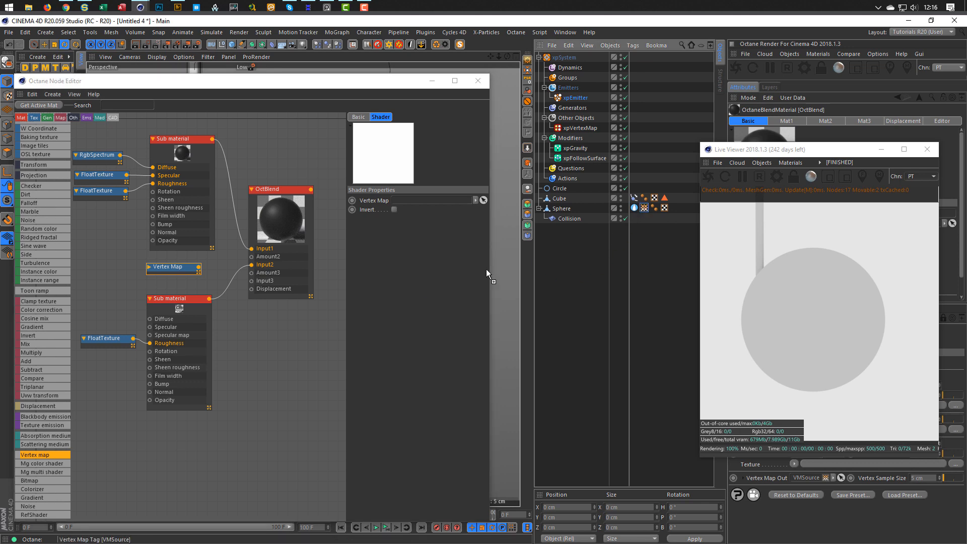
pyautogui.moveTo(425, 199); pyautogui.dragTo(425, 200)
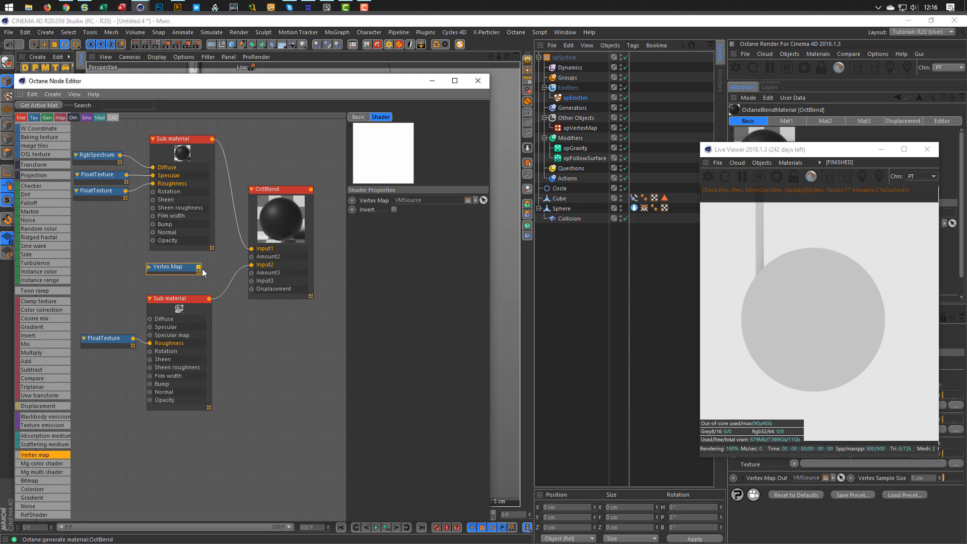
pyautogui.moveTo(208, 270); pyautogui.dragTo(252, 257)
pyautogui.moveTo(90, 84); pyautogui.dragTo(70, 169)
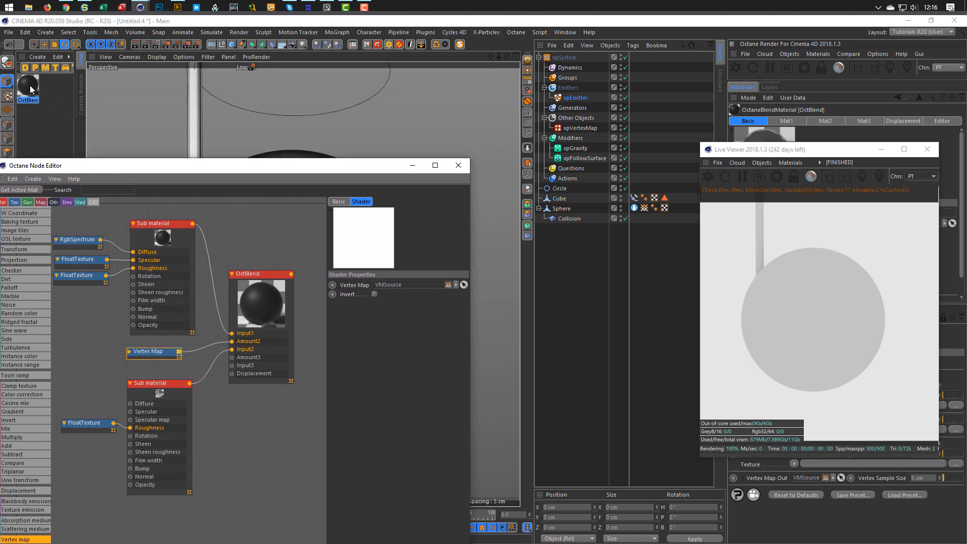
pyautogui.moveTo(30, 90); pyautogui.dragTo(564, 209)
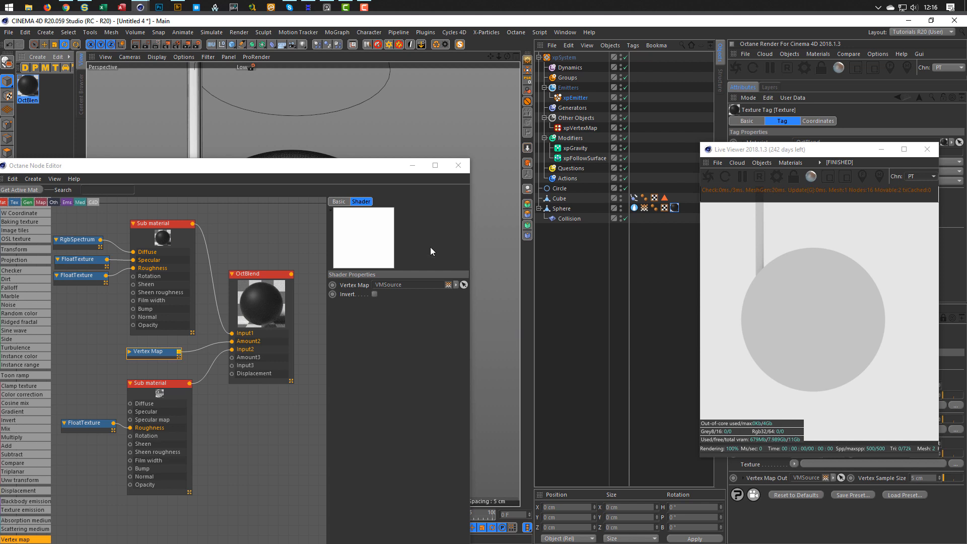
pyautogui.moveTo(294, 164); pyautogui.dragTo(353, 56)
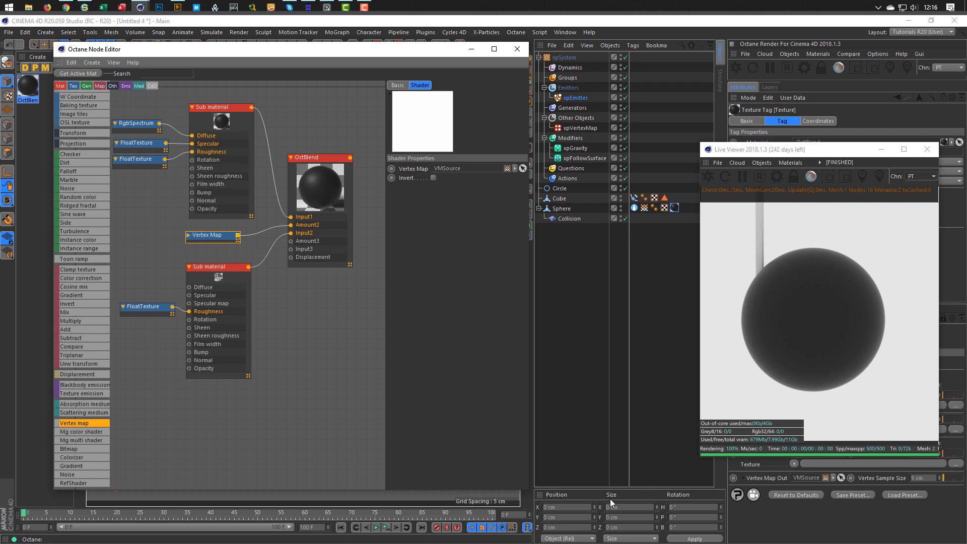
# Play the simulation to frame 50 and rearrange windows to view the rendered wet patch.
pyautogui.click(386, 527)
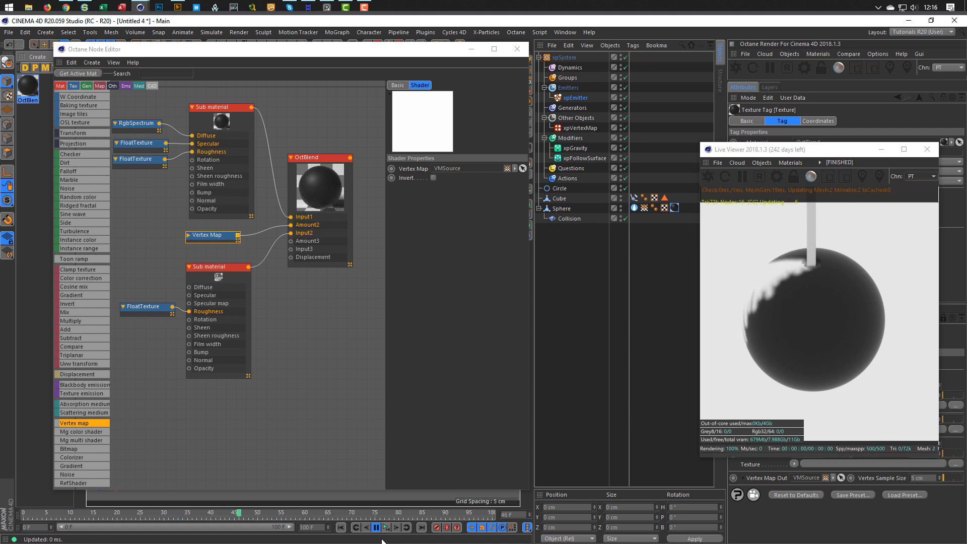
pyautogui.click(376, 528)
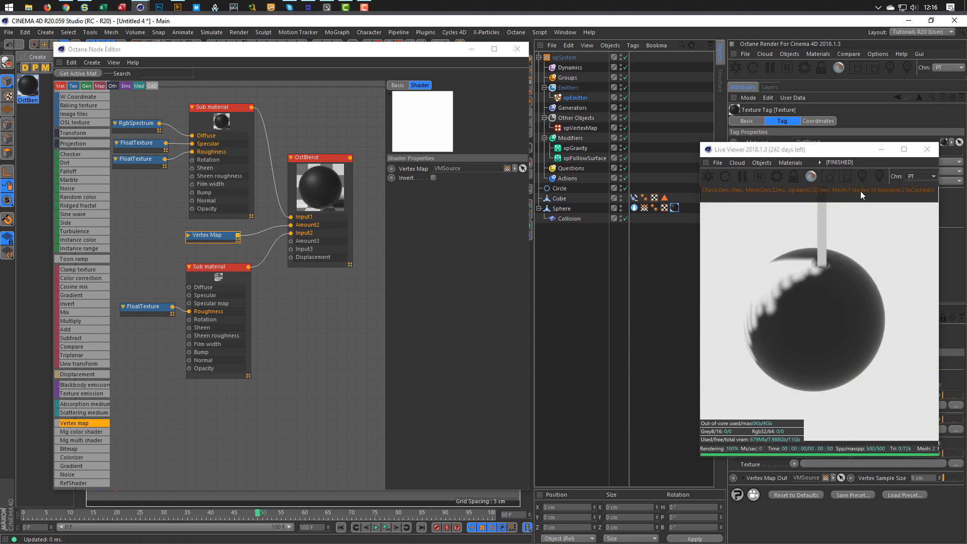
pyautogui.moveTo(826, 152); pyautogui.dragTo(800, 209)
pyautogui.click(540, 57)
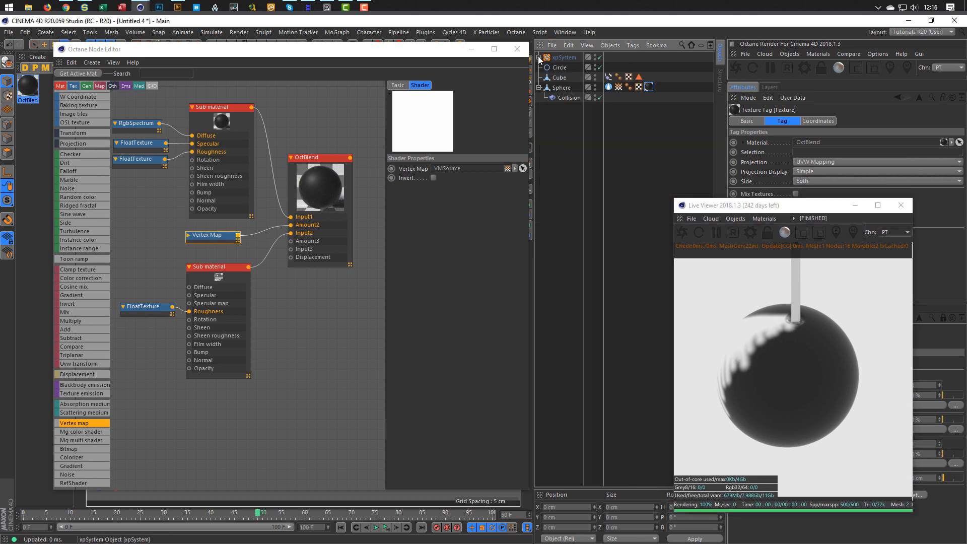
pyautogui.moveTo(449, 49); pyautogui.dragTo(368, 220)
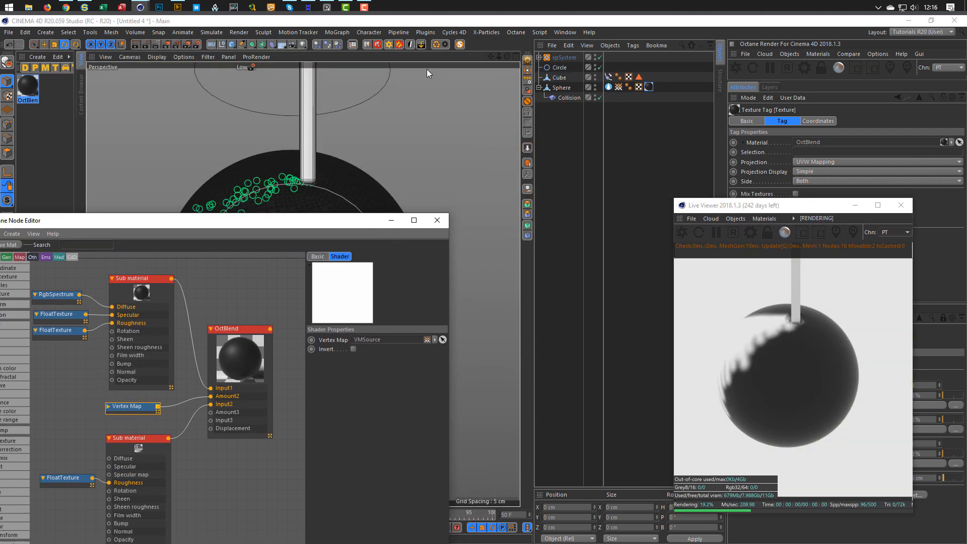
# Add the Octane studio rig, turn off the shadow-catcher floor and enable a 12% near-black background.
pyautogui.click(390, 45)
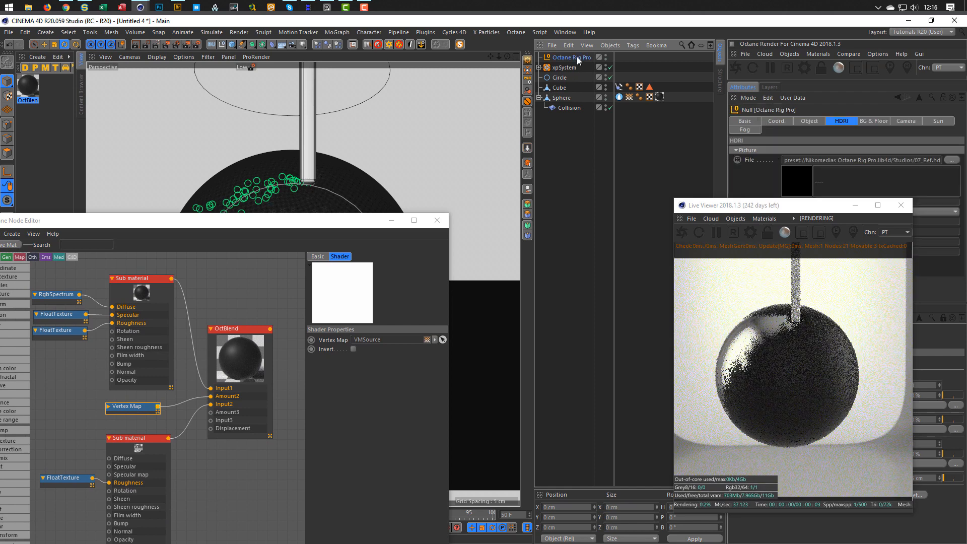
pyautogui.moveTo(805, 206); pyautogui.dragTo(608, 175)
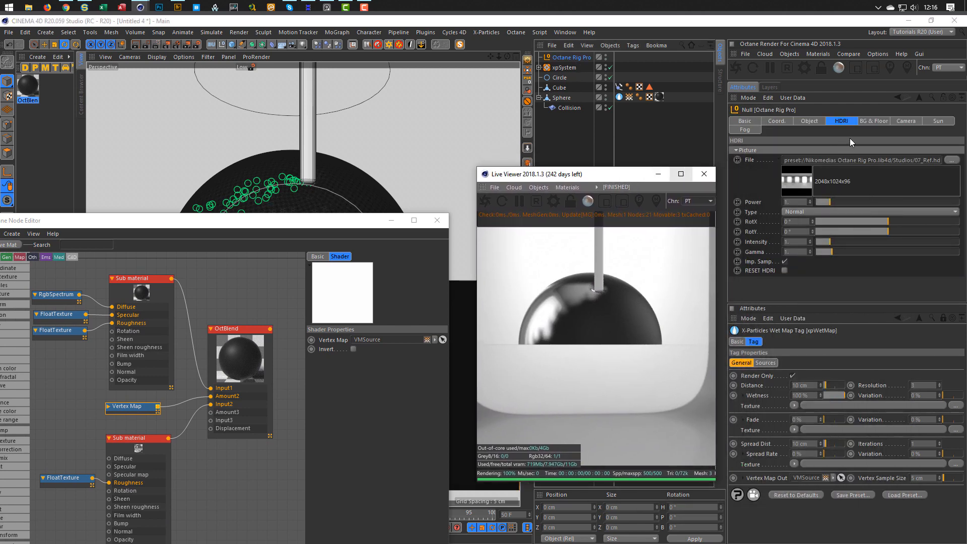
pyautogui.click(879, 122)
pyautogui.scroll(-3, 783, 198)
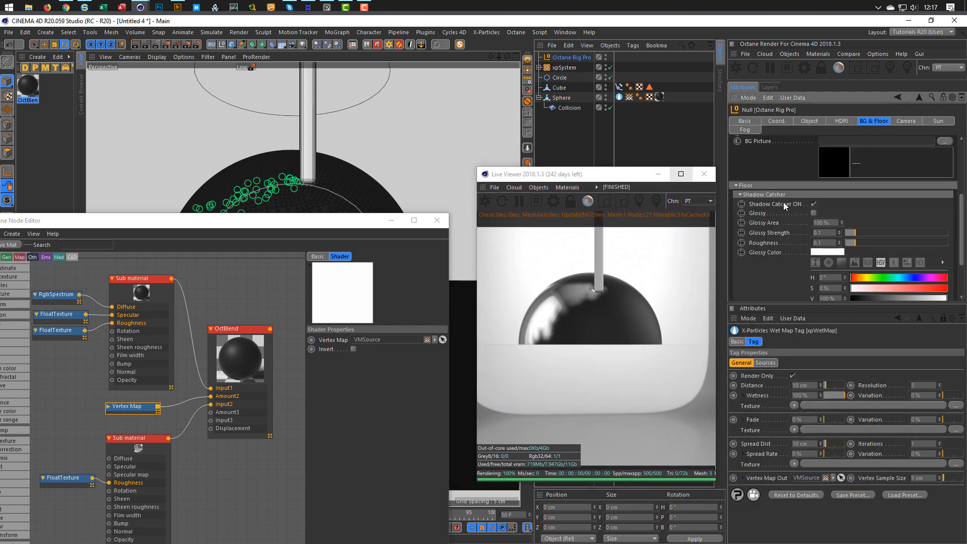
pyautogui.click(811, 205)
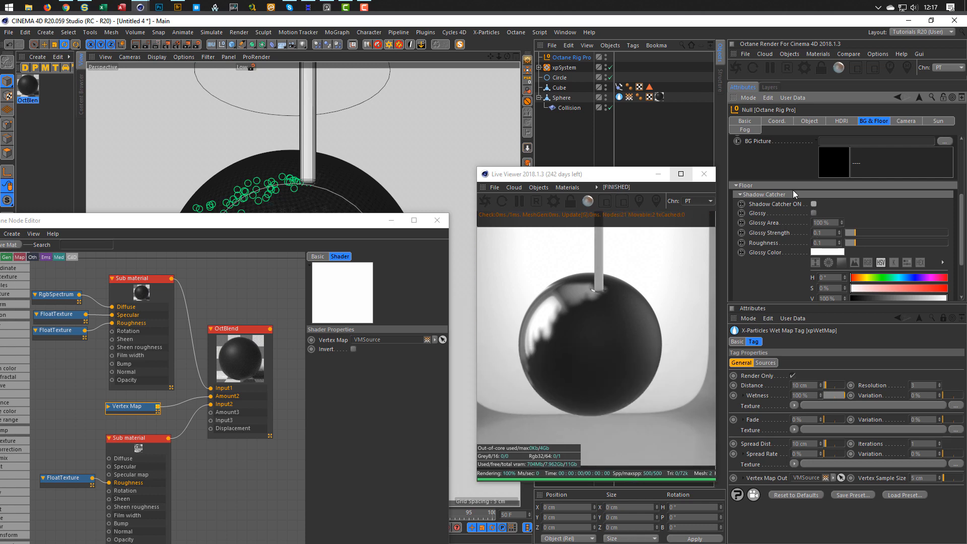
pyautogui.scroll(3, 805, 158)
pyautogui.click(822, 160)
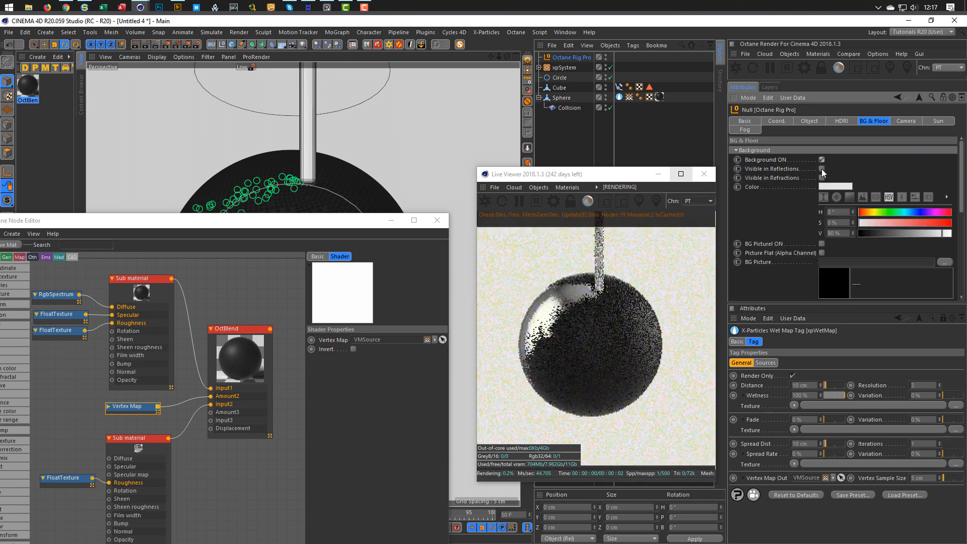
pyautogui.moveTo(866, 235); pyautogui.dragTo(873, 234)
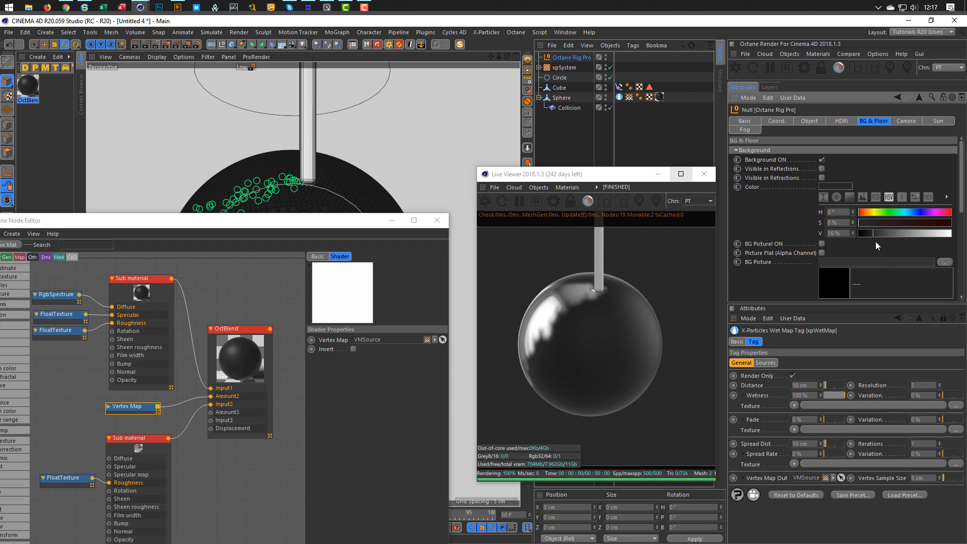
pyautogui.moveTo(869, 229); pyautogui.dragTo(869, 233)
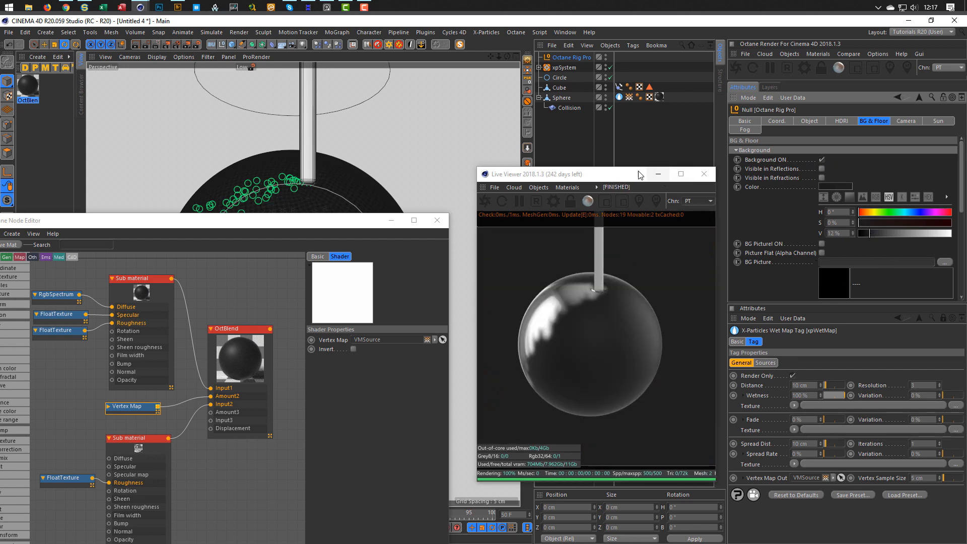
pyautogui.moveTo(656, 172)
pyautogui.mouseDown()
pyautogui.moveTo(735, 167)
pyautogui.moveTo(642, 166)
pyautogui.mouseUp()
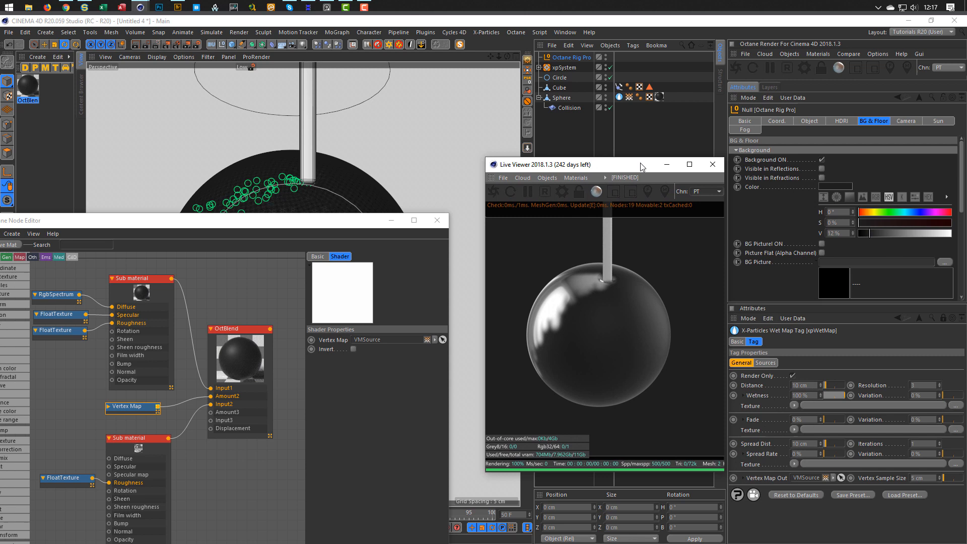
pyautogui.click(842, 121)
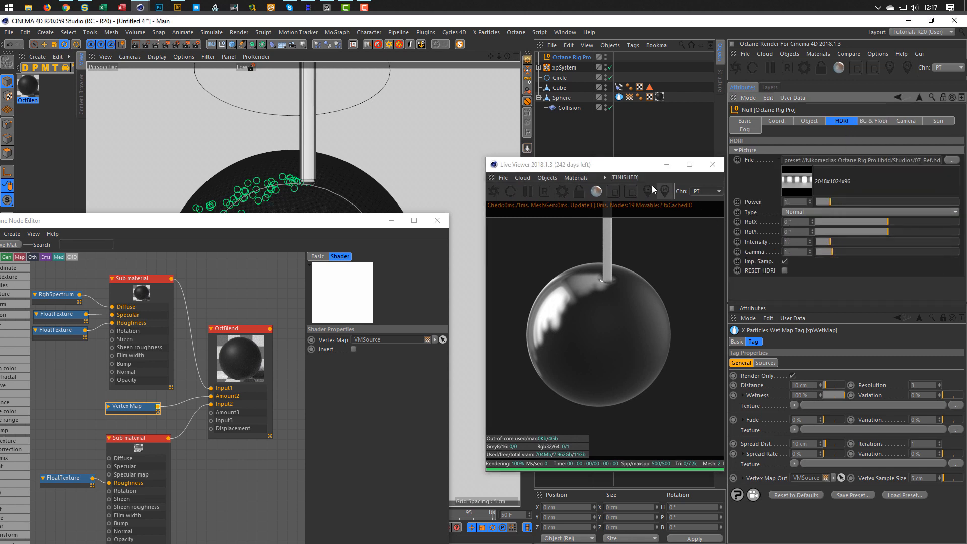
# Drop the FloatTexture feeding the top sub material's specular from 0.5 to 0.18.
pyautogui.moveTo(627, 168); pyautogui.dragTo(817, 146)
pyautogui.moveTo(326, 227); pyautogui.dragTo(427, 79)
pyautogui.click(159, 171)
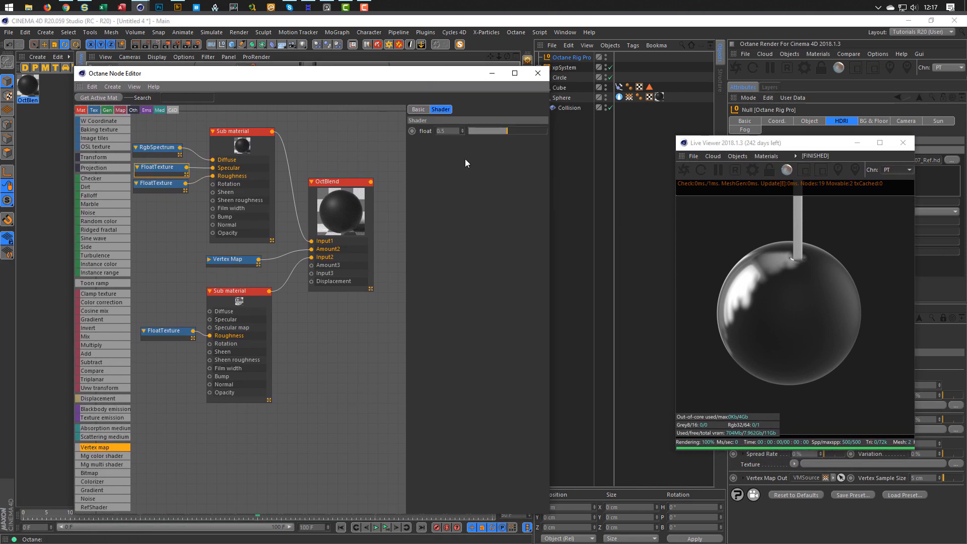
pyautogui.moveTo(507, 131); pyautogui.dragTo(482, 132)
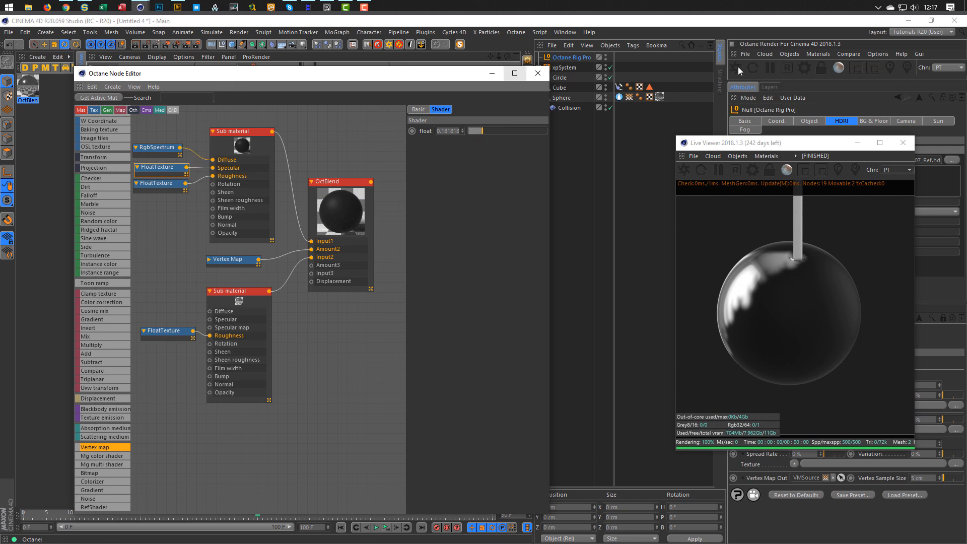
# Create a new Octane Glossy material and open it in the node editor.
pyautogui.click(819, 56)
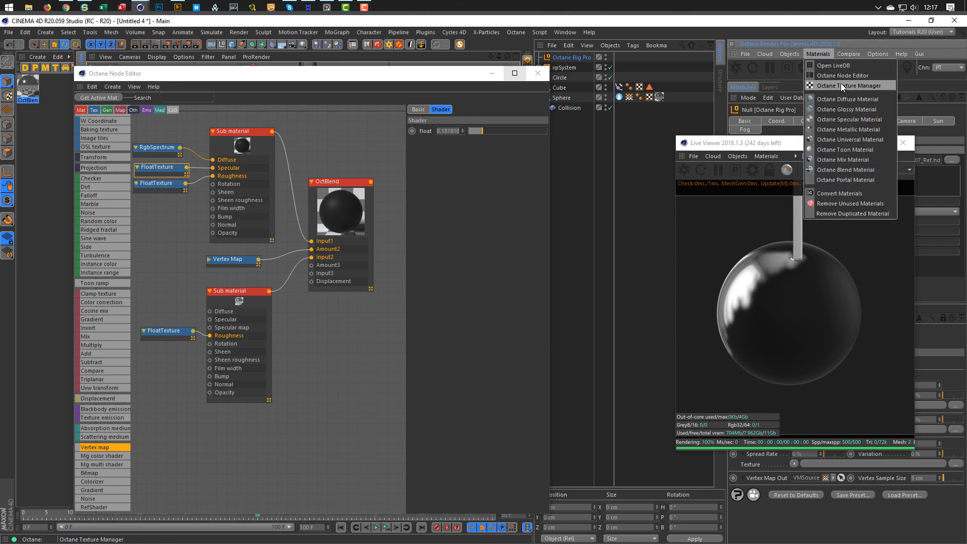
pyautogui.click(842, 109)
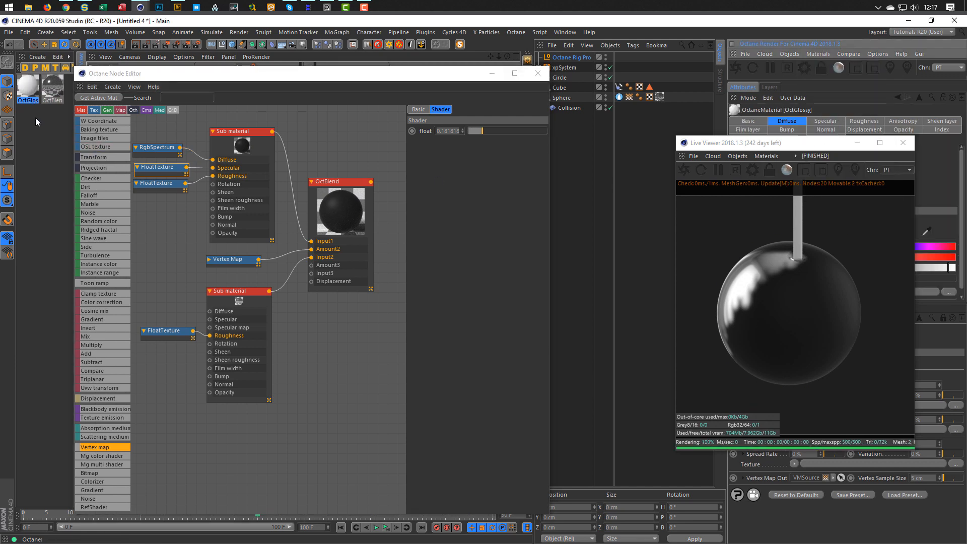
pyautogui.click(27, 88)
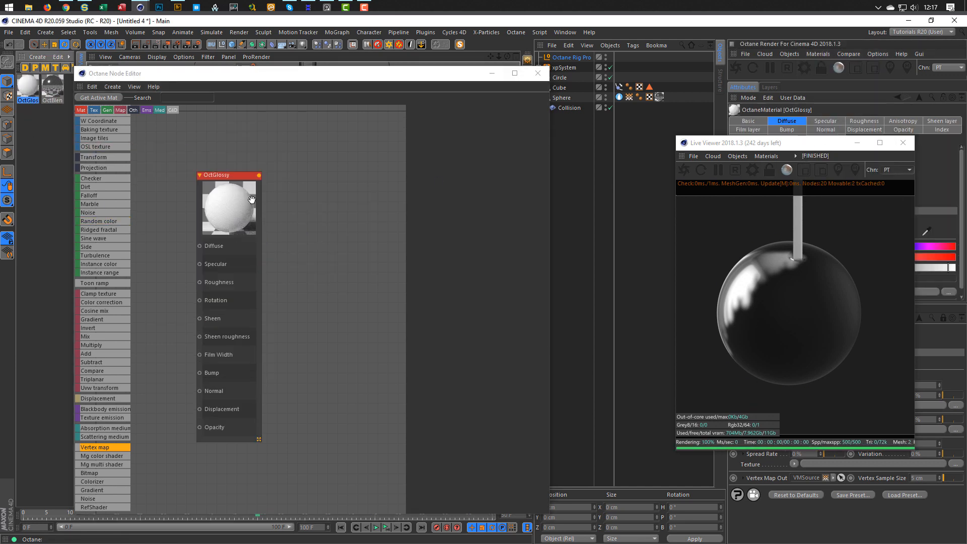
pyautogui.moveTo(242, 178); pyautogui.dragTo(304, 149)
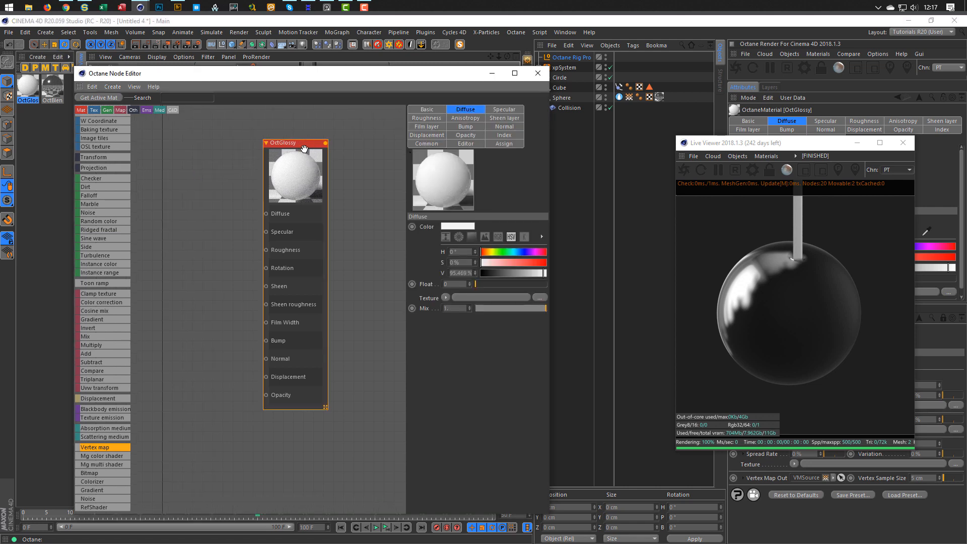
pyautogui.scroll(3, 126, 171)
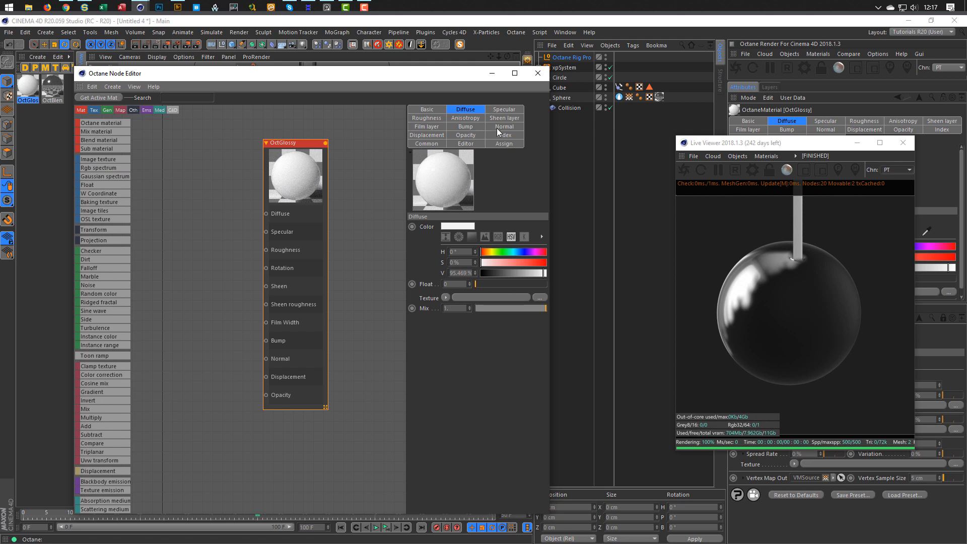
pyautogui.click(490, 273)
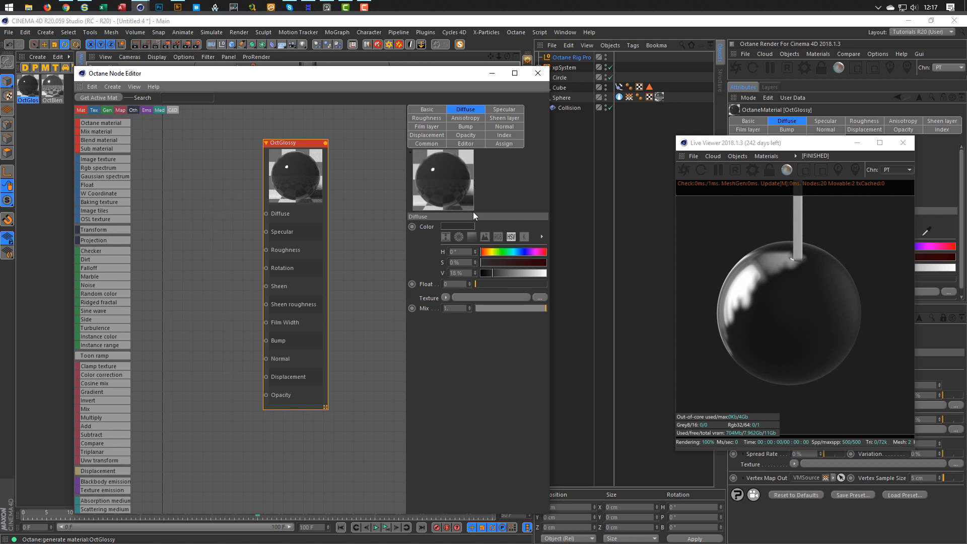
pyautogui.moveTo(498, 274); pyautogui.dragTo(547, 274)
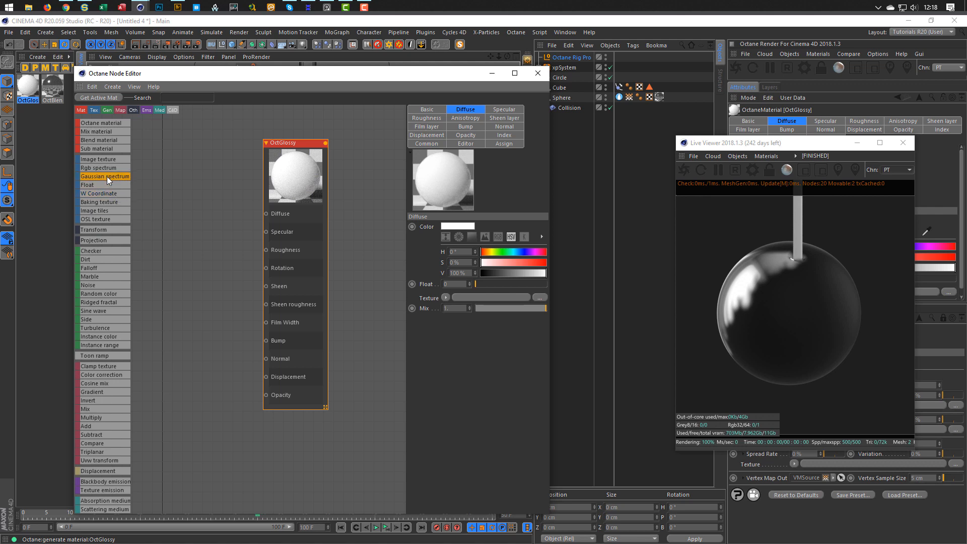
# Wire a 12% RGB spectrum into Diffuse and a 0.078 float into Roughness.
pyautogui.moveTo(141, 168); pyautogui.dragTo(181, 207)
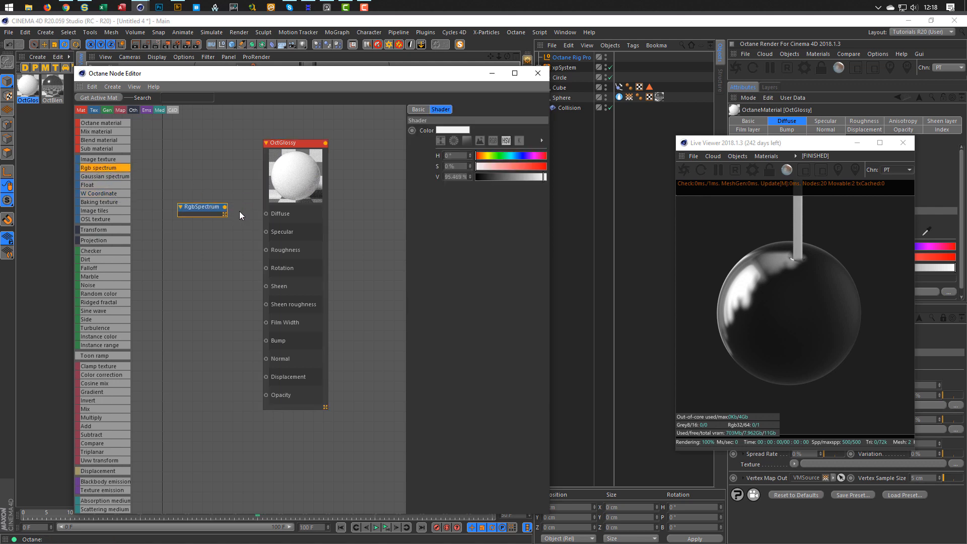
pyautogui.moveTo(256, 216); pyautogui.dragTo(258, 215)
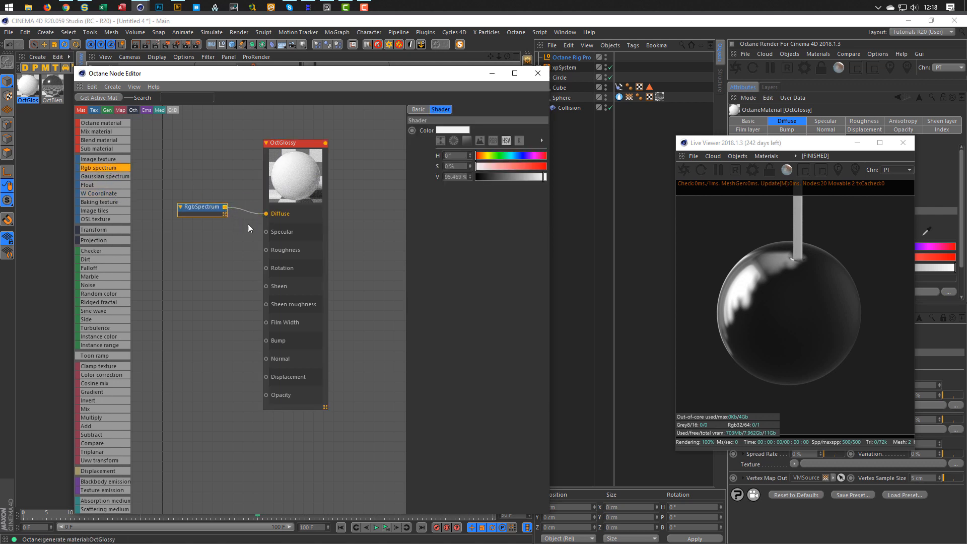
pyautogui.moveTo(493, 181); pyautogui.dragTo(485, 177)
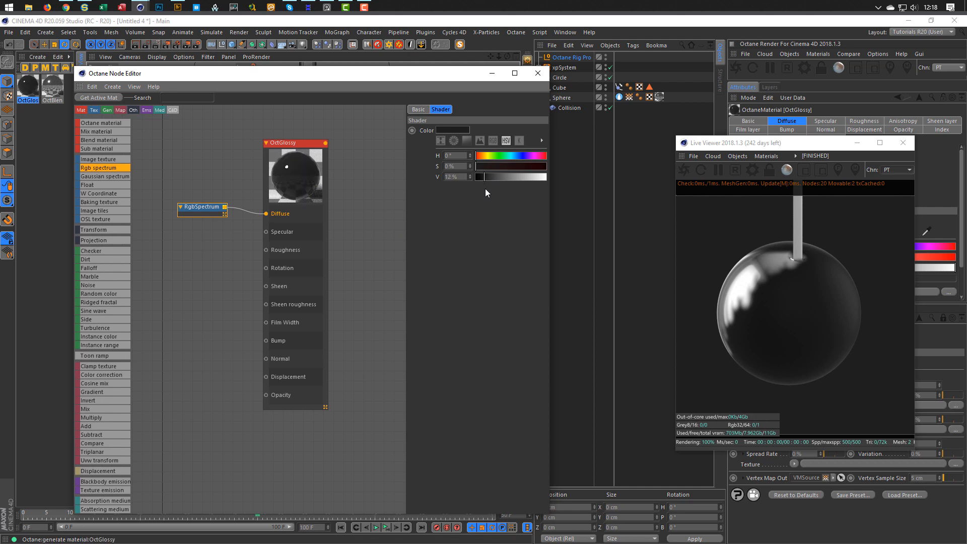
pyautogui.moveTo(94, 185); pyautogui.dragTo(266, 250)
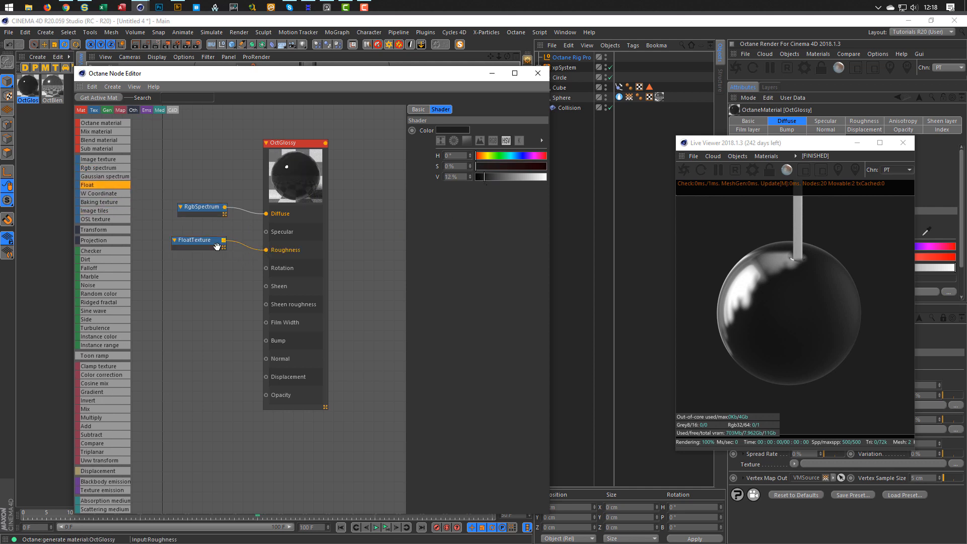
pyautogui.moveTo(200, 242); pyautogui.dragTo(207, 251)
pyautogui.moveTo(489, 130); pyautogui.dragTo(474, 131)
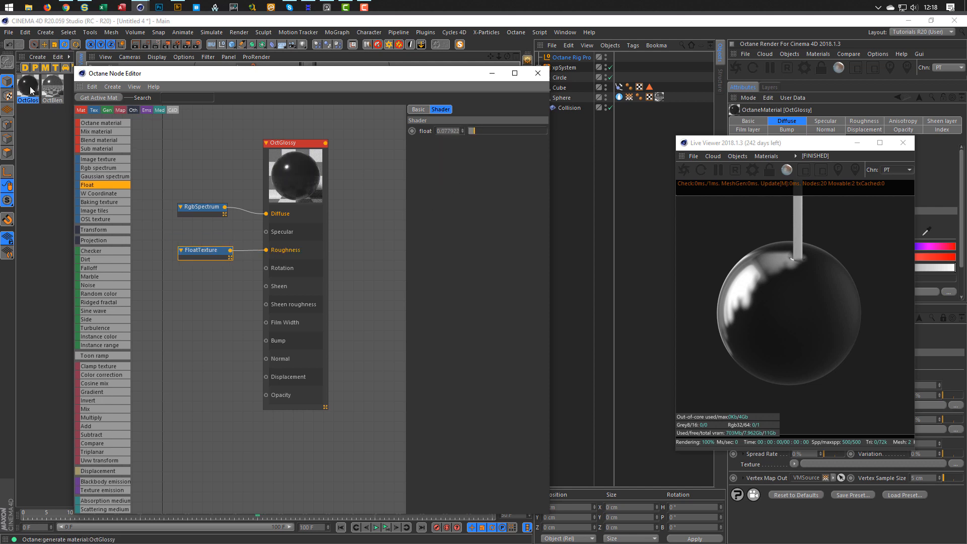
# Apply the new glossy material to the Cube.
pyautogui.moveTo(29, 87); pyautogui.dragTo(656, 145)
pyautogui.moveTo(559, 88); pyautogui.dragTo(560, 88)
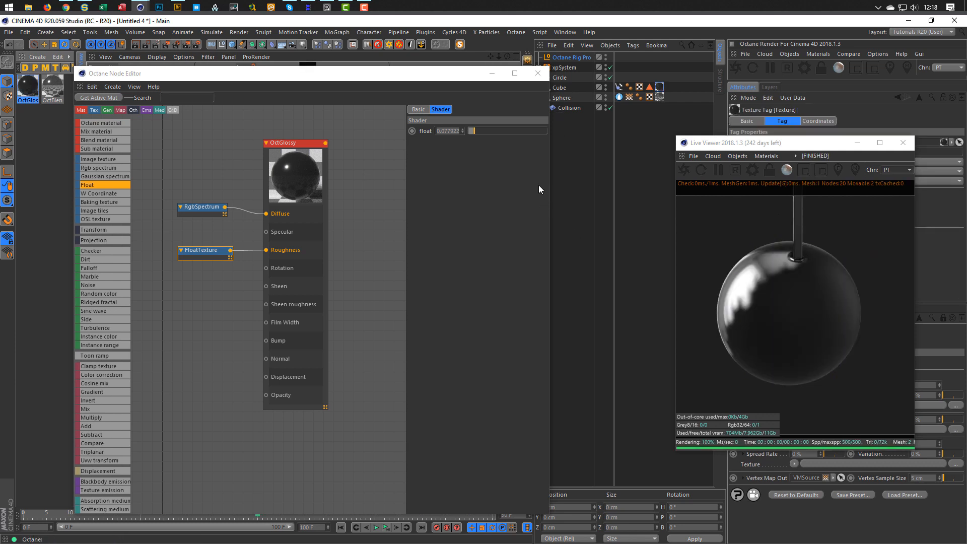
pyautogui.click(538, 73)
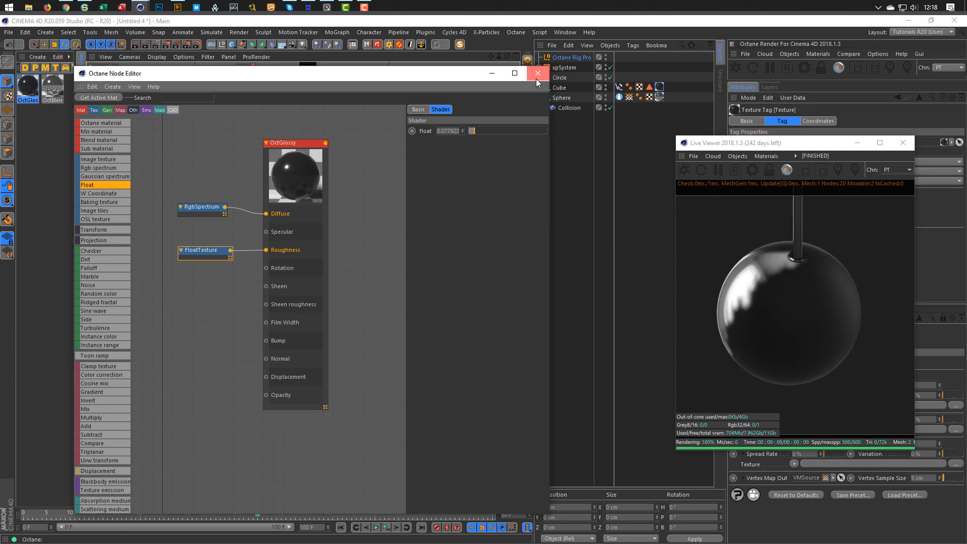
# Wire a Noise node into Bump on OctBlend's top glossy sub material, then close the editor.
pyautogui.click(51, 92)
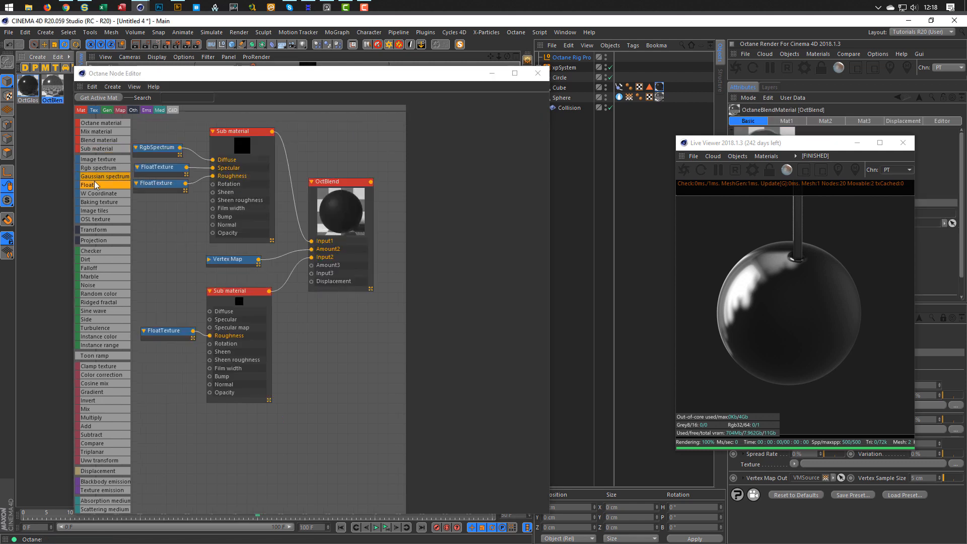
pyautogui.moveTo(220, 184); pyautogui.dragTo(239, 188, button='middle')
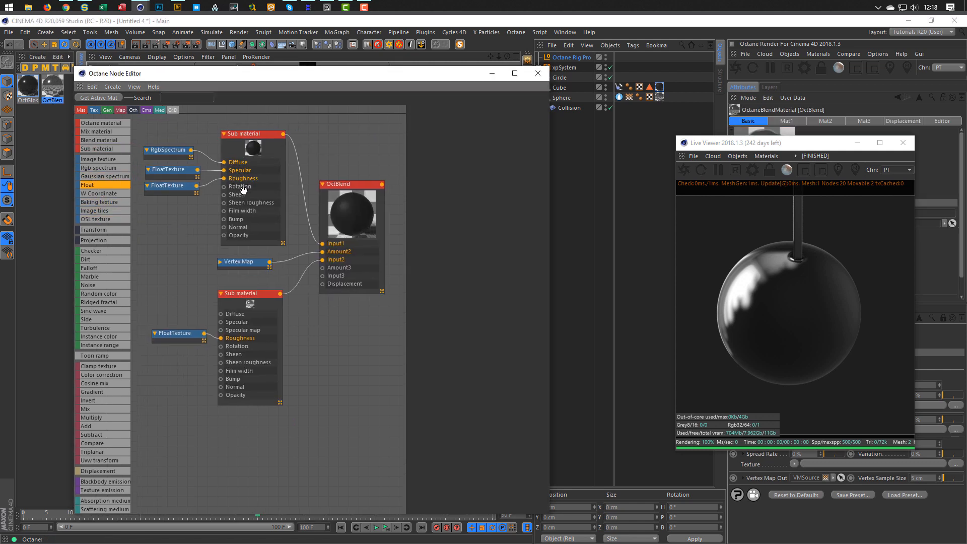
pyautogui.click(252, 134)
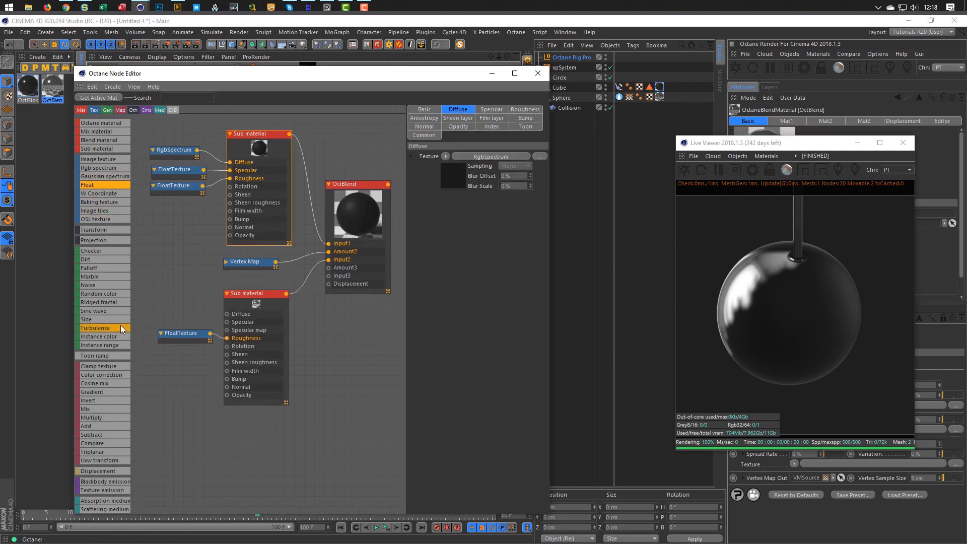
pyautogui.moveTo(117, 285); pyautogui.dragTo(158, 227)
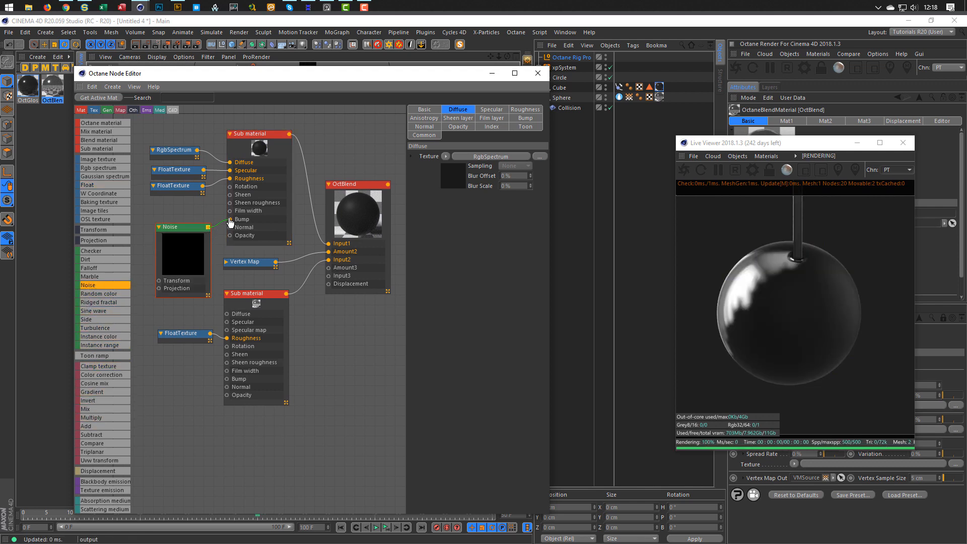
pyautogui.moveTo(230, 221); pyautogui.dragTo(230, 219)
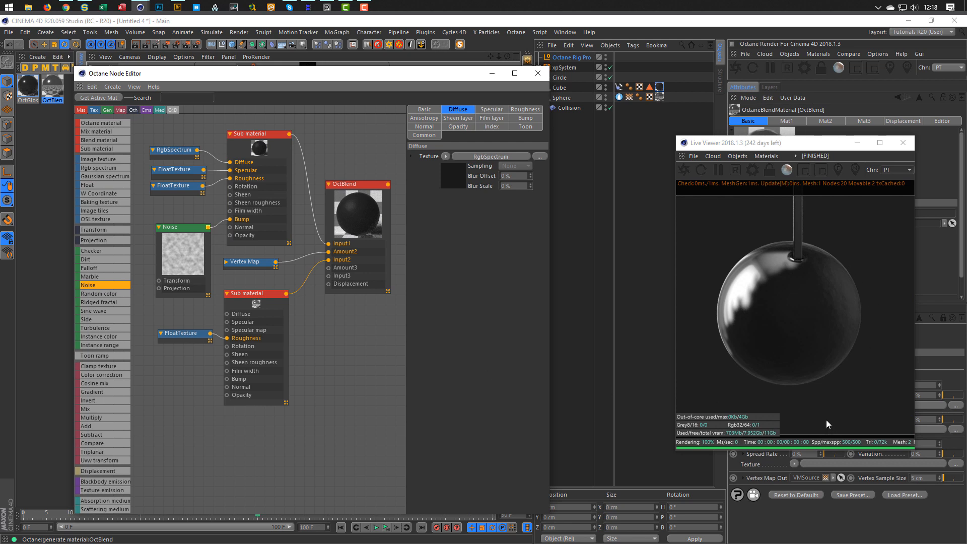
pyautogui.moveTo(767, 145); pyautogui.dragTo(678, 172)
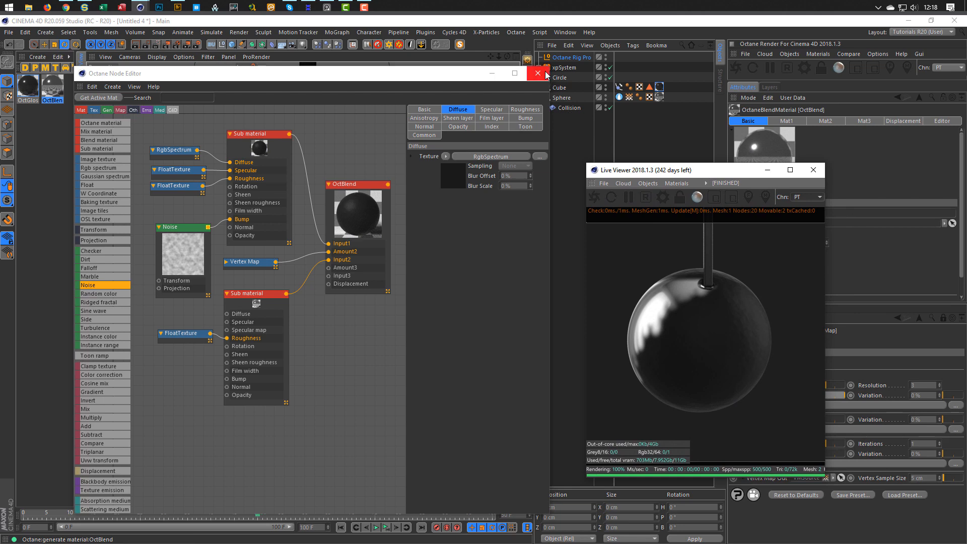
pyautogui.click(538, 73)
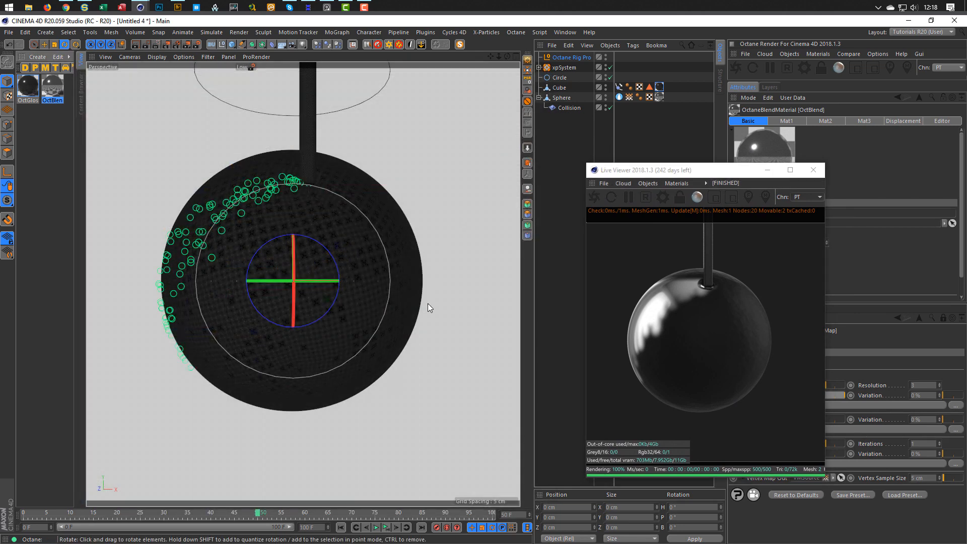
# Play the particle simulation from the start and pause it at frame 65.
pyautogui.click(386, 528)
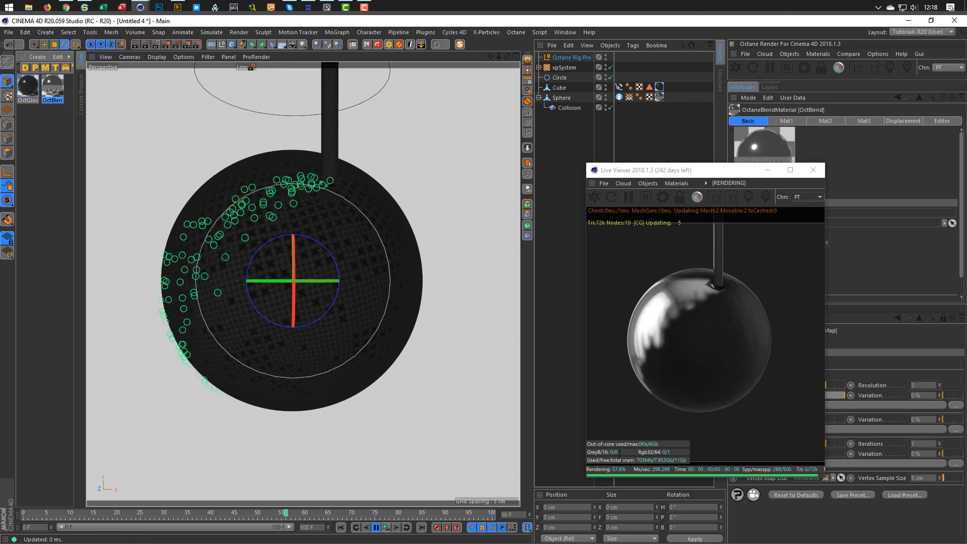
pyautogui.click(387, 529)
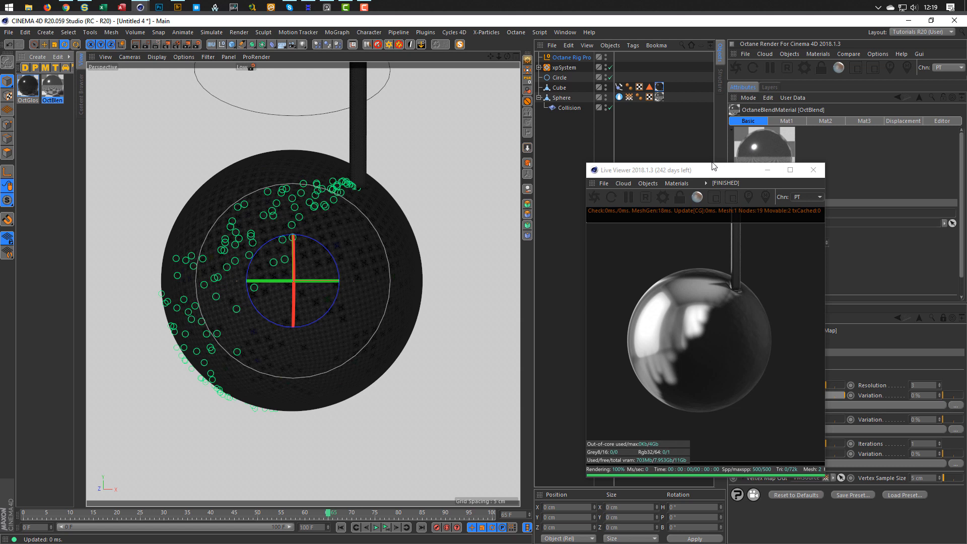
pyautogui.moveTo(709, 171); pyautogui.dragTo(517, 161)
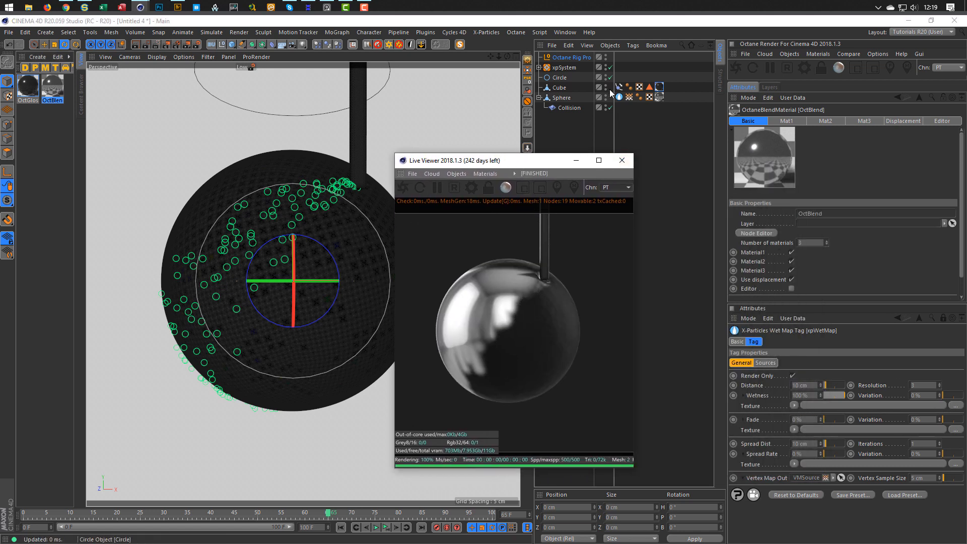
# Set the sphere's Wet Map tag Resolution from 3 to 4.
pyautogui.click(539, 67)
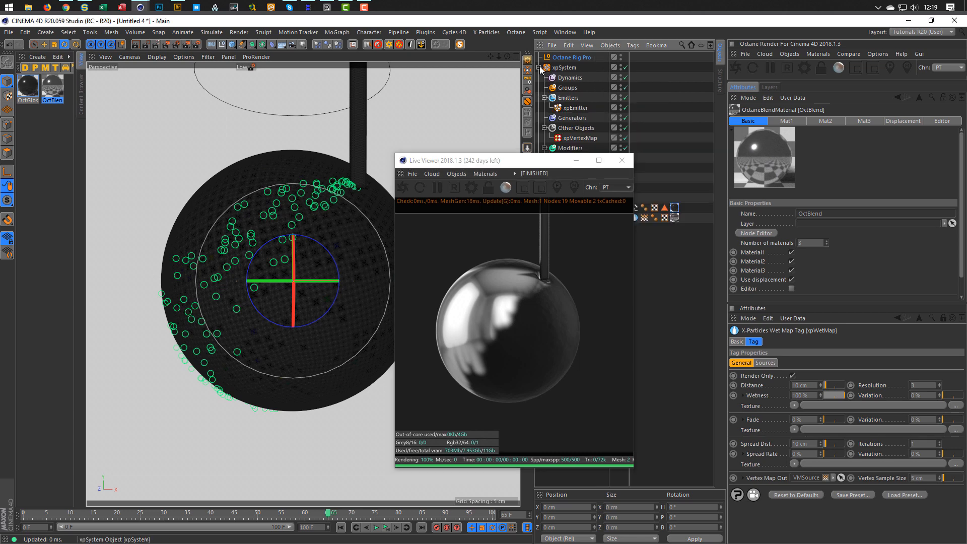
pyautogui.click(577, 139)
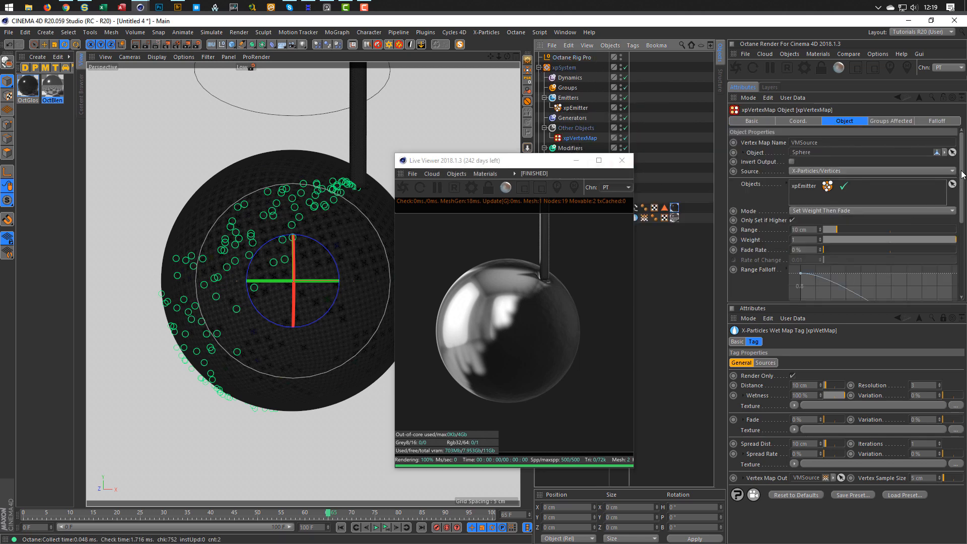
pyautogui.moveTo(961, 174)
pyautogui.mouseDown()
pyautogui.moveTo(964, 247)
pyautogui.moveTo(964, 171)
pyautogui.mouseUp()
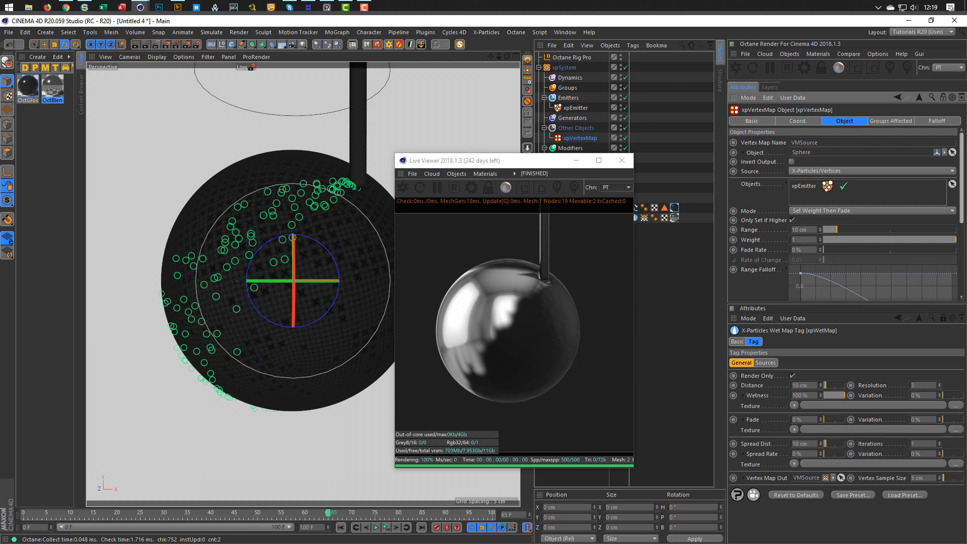
pyautogui.moveTo(962, 173)
pyautogui.mouseDown()
pyautogui.moveTo(961, 244)
pyautogui.moveTo(961, 173)
pyautogui.mouseUp()
pyautogui.click(529, 161)
pyautogui.moveTo(529, 161); pyautogui.dragTo(495, 148)
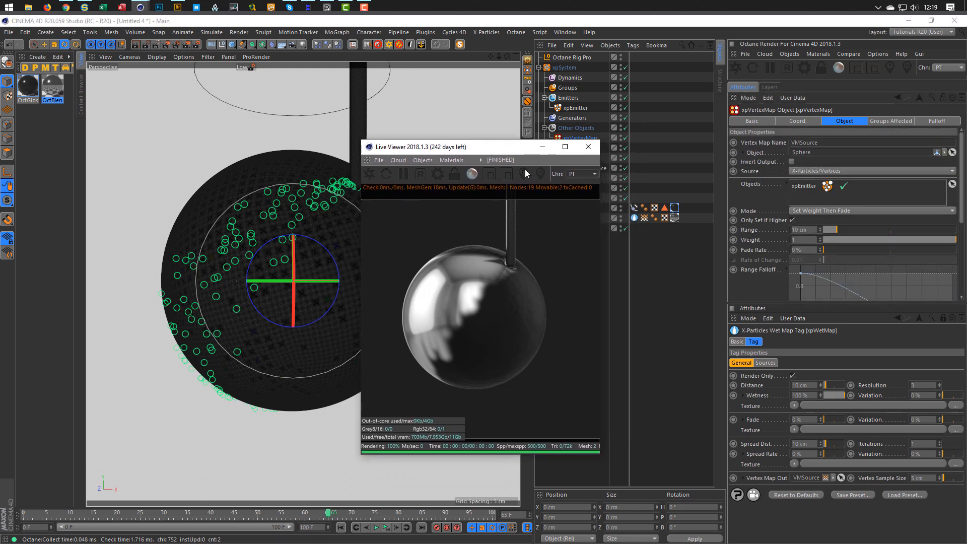
pyautogui.click(634, 218)
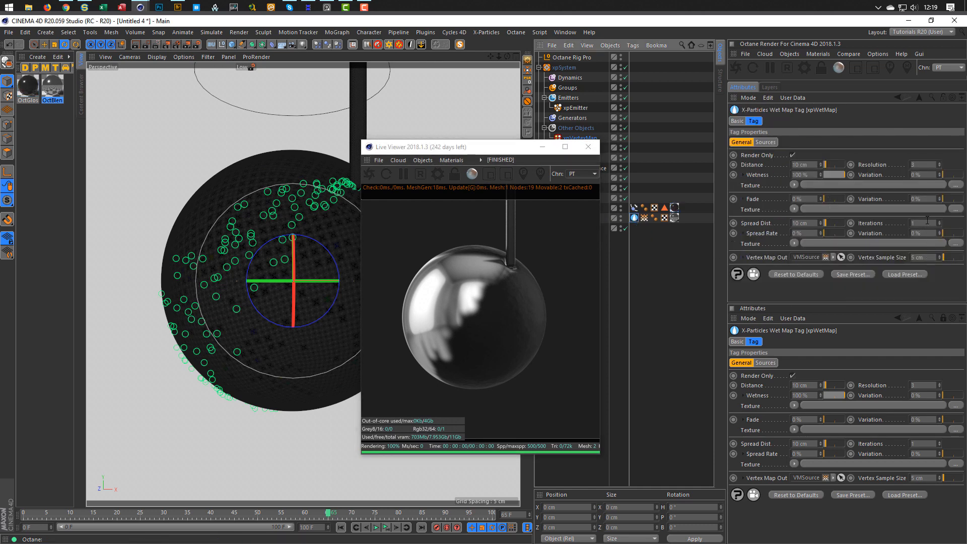
pyautogui.click(925, 165)
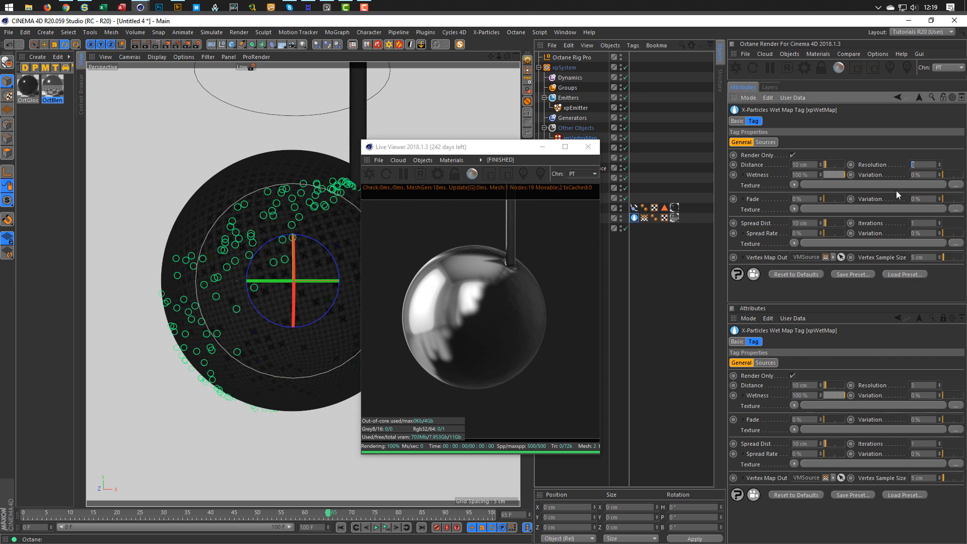
pyautogui.write('4')
pyautogui.press('Return')
pyautogui.press('Return')
# Replay the simulation from the start and stop at frame 64 to preview the streaks.
pyautogui.click(387, 527)
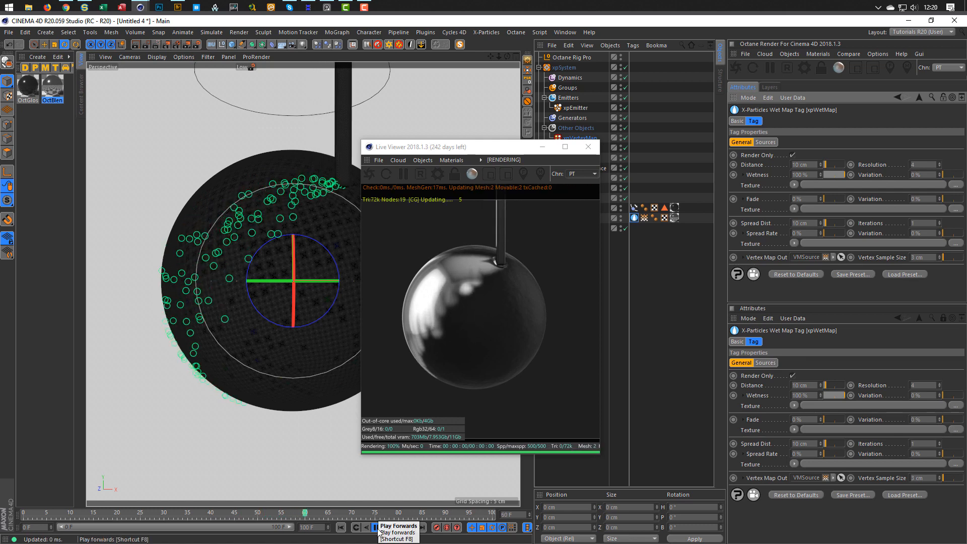
pyautogui.click(376, 527)
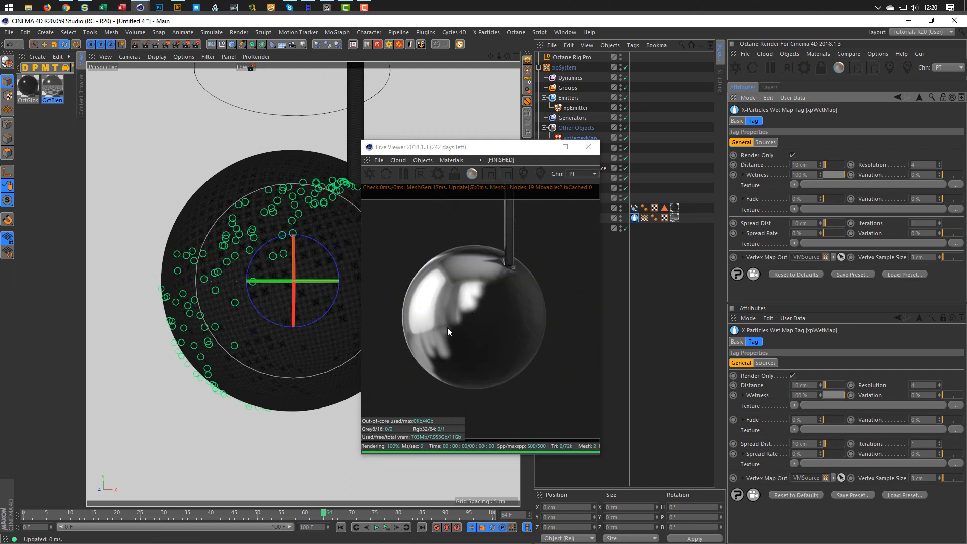
pyautogui.moveTo(471, 150); pyautogui.dragTo(373, 140)
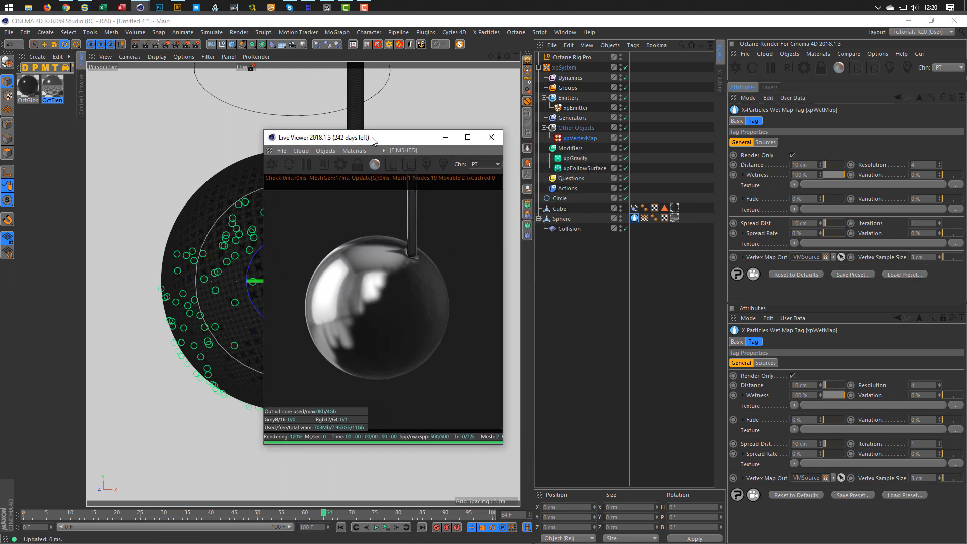
# Tick Use Fields on the Sphere's VMSource vertex map tag and replay the timeline to preview.
pyautogui.click(644, 218)
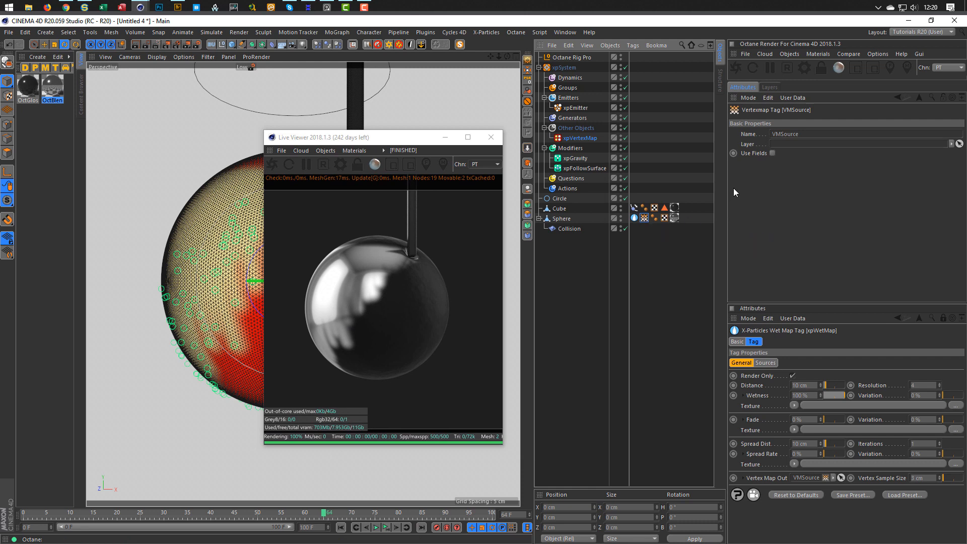
pyautogui.click(772, 153)
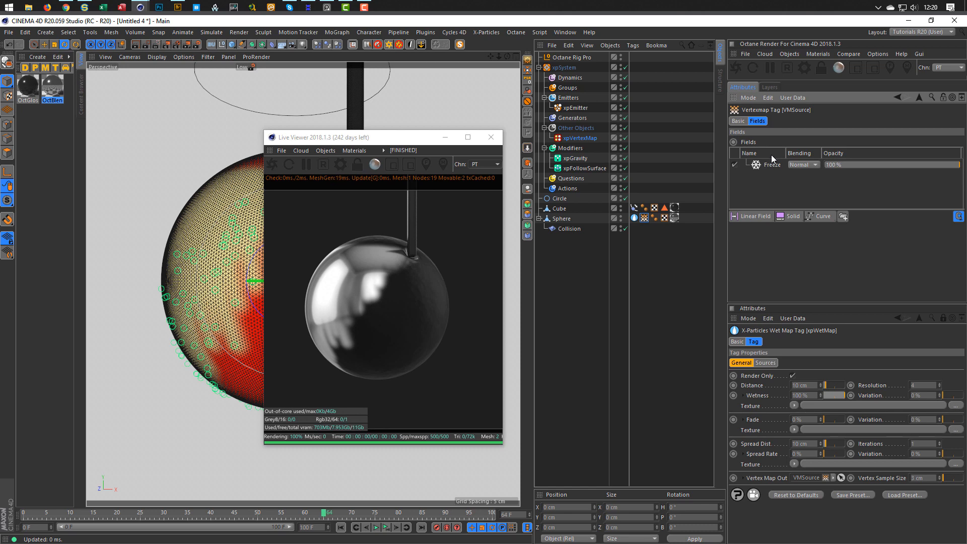
pyautogui.click(386, 527)
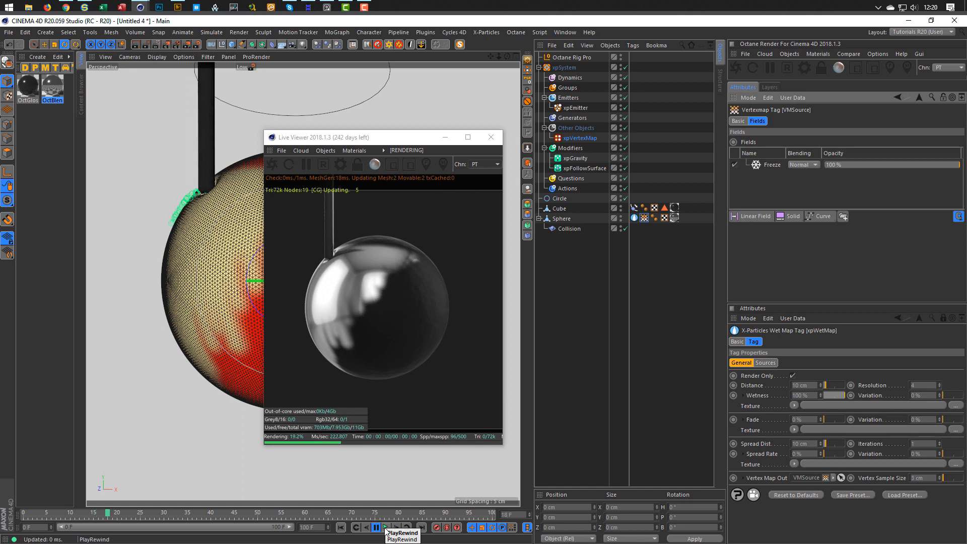
pyautogui.click(386, 527)
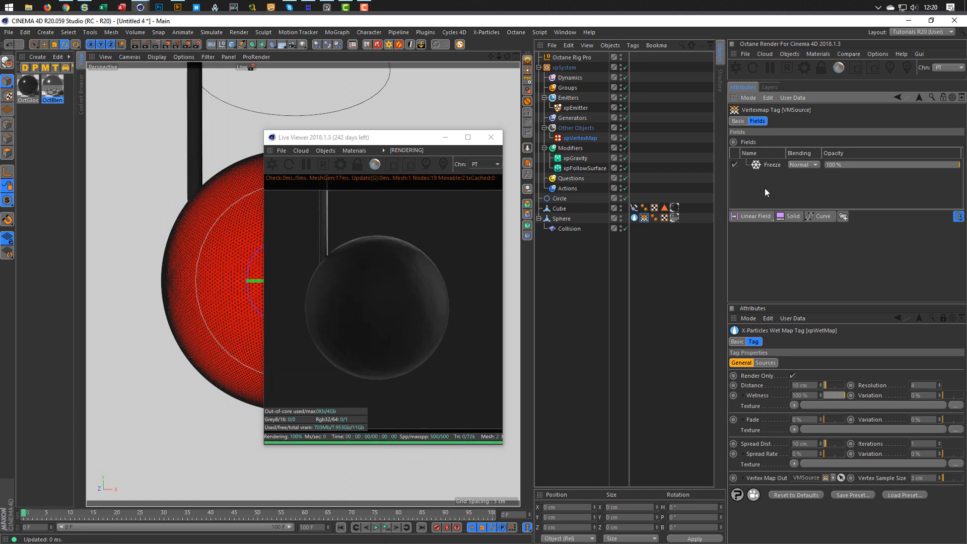
pyautogui.click(386, 527)
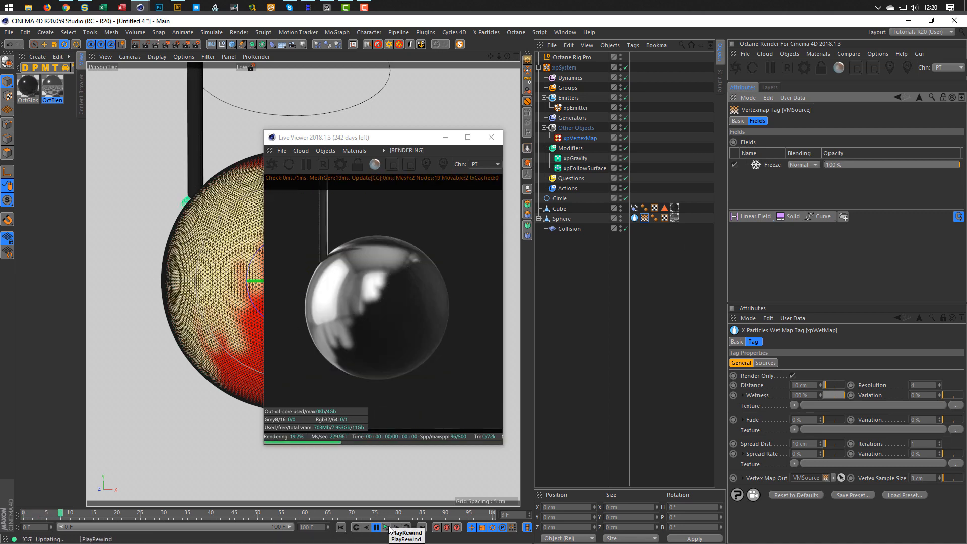
pyautogui.click(387, 527)
pyautogui.click(647, 219)
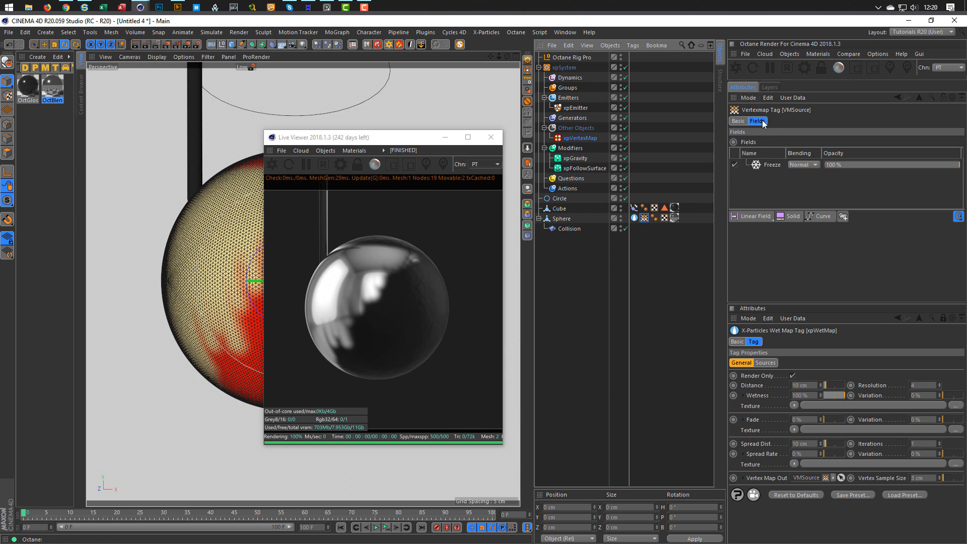
# Untick Use Fields on the VMSource vertex map tag and test-play the simulation.
pyautogui.click(772, 88)
pyautogui.click(749, 89)
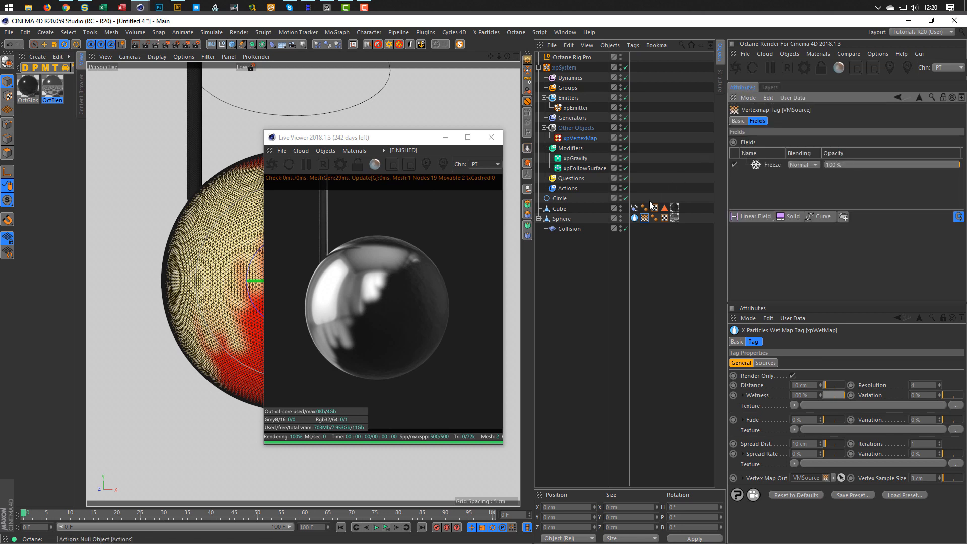
pyautogui.click(565, 218)
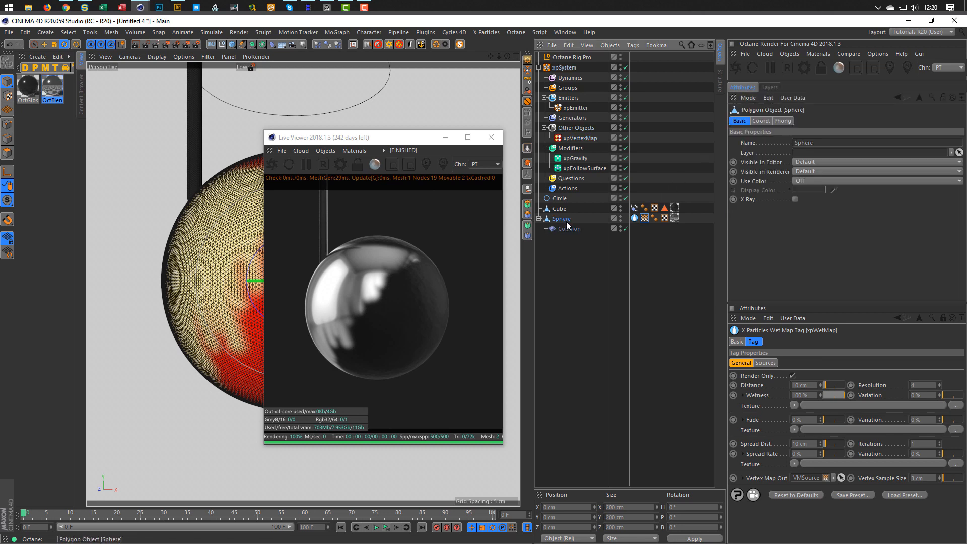
pyautogui.click(644, 218)
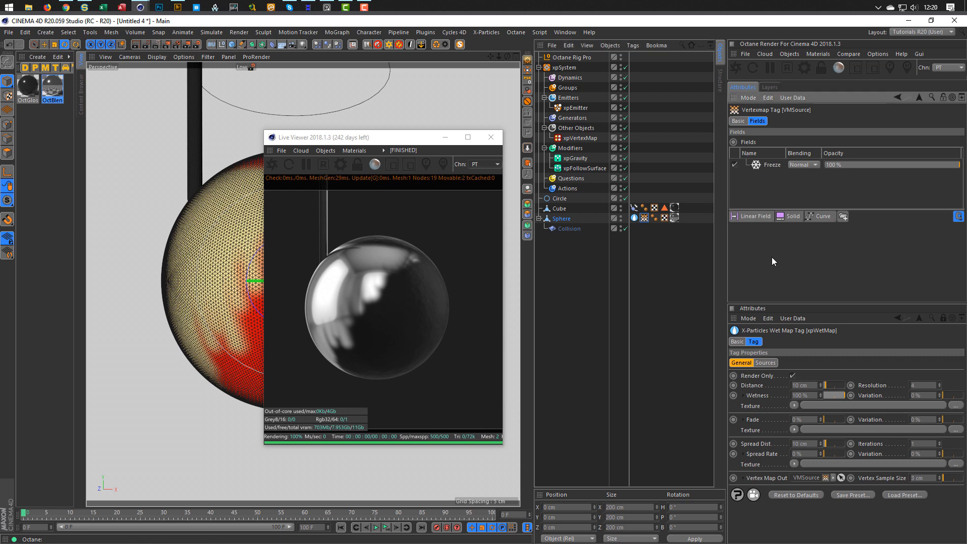
pyautogui.click(743, 120)
pyautogui.click(770, 182)
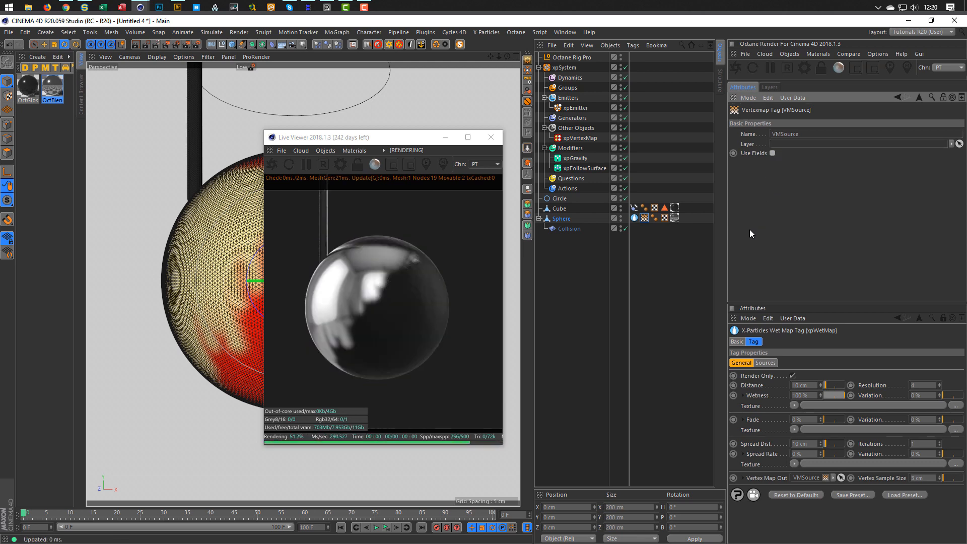
pyautogui.click(376, 527)
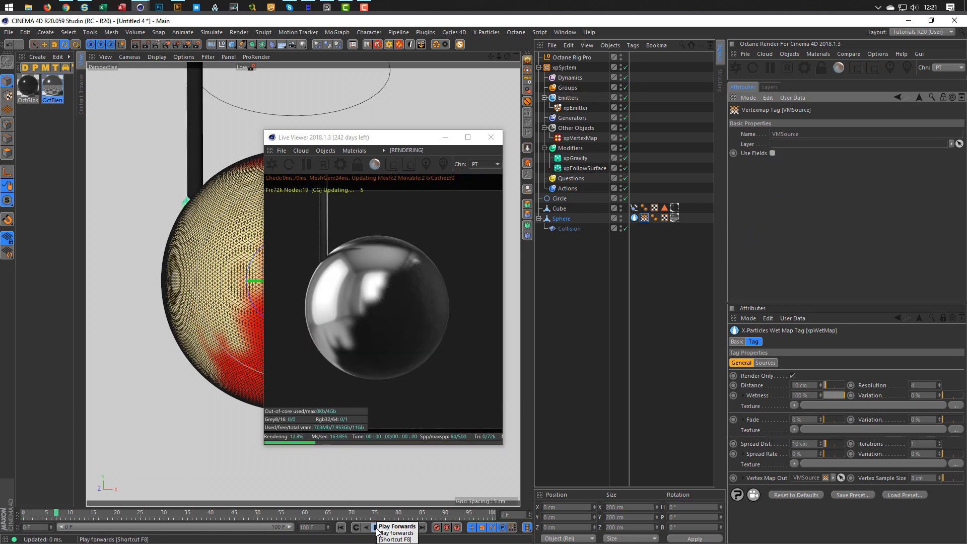
pyautogui.click(376, 527)
pyautogui.click(388, 528)
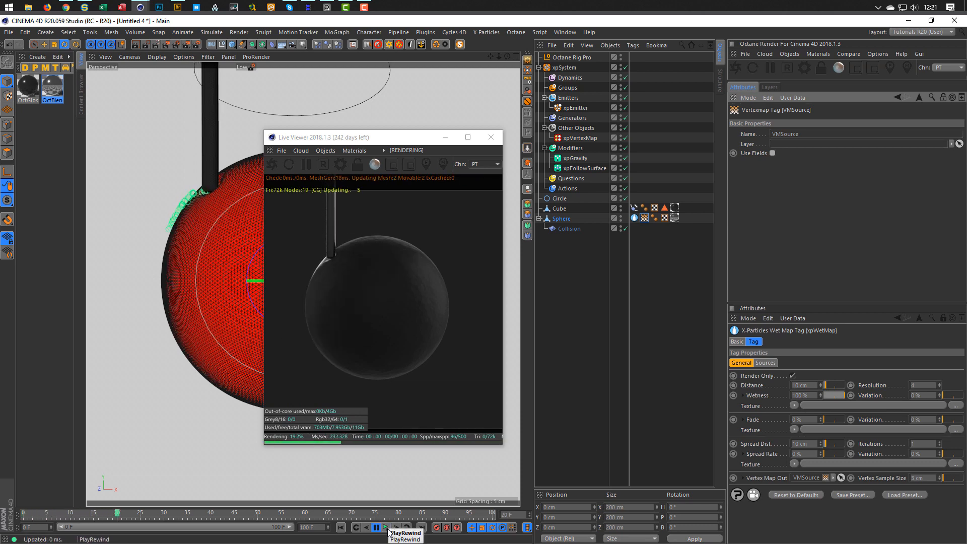
pyautogui.click(388, 529)
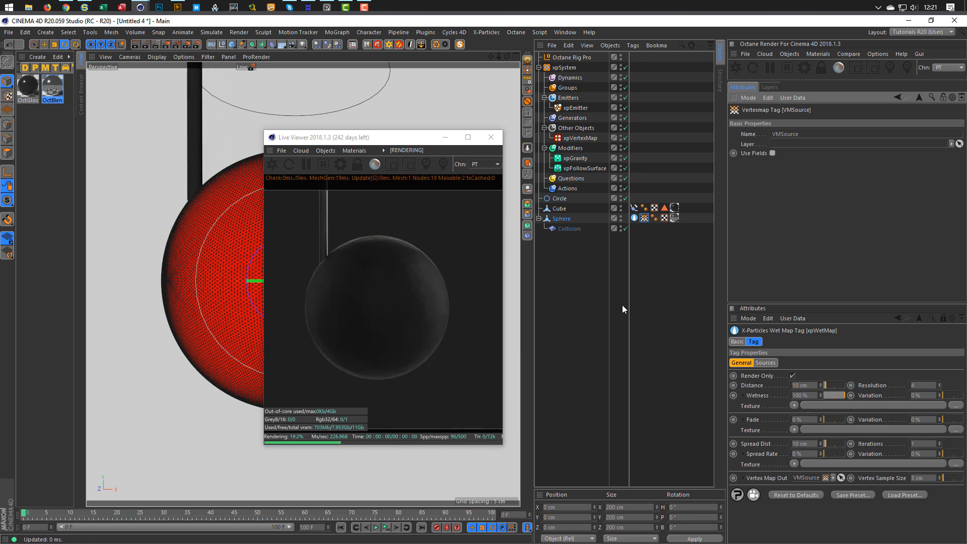
# In Polygons mode, apply Set Vertex Weight with 0% to the sphere.
pyautogui.click(560, 218)
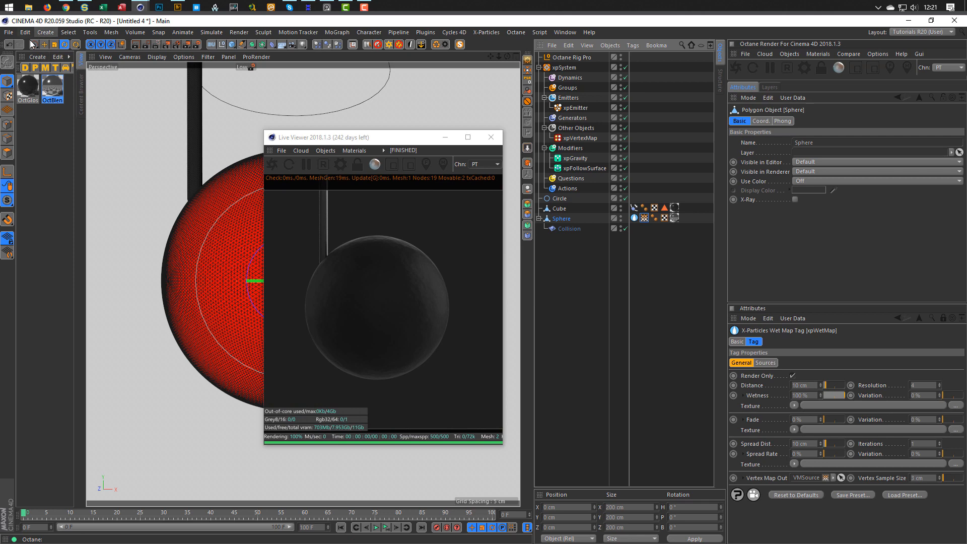
pyautogui.click(46, 31)
pyautogui.moveTo(65, 31)
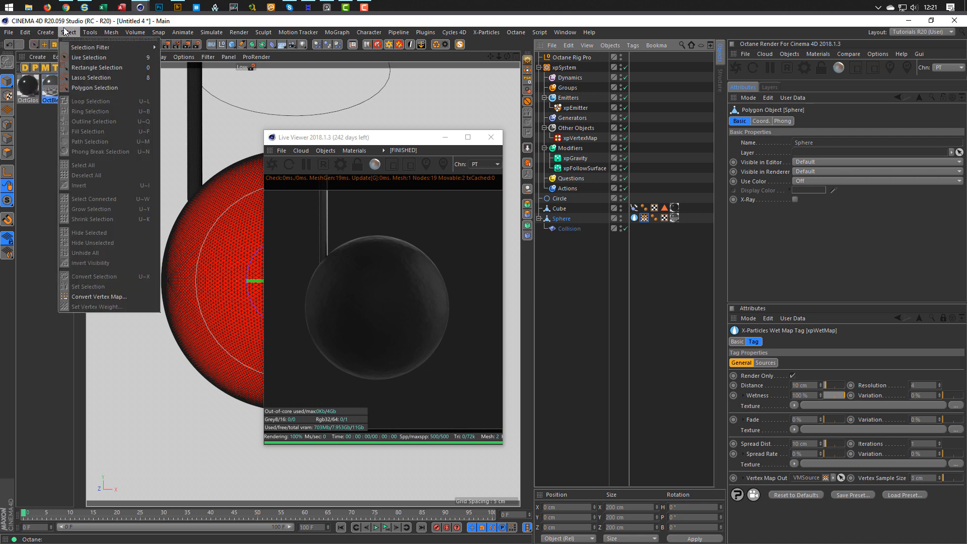
pyautogui.click(64, 32)
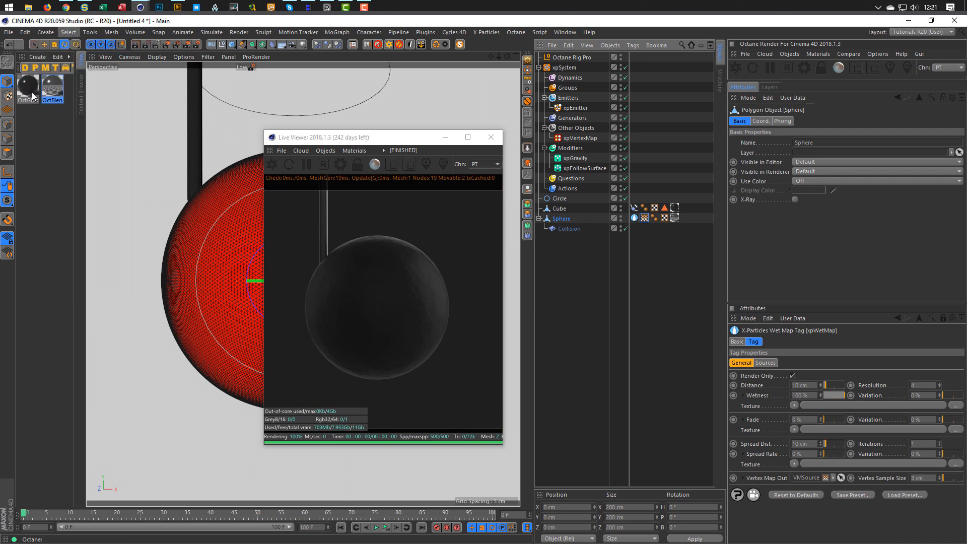
pyautogui.click(8, 153)
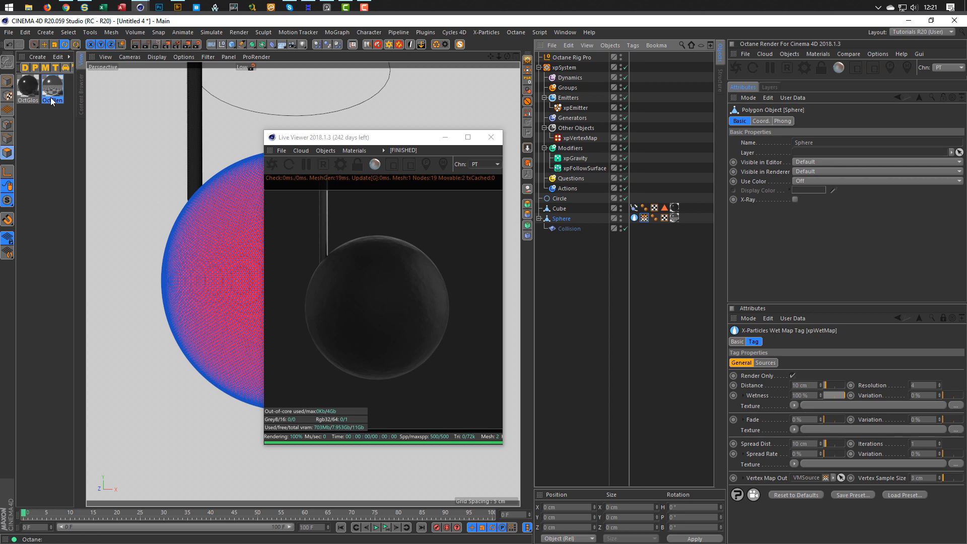
pyautogui.click(76, 32)
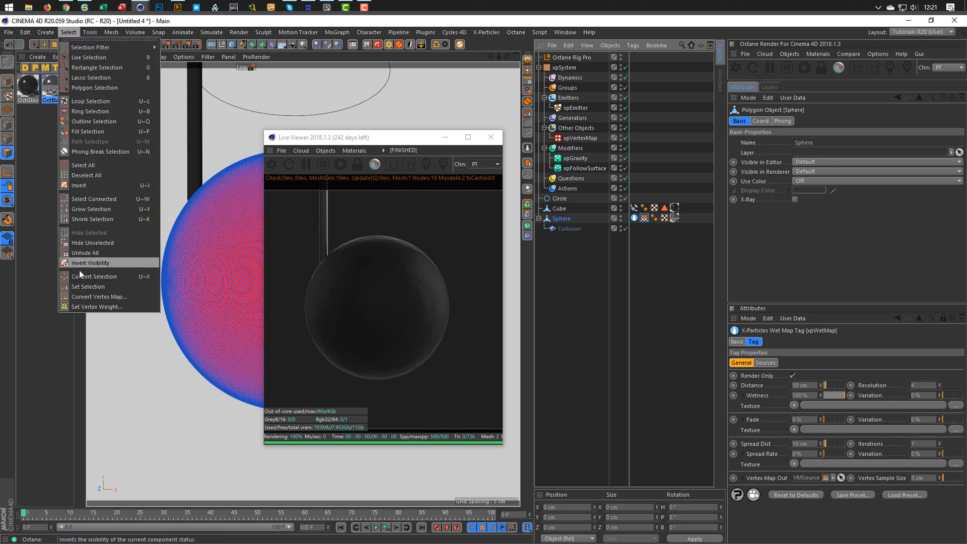
pyautogui.click(86, 305)
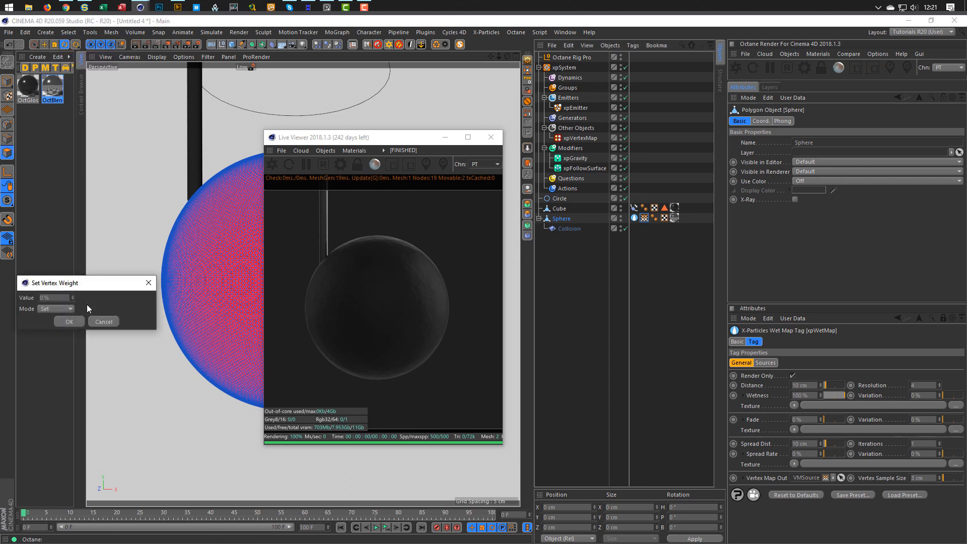
pyautogui.click(71, 322)
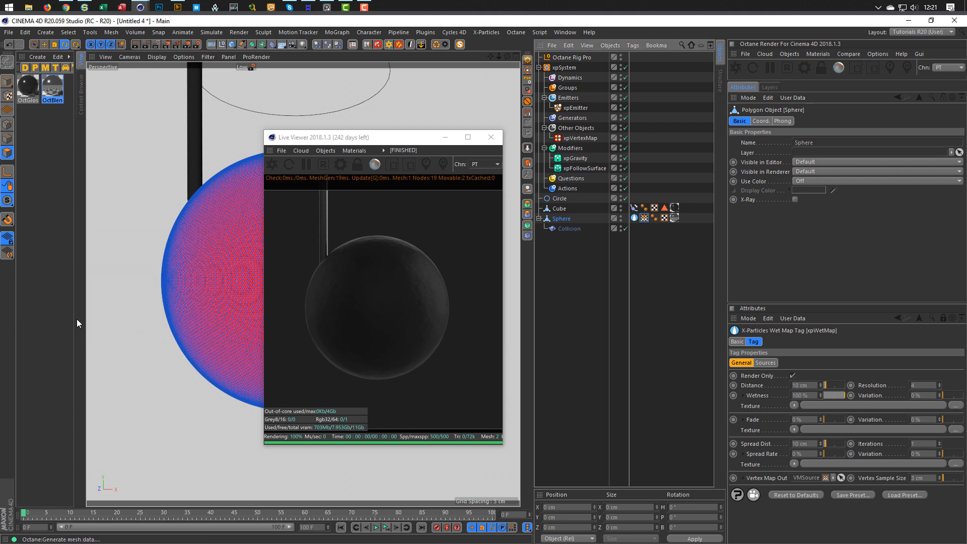
# Replay the simulation with VMSource selected, rewind to frame 0 and reselect the Sphere.
pyautogui.click(644, 217)
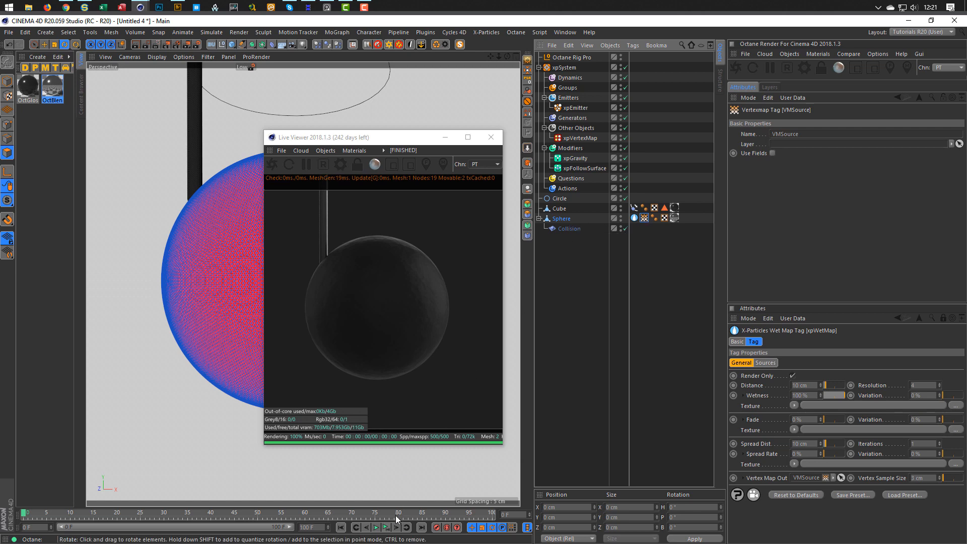
pyautogui.click(388, 529)
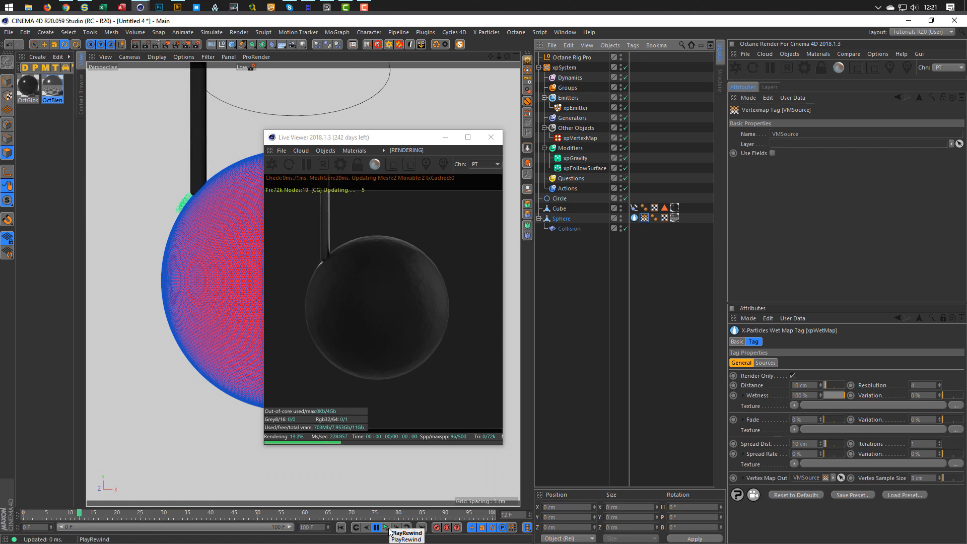
pyautogui.click(390, 530)
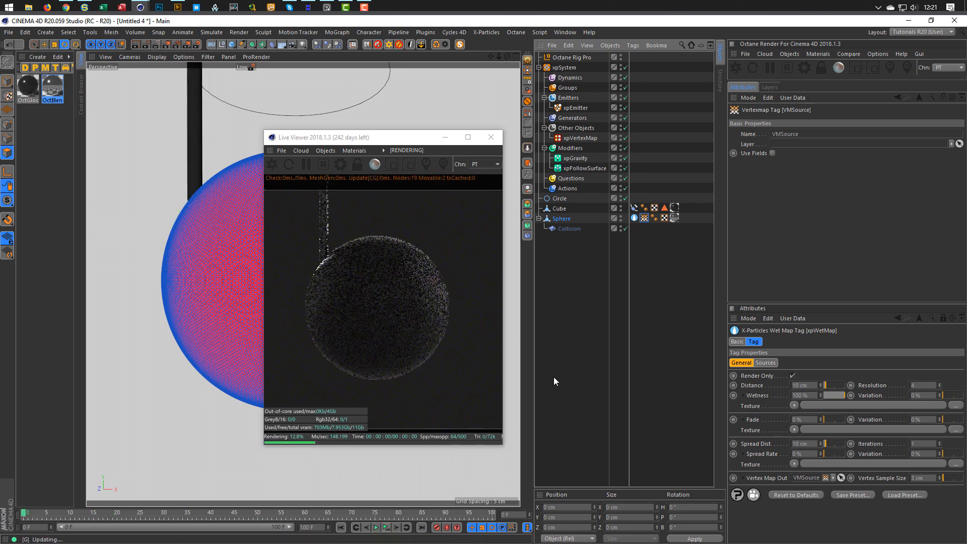
pyautogui.click(593, 304)
pyautogui.click(559, 216)
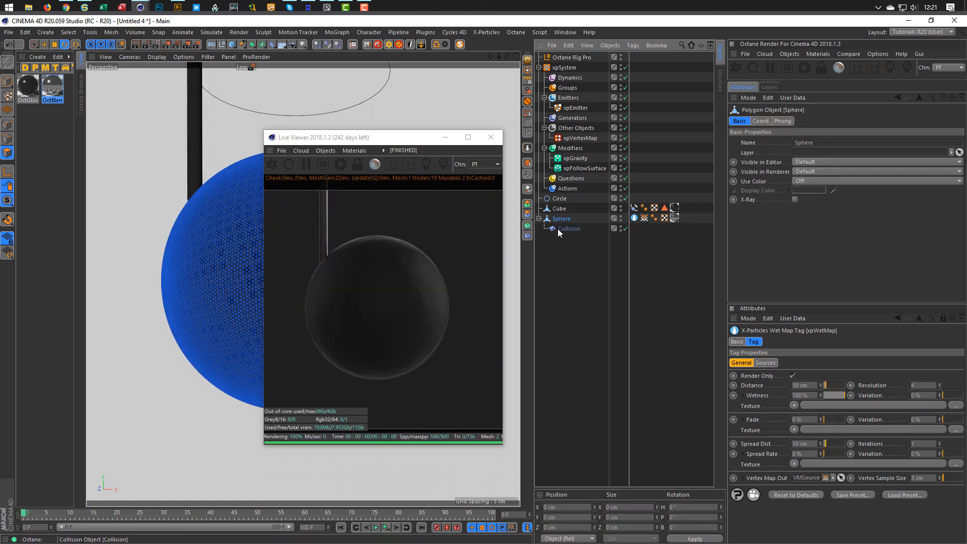
# Create a 0% Vertex Map tag on the sphere via Set Vertex Weight and move it to the end.
pyautogui.click(49, 32)
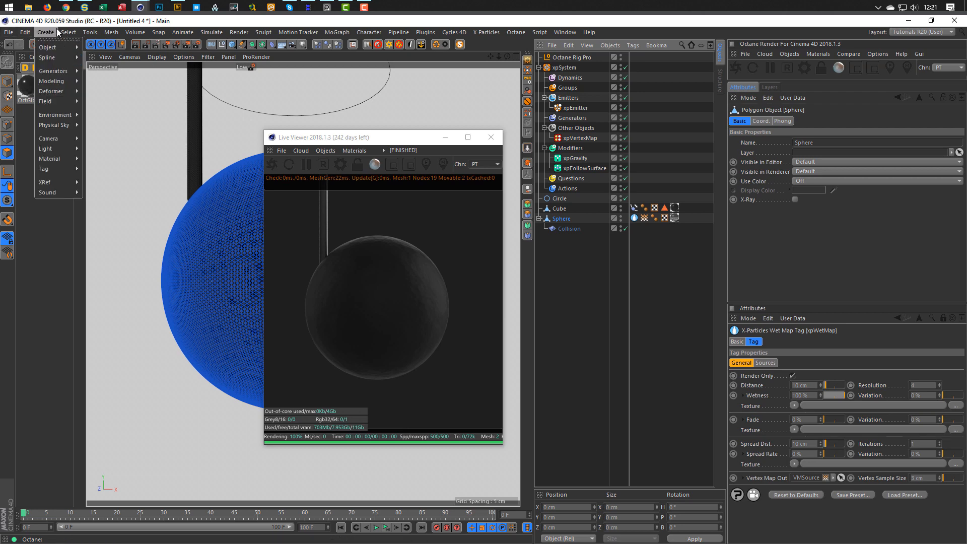
pyautogui.moveTo(68, 33)
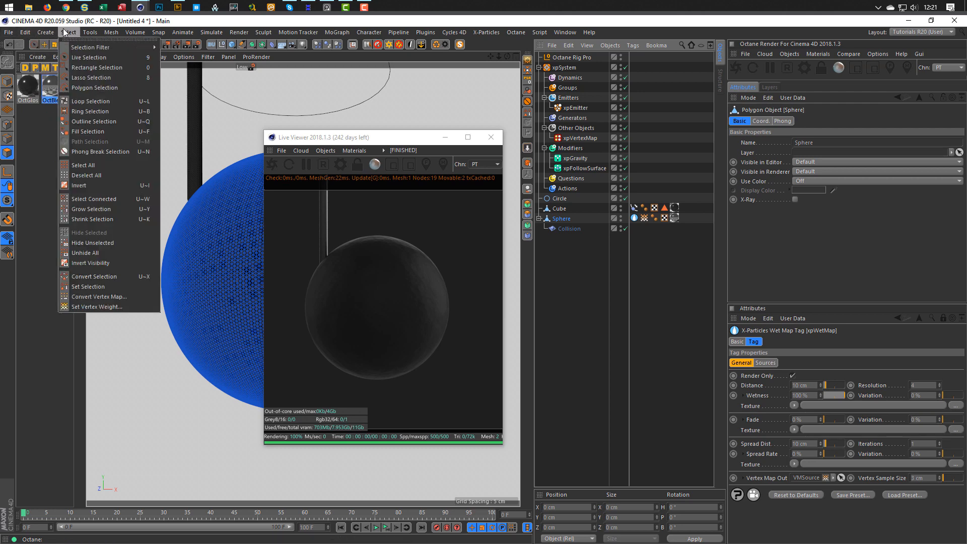
pyautogui.click(79, 307)
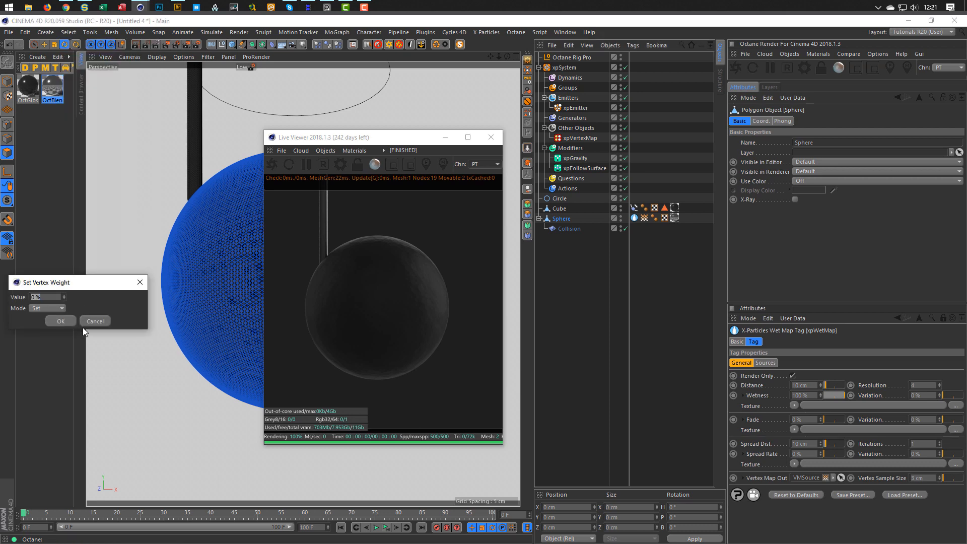
pyautogui.click(60, 321)
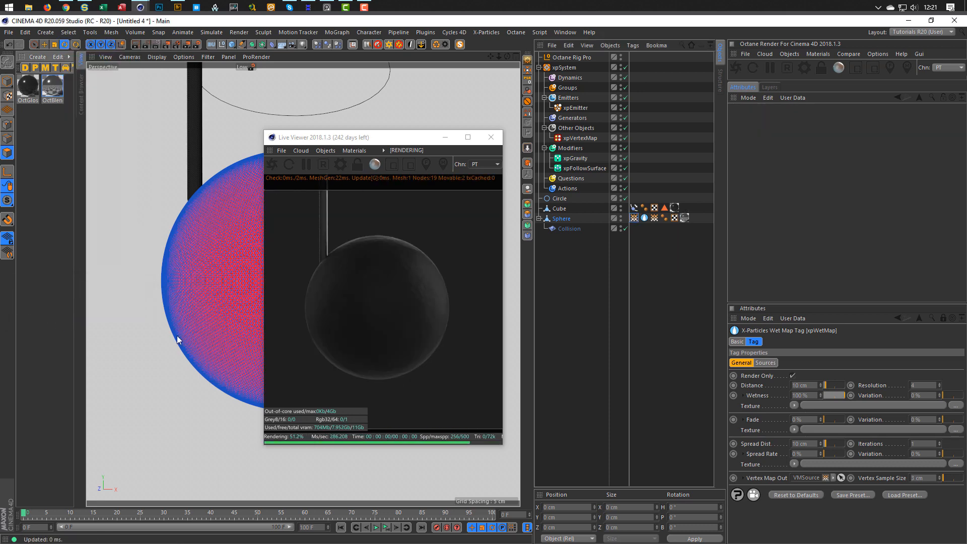
pyautogui.click(634, 218)
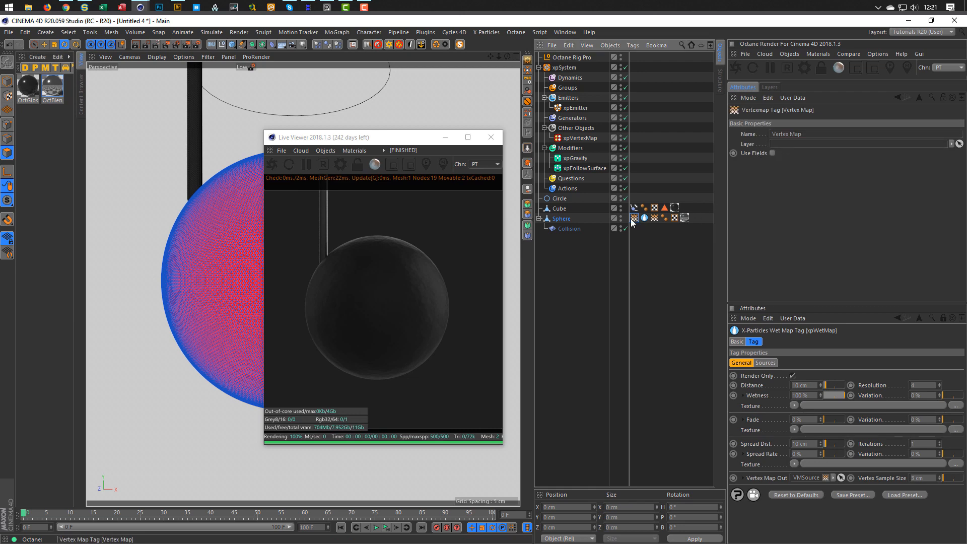
pyautogui.moveTo(694, 219); pyautogui.dragTo(685, 223)
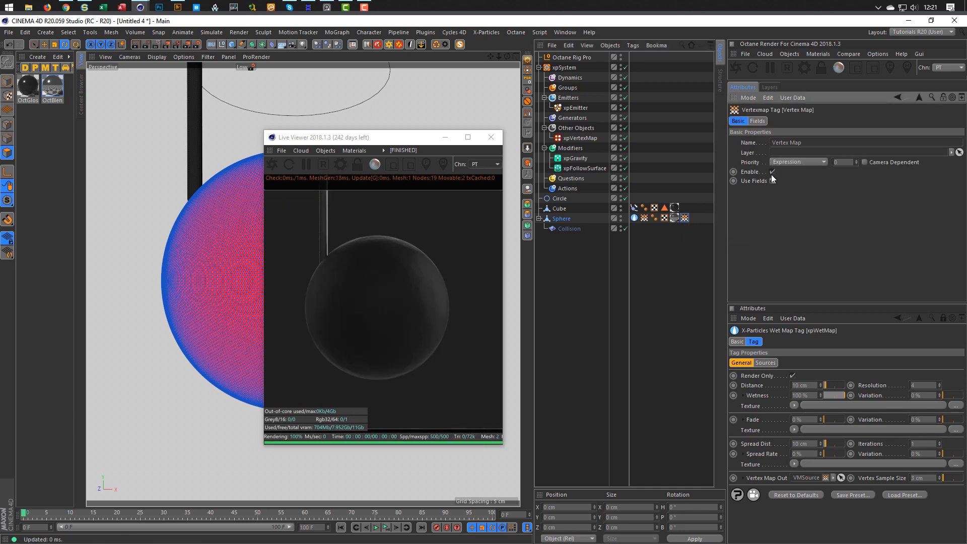
# Delete the Freeze field, drop the VMSource tag into the Vertex Map's Fields list and play.
pyautogui.click(758, 122)
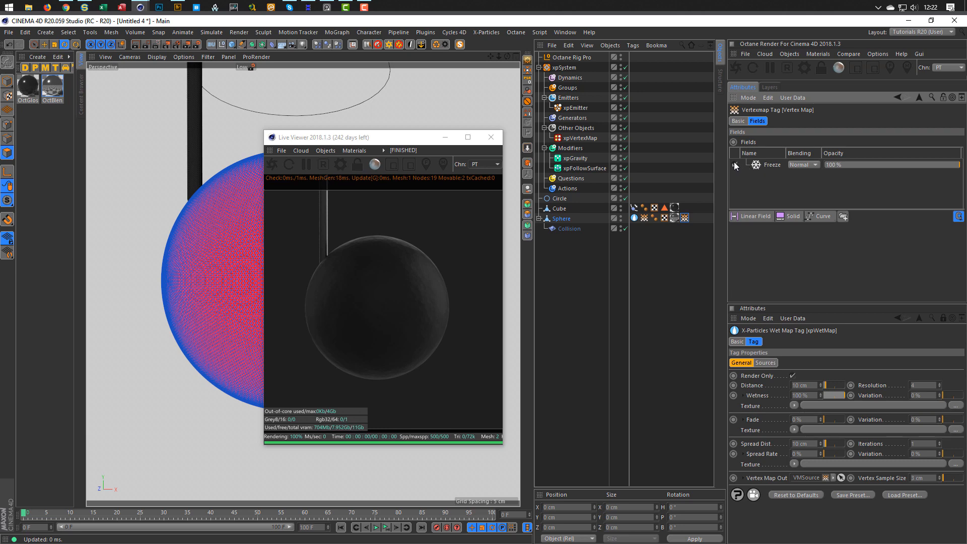
pyautogui.click(767, 164)
pyautogui.press('Delete')
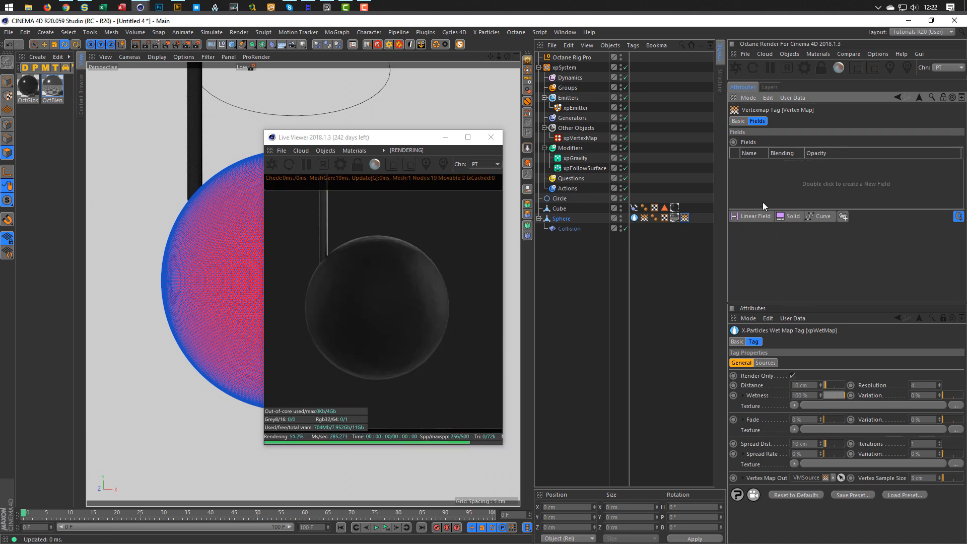
pyautogui.moveTo(643, 218); pyautogui.dragTo(757, 179)
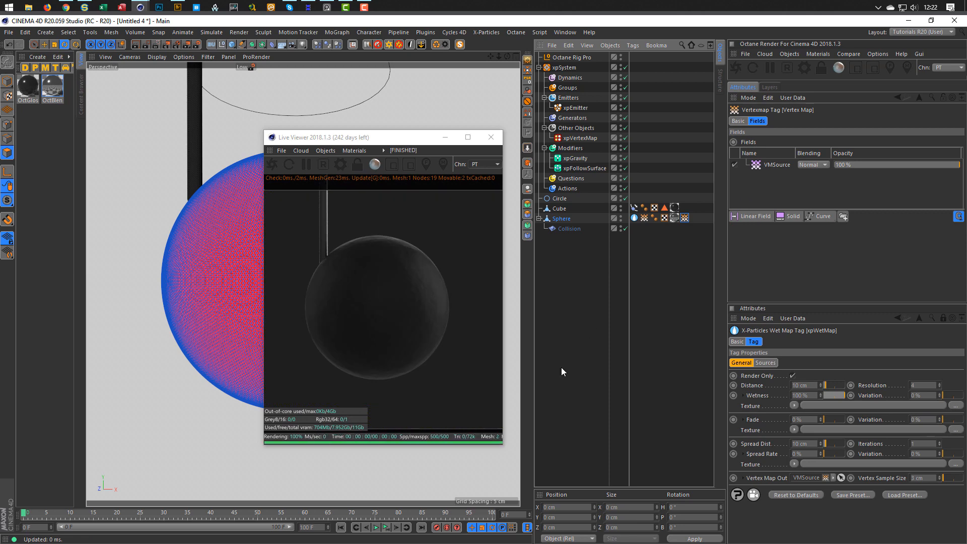
pyautogui.click(385, 528)
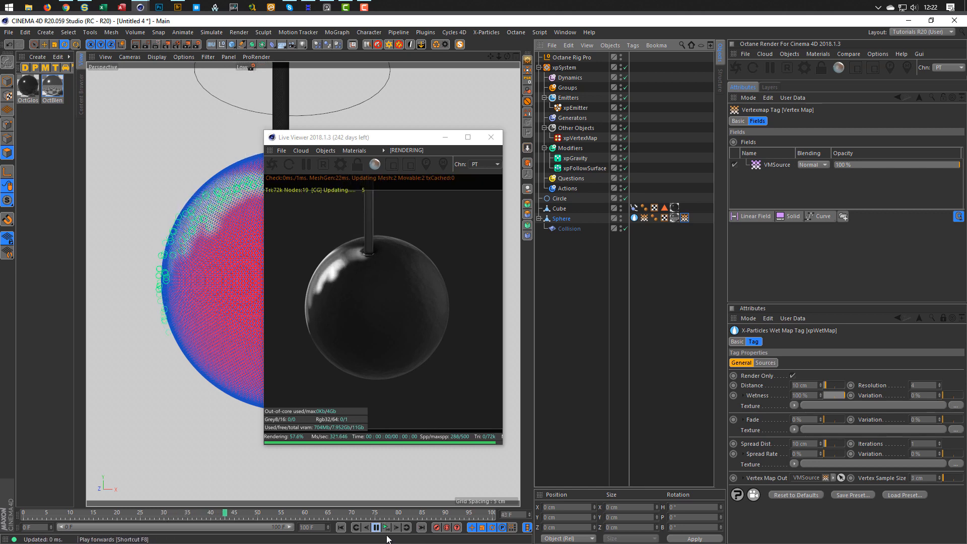
# Stop playback and add a Curve layer above VMSource in the fields list.
pyautogui.click(376, 527)
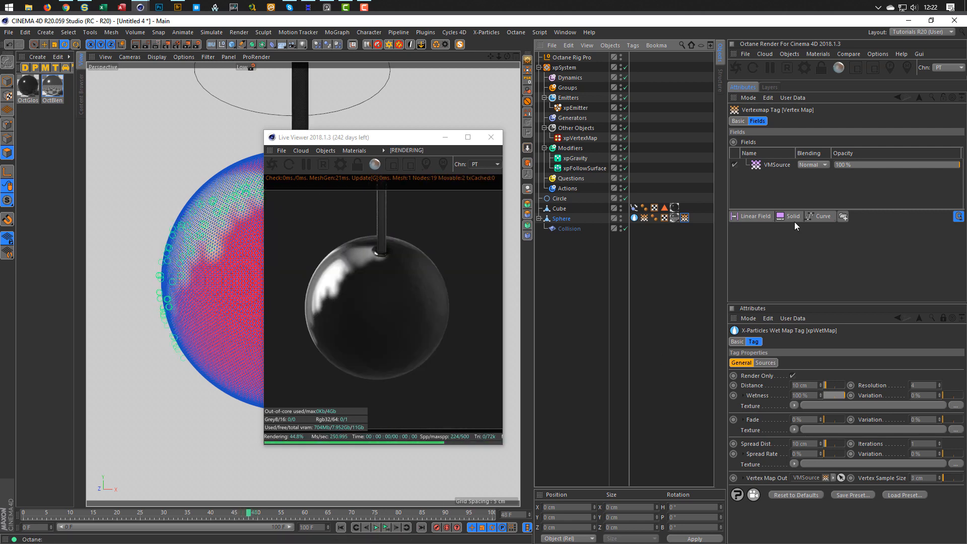
pyautogui.click(778, 164)
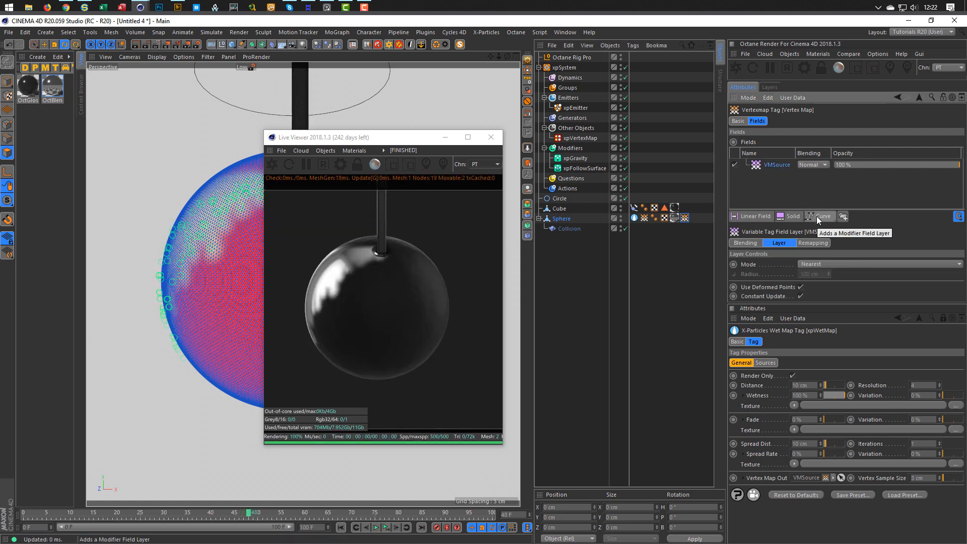
pyautogui.click(816, 216)
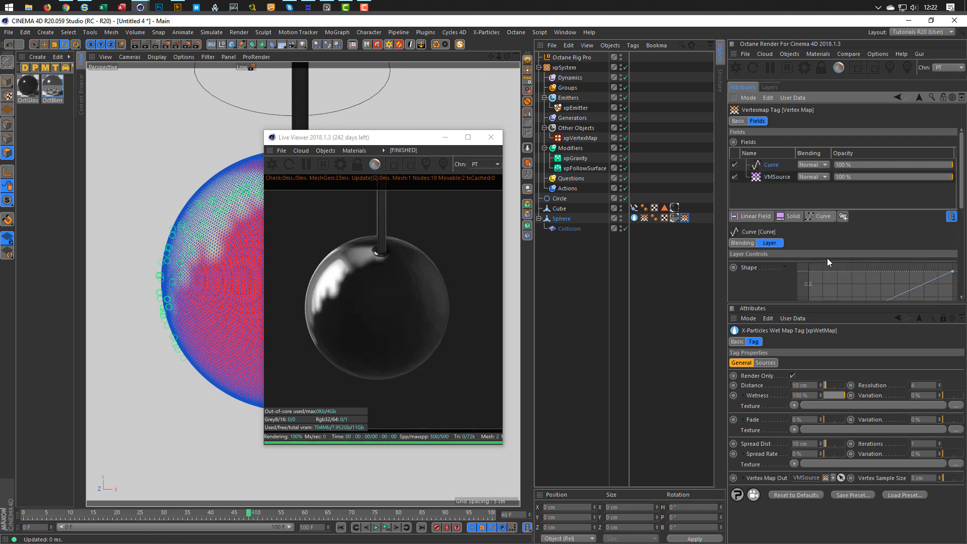
pyautogui.moveTo(811, 305); pyautogui.dragTo(813, 360)
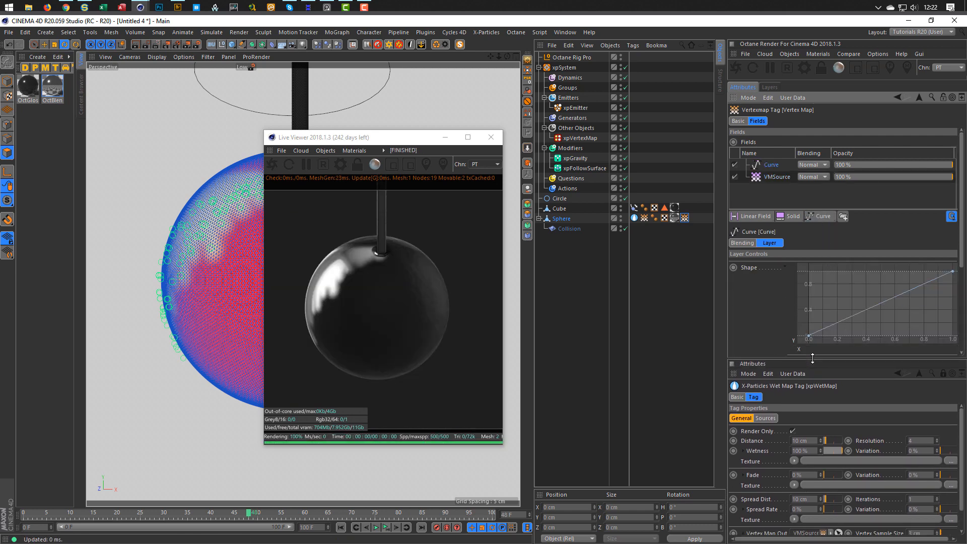
# Load an ease-out curve preset and drag its start point right to about 0.55.
pyautogui.click(784, 266)
pyautogui.scroll(-3, 775, 287)
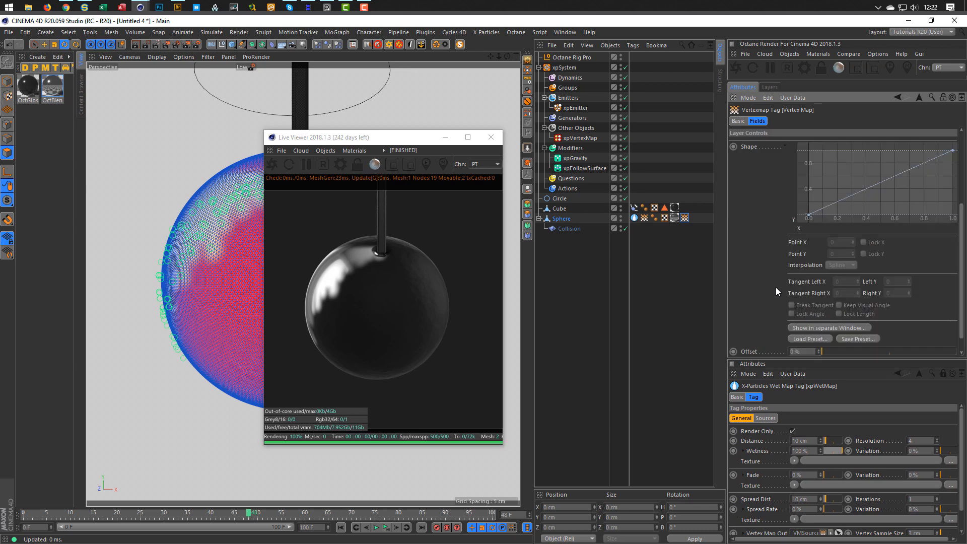
pyautogui.click(791, 338)
pyautogui.click(668, 293)
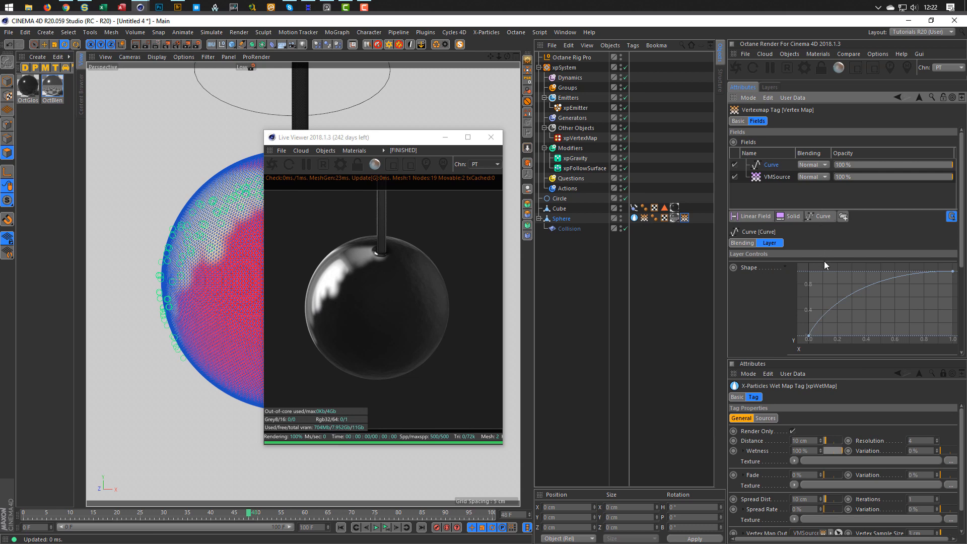
pyautogui.moveTo(406, 135); pyautogui.dragTo(505, 132)
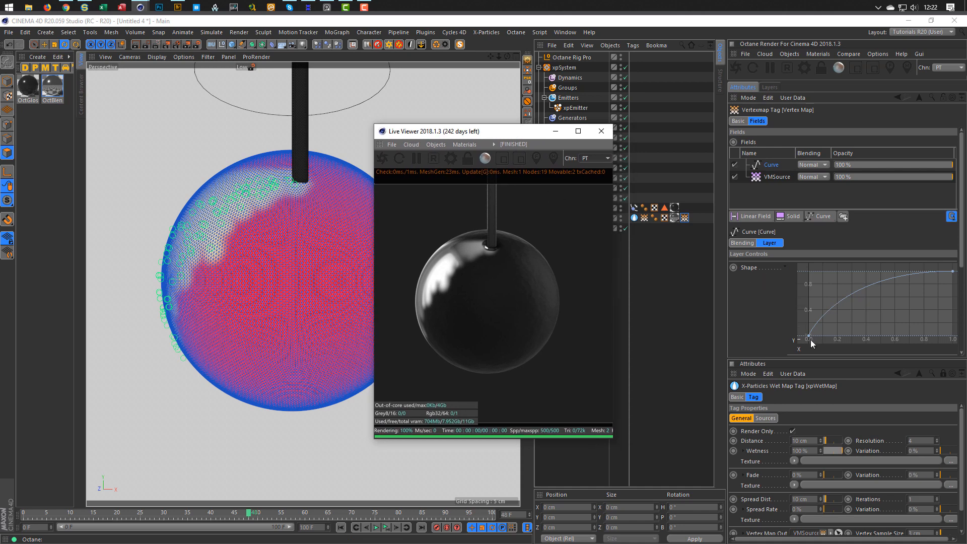
pyautogui.moveTo(810, 337); pyautogui.dragTo(836, 338)
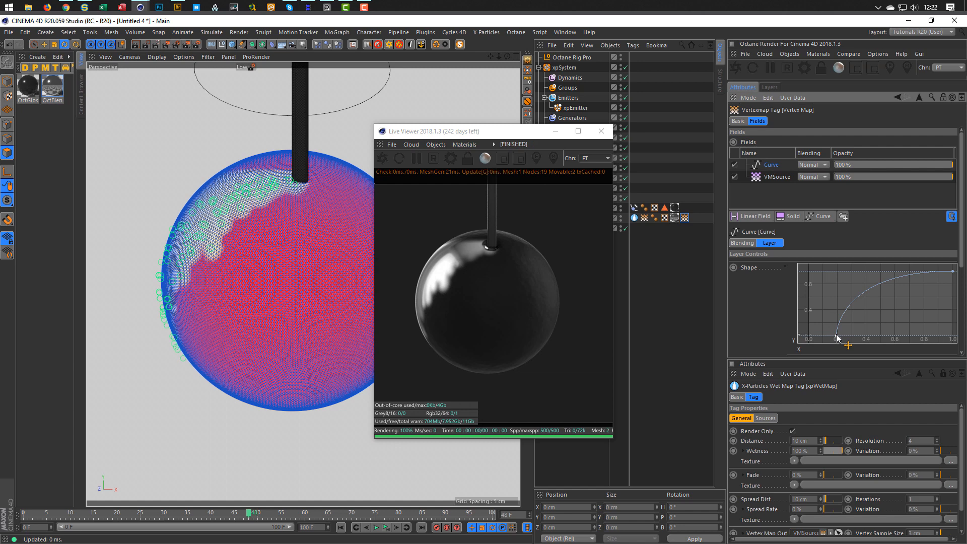
pyautogui.moveTo(836, 337); pyautogui.dragTo(886, 336)
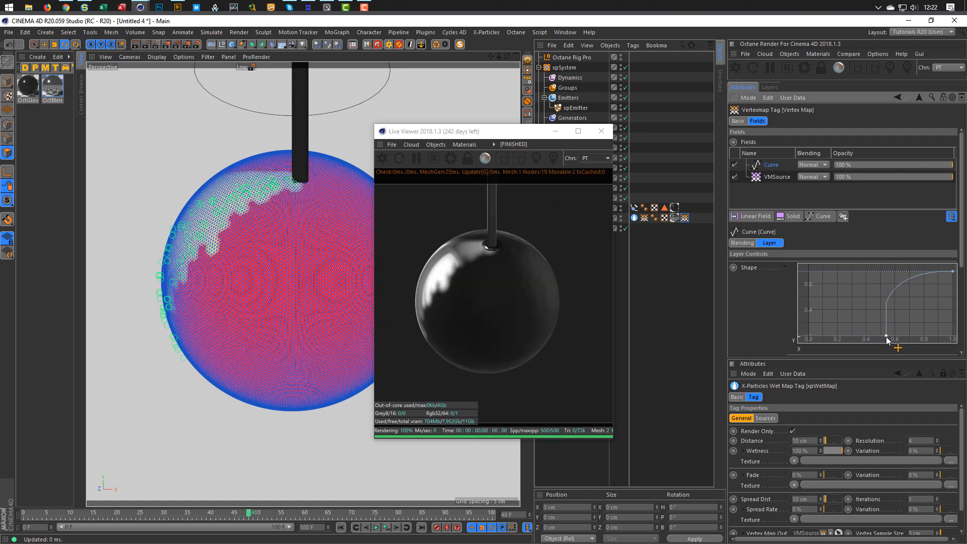
# Try Multiply, Overlay and Screen blending on the Curve layer, settling on Overlay.
pyautogui.click(812, 164)
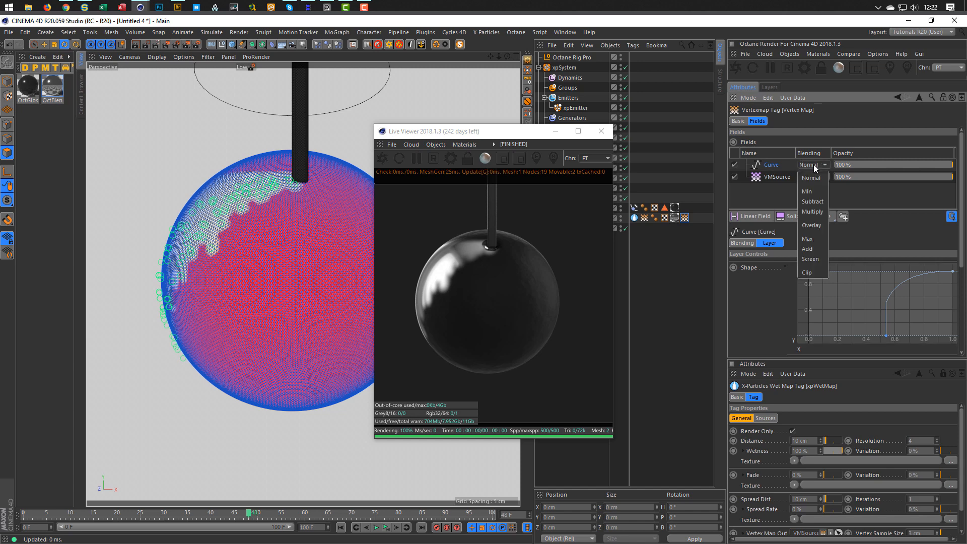
pyautogui.click(815, 212)
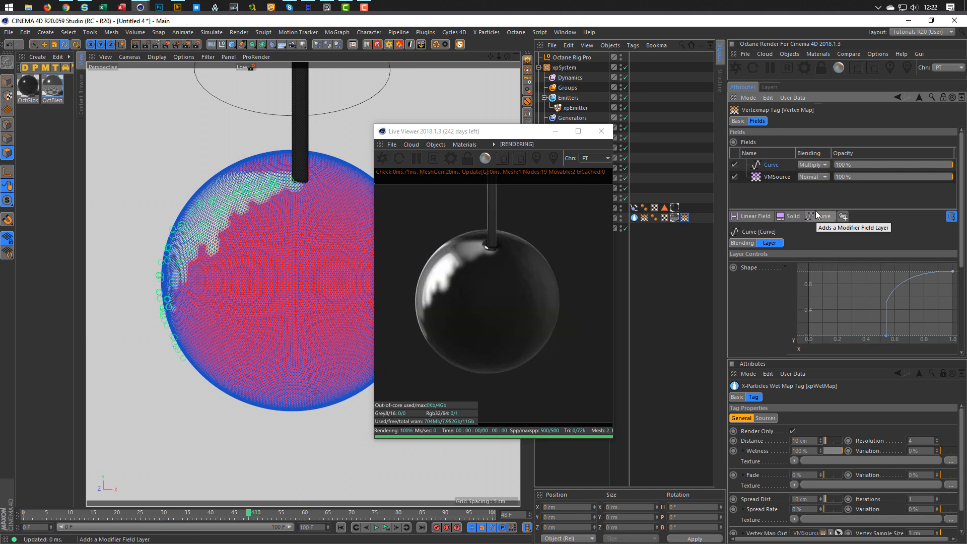
pyautogui.click(809, 165)
pyautogui.click(818, 226)
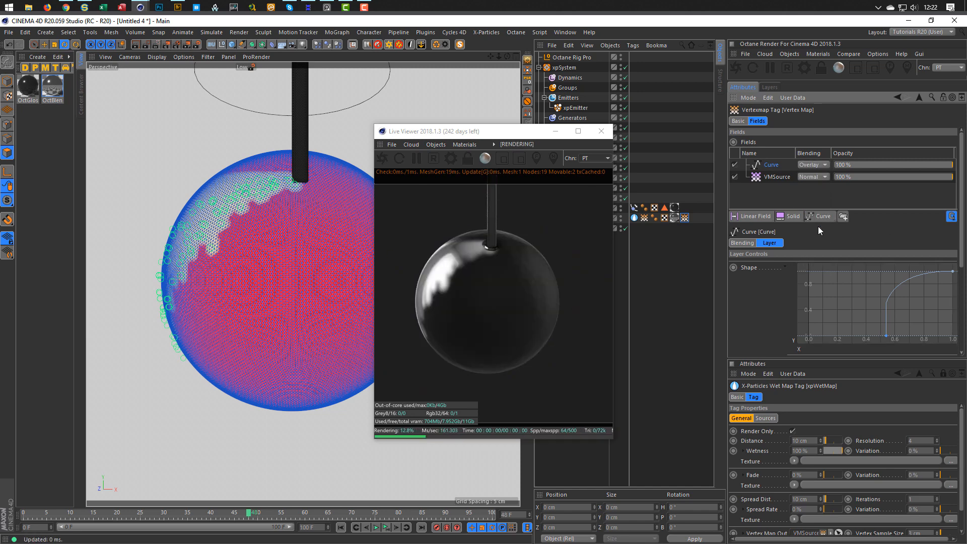
pyautogui.click(815, 162)
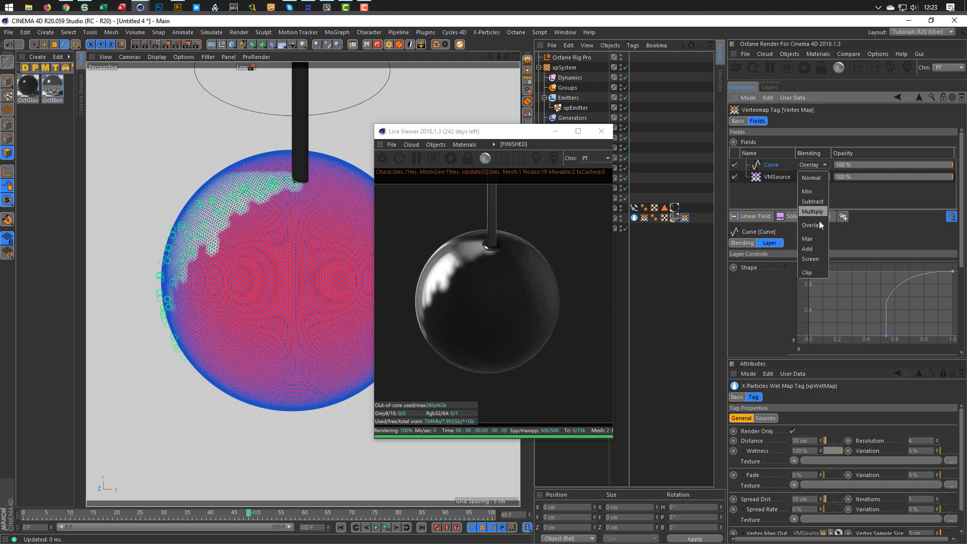
pyautogui.click(820, 255)
pyautogui.click(813, 177)
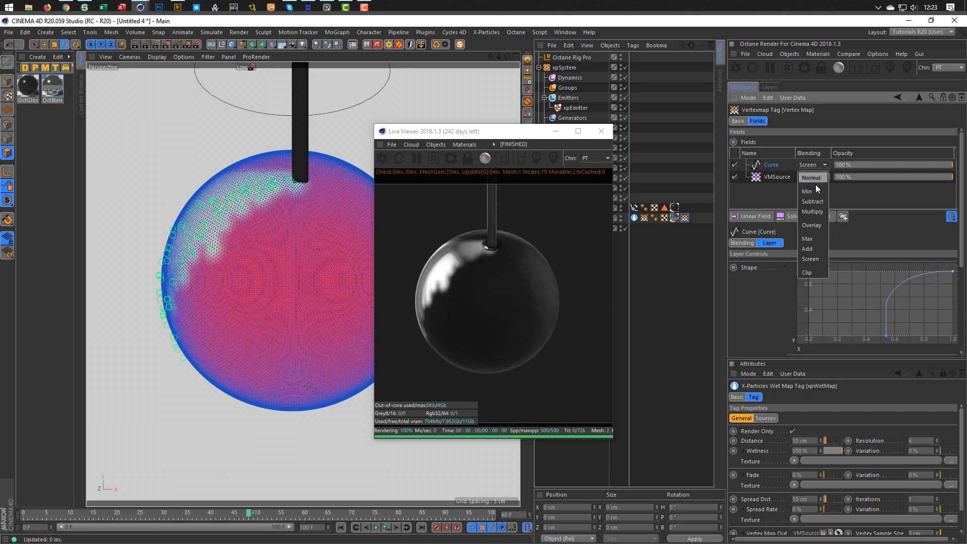
pyautogui.click(818, 228)
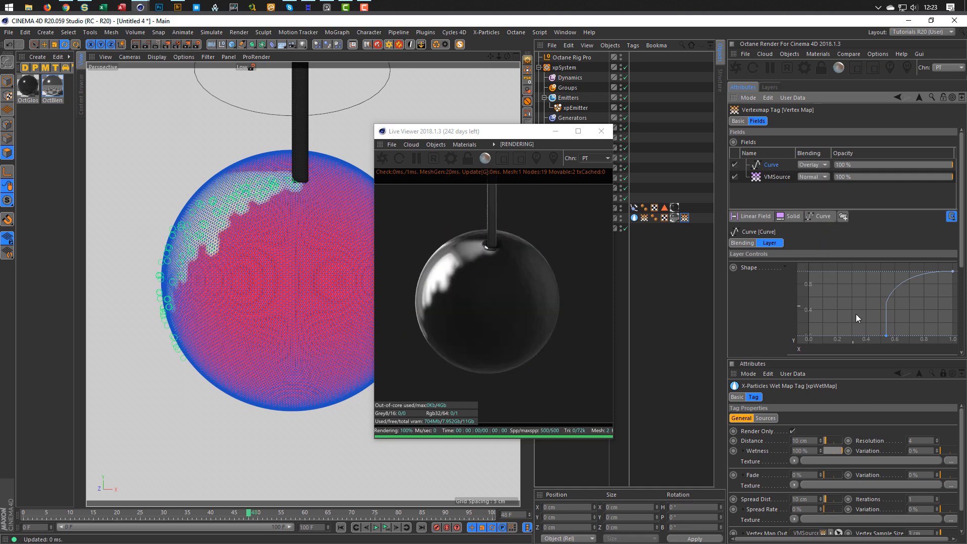
# Reshape the curve: start point back to 0, end near 0.5, start raised to about (0.35, 0.6).
pyautogui.moveTo(888, 338); pyautogui.dragTo(792, 344)
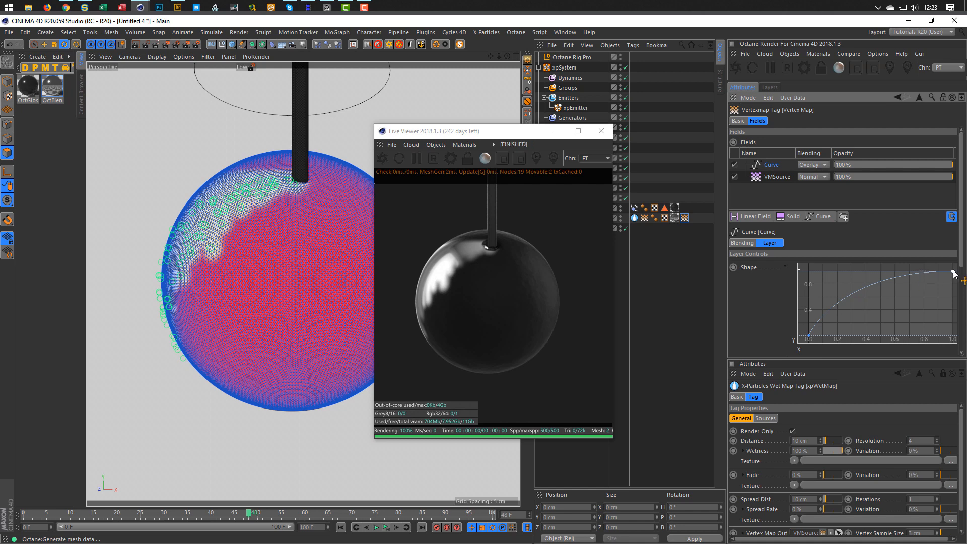
pyautogui.moveTo(955, 273)
pyautogui.mouseDown()
pyautogui.moveTo(891, 301)
pyautogui.moveTo(856, 304)
pyautogui.moveTo(942, 263)
pyautogui.moveTo(854, 303)
pyautogui.moveTo(953, 271)
pyautogui.mouseUp()
pyautogui.moveTo(808, 338); pyautogui.dragTo(780, 349)
# Reset the Curve shape to a Linear spline preset and drag its end point to x 0.1.
pyautogui.rightClick(844, 301)
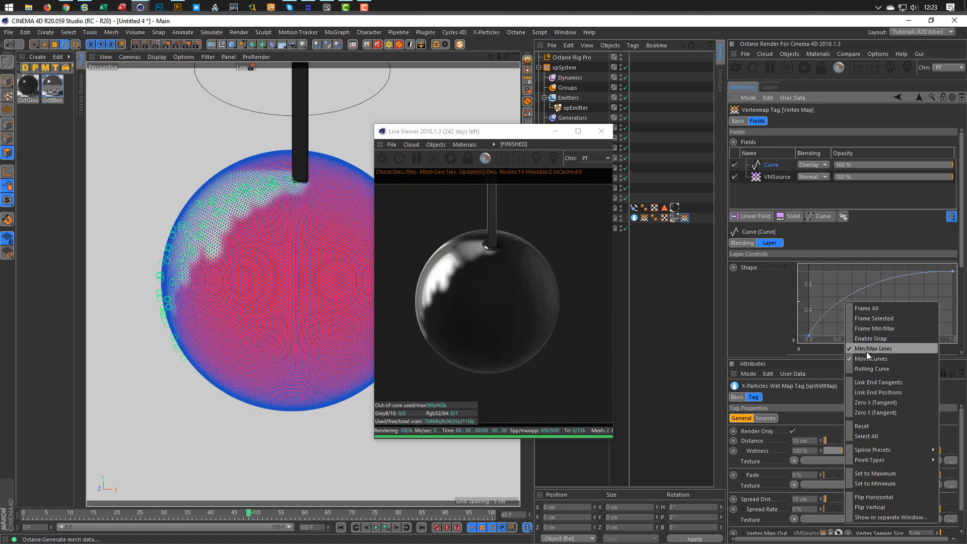
pyautogui.moveTo(874, 448)
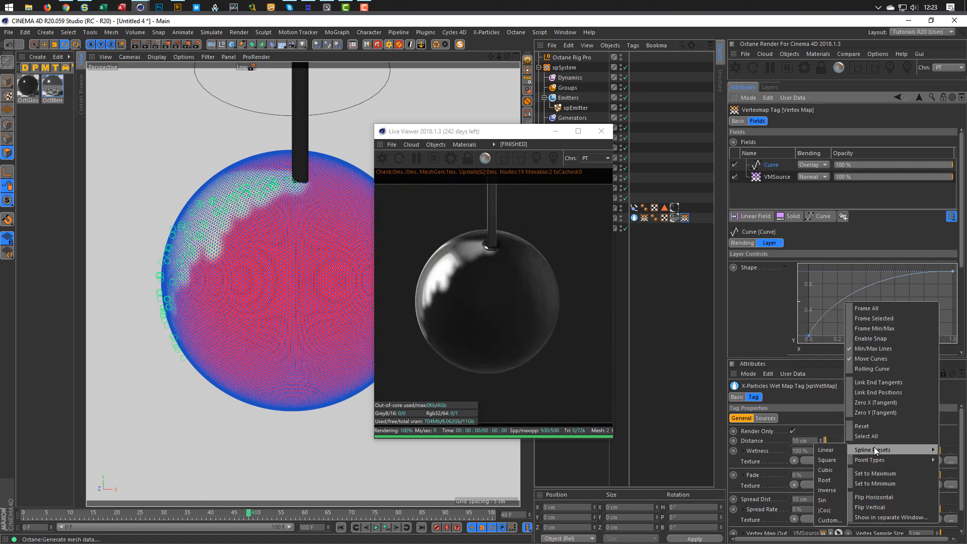
pyautogui.click(832, 450)
pyautogui.moveTo(810, 338)
pyautogui.mouseDown()
pyautogui.moveTo(915, 347)
pyautogui.moveTo(908, 337)
pyautogui.moveTo(790, 336)
pyautogui.mouseUp()
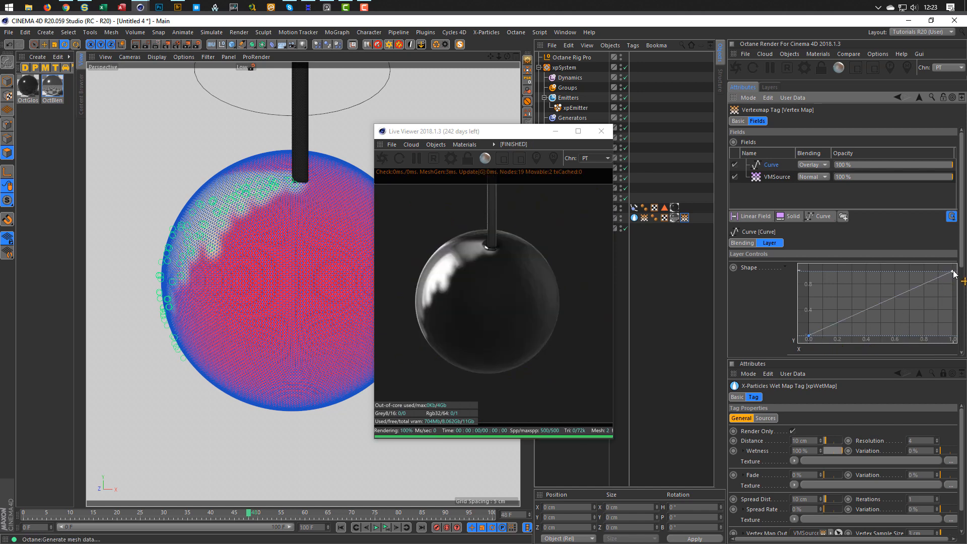
pyautogui.moveTo(953, 272); pyautogui.dragTo(820, 255)
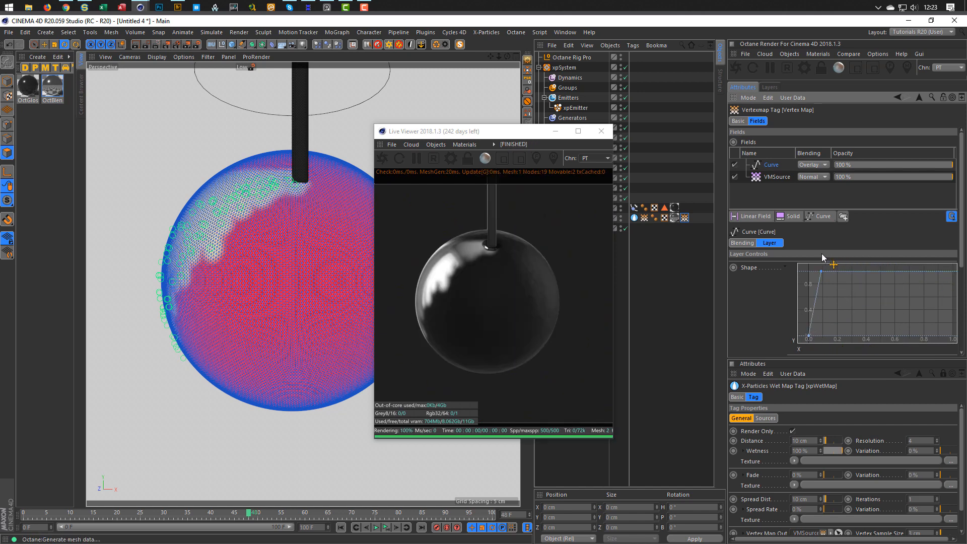
# Set the Curve layer's blending to Multiply and play the animation.
pyautogui.click(817, 165)
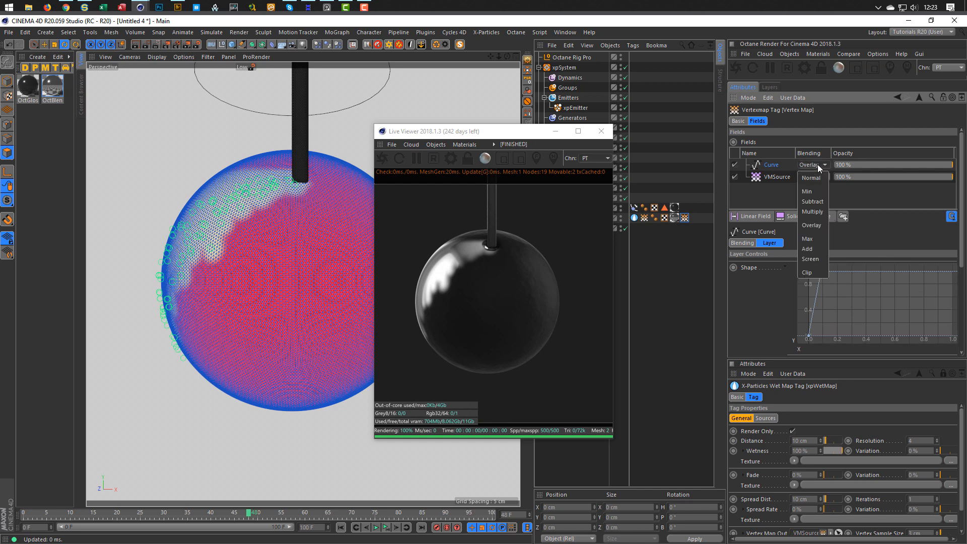
pyautogui.click(814, 211)
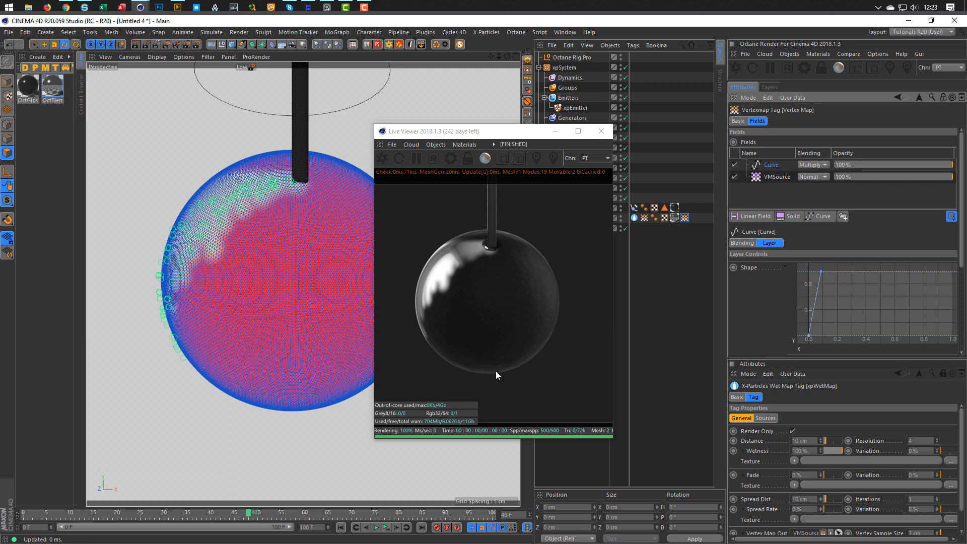
pyautogui.click(376, 528)
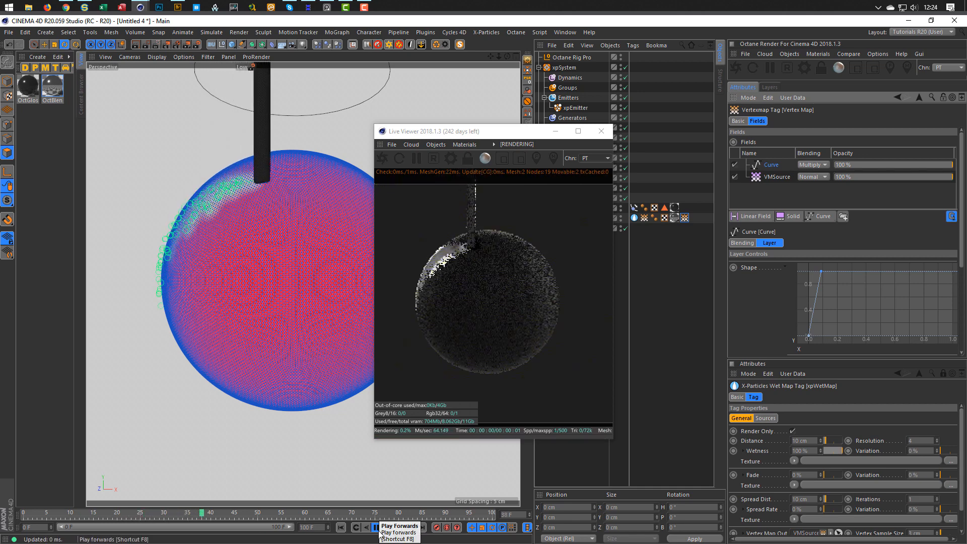
# Pause playback at frame 41, restart the Octane live render, then close the Live Viewer.
pyautogui.click(375, 527)
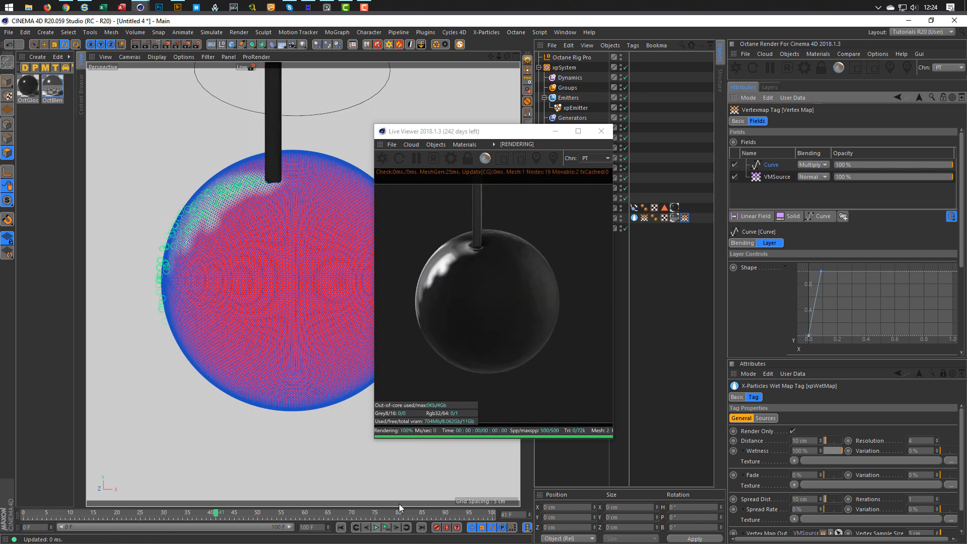
pyautogui.click(432, 159)
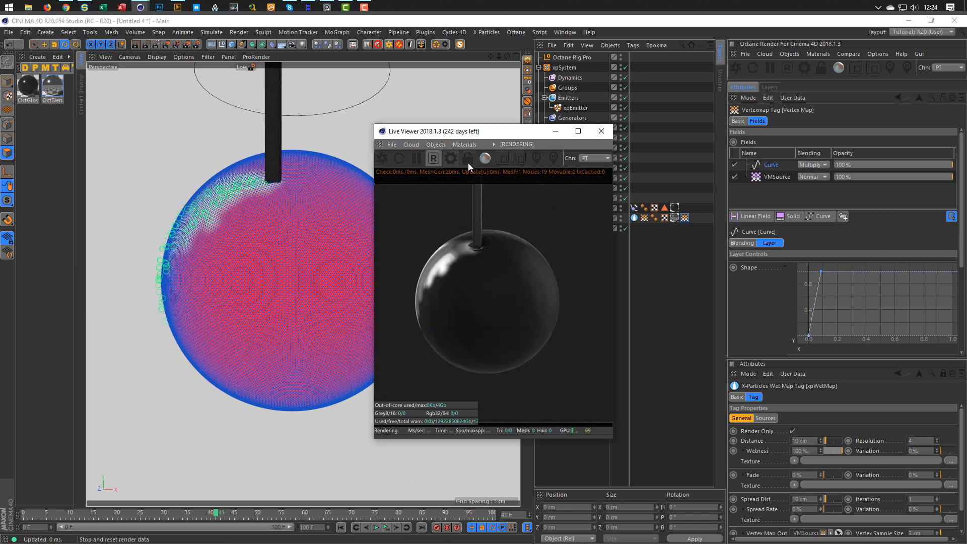
pyautogui.click(602, 130)
pyautogui.click(7, 81)
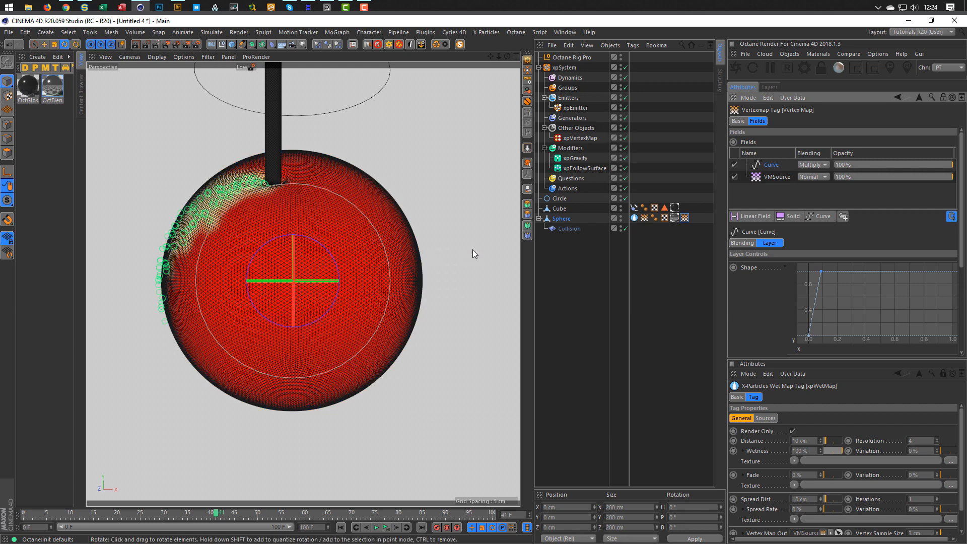
# Use Constant Shading, move the curve's top point to x 0.18 and bottom to x 0.9, and hide xpEmitter.
pyautogui.press('n')
pyautogui.press('e')
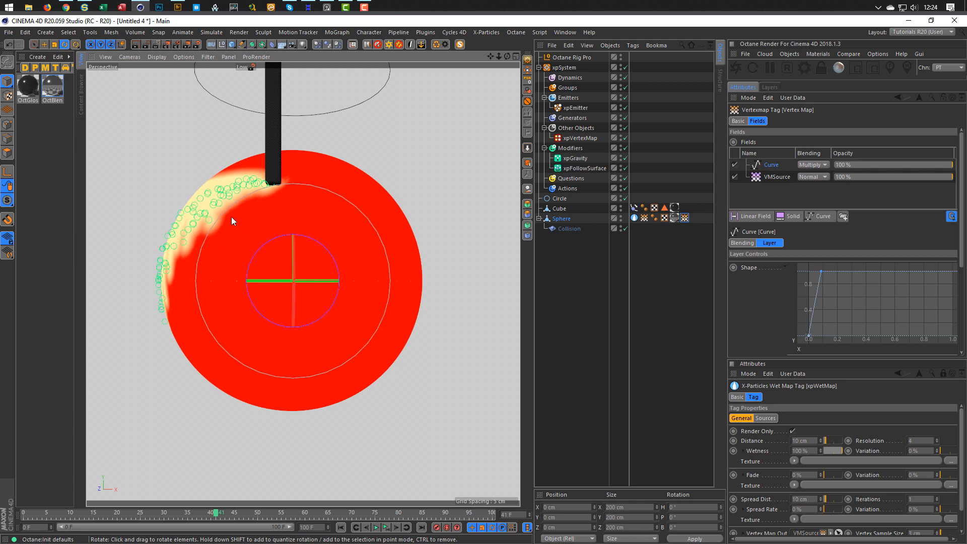
pyautogui.moveTo(821, 271); pyautogui.dragTo(962, 269)
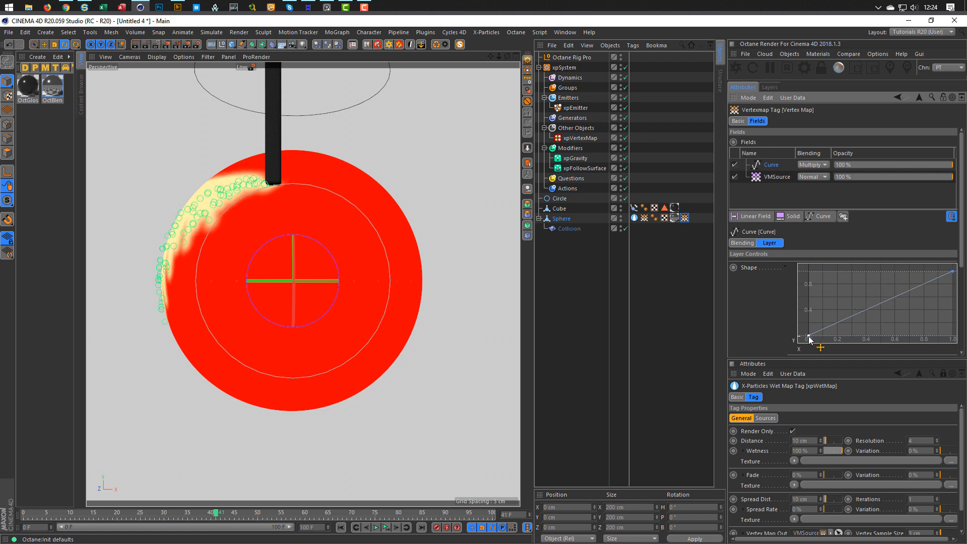
pyautogui.moveTo(809, 338)
pyautogui.mouseDown()
pyautogui.moveTo(949, 337)
pyautogui.moveTo(938, 337)
pyautogui.mouseUp()
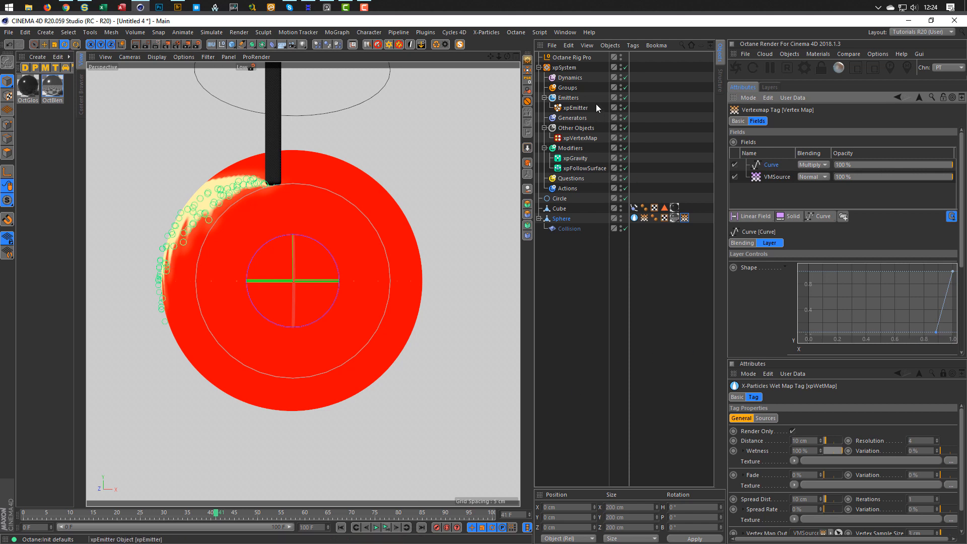
pyautogui.click(620, 107)
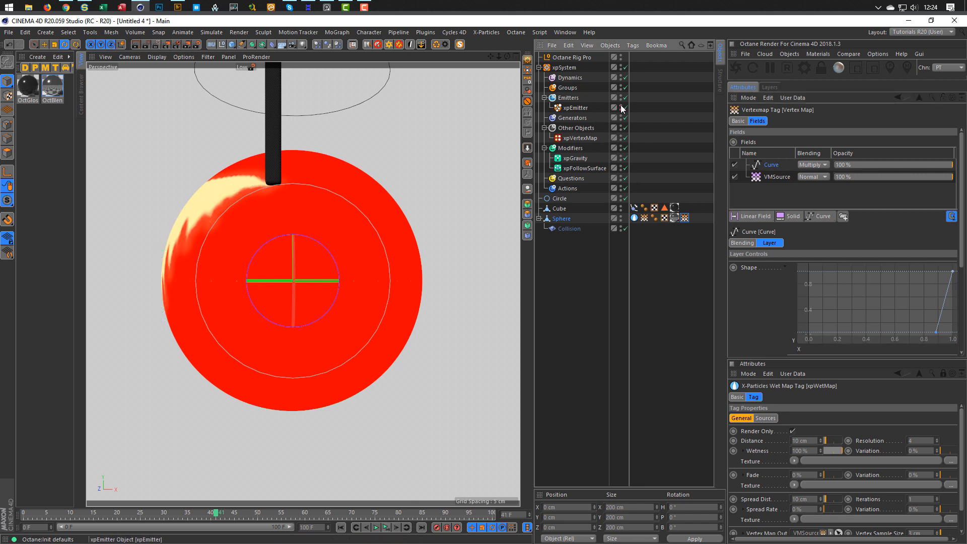
# Replay the simulation from frame 0, then open the Octane Live Viewer and move it off the sphere.
pyautogui.click(387, 527)
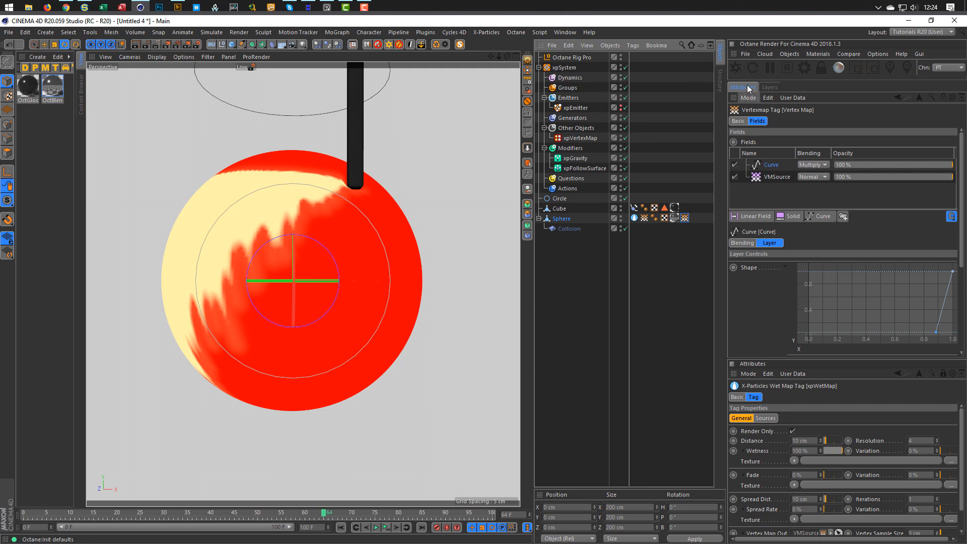
pyautogui.click(736, 67)
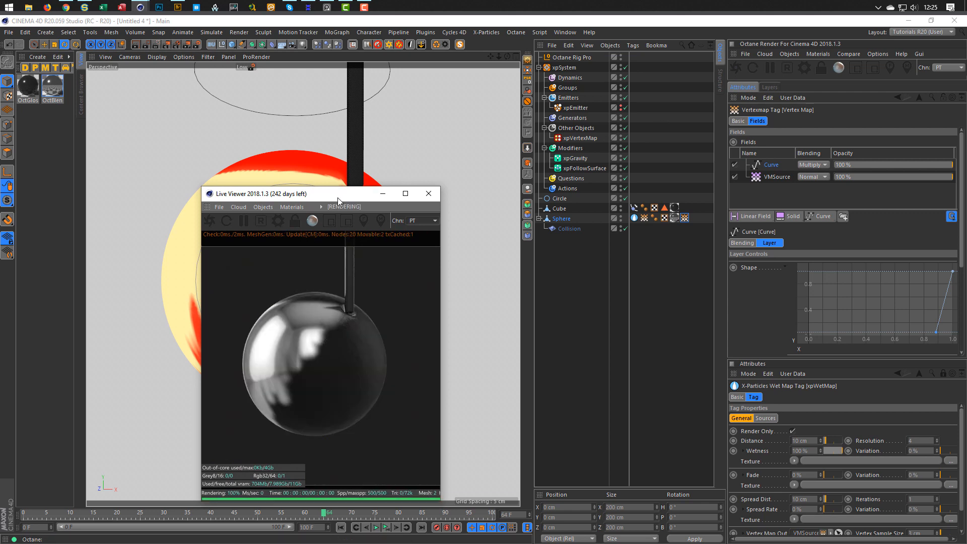
pyautogui.moveTo(337, 198); pyautogui.dragTo(557, 167)
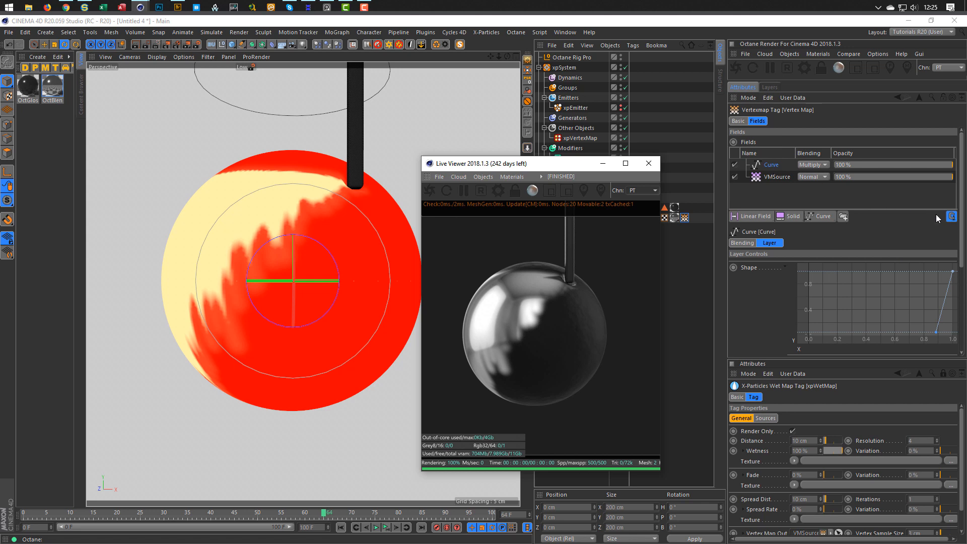
# Switch the Curve layer's blending to Overlay and restart the live render.
pyautogui.click(821, 165)
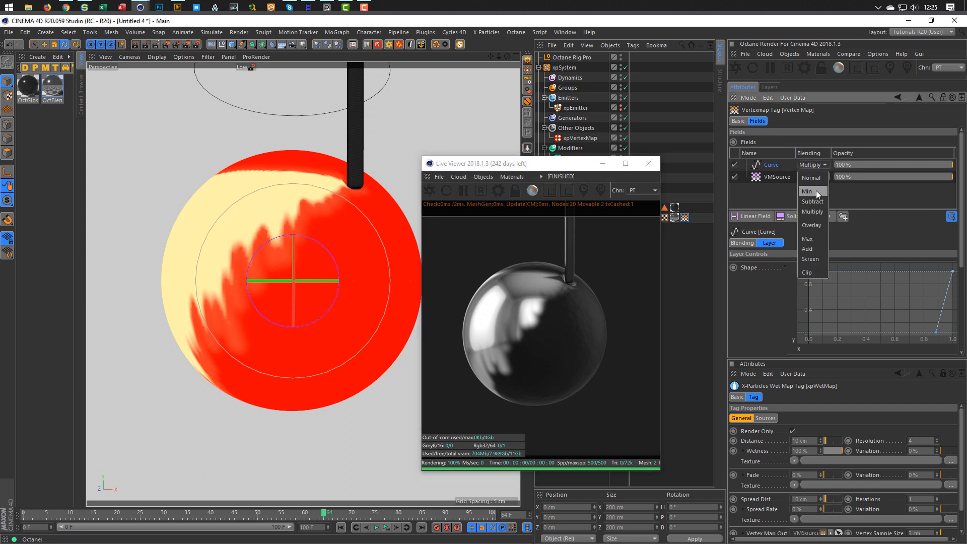
pyautogui.click(812, 225)
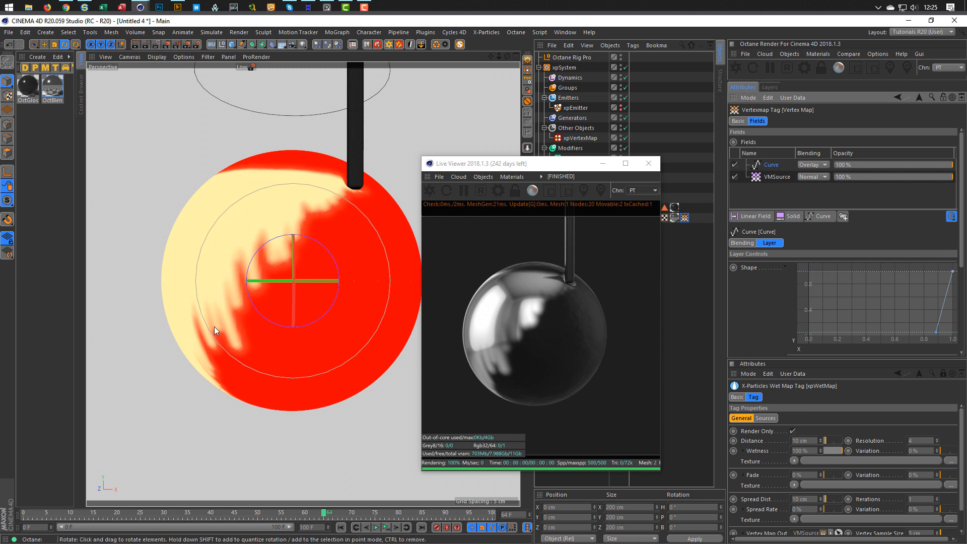
pyautogui.click(429, 190)
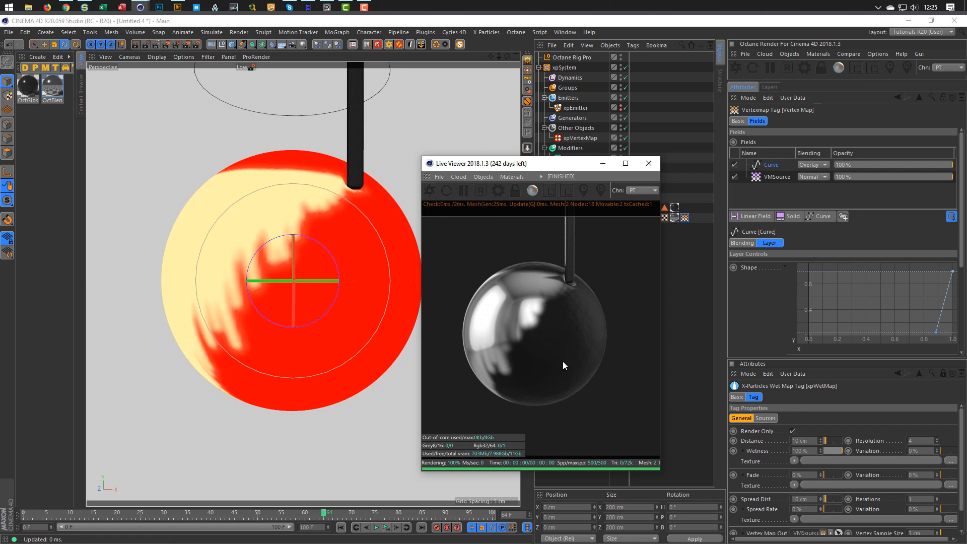
# Compare Screen, Add and Max blending, return to Overlay, and nudge the curve's lower point down.
pyautogui.click(805, 164)
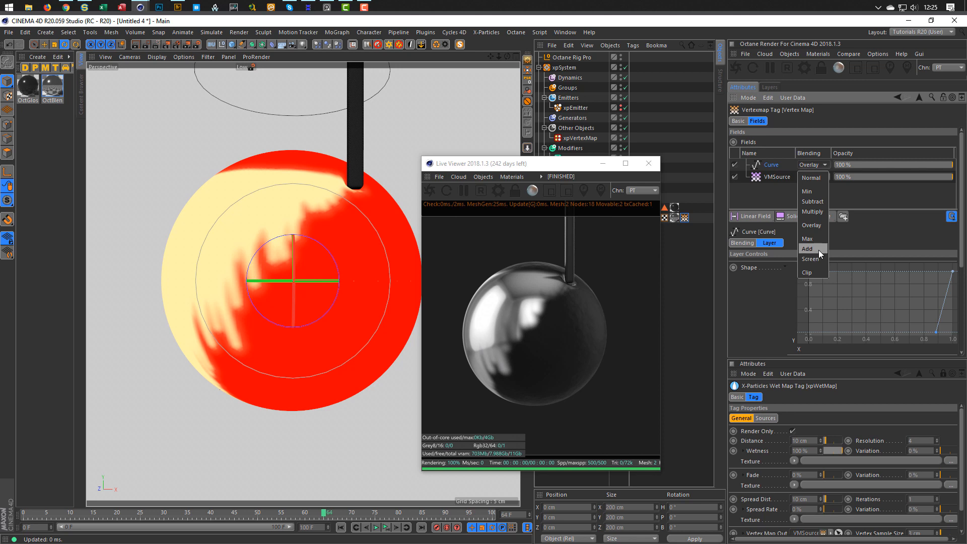
pyautogui.click(817, 259)
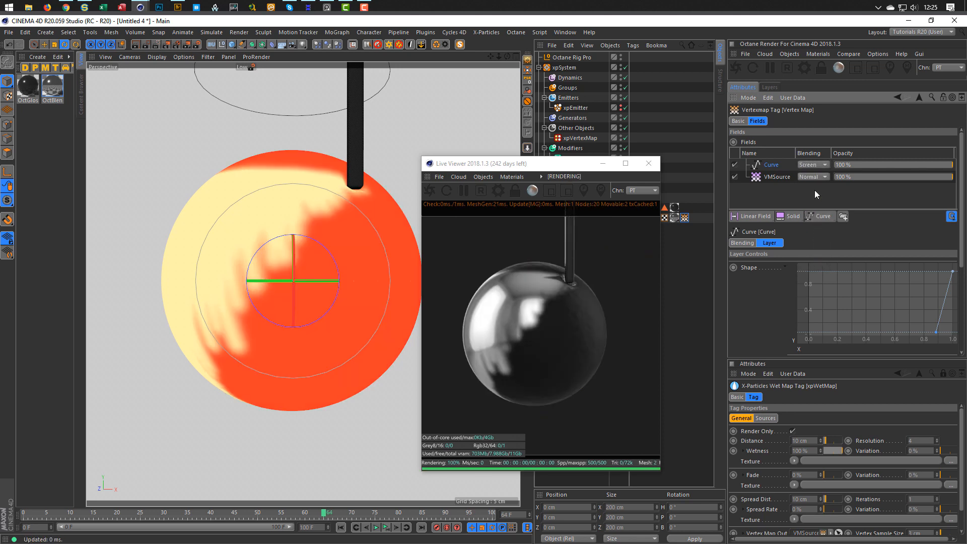
pyautogui.click(814, 165)
pyautogui.click(814, 220)
pyautogui.click(813, 165)
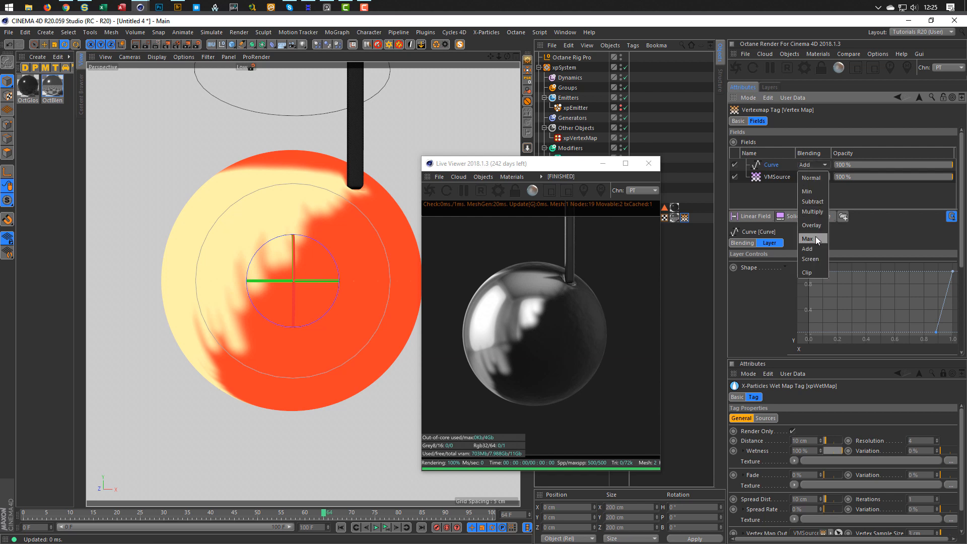
pyautogui.click(815, 238)
pyautogui.click(812, 165)
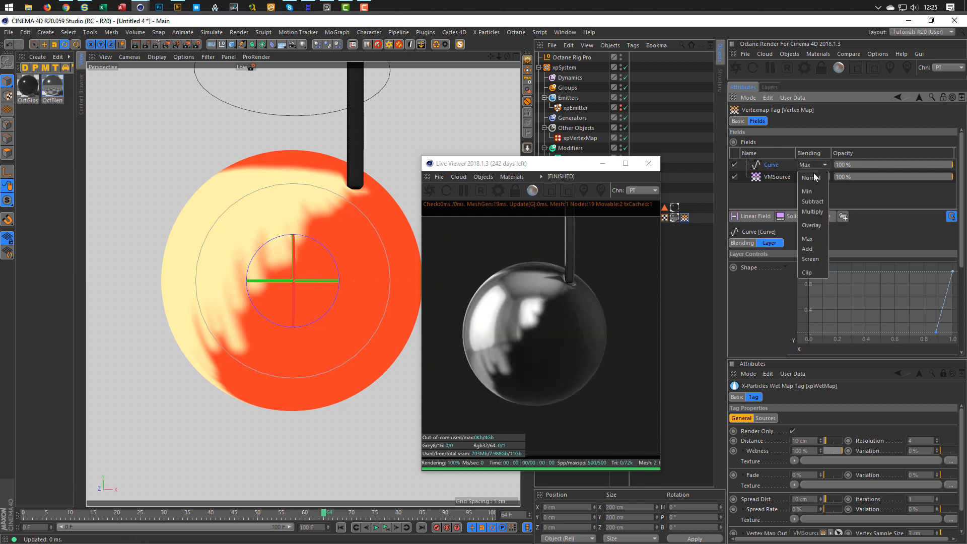
pyautogui.click(815, 224)
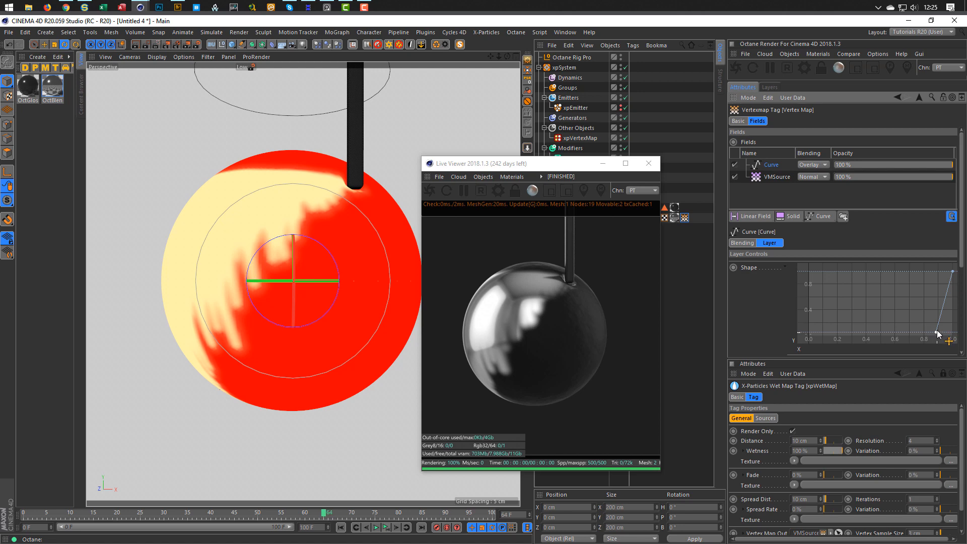
pyautogui.moveTo(937, 334)
pyautogui.mouseDown()
pyautogui.moveTo(871, 347)
pyautogui.moveTo(937, 349)
pyautogui.mouseUp()
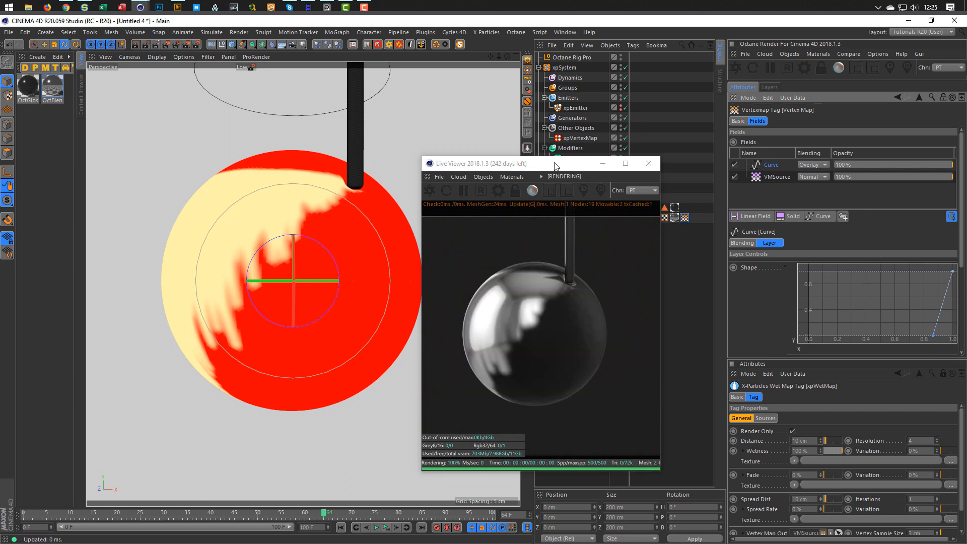
pyautogui.moveTo(556, 166); pyautogui.dragTo(496, 177)
# Set the VMSource layer's mode to Max, then Min, and restart the live render.
pyautogui.click(774, 177)
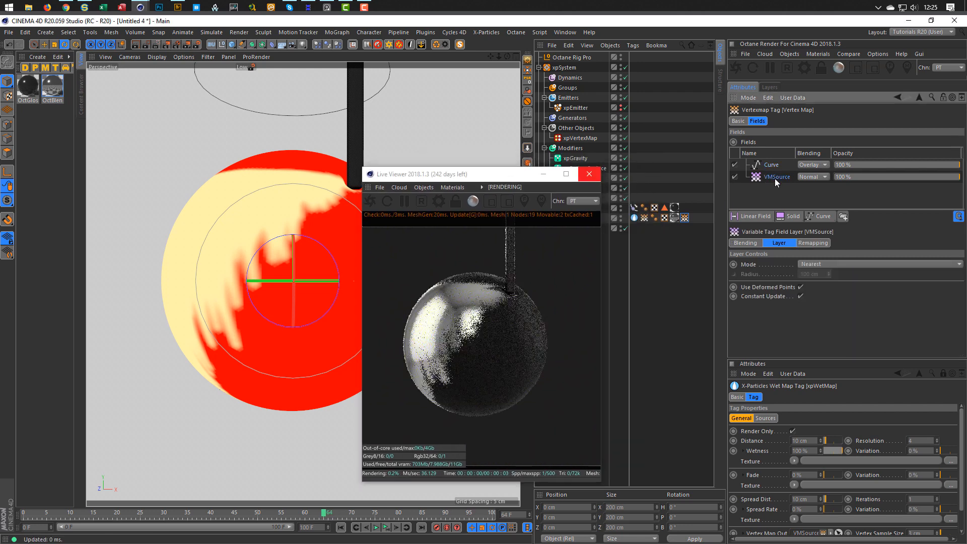
pyautogui.click(814, 265)
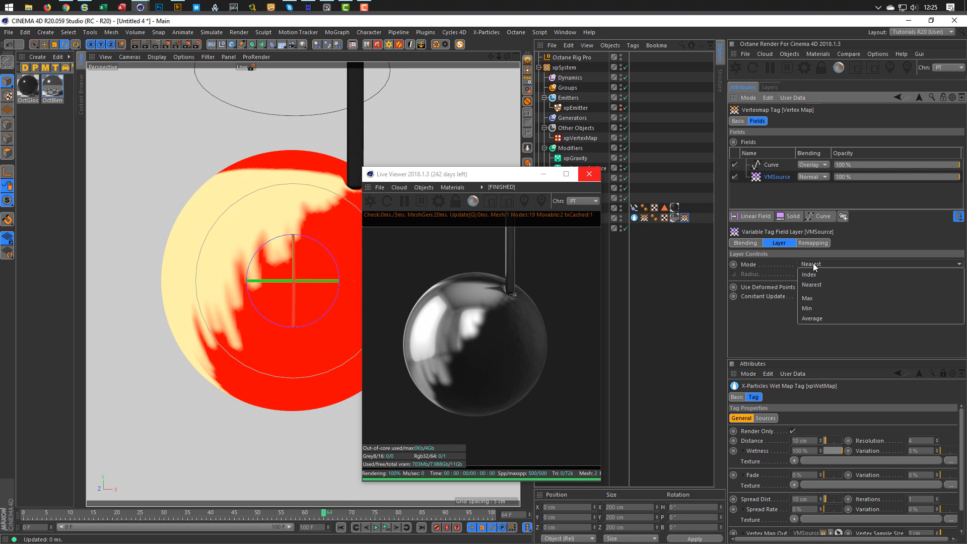
pyautogui.click(819, 298)
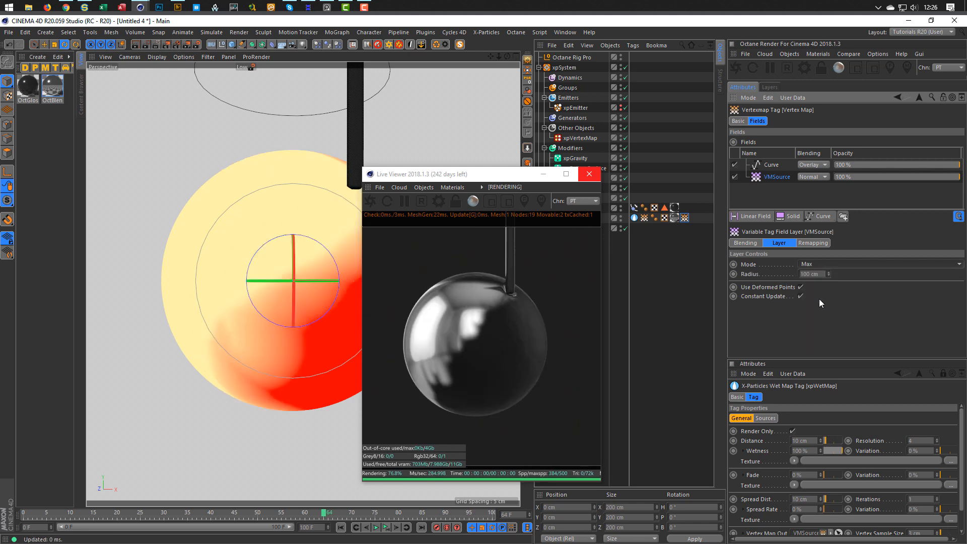
pyautogui.click(823, 266)
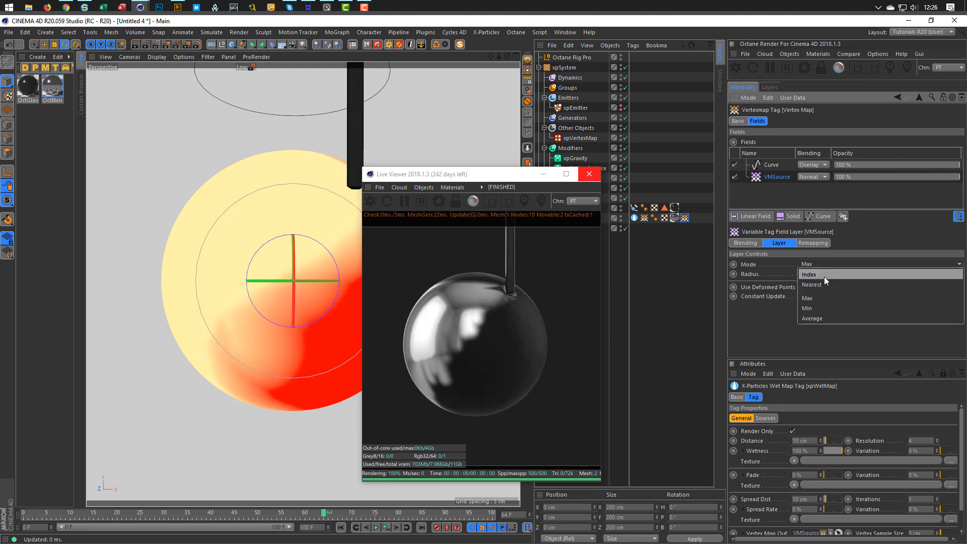
pyautogui.click(824, 303)
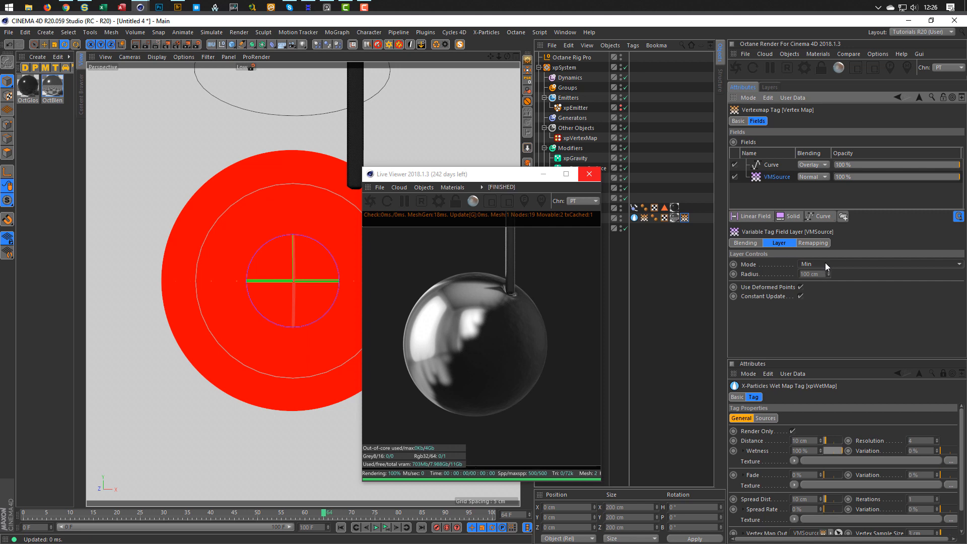
pyautogui.click(373, 201)
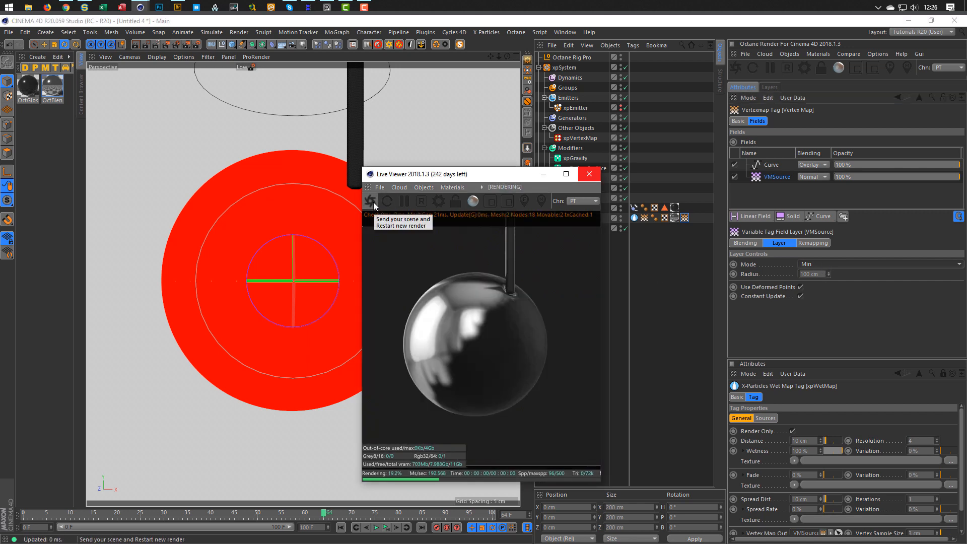
# Try Average, settle VMSource on Nearest mode, and switch Curve blending to Multiply.
pyautogui.click(812, 266)
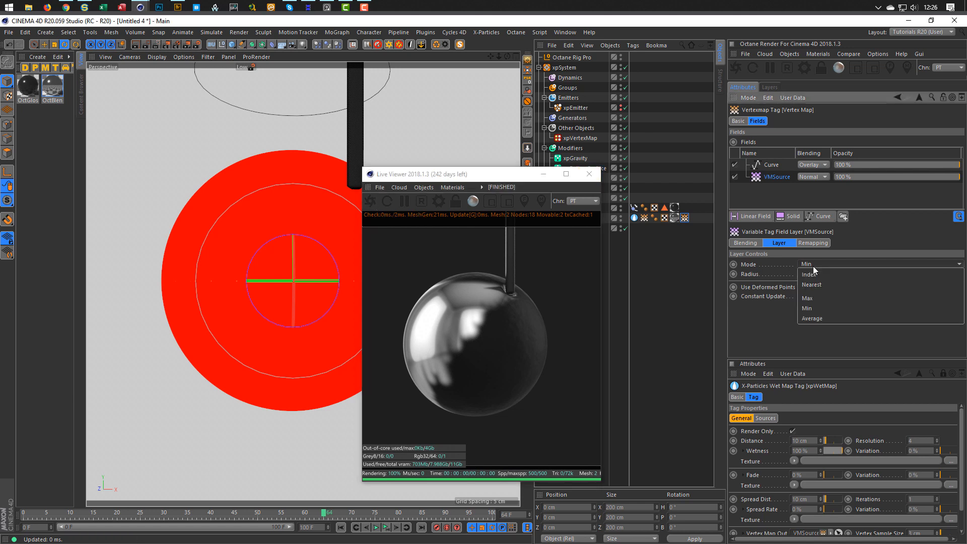
pyautogui.click(823, 317)
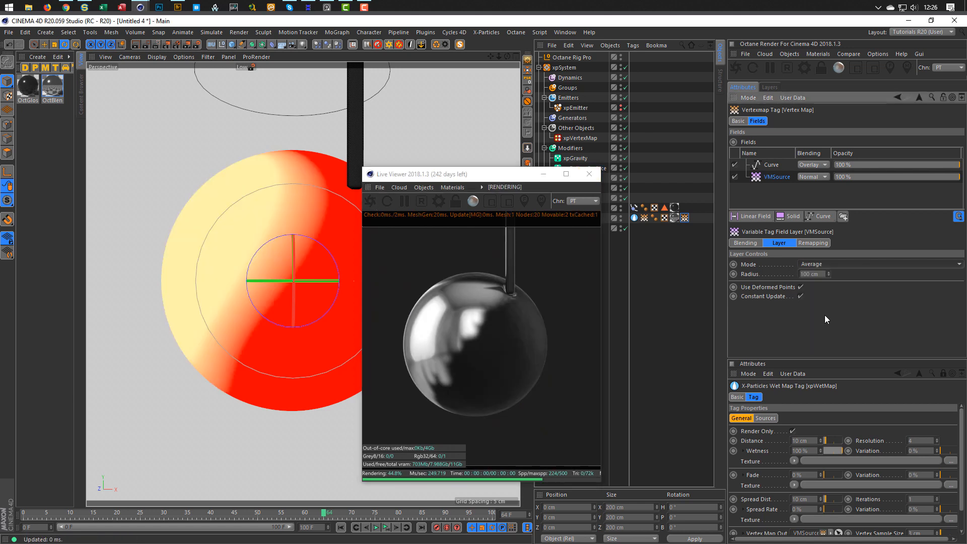
pyautogui.click(827, 264)
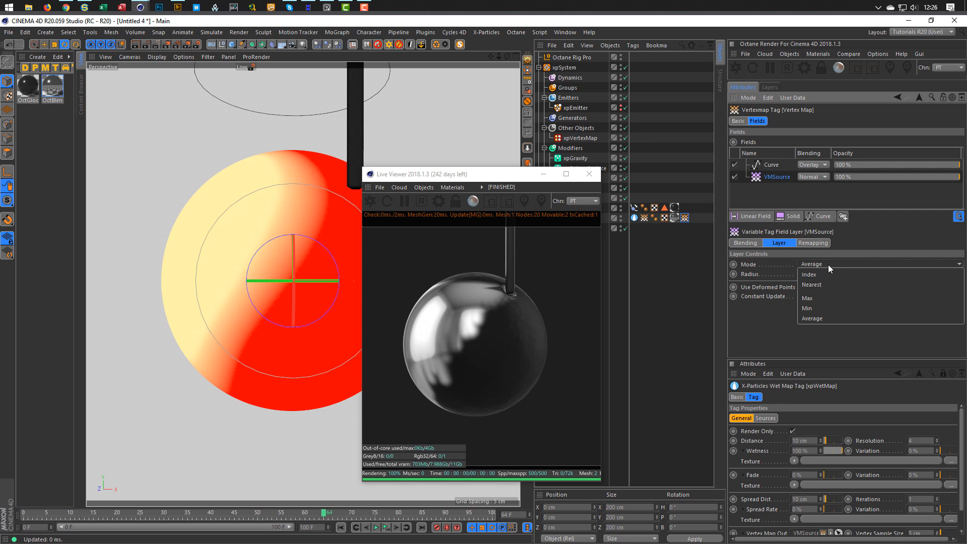
pyautogui.click(828, 285)
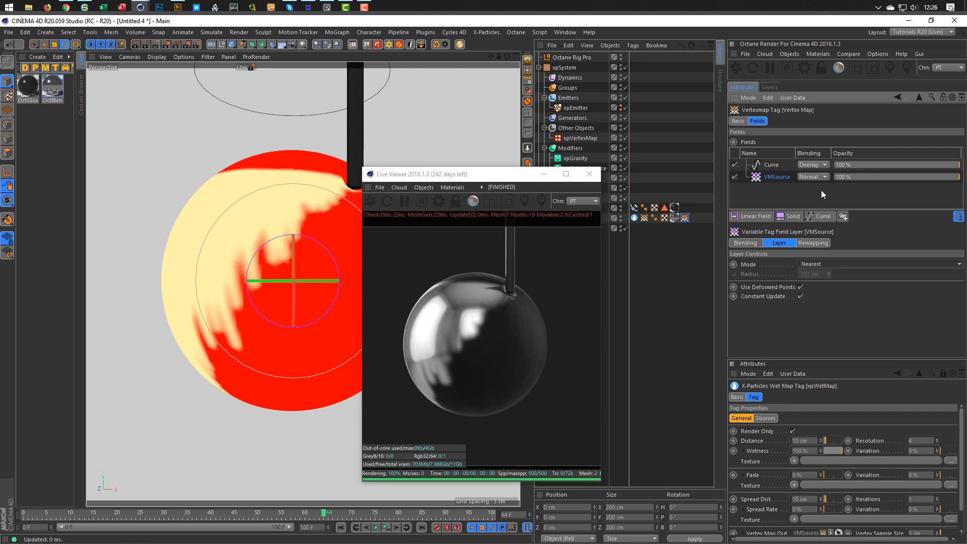
pyautogui.click(814, 163)
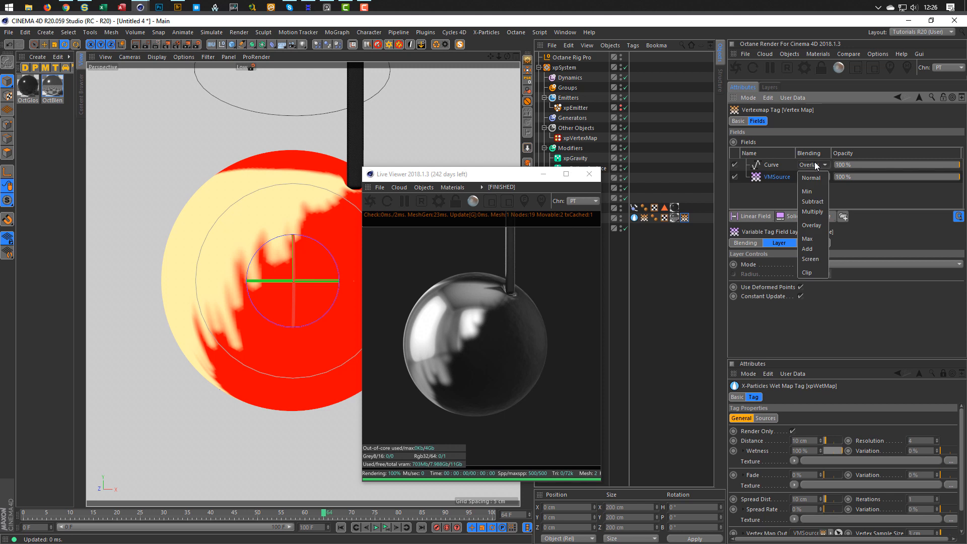
pyautogui.click(815, 211)
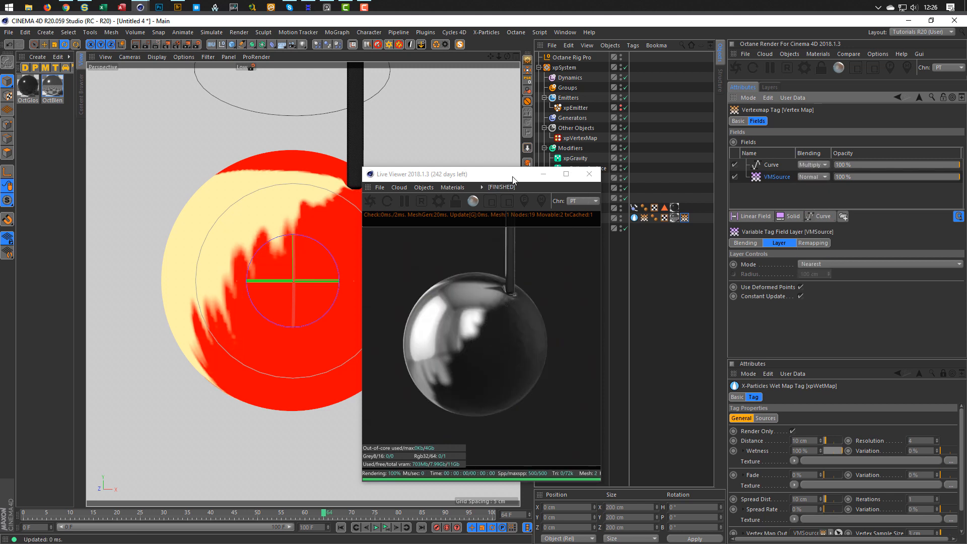
# Move the Live Viewer aside and switch the viewport display to Octane.
pyautogui.moveTo(513, 180); pyautogui.dragTo(638, 166)
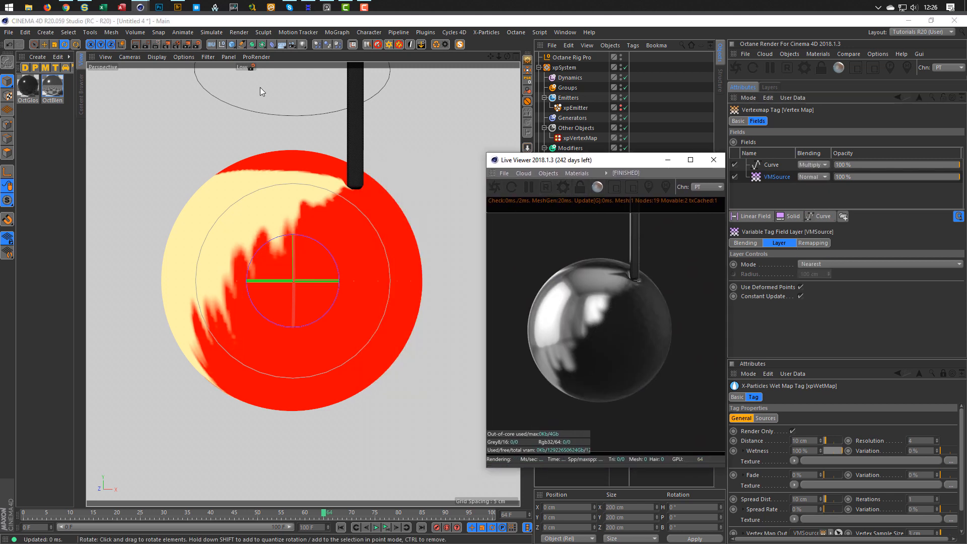
pyautogui.click(251, 66)
pyautogui.click(289, 164)
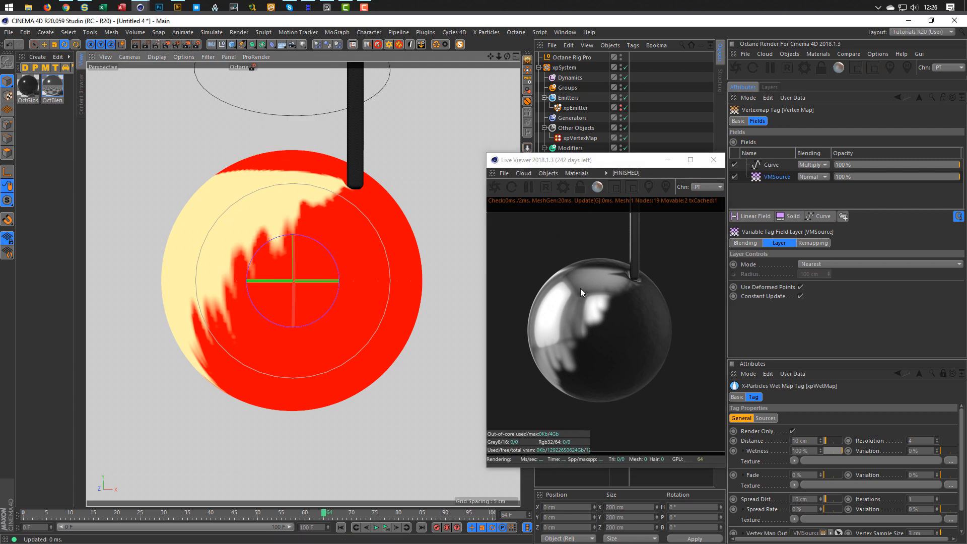
# Render a 720x720 test frame to the Picture Viewer with Shift+R, close it, and move the Live Viewer away.
pyautogui.hotkey('shift', 'r')
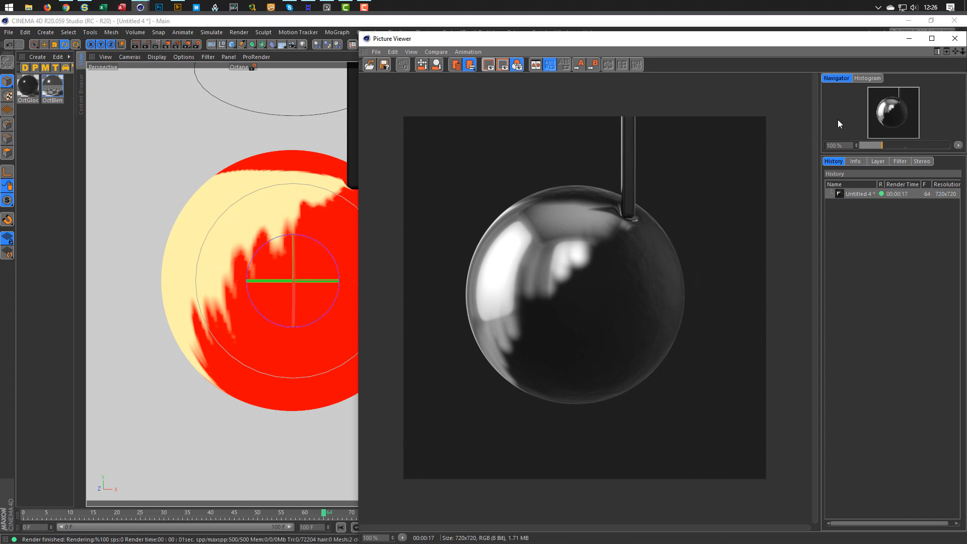
pyautogui.click(954, 38)
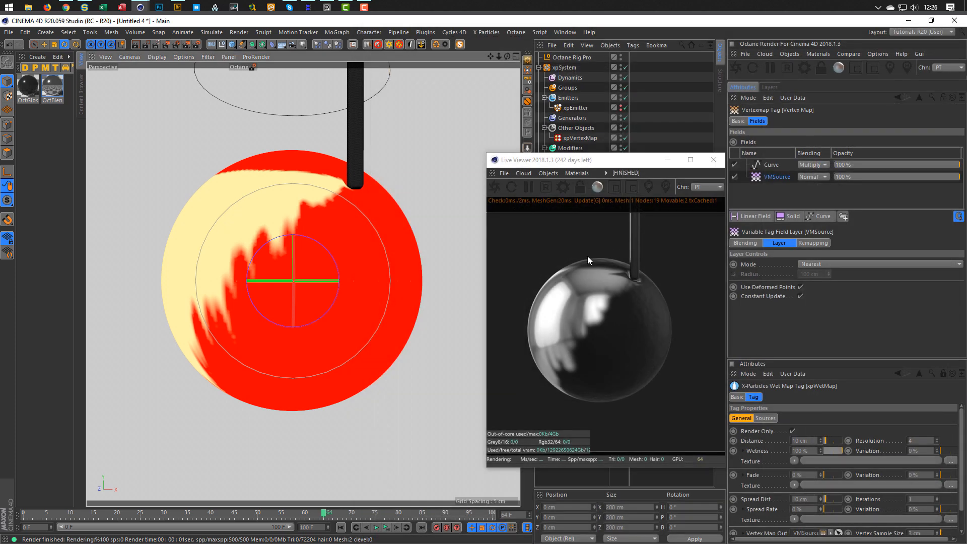
pyautogui.moveTo(628, 166); pyautogui.dragTo(433, 201)
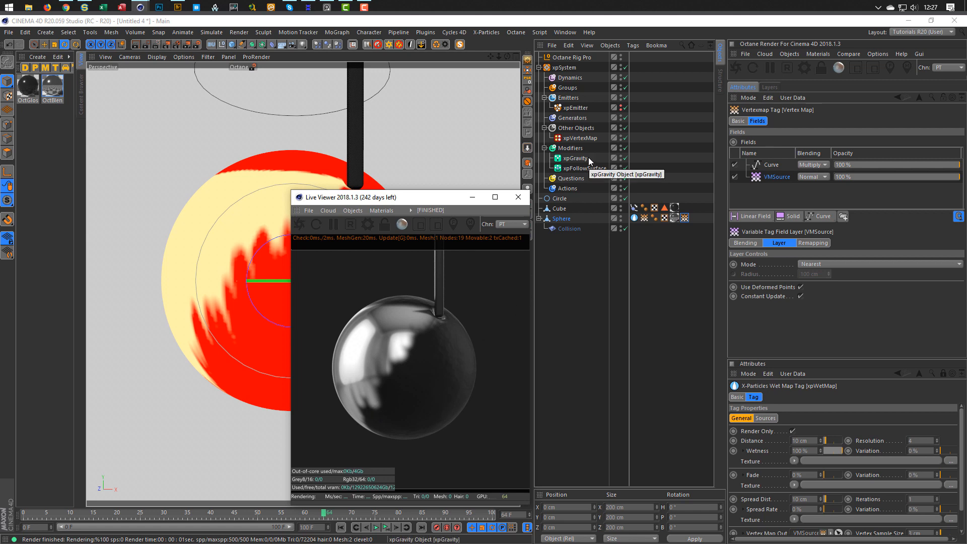
# Uncheck Only Set if Higher on xpVertexMap and shift the Live Viewer to uncover the sphere.
pyautogui.click(580, 139)
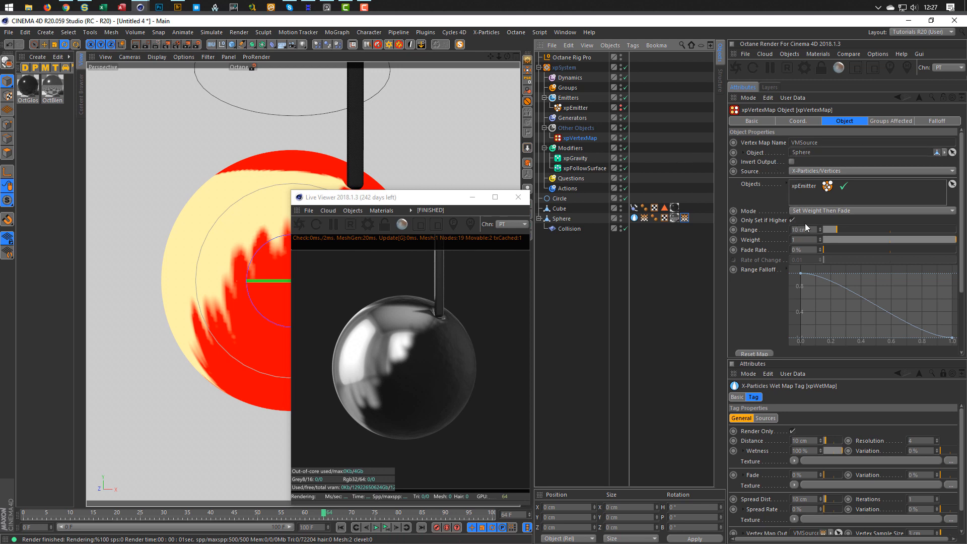
pyautogui.click(791, 220)
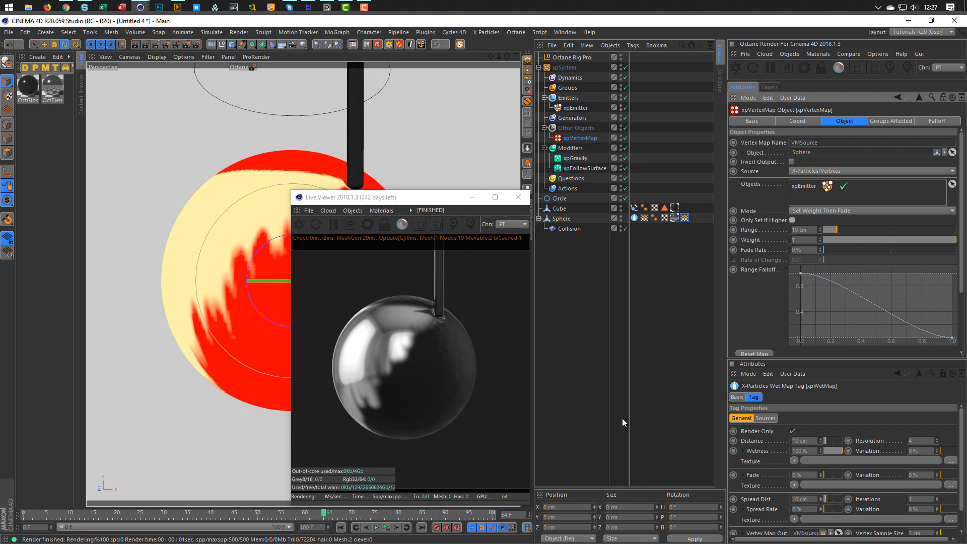
pyautogui.moveTo(451, 201); pyautogui.dragTo(579, 181)
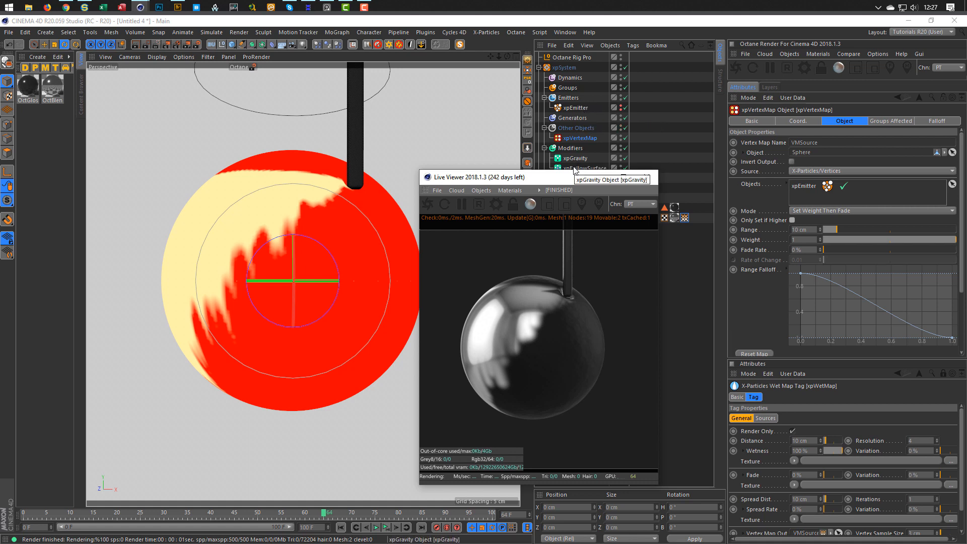
pyautogui.moveTo(568, 177); pyautogui.dragTo(503, 177)
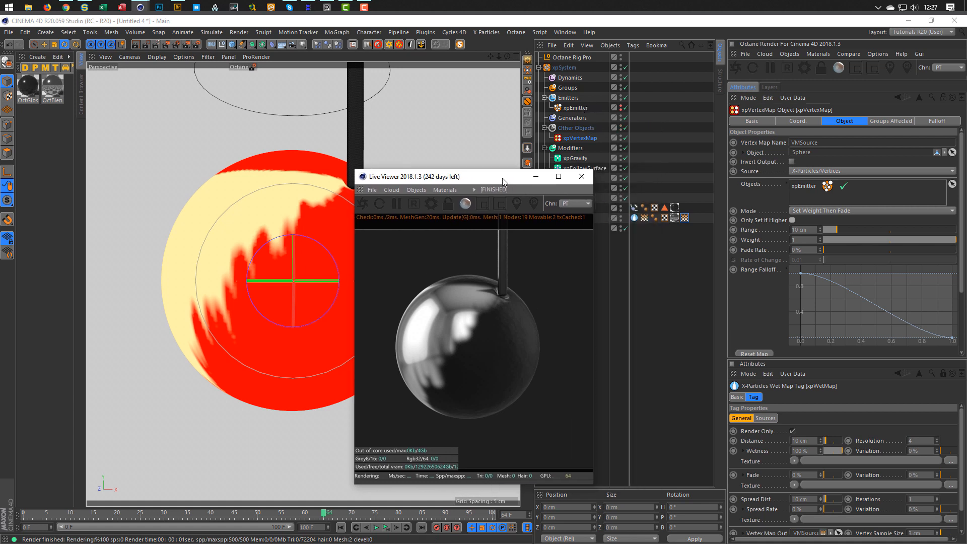
# In the Vertexmap tag's fields, switch the Curve field's blending to Overlay.
pyautogui.click(684, 218)
pyautogui.click(809, 164)
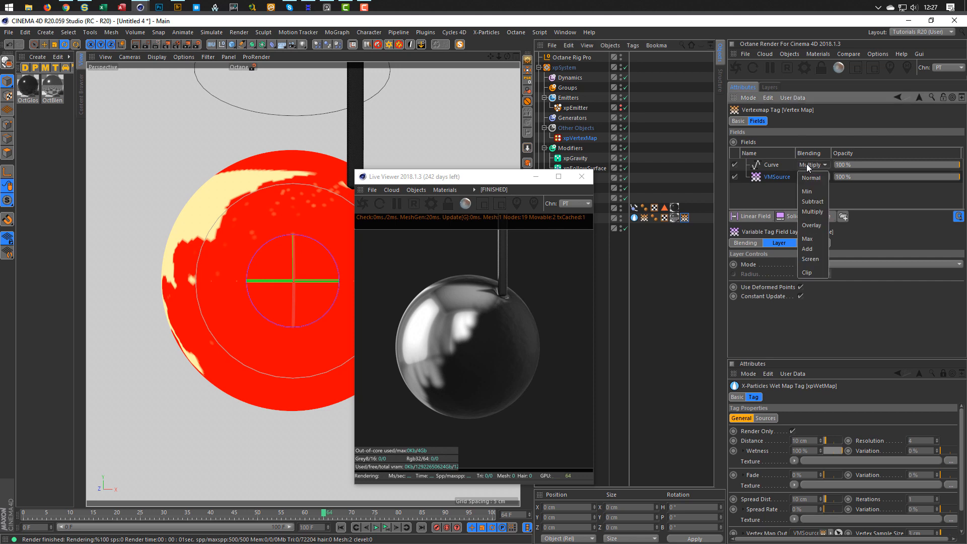
pyautogui.click(811, 225)
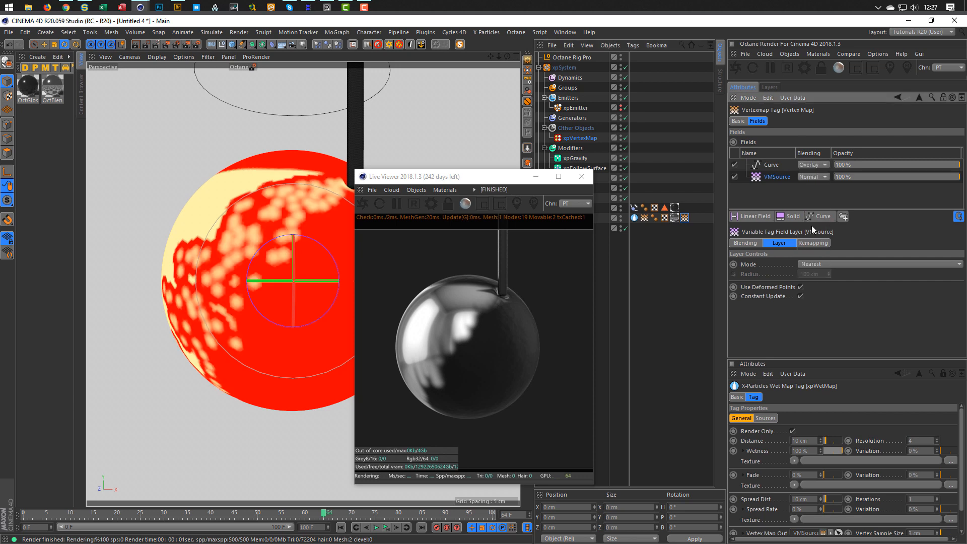
# Replay the simulation from frame 0, stop near frame 53, and reselect xpVertexMap.
pyautogui.click(386, 527)
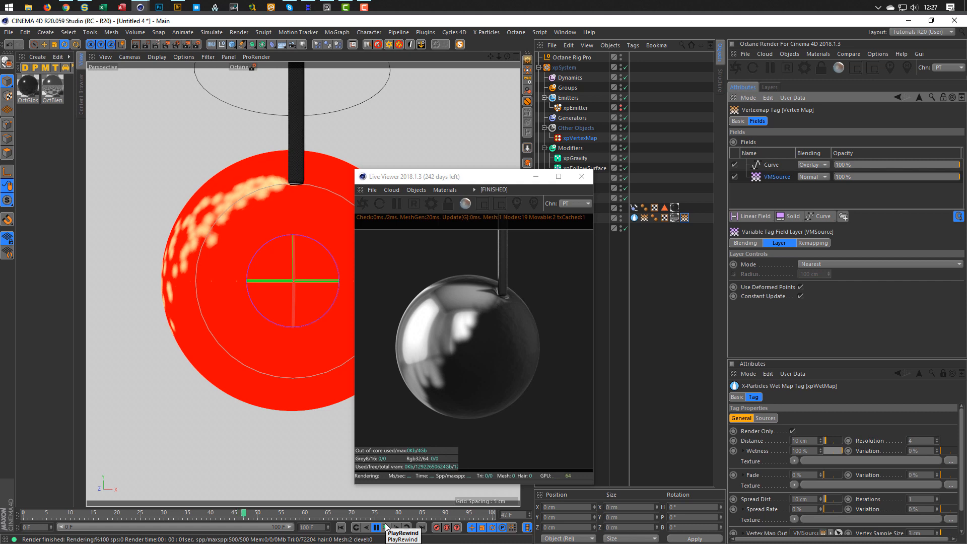
pyautogui.click(377, 527)
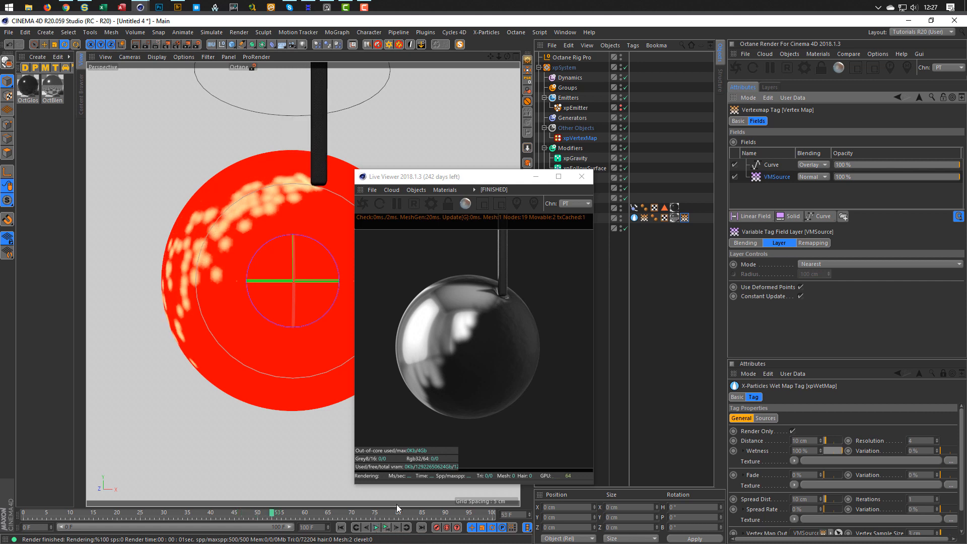
pyautogui.click(584, 137)
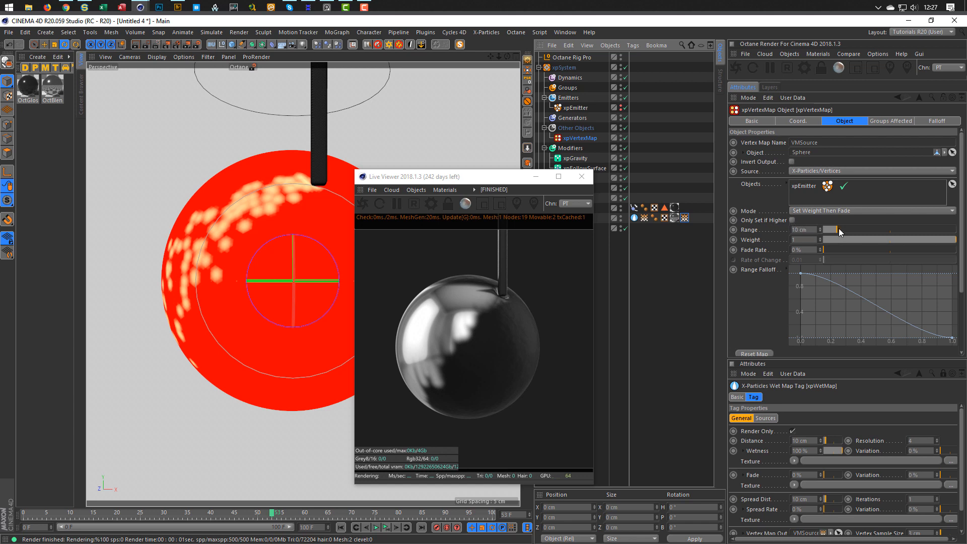
# Widen the xpVertexMap Range, replay the simulation, then restart the Live Viewer.
pyautogui.moveTo(838, 228)
pyautogui.mouseDown()
pyautogui.moveTo(858, 228)
pyautogui.moveTo(848, 228)
pyautogui.mouseUp()
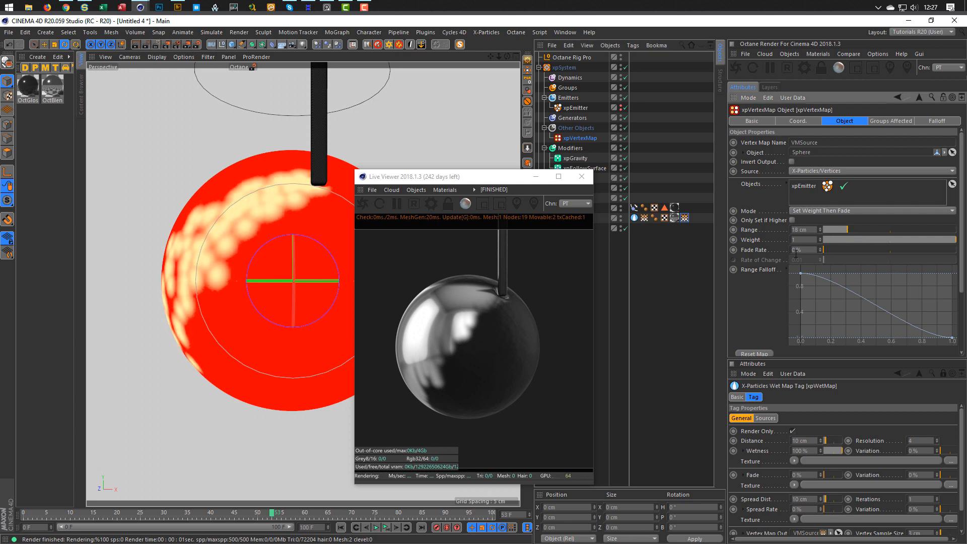
pyautogui.click(386, 527)
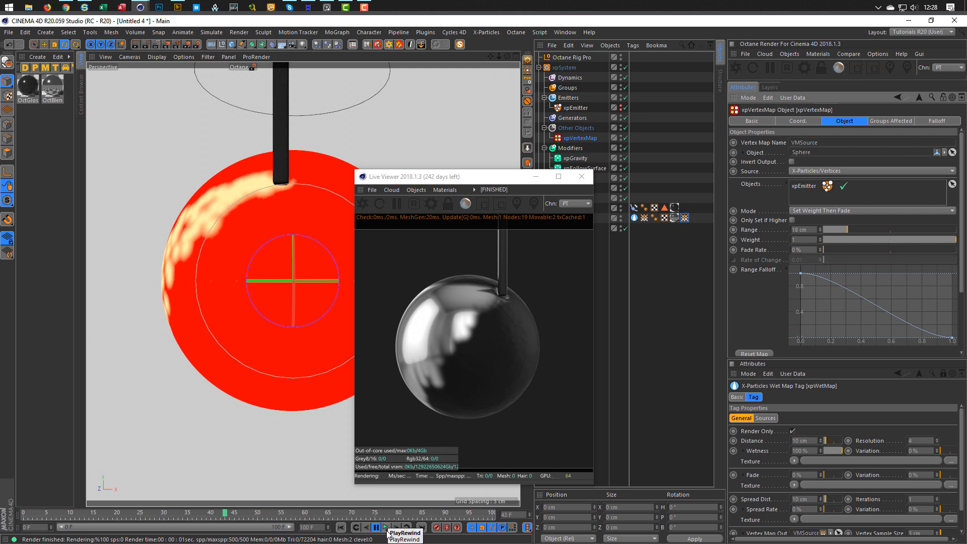
pyautogui.click(386, 528)
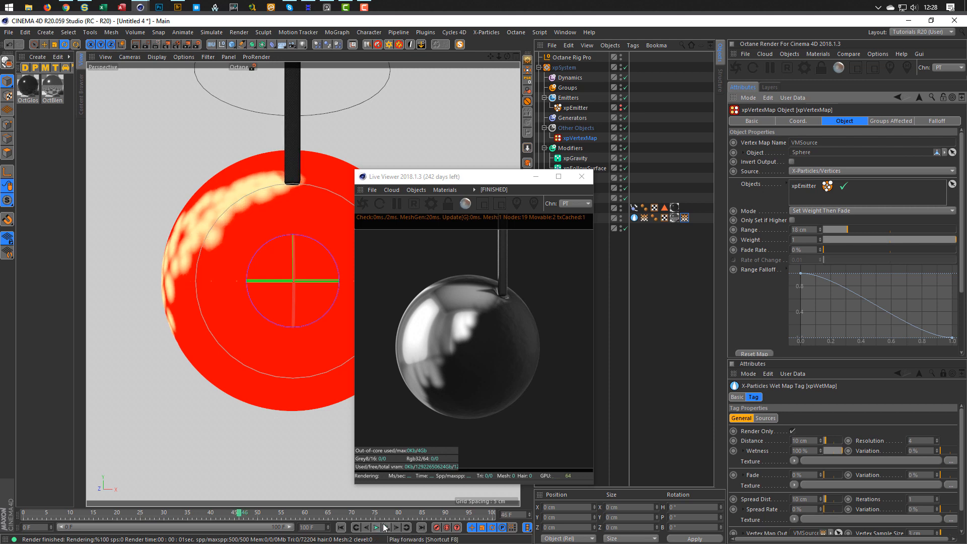
pyautogui.click(364, 205)
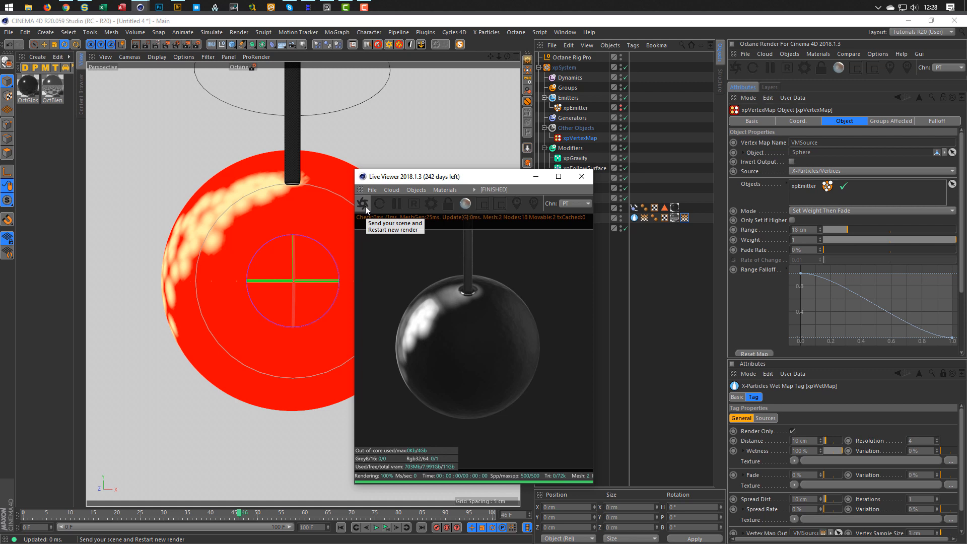
# Turn Only Set if Higher back on, set Range to 9 cm, and replay.
pyautogui.click(791, 220)
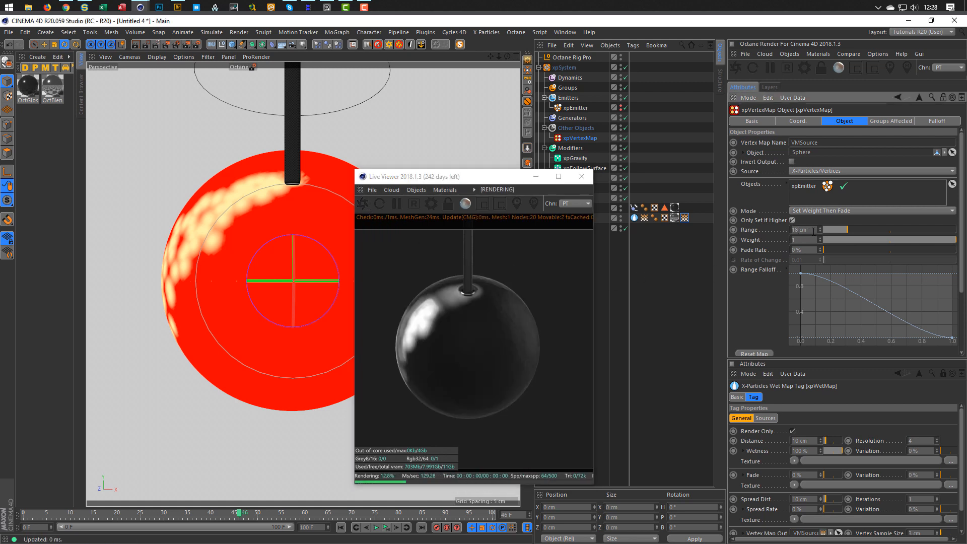
pyautogui.click(812, 230)
pyautogui.write('9')
pyautogui.press('Return')
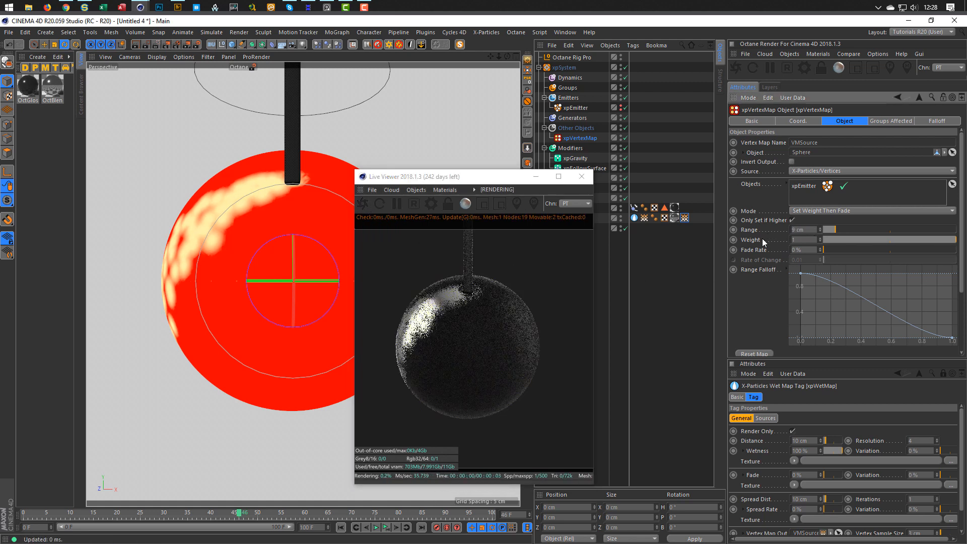
pyautogui.click(386, 527)
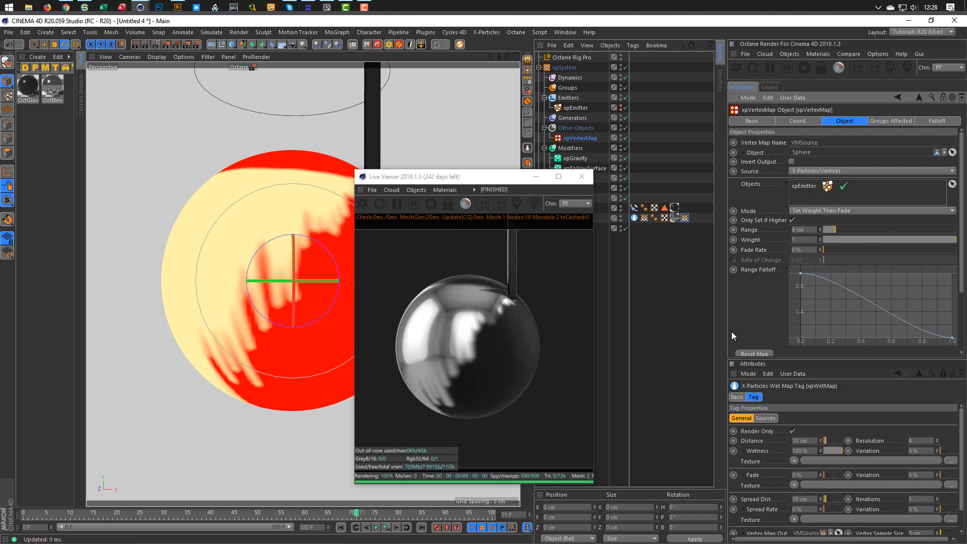
# Select the Curve field and rough in its knots, low near 0.85, top near 0.8.
pyautogui.click(674, 217)
pyautogui.click(771, 166)
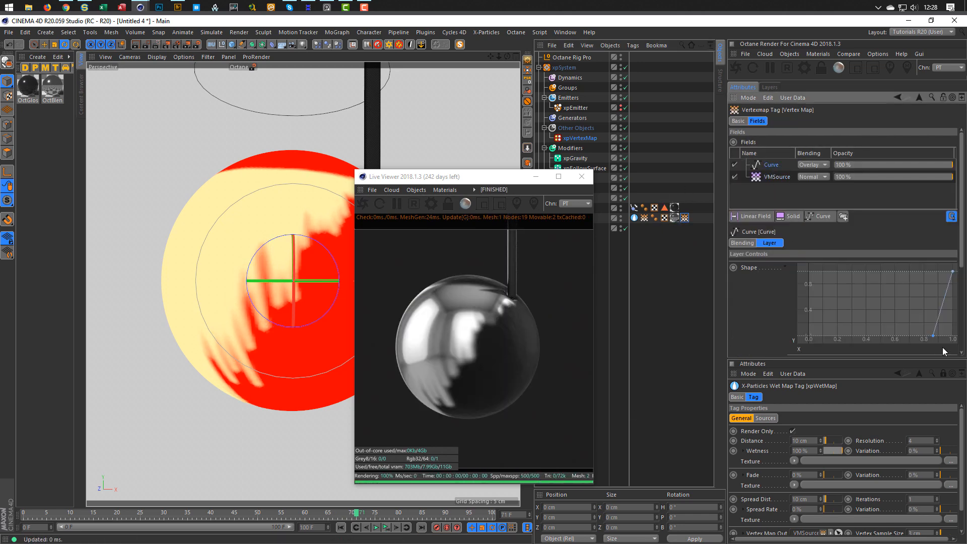
pyautogui.moveTo(934, 338); pyautogui.dragTo(916, 345)
pyautogui.moveTo(953, 272); pyautogui.dragTo(917, 274)
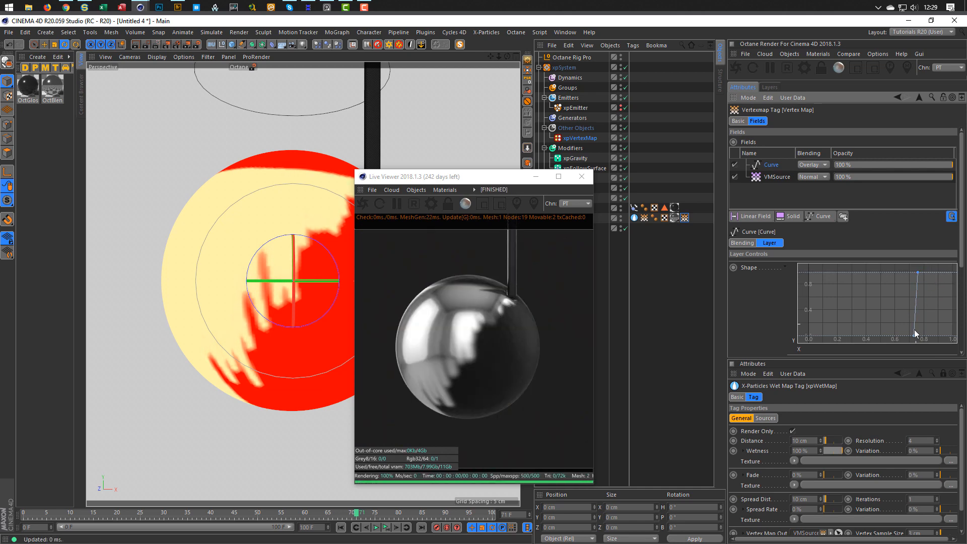
pyautogui.moveTo(915, 338); pyautogui.dragTo(937, 340)
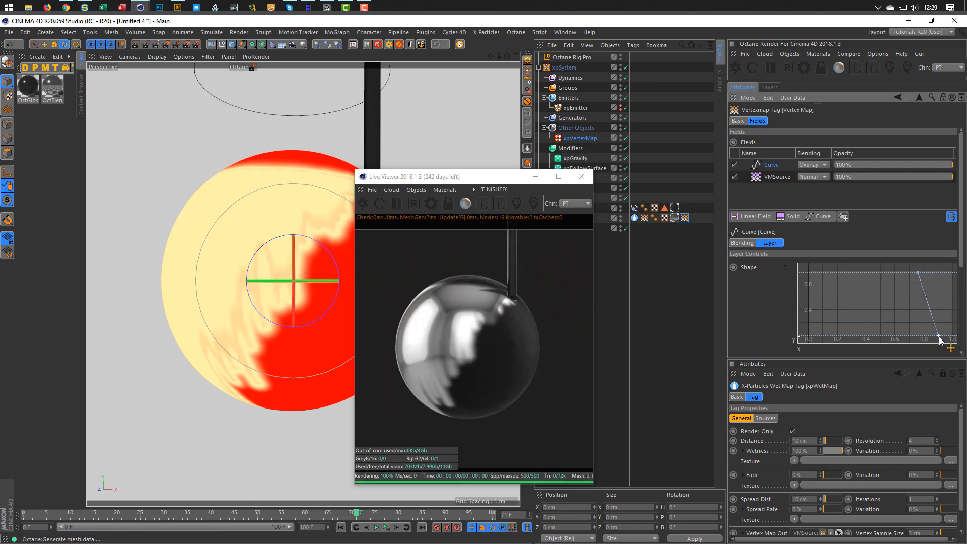
# Refine the curve into a steep ramp with the top knot at 0.65, then close the Live Viewer.
pyautogui.moveTo(939, 336); pyautogui.dragTo(888, 336)
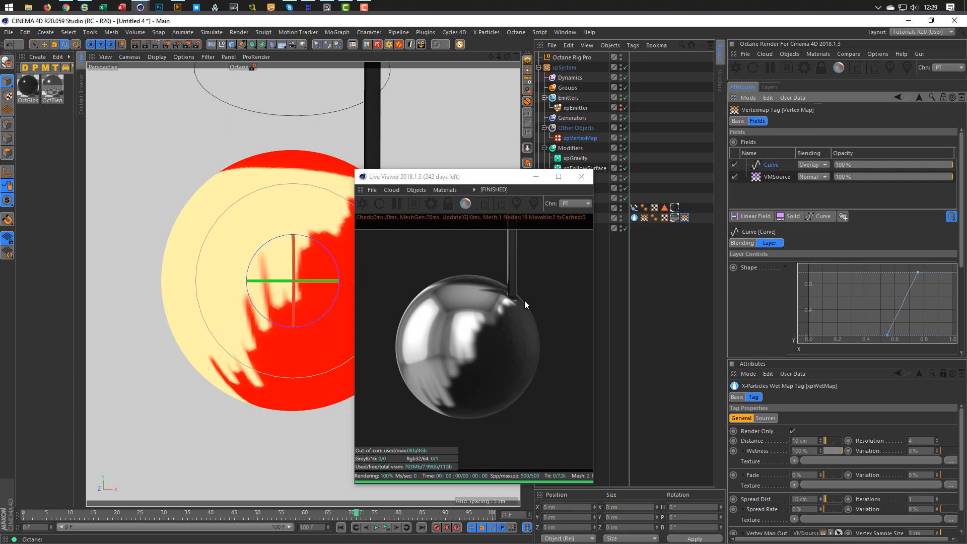
pyautogui.moveTo(917, 274); pyautogui.dragTo(963, 266)
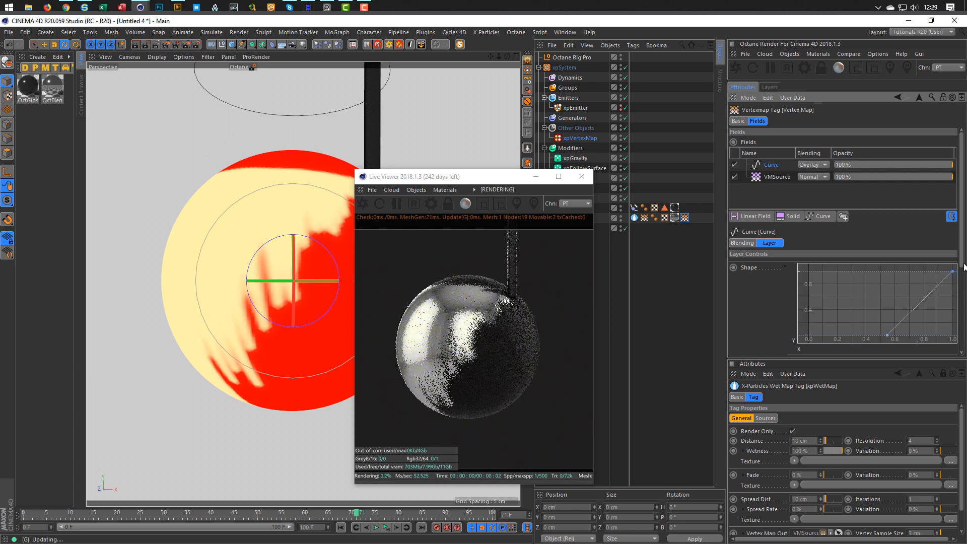
pyautogui.moveTo(889, 335)
pyautogui.mouseDown()
pyautogui.moveTo(931, 328)
pyautogui.moveTo(940, 347)
pyautogui.moveTo(963, 346)
pyautogui.moveTo(898, 348)
pyautogui.mouseUp()
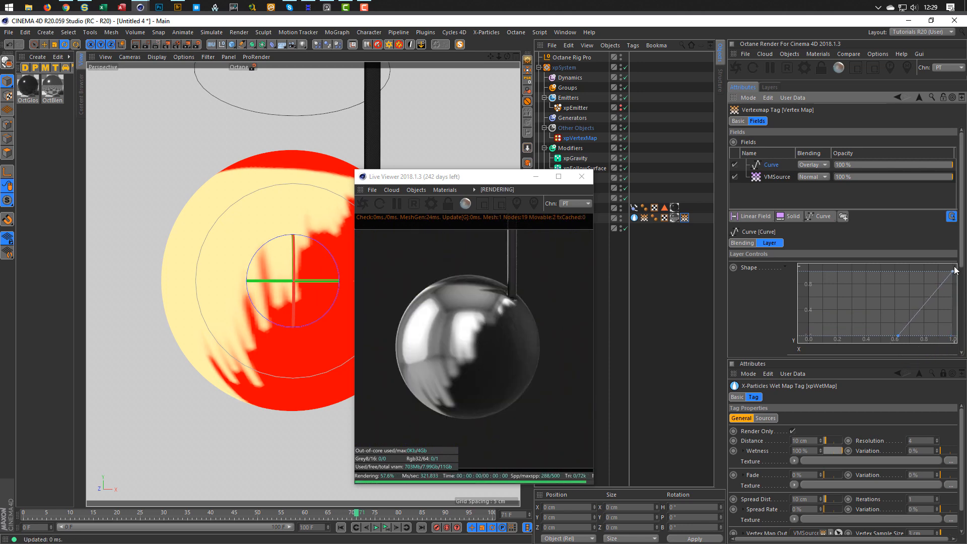
pyautogui.moveTo(952, 272); pyautogui.dragTo(914, 270)
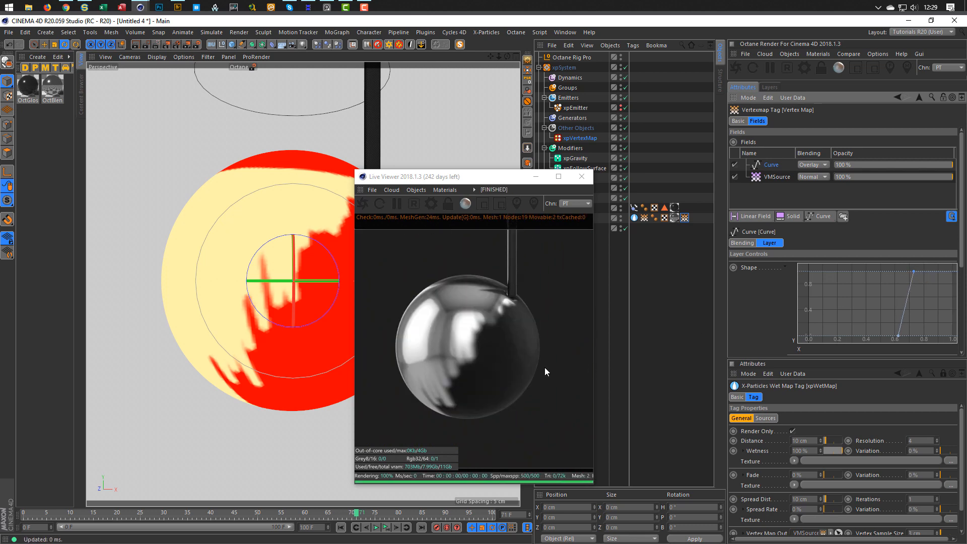
pyautogui.click(582, 177)
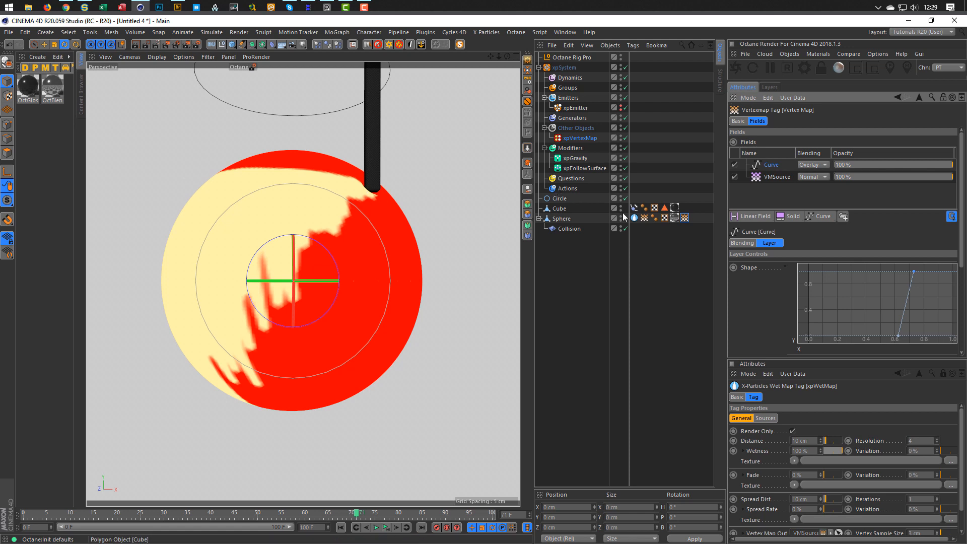
# Delete the Octane Rig Pro and both the OctGlossy and OctBlend materials.
pyautogui.click(570, 57)
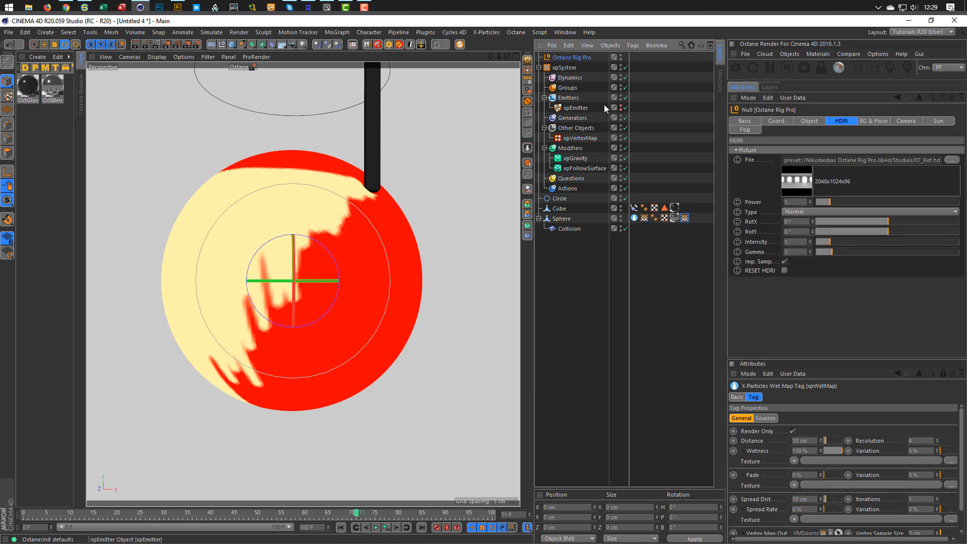
pyautogui.click(381, 45)
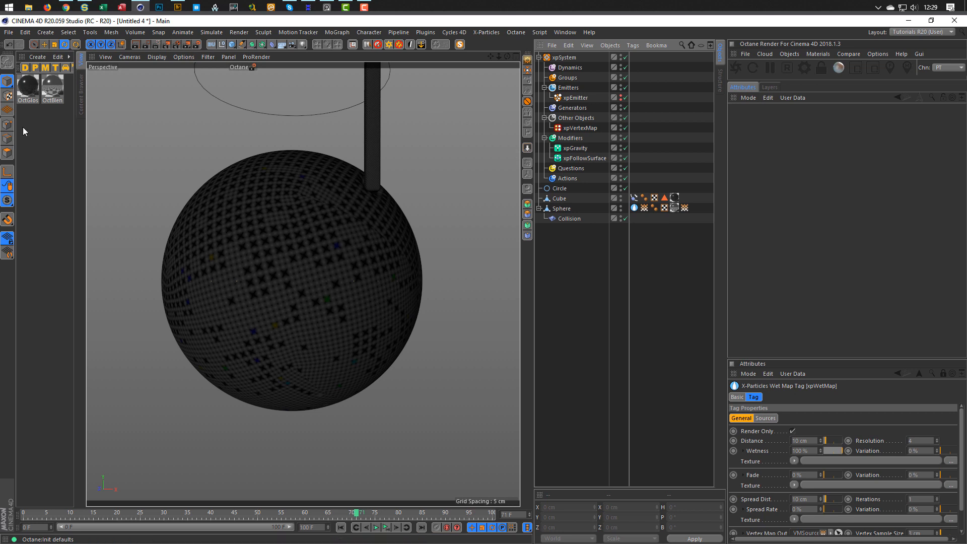
pyautogui.hotkey('ctrl', 'a')
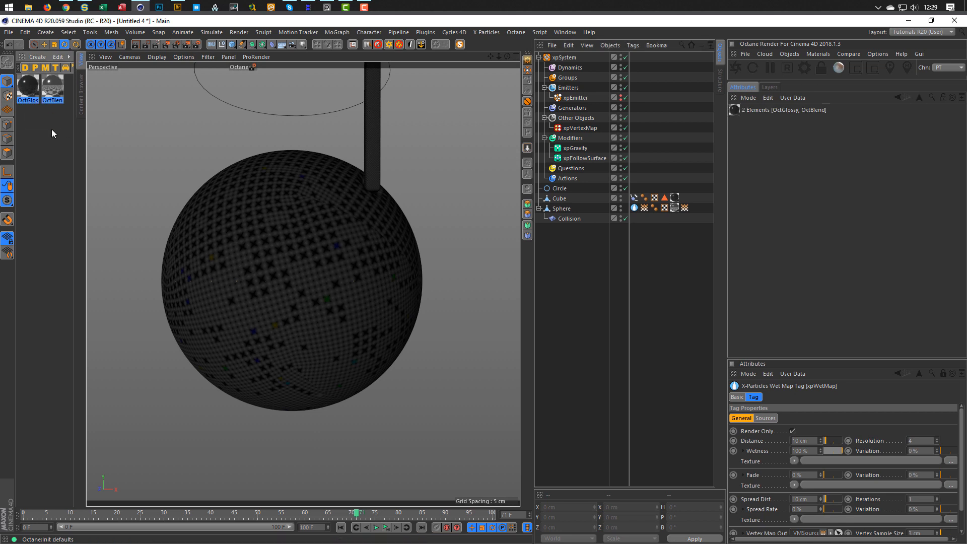
pyautogui.press('Delete')
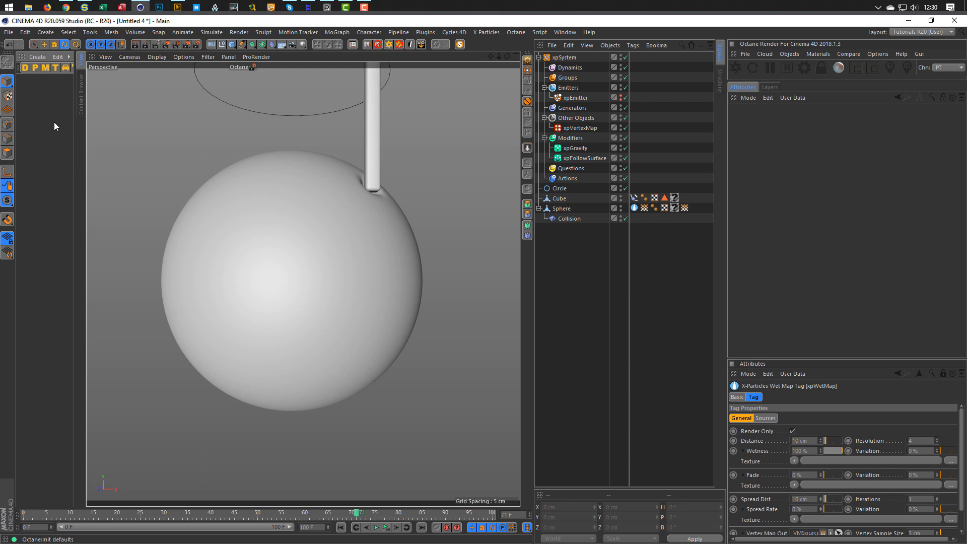
# Create a new material, Mat, and darken its colour to nearly black.
pyautogui.doubleClick(53, 123)
pyautogui.doubleClick(26, 90)
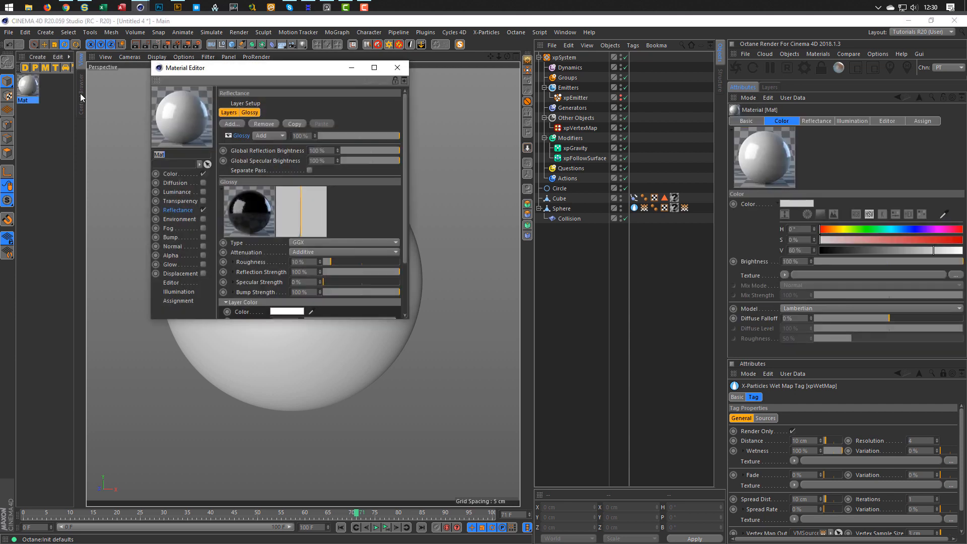
pyautogui.moveTo(230, 70); pyautogui.dragTo(548, 245)
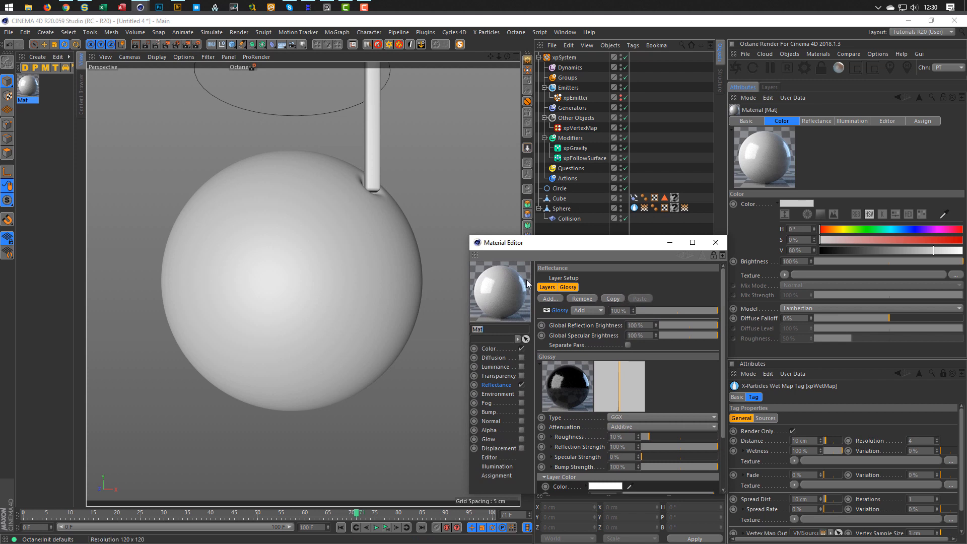
pyautogui.click(496, 349)
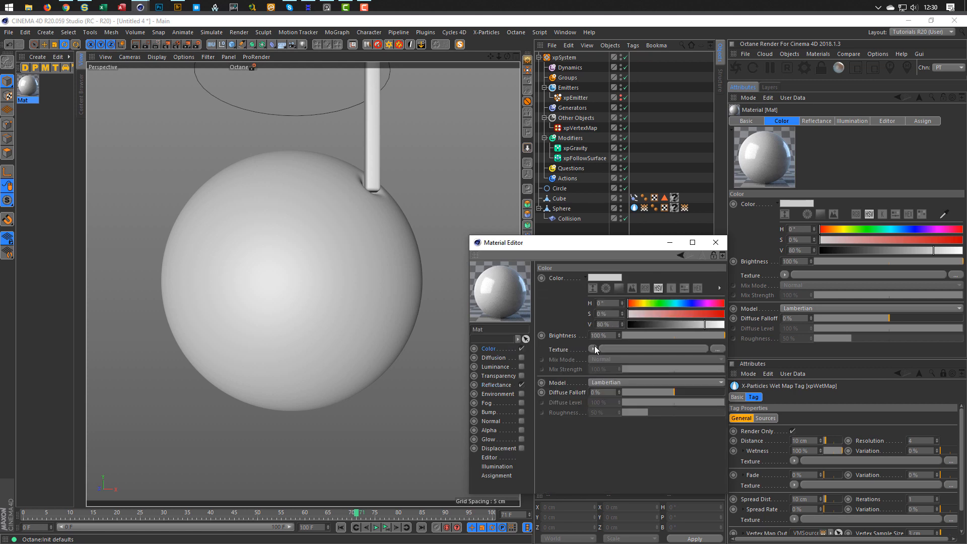
pyautogui.moveTo(650, 326); pyautogui.dragTo(635, 325)
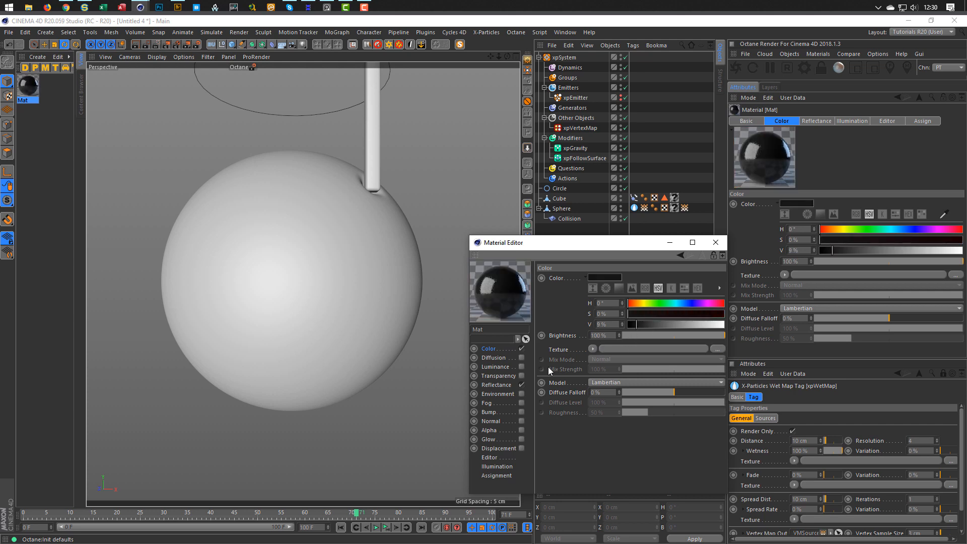
# Give Mat 33% reflectance roughness and 22% strength, and apply it to the sphere.
pyautogui.click(496, 385)
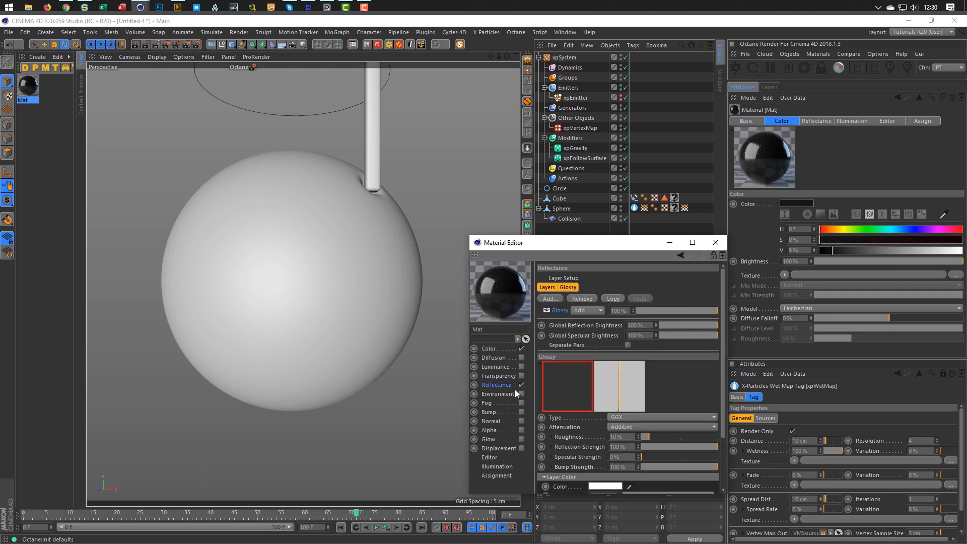
pyautogui.click(653, 447)
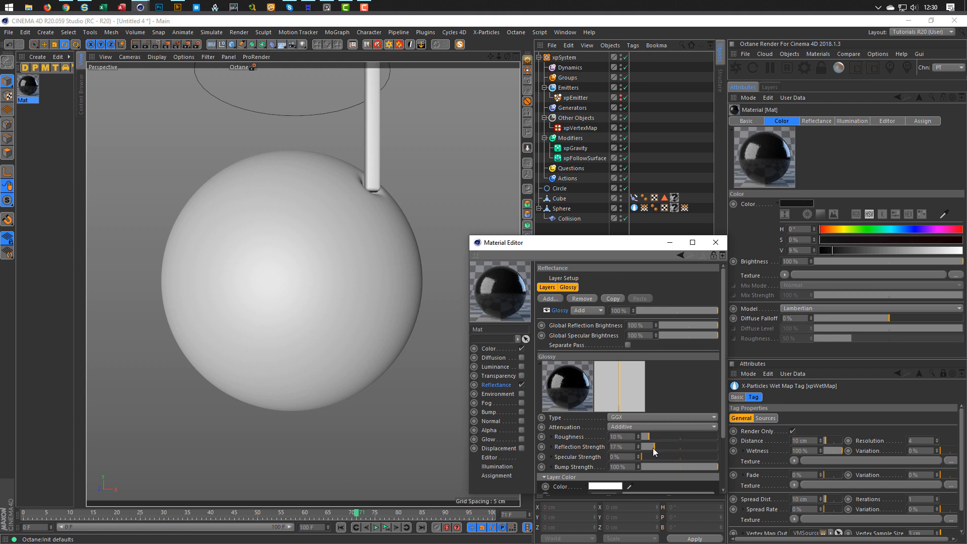
pyautogui.moveTo(655, 437); pyautogui.dragTo(667, 436)
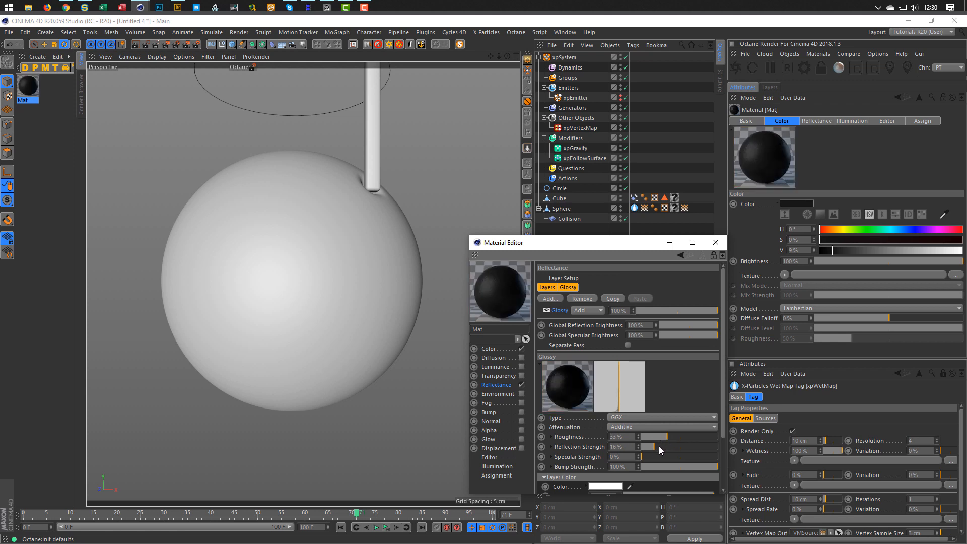
pyautogui.click(658, 447)
pyautogui.moveTo(29, 87); pyautogui.dragTo(674, 208)
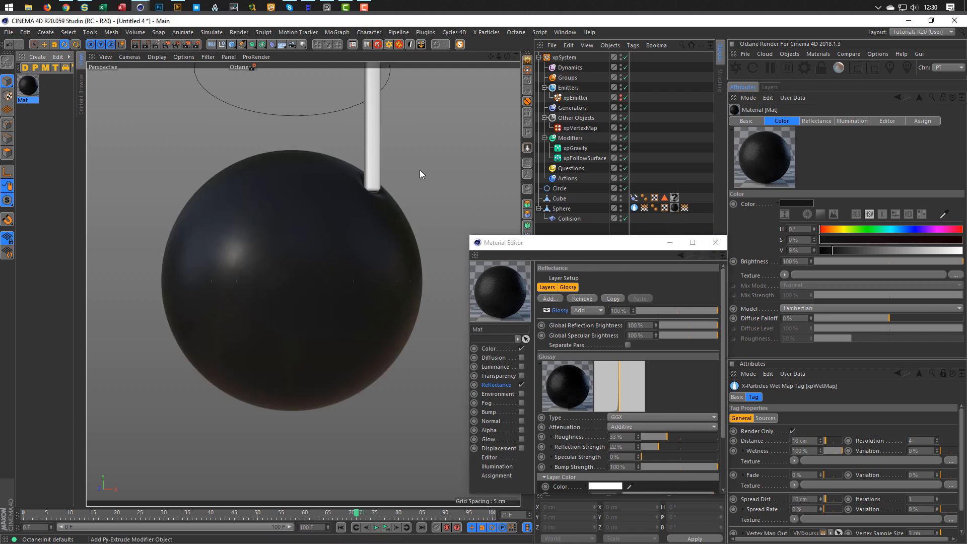
pyautogui.click(243, 68)
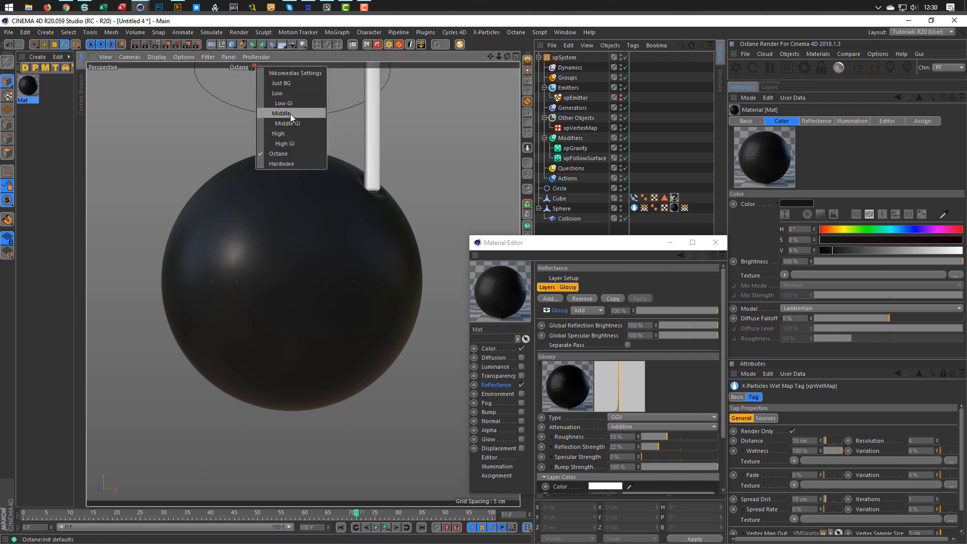
# Set the viewport Octane quality to Middle.
pyautogui.click(289, 114)
pyautogui.click(246, 67)
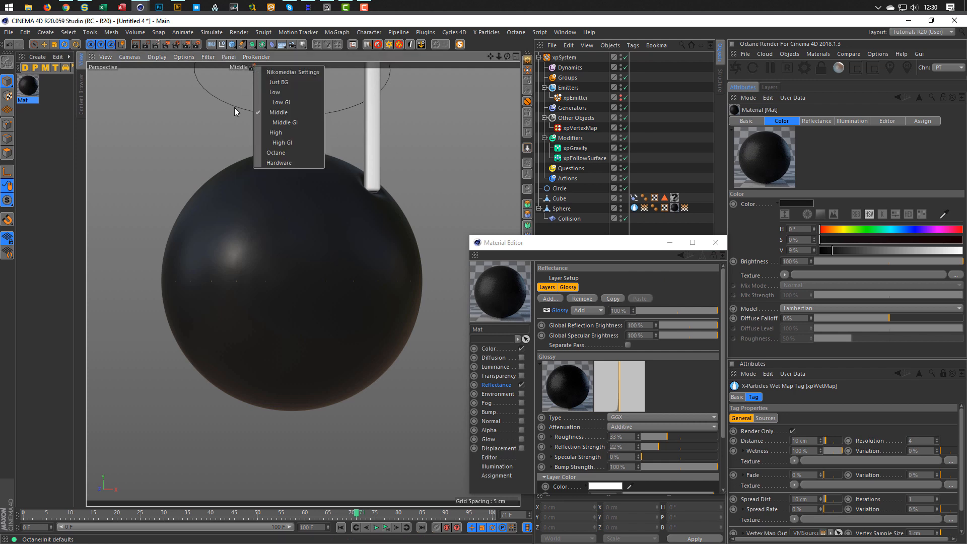
pyautogui.click(282, 123)
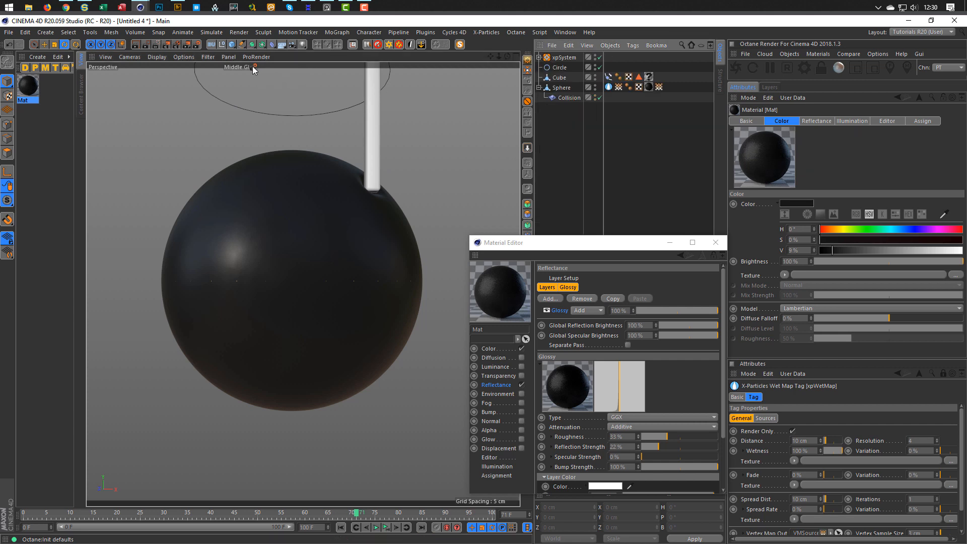
pyautogui.click(252, 67)
pyautogui.click(277, 114)
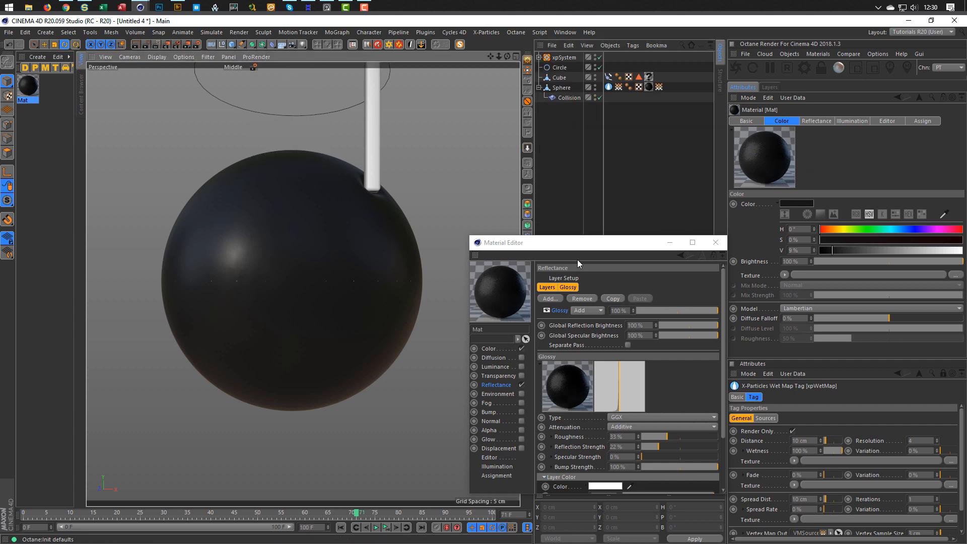
pyautogui.moveTo(586, 248); pyautogui.dragTo(567, 213)
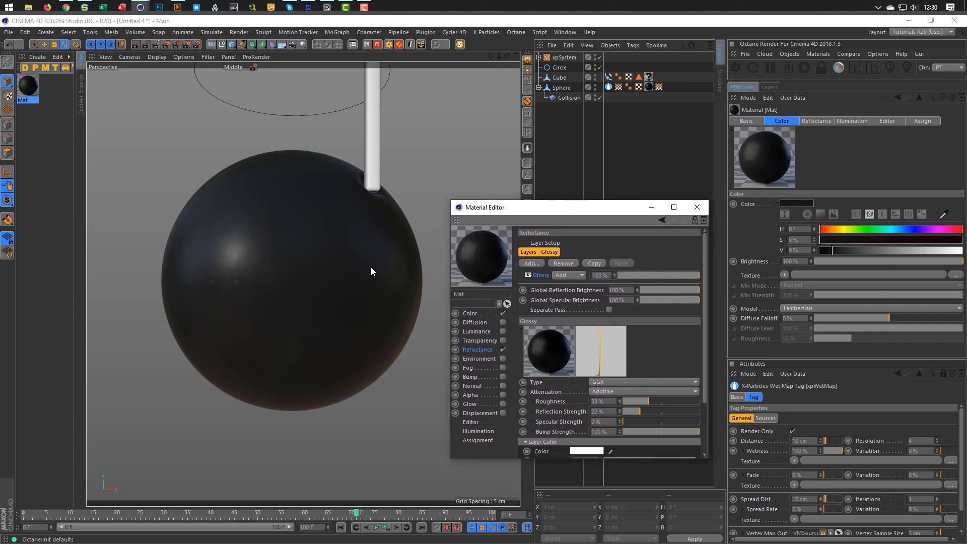
# Duplicate Mat as Mat.1 and turn off its Color channel.
pyautogui.click(29, 91)
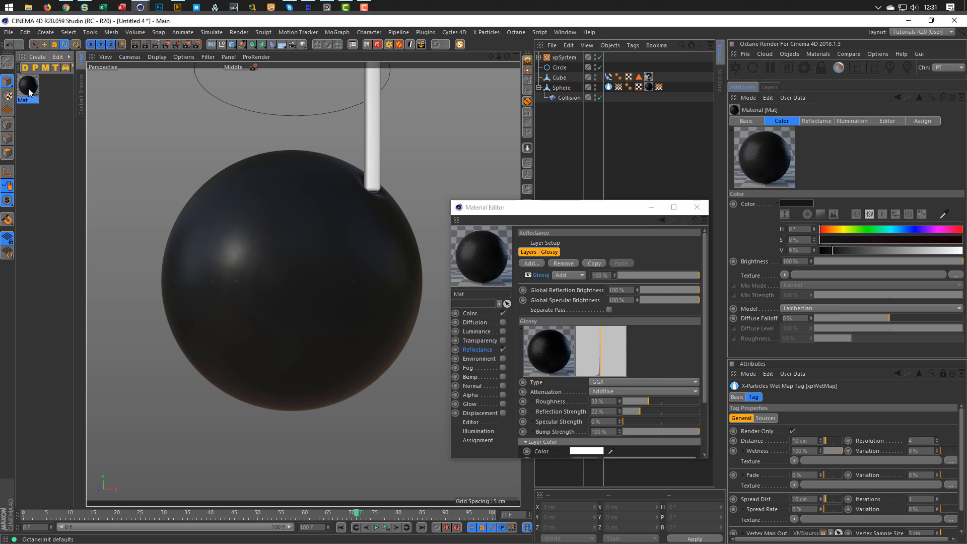
pyautogui.hotkey('ctrl', 'v')
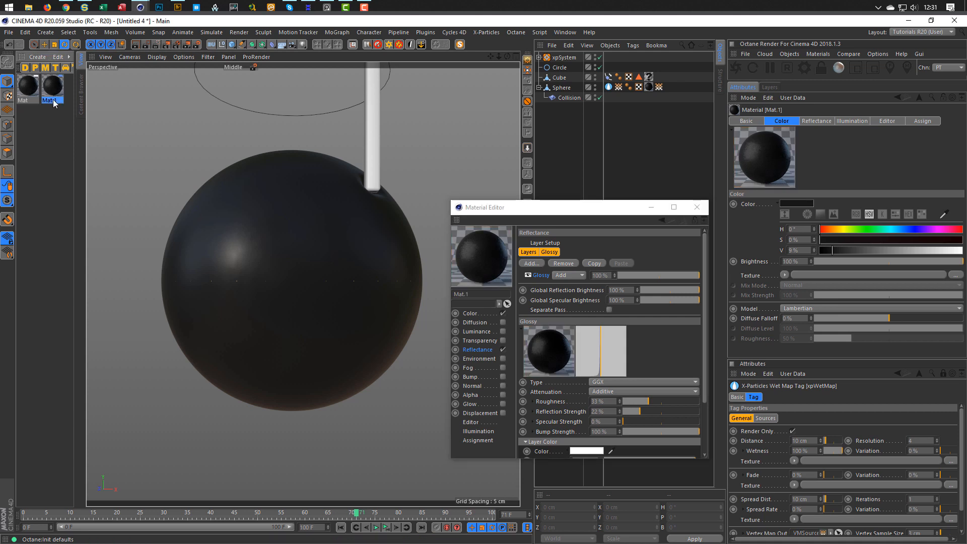
pyautogui.click(502, 313)
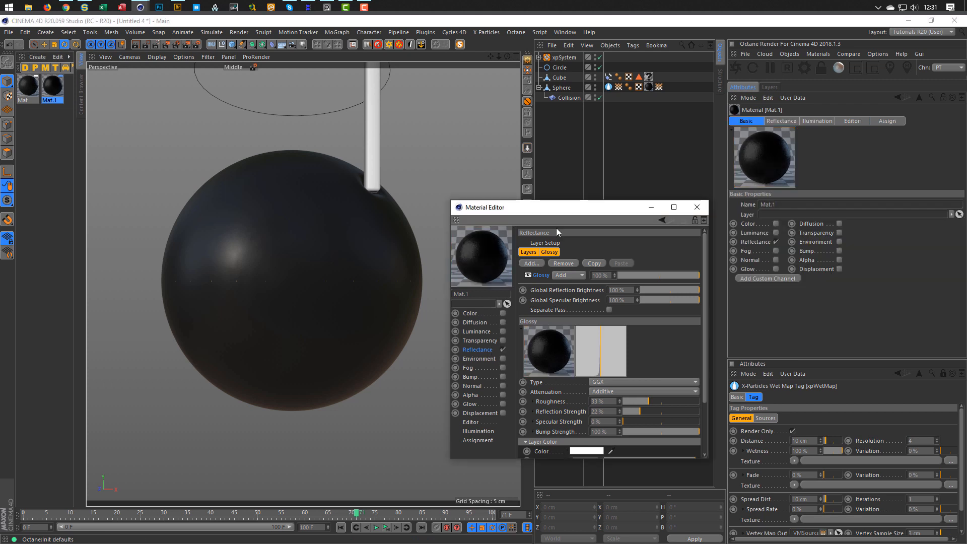
# Give Mat.1 a Conductor Fresnel with Chromium preset, 9% roughness and 100% strength.
pyautogui.moveTo(559, 201); pyautogui.dragTo(559, 106)
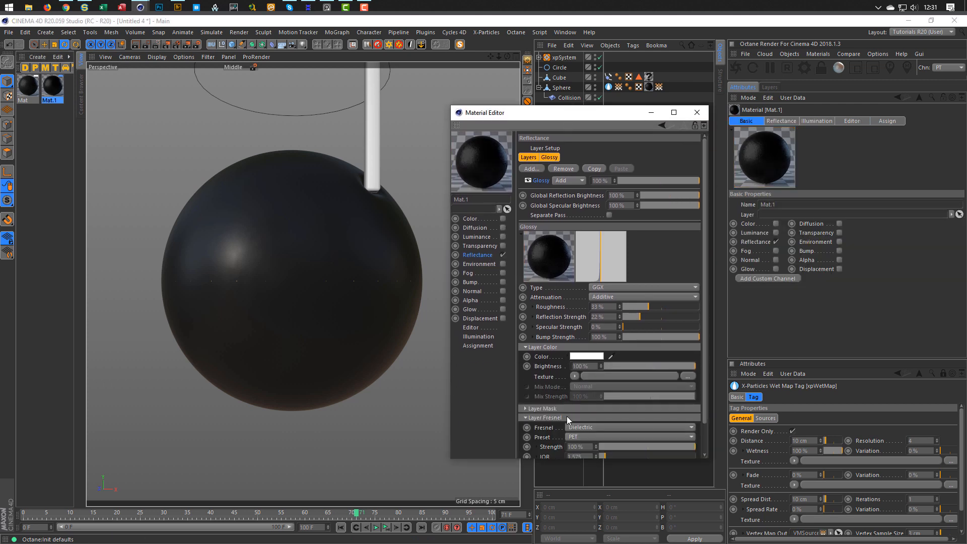
pyautogui.click(587, 428)
pyautogui.click(607, 455)
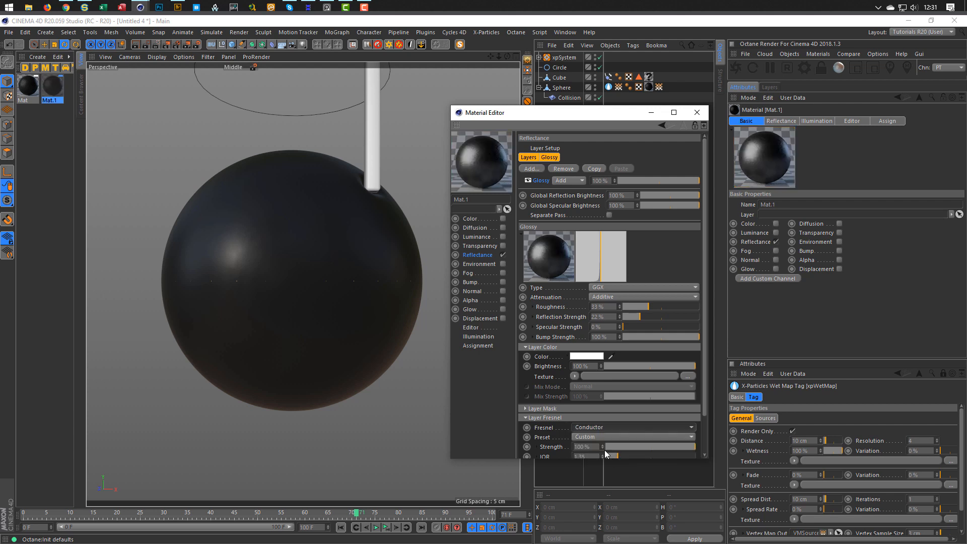
pyautogui.click(604, 437)
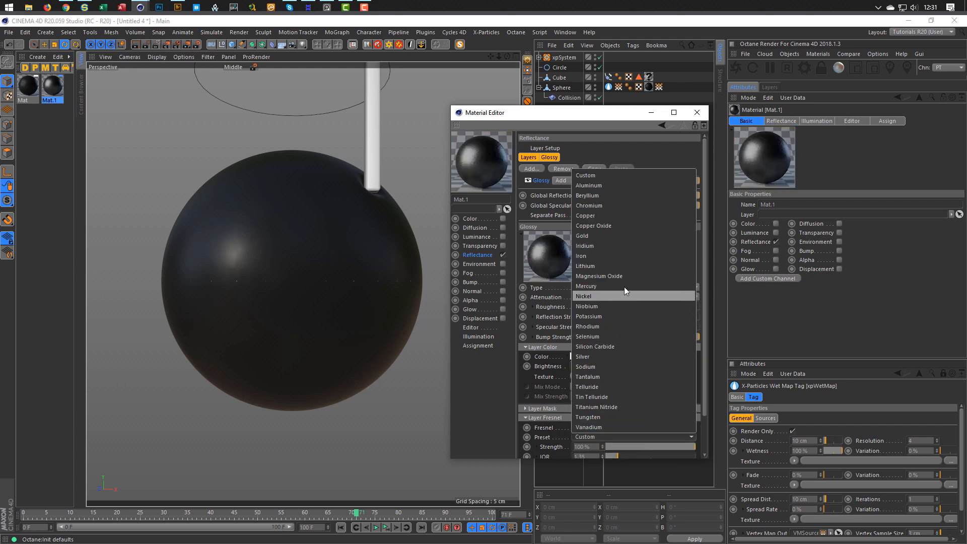
pyautogui.click(614, 205)
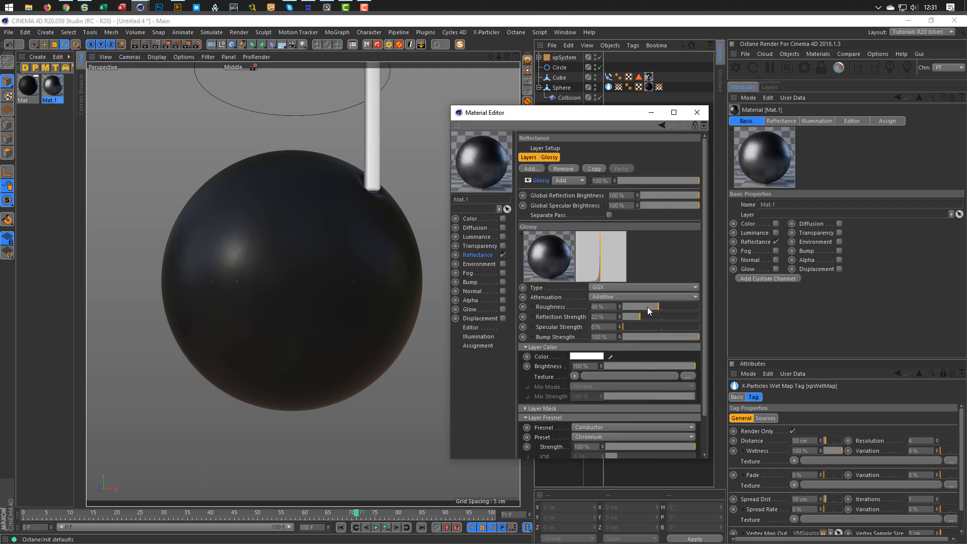
pyautogui.moveTo(648, 307); pyautogui.dragTo(748, 333)
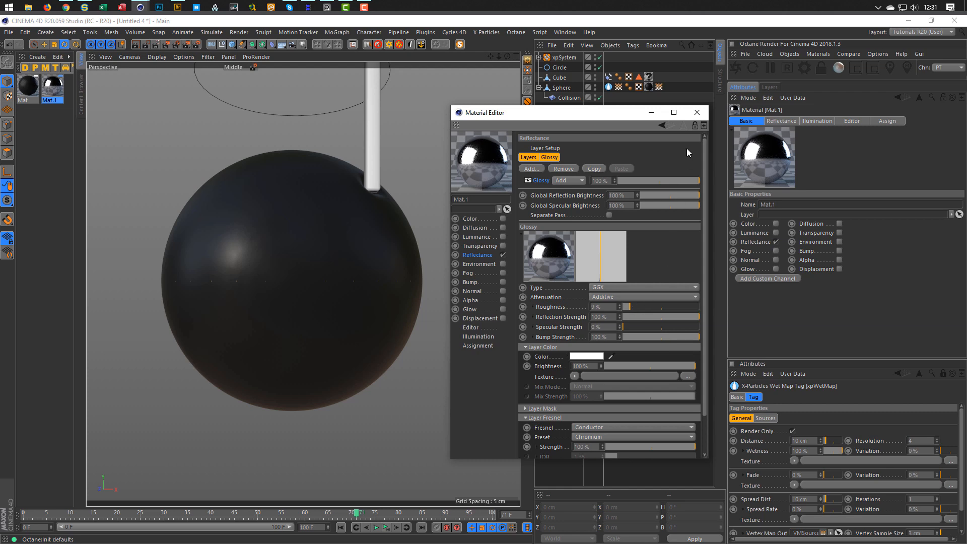
pyautogui.click(696, 112)
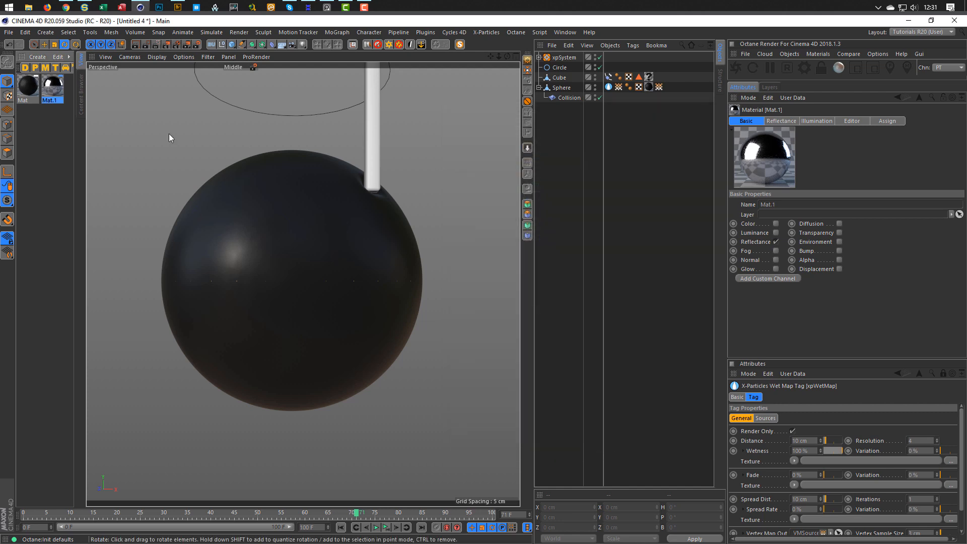
# Enable Mat.1's Alpha channel and load an Effects > Vertex Map shader as its texture.
pyautogui.doubleClick(53, 89)
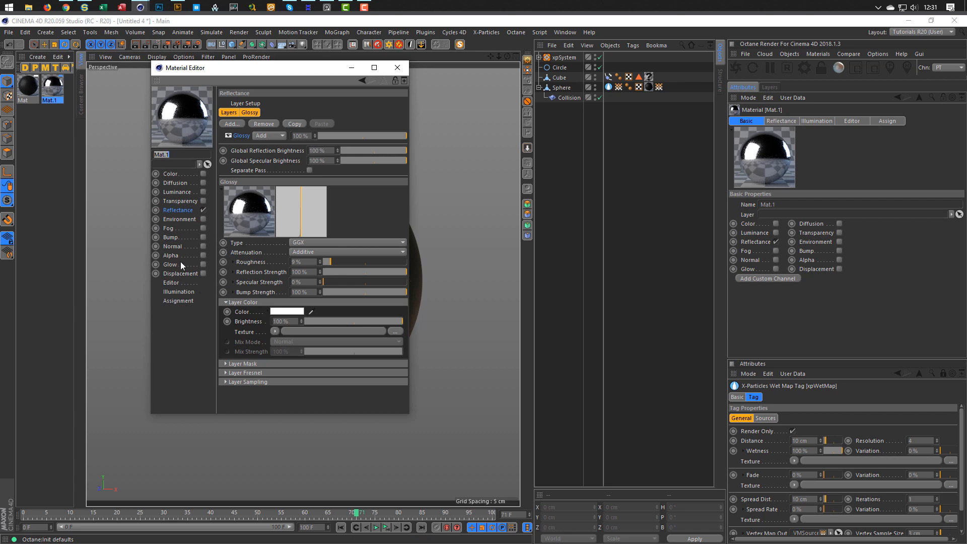
pyautogui.click(203, 255)
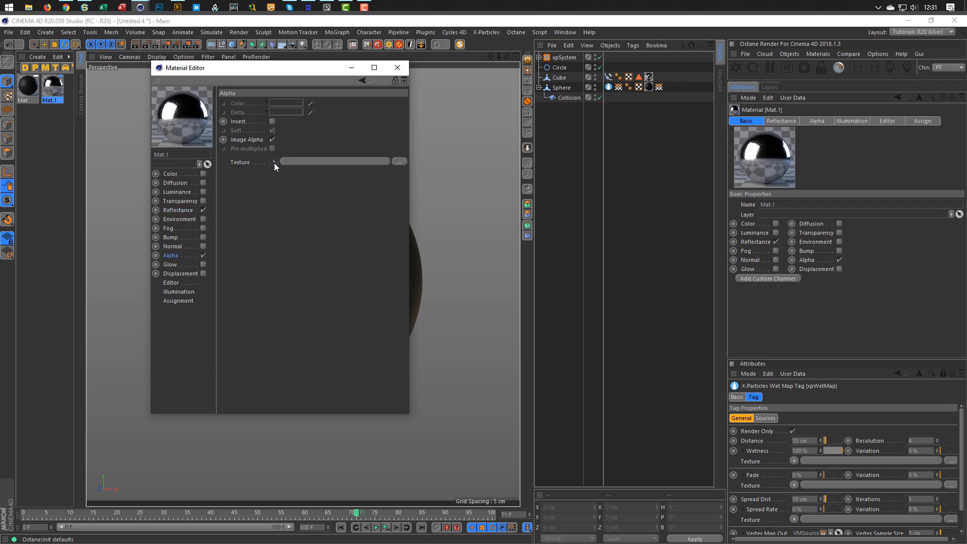
pyautogui.click(274, 162)
pyautogui.moveTo(307, 368)
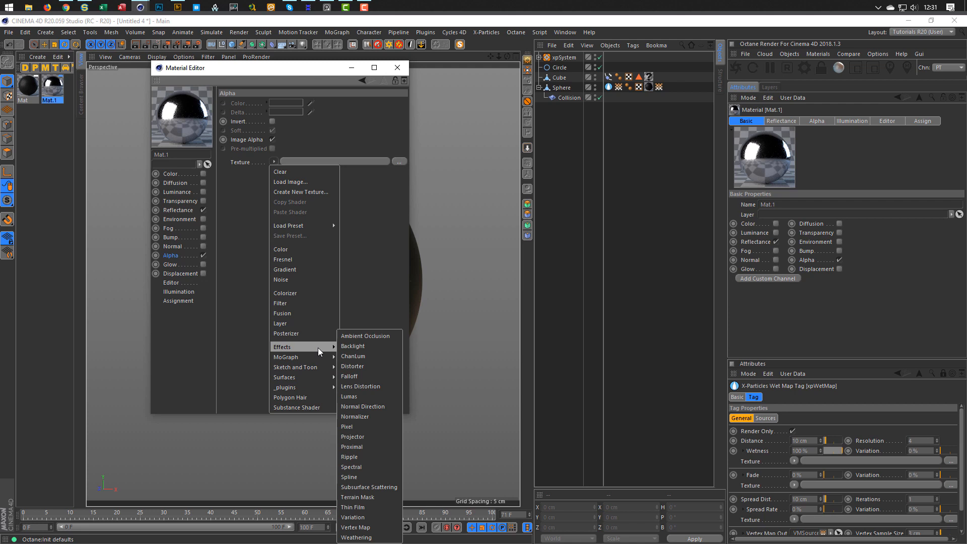
pyautogui.click(356, 527)
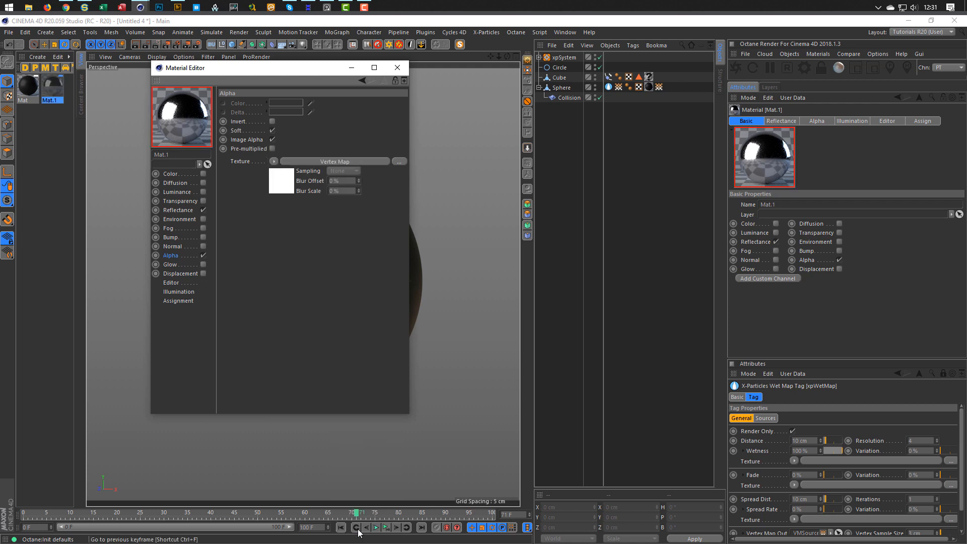
pyautogui.moveTo(319, 69); pyautogui.dragTo(619, 183)
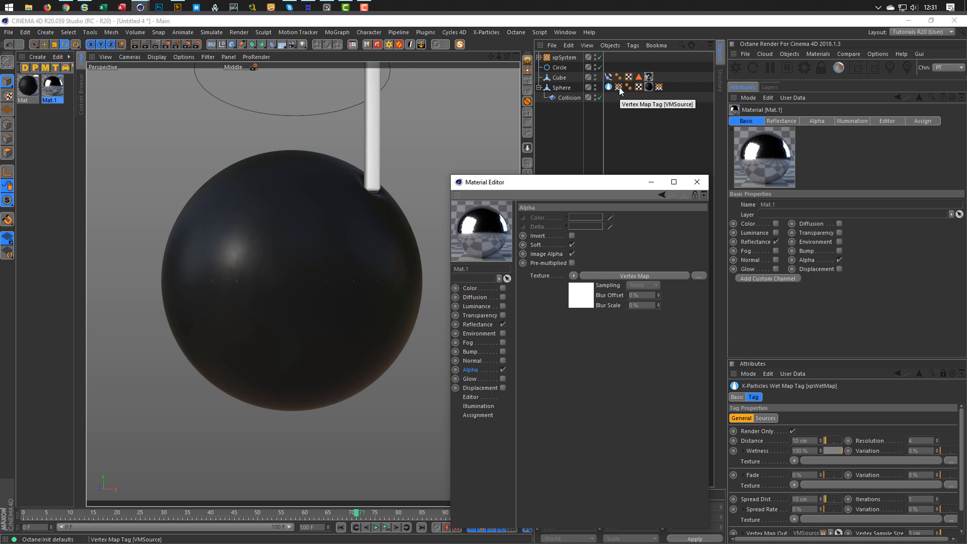
# Link the sphere's Vertex Map tag into the alpha shader and apply Mat.1 to the sphere.
pyautogui.click(659, 87)
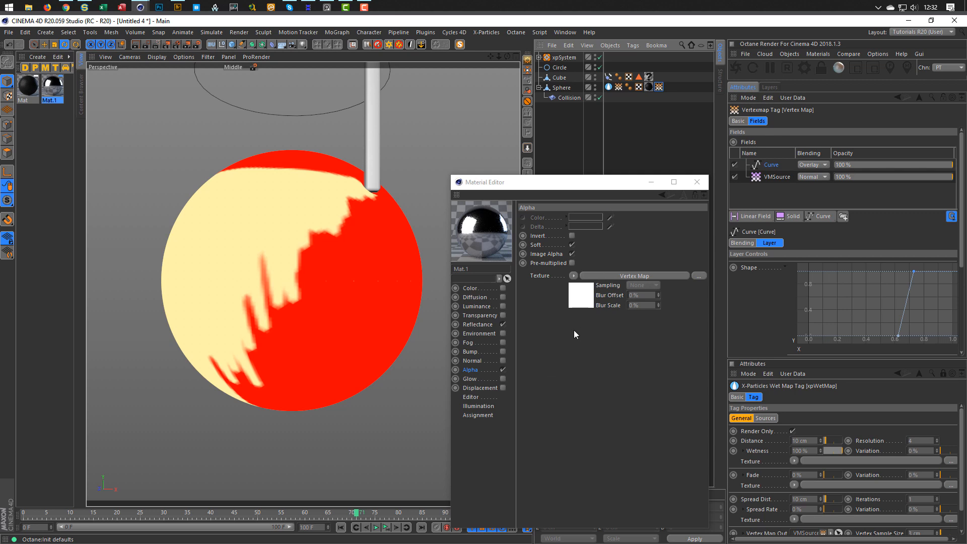
pyautogui.click(584, 297)
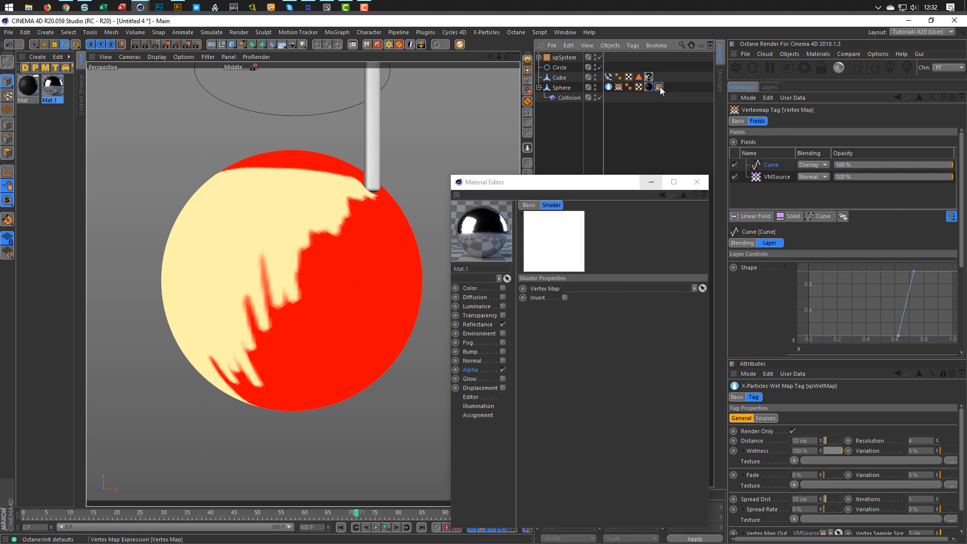
pyautogui.moveTo(658, 89); pyautogui.dragTo(579, 288)
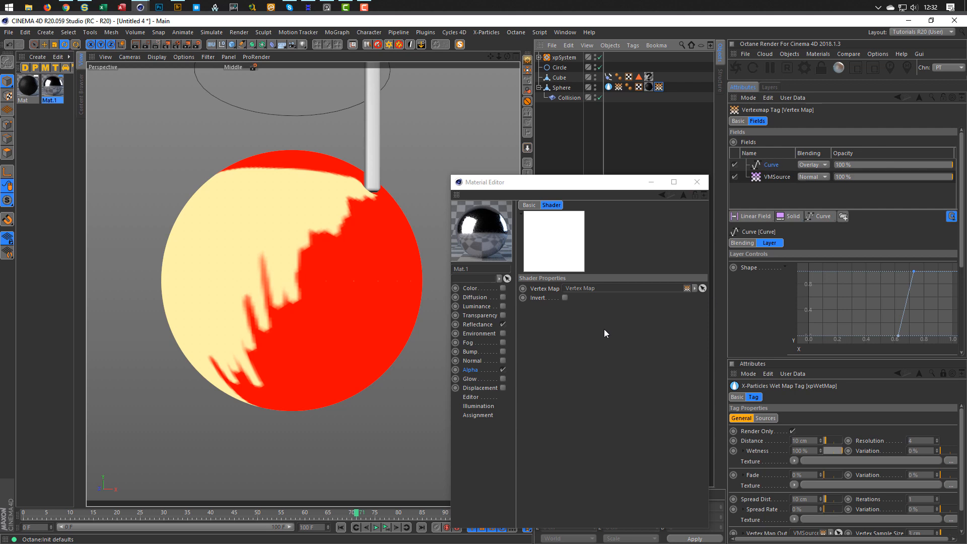
pyautogui.moveTo(574, 191)
pyautogui.mouseDown()
pyautogui.moveTo(544, 182)
pyautogui.moveTo(572, 184)
pyautogui.mouseUp()
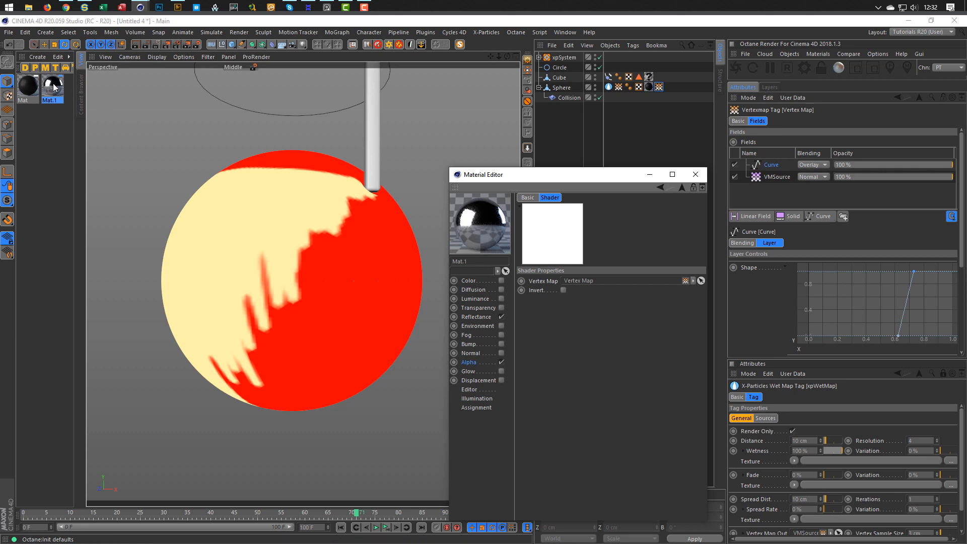
pyautogui.moveTo(56, 90); pyautogui.dragTo(661, 88)
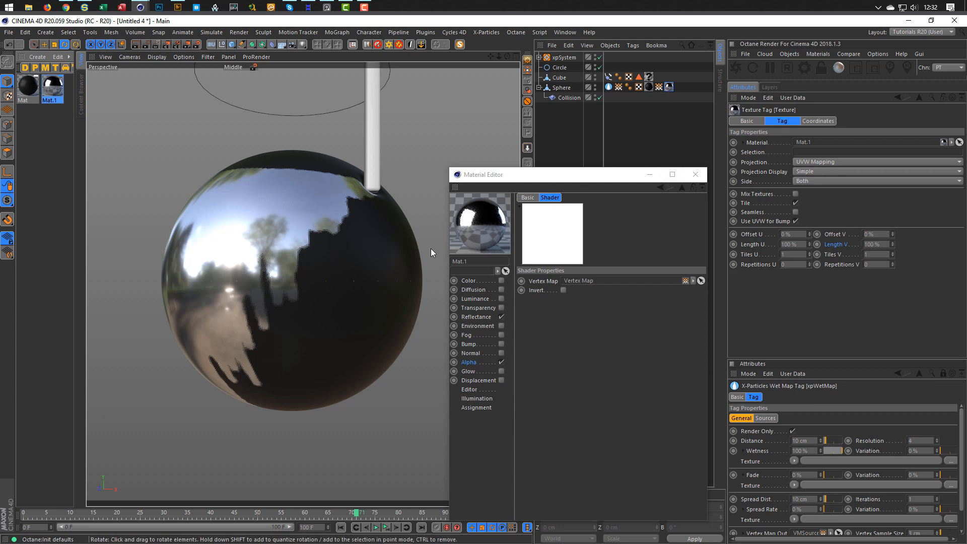
# Start an interactive render region over the sphere and enlarge it on both corners.
pyautogui.click(658, 87)
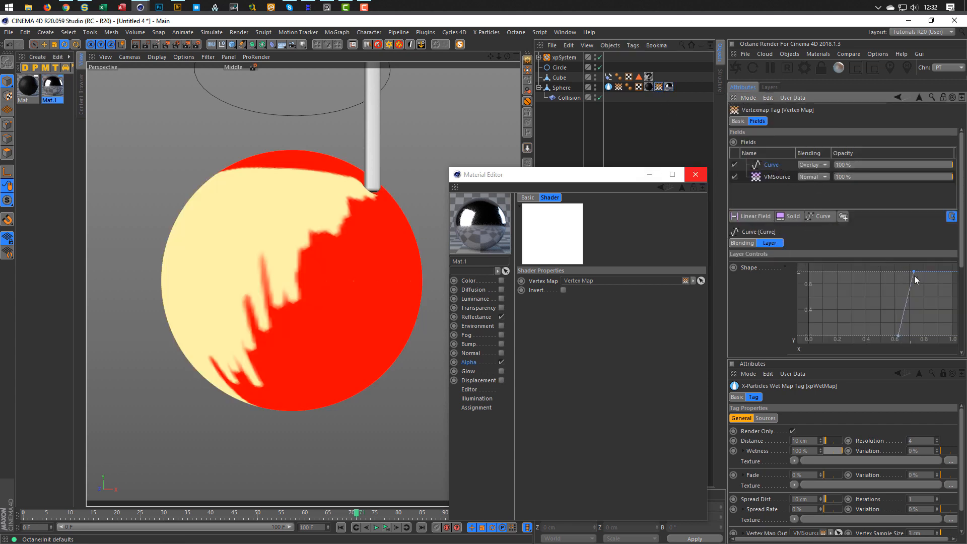
pyautogui.click(156, 43)
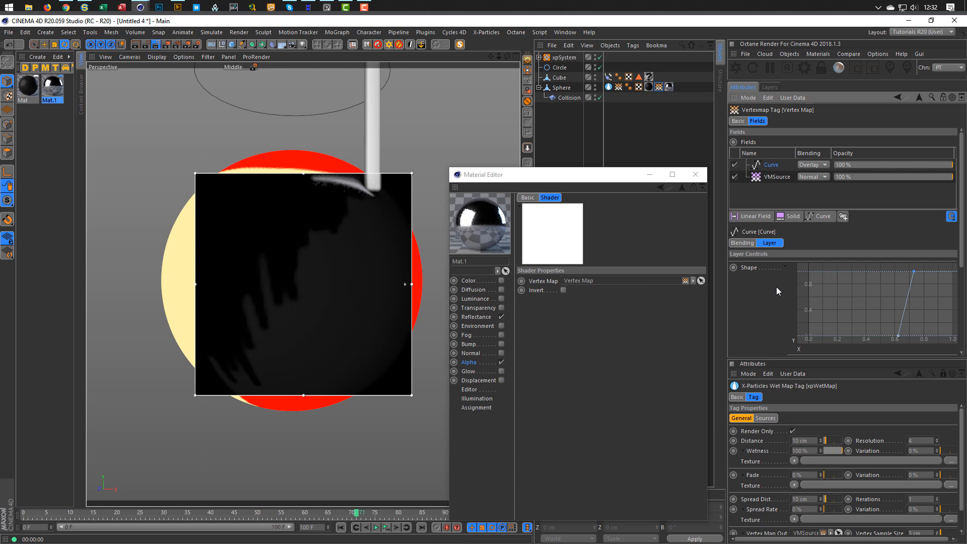
pyautogui.moveTo(195, 174); pyautogui.dragTo(149, 134)
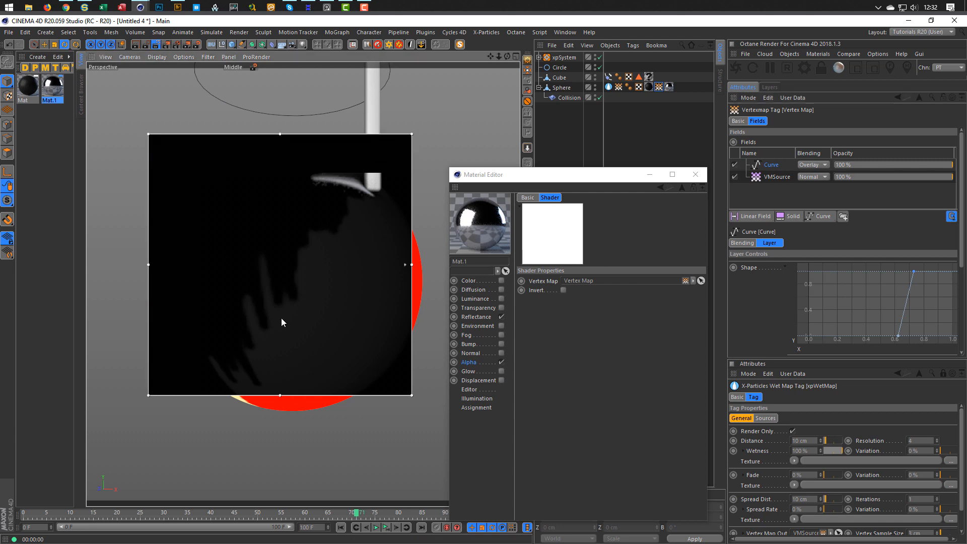
pyautogui.moveTo(412, 396); pyautogui.dragTo(443, 431)
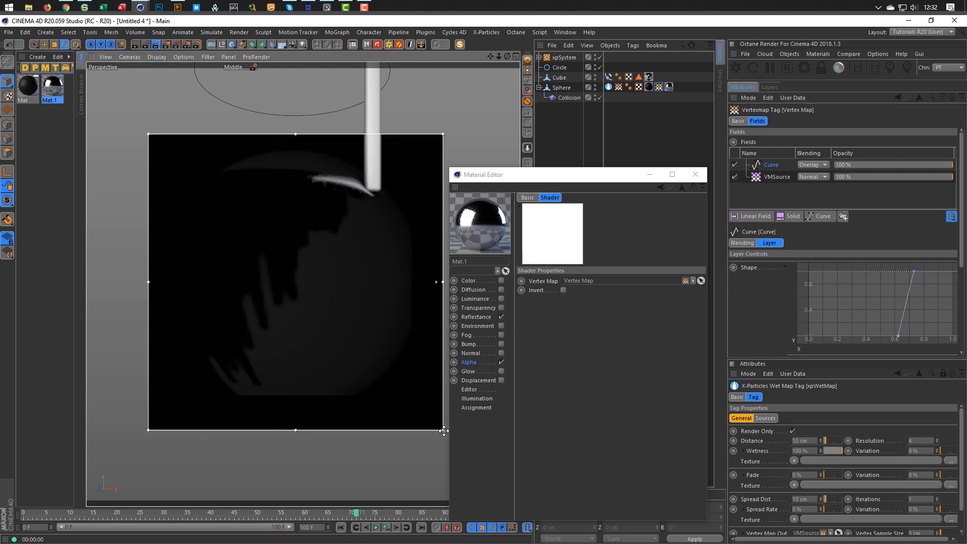
# Switch the viewport to Middle GI quality and add the Nikomedias Scene Rig Ultimate.
pyautogui.click(253, 67)
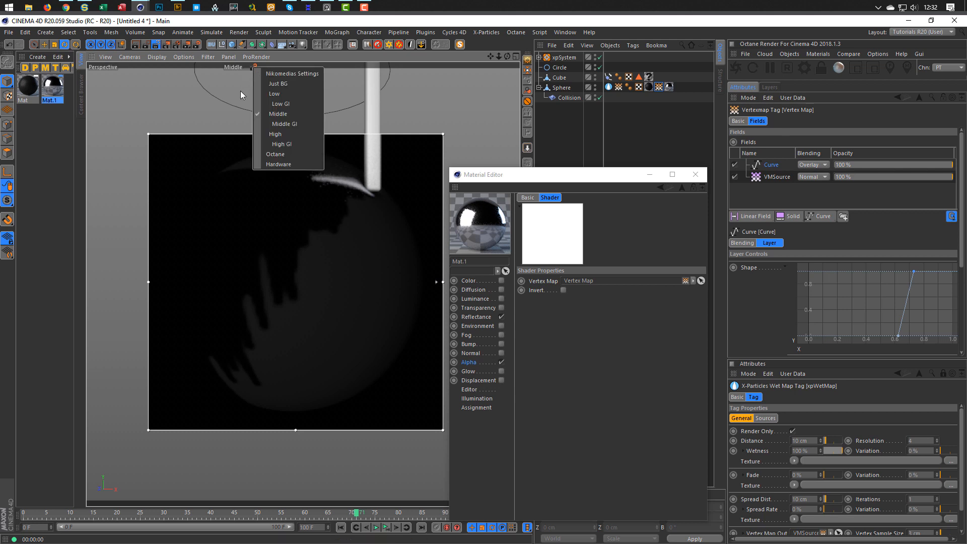
pyautogui.click(283, 124)
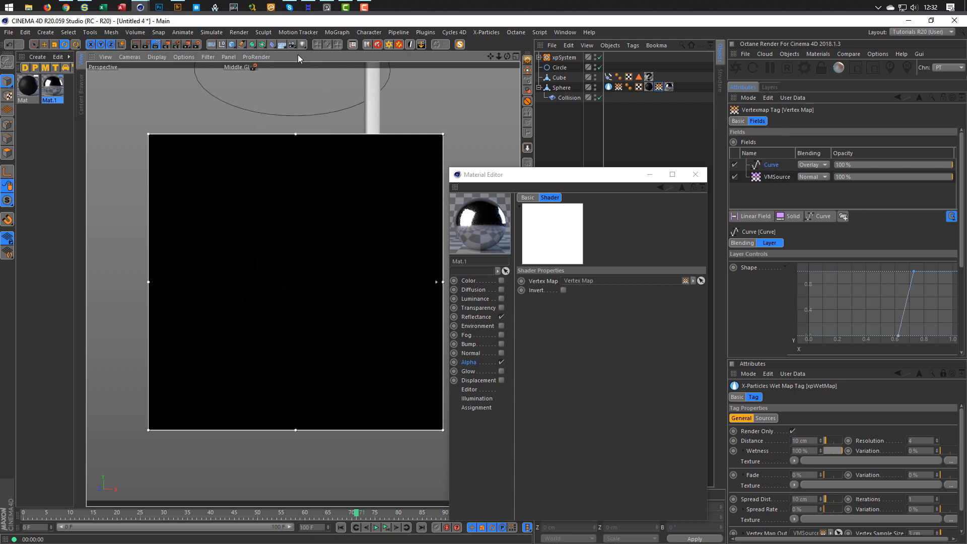
pyautogui.click(368, 43)
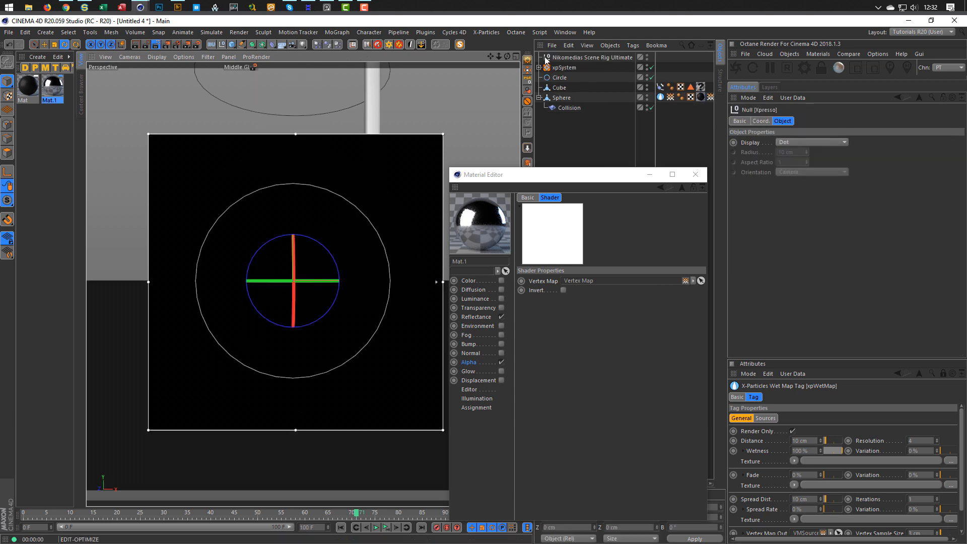
# Turn off the scene rig's Floor On, Floor Seen in Editor and Floor seen by Reflection.
pyautogui.click(545, 60)
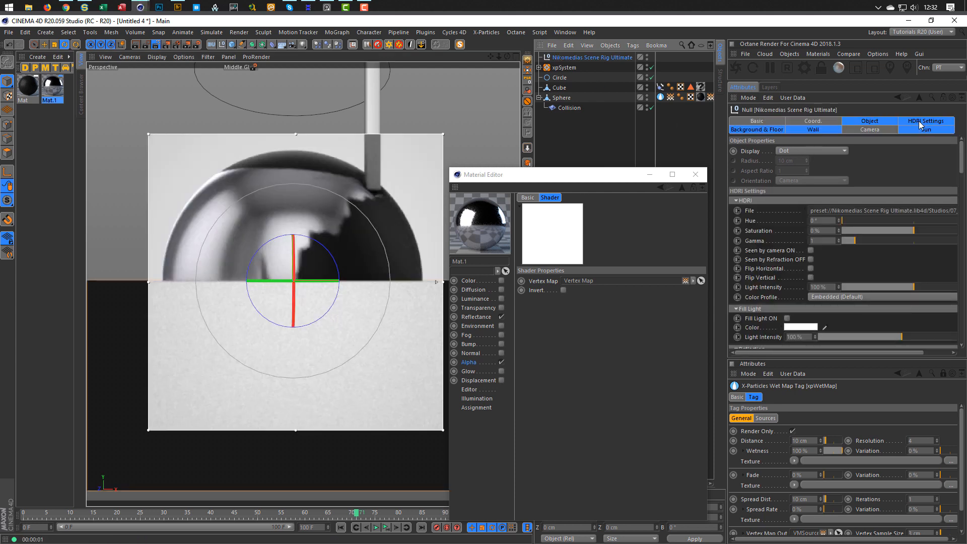
pyautogui.click(920, 124)
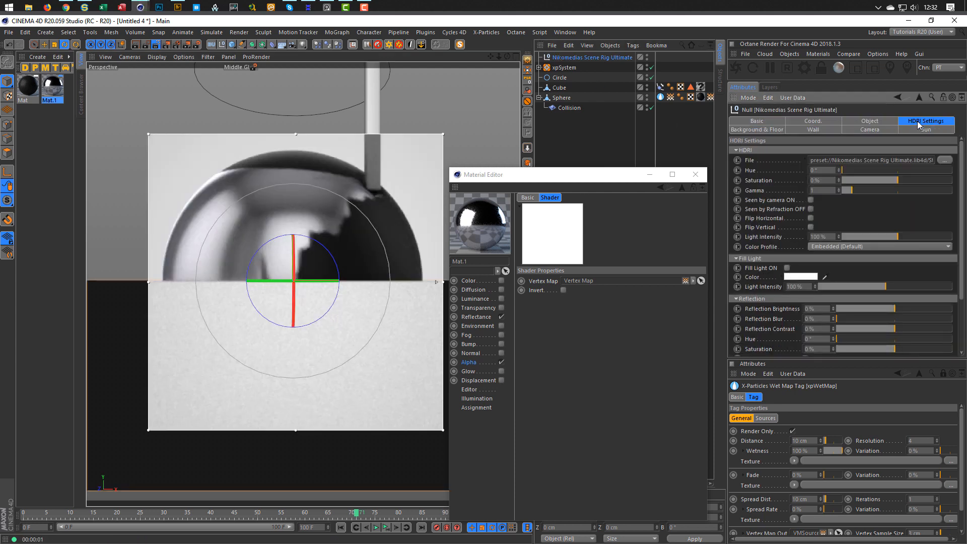
pyautogui.click(772, 132)
pyautogui.scroll(-5, 739, 295)
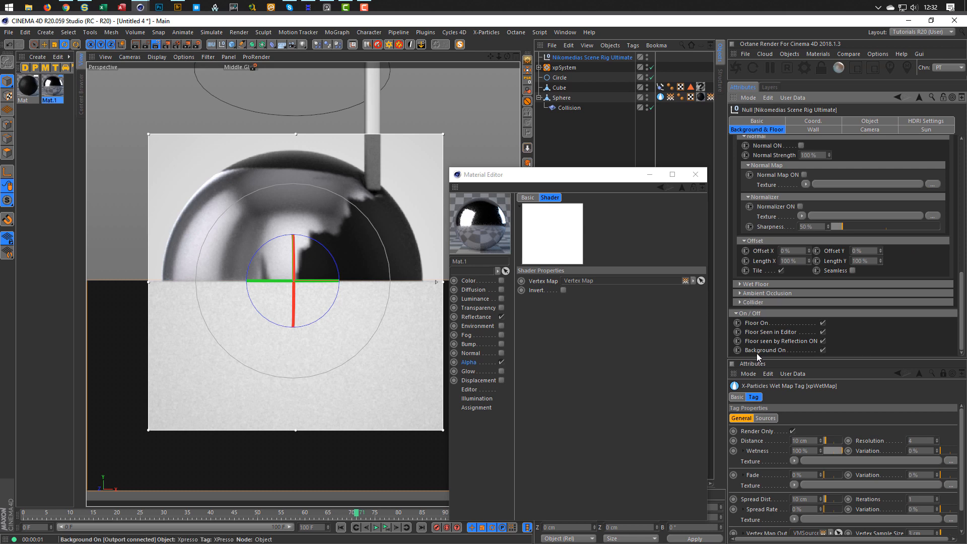
pyautogui.click(822, 323)
pyautogui.click(822, 332)
pyautogui.click(822, 341)
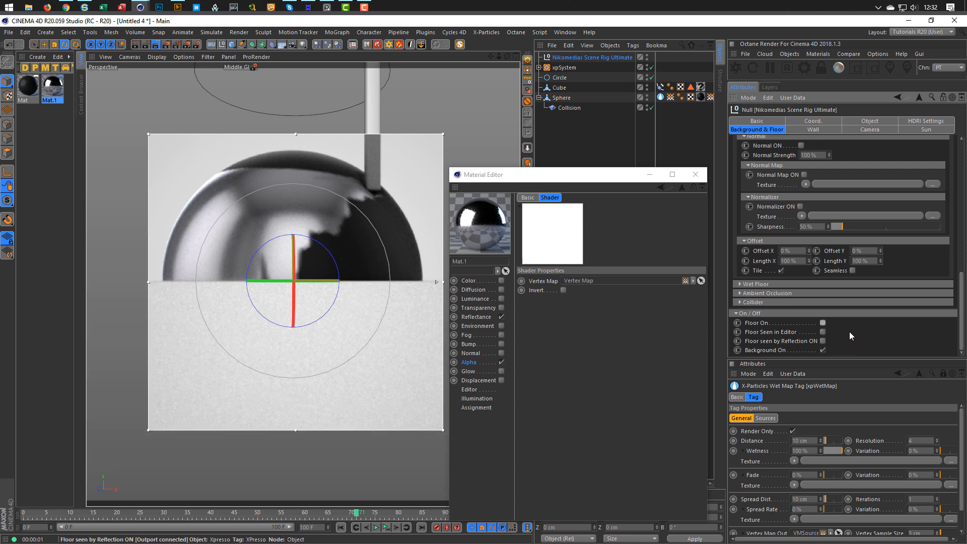
# Lower the scene rig's Background Brightness to 10%.
pyautogui.scroll(6, 741, 195)
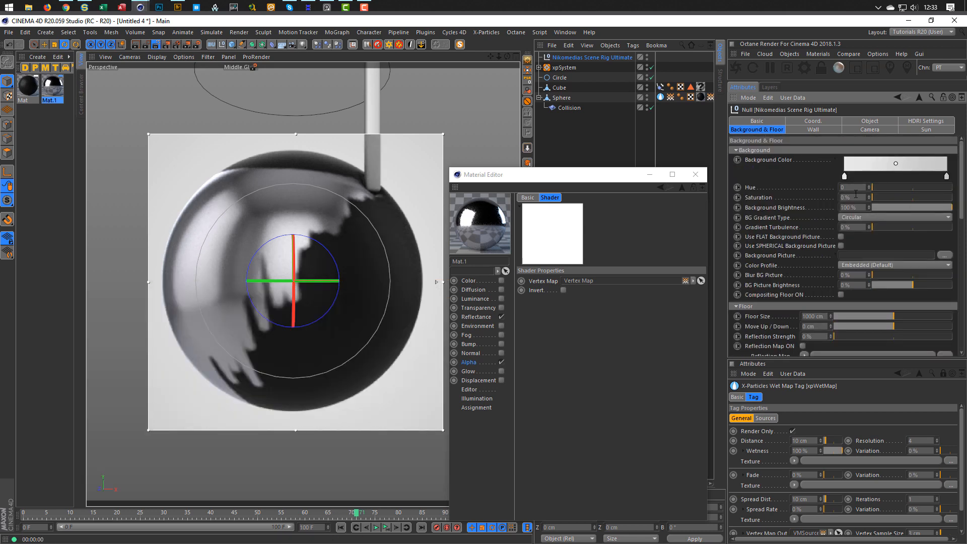
pyautogui.click(880, 208)
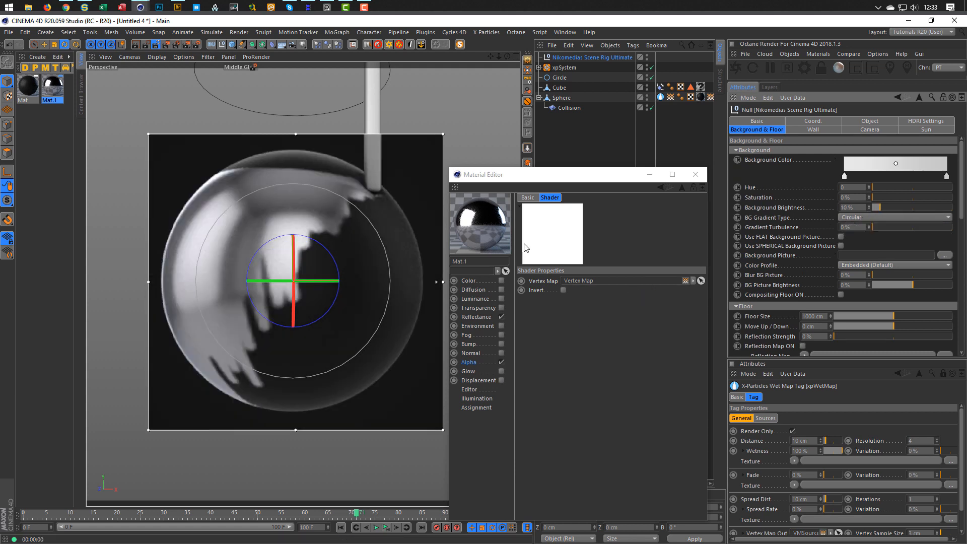
pyautogui.click(710, 98)
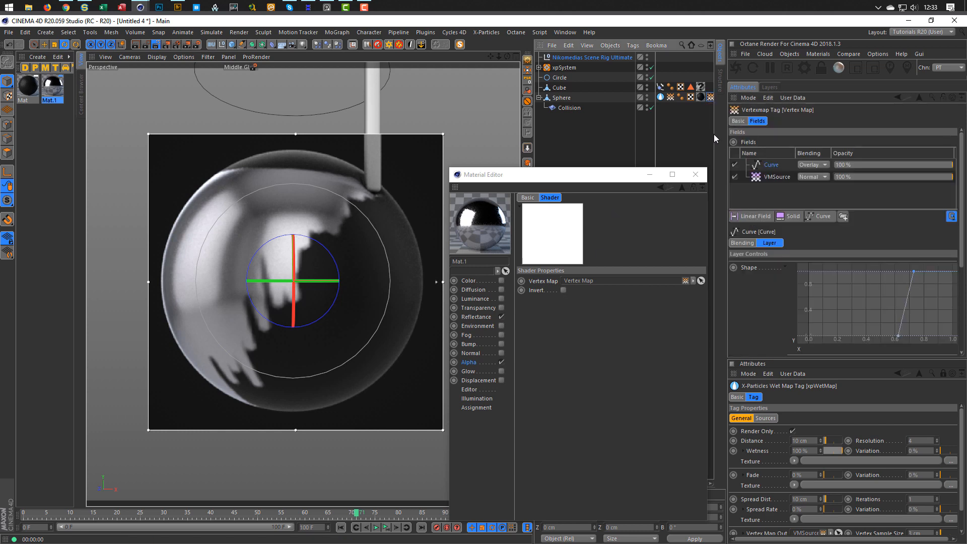
# Move the curve's top point to about 0.95 and lower point to about 0.77, then replay from the start.
pyautogui.moveTo(917, 275); pyautogui.dragTo(884, 278)
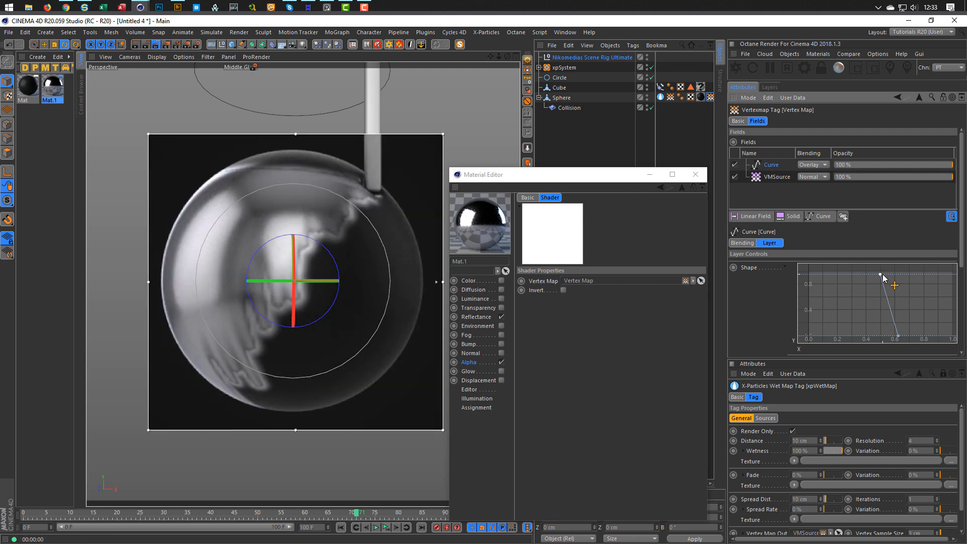
pyautogui.moveTo(884, 278); pyautogui.dragTo(956, 271)
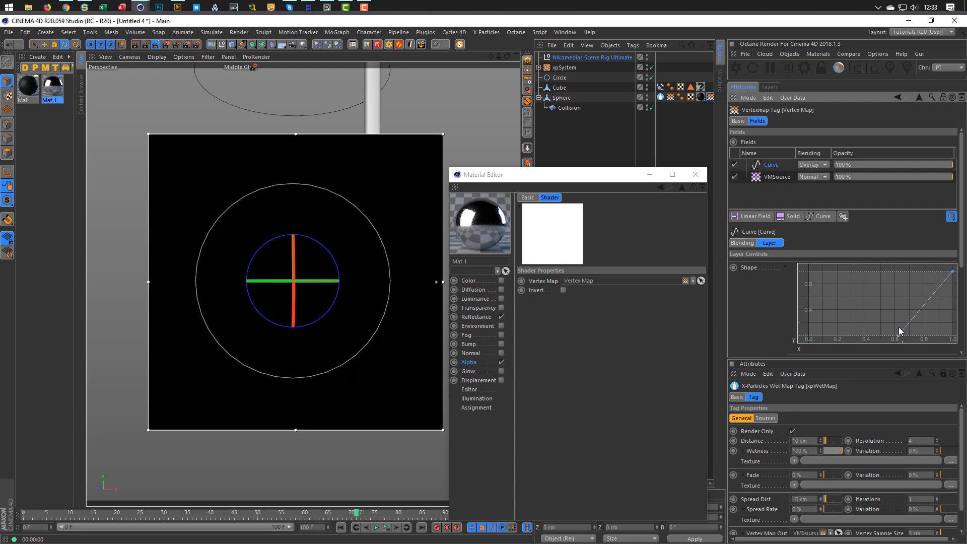
pyautogui.moveTo(900, 336); pyautogui.dragTo(945, 339)
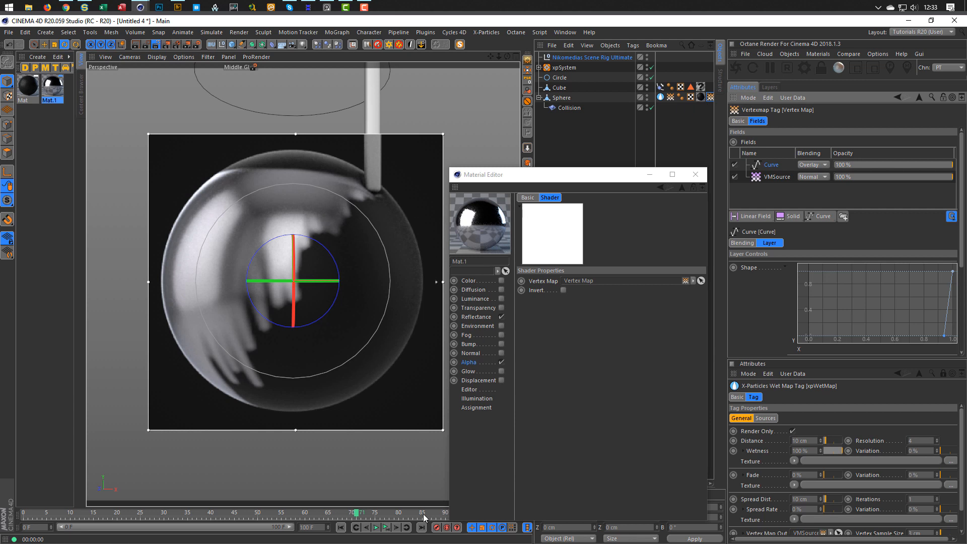
pyautogui.click(384, 527)
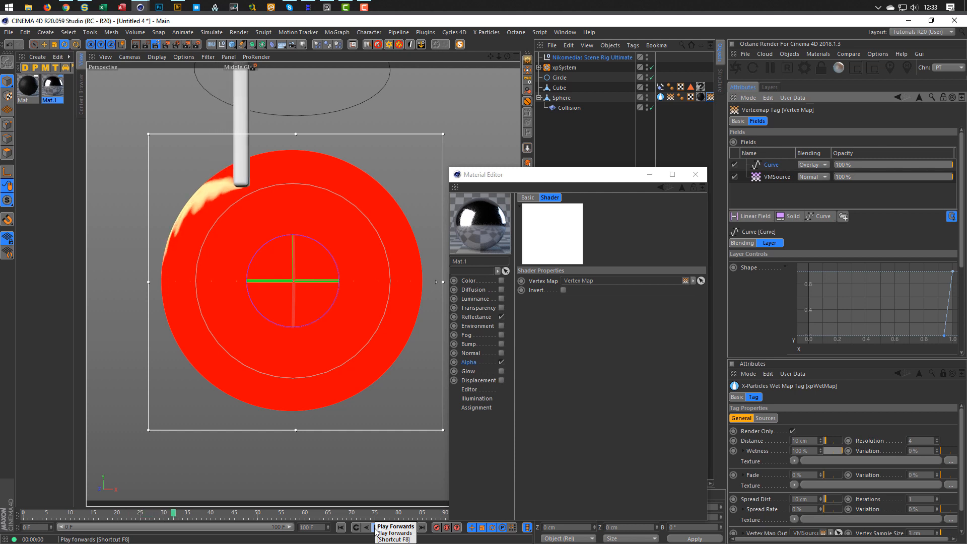
# Stop playback near frame 39 so the render region refreshes the chrome sphere.
pyautogui.click(376, 528)
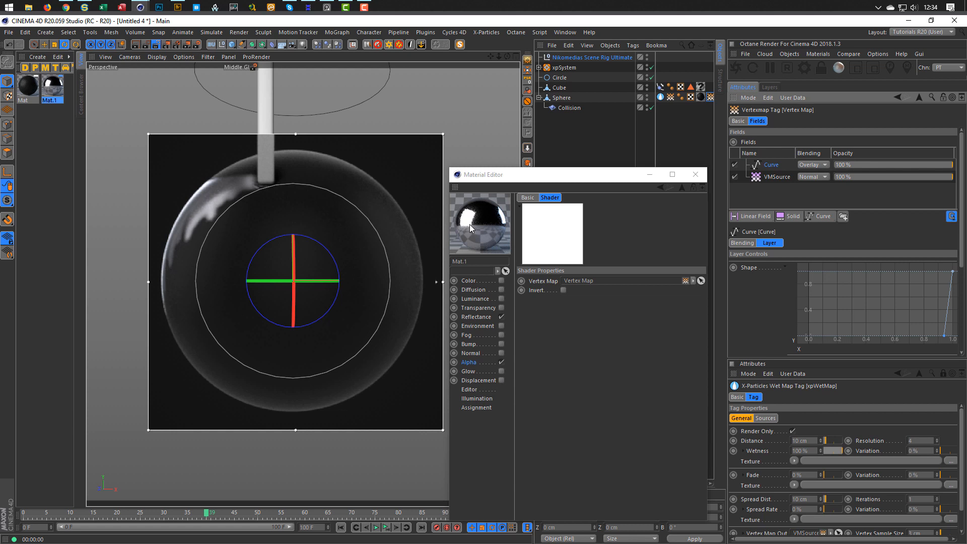
# Close the Material Editor and reshape the curve to stay at zero, then rise sharply from about 0.92 to 1.0.
pyautogui.click(694, 174)
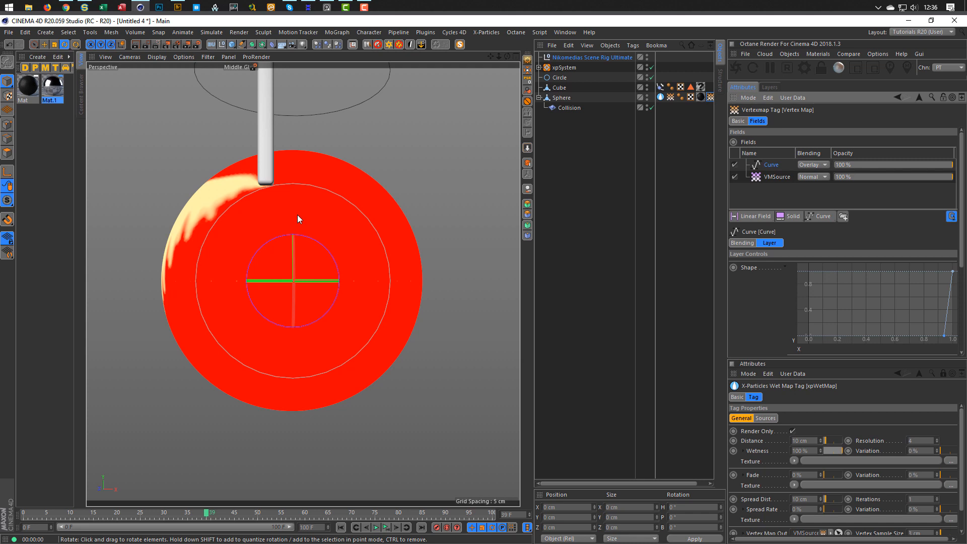
pyautogui.moveTo(945, 335)
pyautogui.mouseDown()
pyautogui.moveTo(959, 339)
pyautogui.moveTo(855, 346)
pyautogui.moveTo(929, 348)
pyautogui.moveTo(878, 344)
pyautogui.mouseUp()
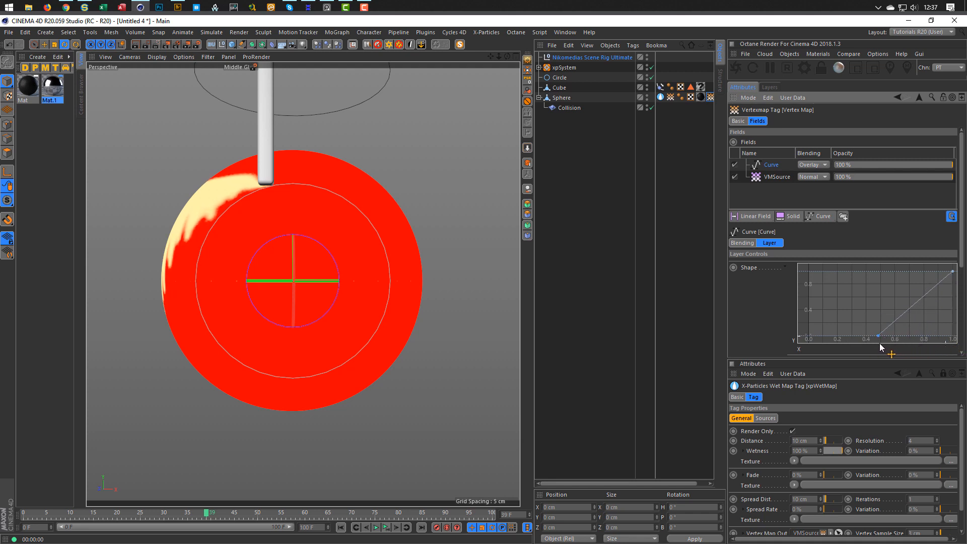
pyautogui.moveTo(940, 273)
pyautogui.mouseDown()
pyautogui.moveTo(811, 284)
pyautogui.moveTo(954, 272)
pyautogui.mouseUp()
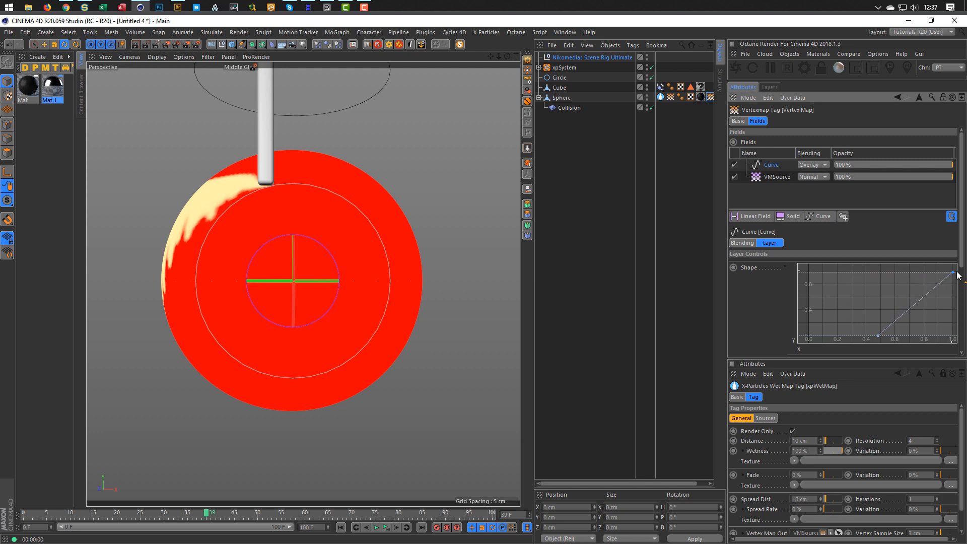
pyautogui.moveTo(878, 337)
pyautogui.mouseDown()
pyautogui.moveTo(940, 341)
pyautogui.moveTo(879, 349)
pyautogui.moveTo(944, 349)
pyautogui.moveTo(932, 352)
pyautogui.mouseUp()
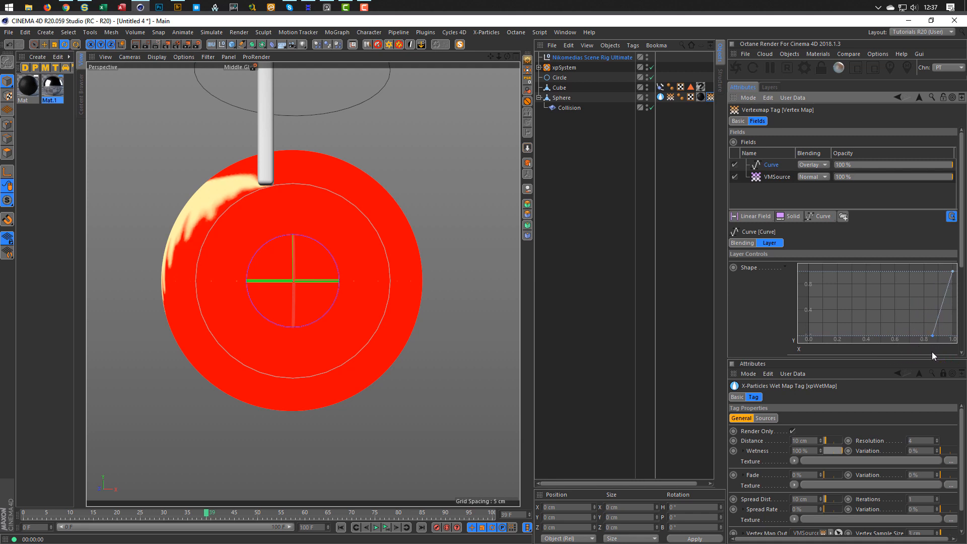